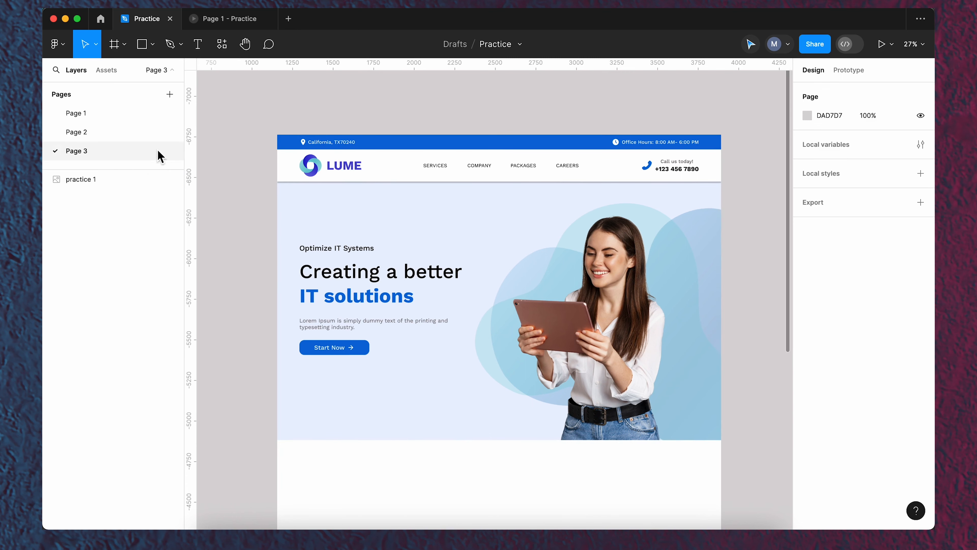
Add a 1440 × 1024 Desktop frame and place it beside the practice 1 reference image, aligned with its upper edge.
{"action": "left_click", "coordinate": [77, 181]}
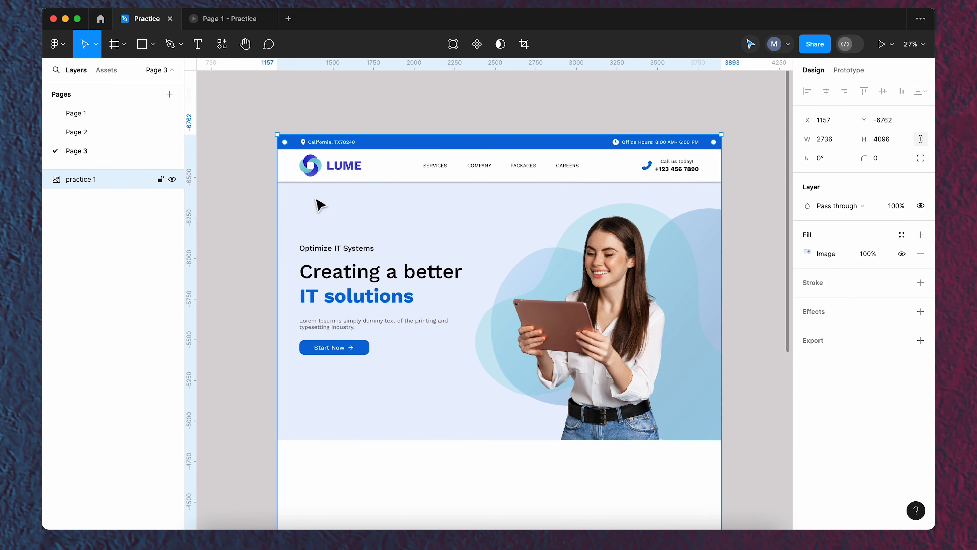
{"action": "scroll", "coordinate": [240, 185], "scroll_direction": "down", "scroll_amount": 3}
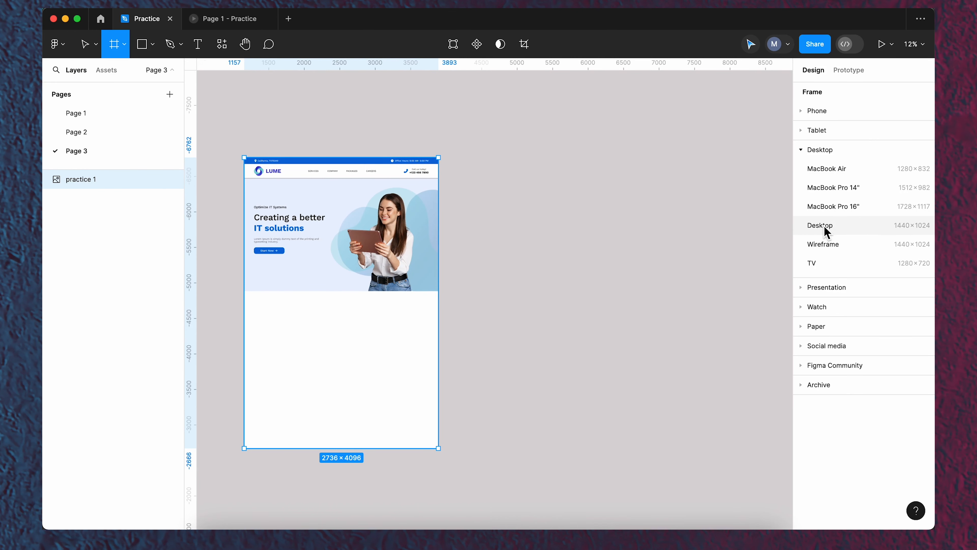
{"action": "left_click", "coordinate": [825, 230]}
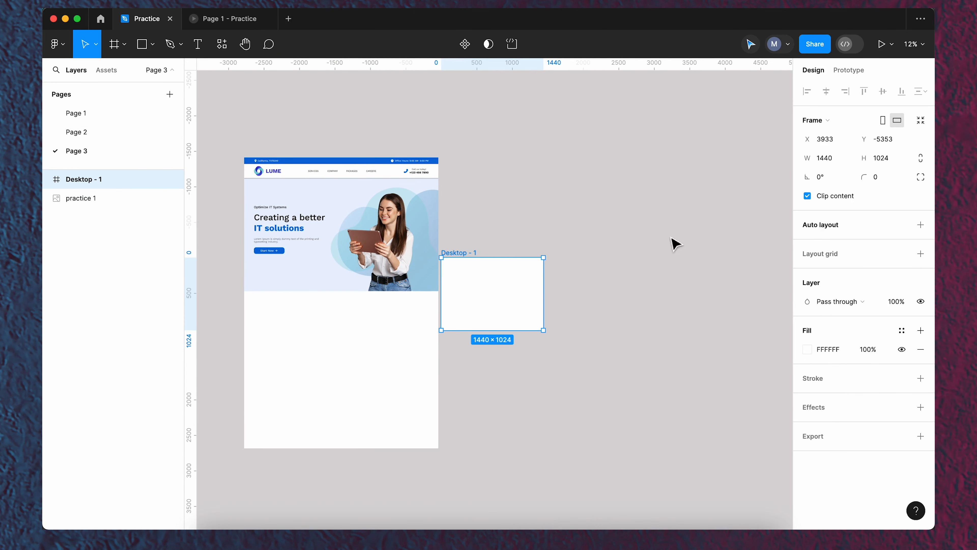
{"action": "left_click_drag", "start_coordinate": [452, 255], "coordinate": [463, 156]}
Rename the new desktop frame as Home.
{"action": "double_click", "coordinate": [467, 153]}
{"action": "type", "text": "Home"}
{"action": "key", "text": "Return"}
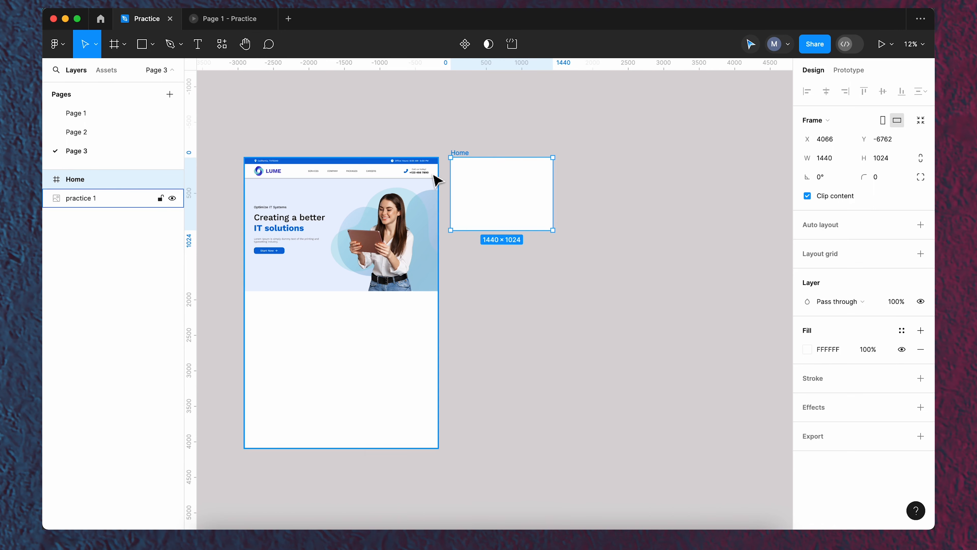
Add a size 16, auto-width text above the reference's blue bar, repeating the location line shown in that bar.
{"action": "scroll", "coordinate": [434, 178], "scroll_direction": "up", "scroll_amount": 5}
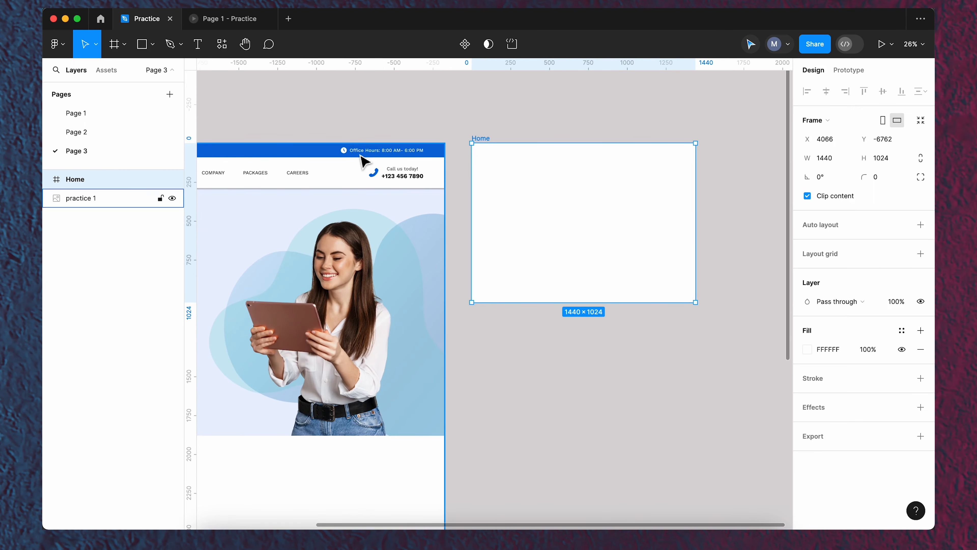
{"action": "scroll", "coordinate": [362, 156], "scroll_direction": "up", "scroll_amount": 1}
{"action": "scroll", "coordinate": [472, 180], "scroll_direction": "down", "scroll_amount": 1}
{"action": "scroll", "coordinate": [447, 131], "scroll_direction": "left", "scroll_amount": 3}
{"action": "scroll", "coordinate": [334, 142], "scroll_direction": "up", "scroll_amount": 6}
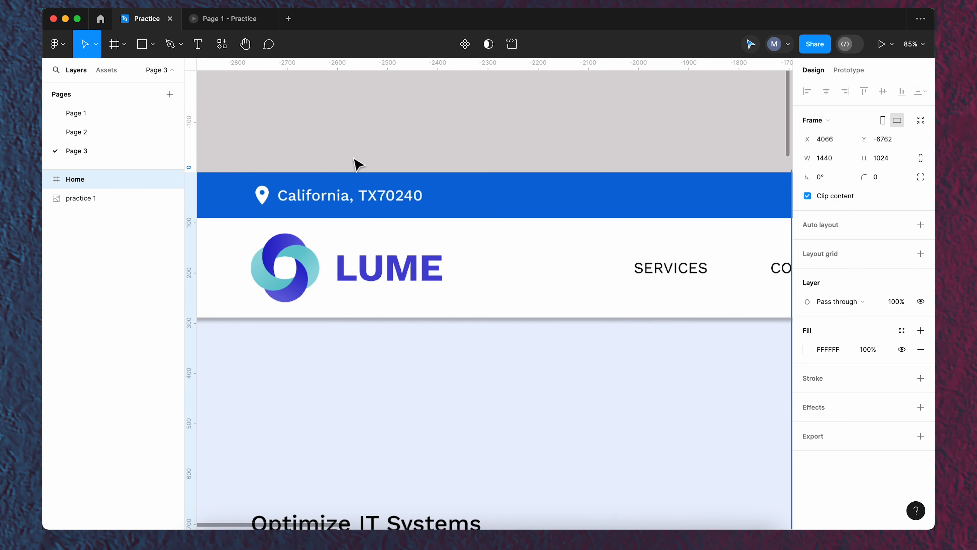
{"action": "scroll", "coordinate": [381, 161], "scroll_direction": "left", "scroll_amount": 3}
{"action": "scroll", "coordinate": [405, 153], "scroll_direction": "up", "scroll_amount": 2}
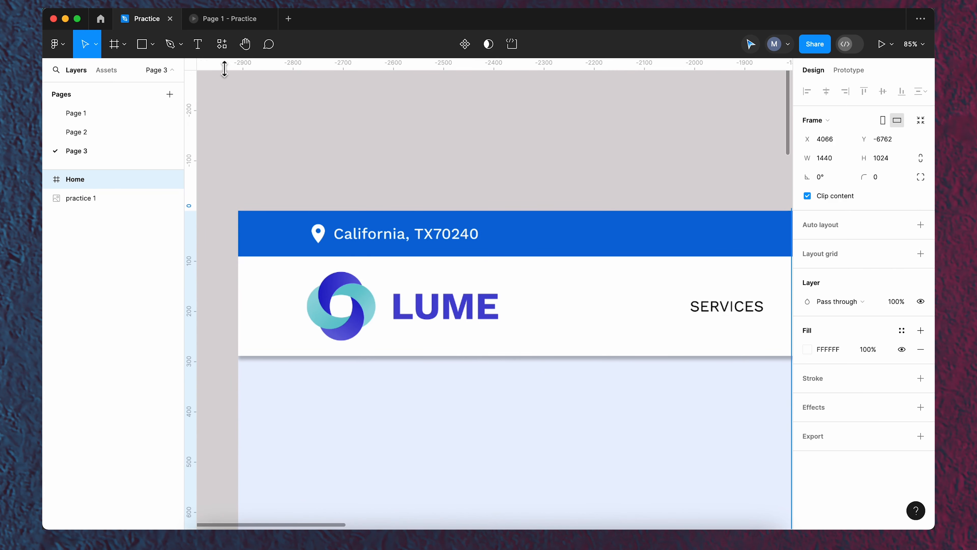
{"action": "left_click", "coordinate": [201, 52]}
{"action": "left_click_drag", "start_coordinate": [316, 170], "coordinate": [462, 195]}
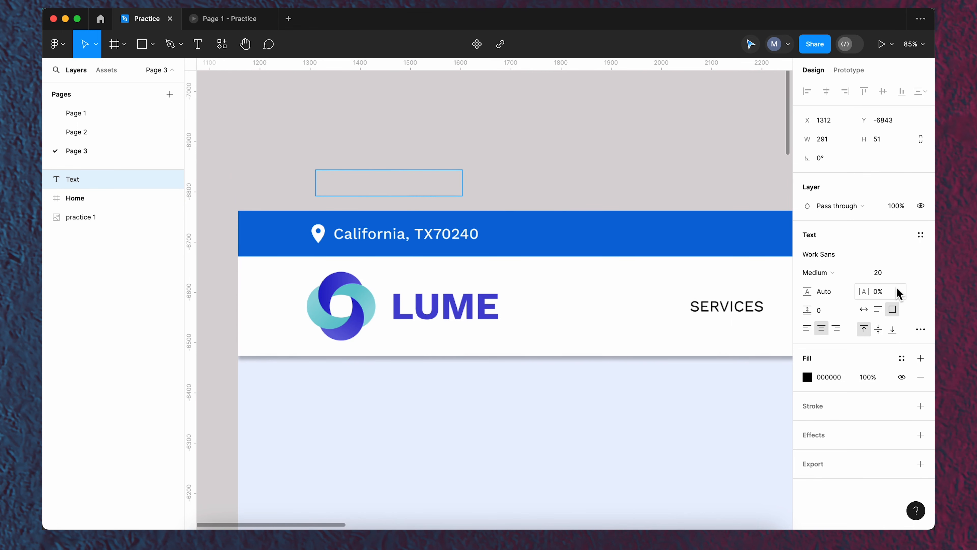
{"action": "left_click", "coordinate": [905, 273]}
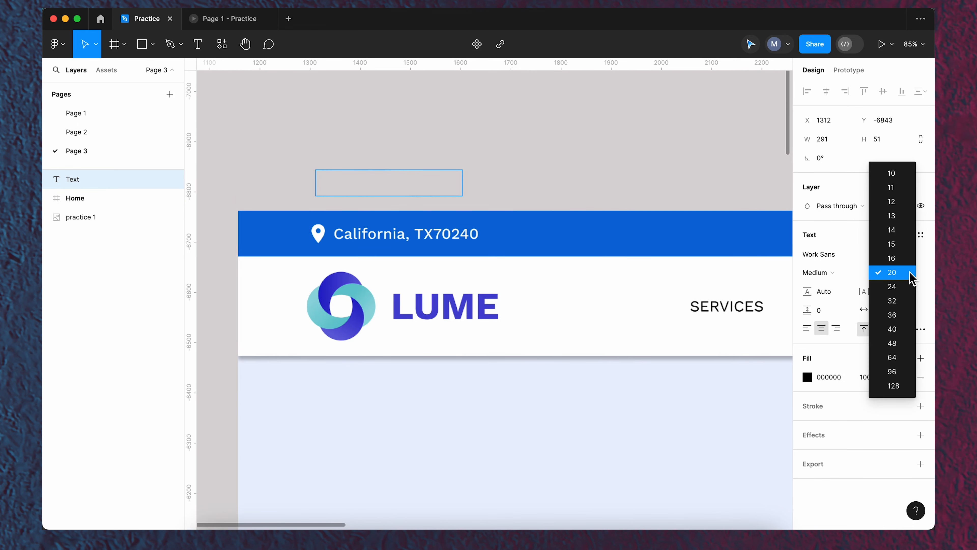
{"action": "left_click", "coordinate": [892, 258]}
{"action": "type", "text": "California, TX70240"}
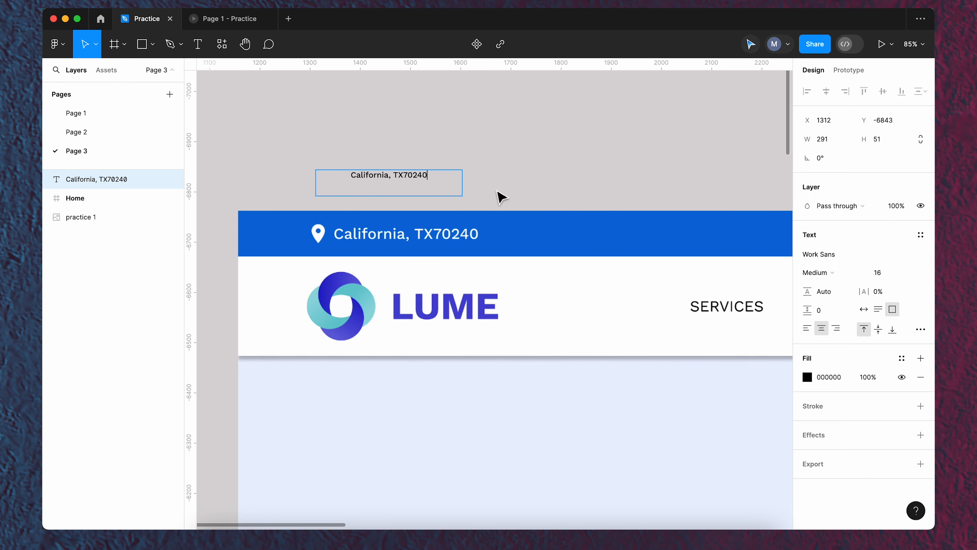
{"action": "left_click", "coordinate": [864, 309]}
{"action": "key", "text": "Escape"}
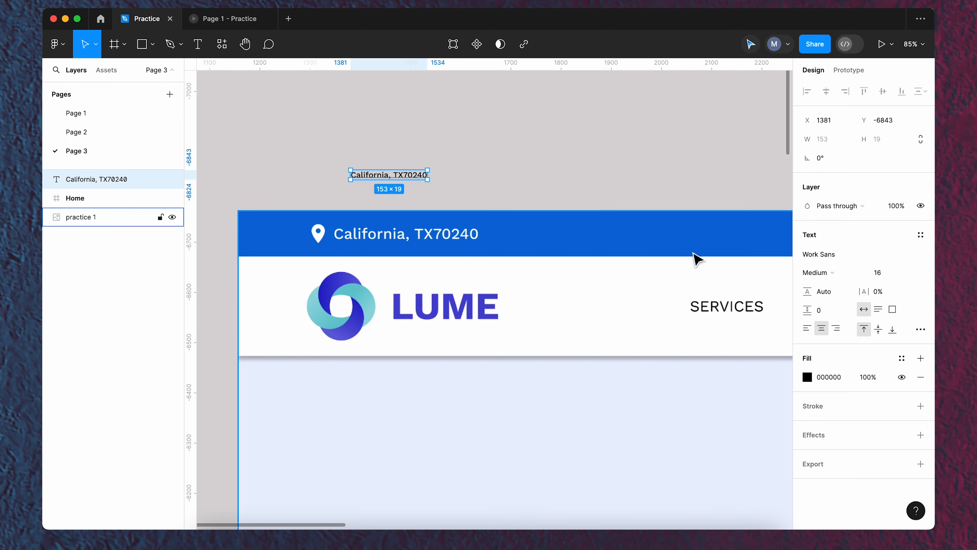
Set the location text's fill to white (FFFFFF) and move it to just above the reference's blue bar.
{"action": "left_click", "coordinate": [807, 377]}
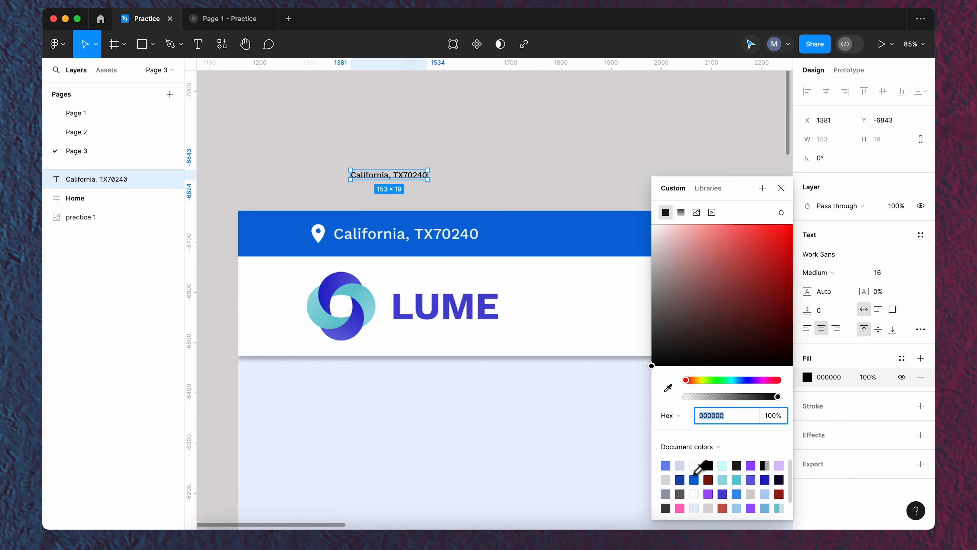
{"action": "left_click", "coordinate": [694, 465]}
{"action": "left_click", "coordinate": [460, 174]}
{"action": "scroll", "coordinate": [379, 181], "scroll_direction": "up", "scroll_amount": 5}
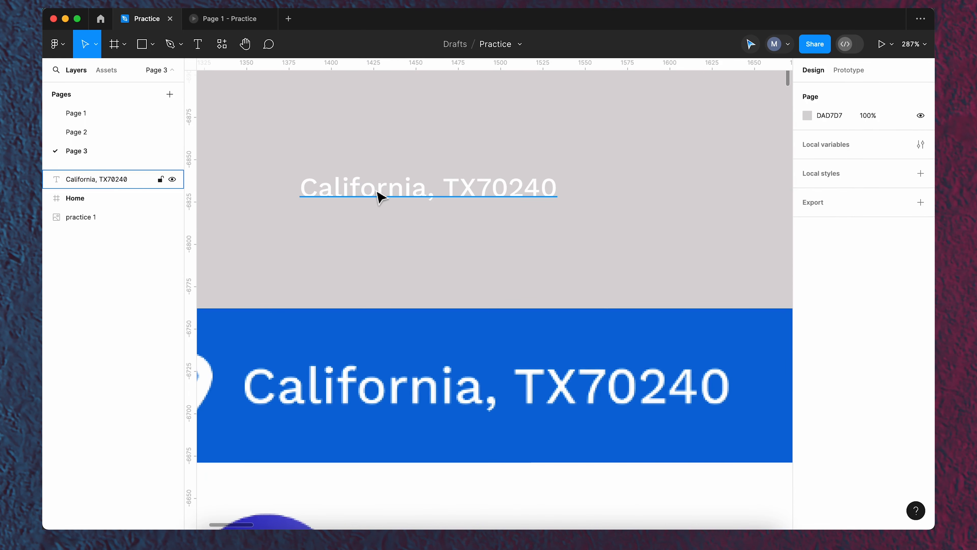
{"action": "left_click_drag", "start_coordinate": [383, 191], "coordinate": [360, 223]}
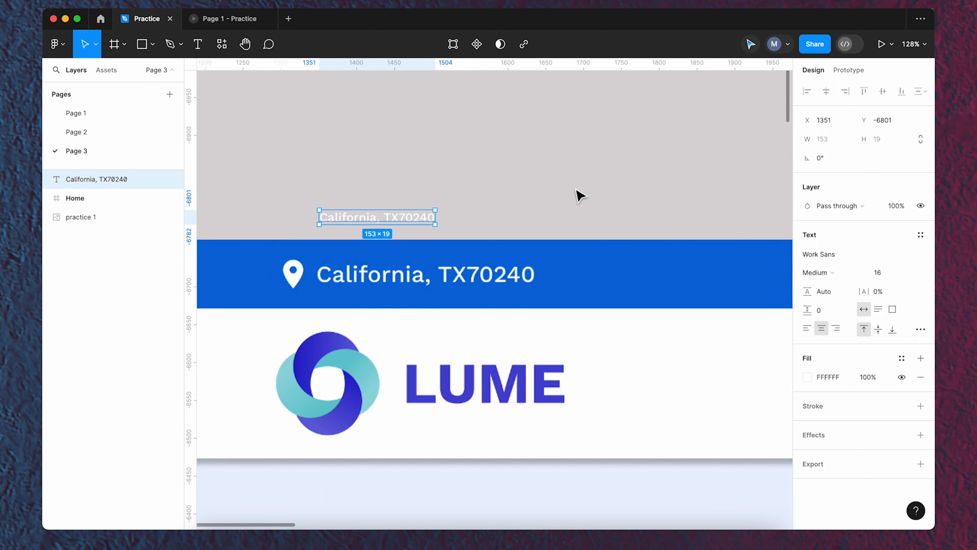
Run the Iconify plugin, clear its old icon search and open the Google Material Icons collection.
{"action": "right_click", "coordinate": [551, 155]}
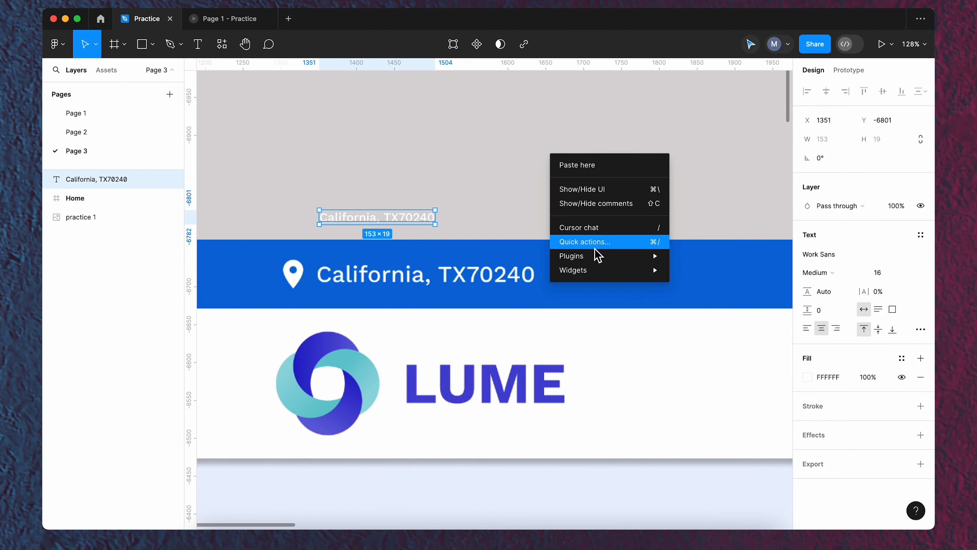
{"action": "mouse_move", "coordinate": [616, 257]}
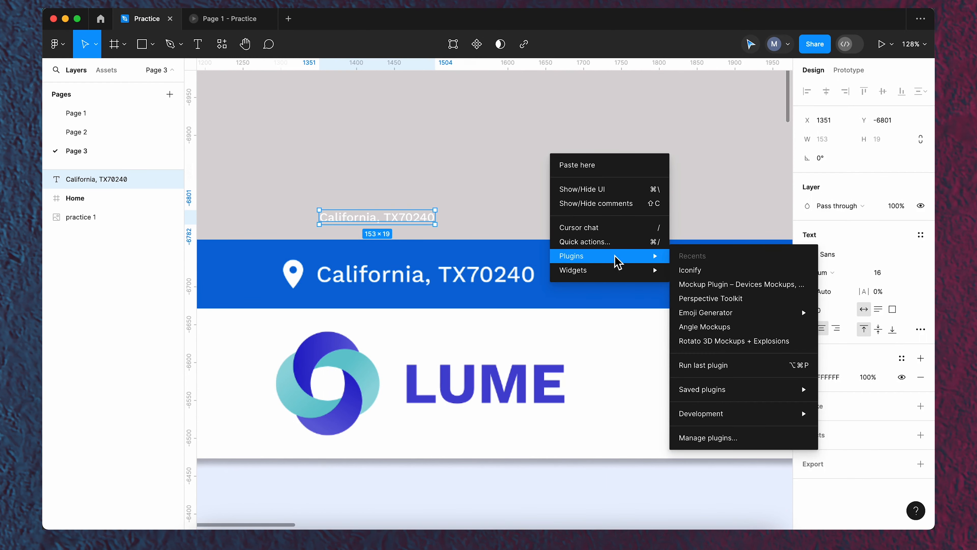
{"action": "left_click", "coordinate": [702, 274]}
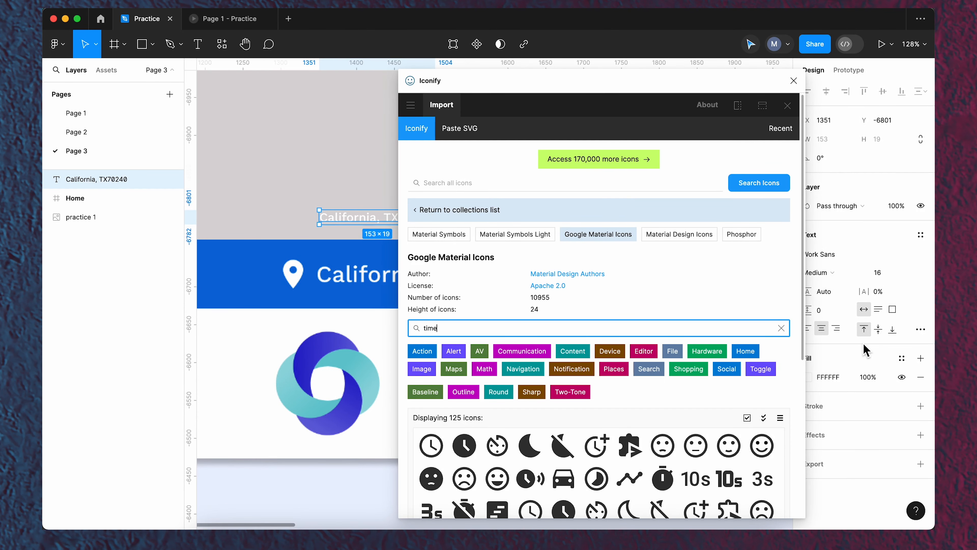
{"action": "left_click", "coordinate": [781, 328]}
{"action": "left_click", "coordinate": [422, 216]}
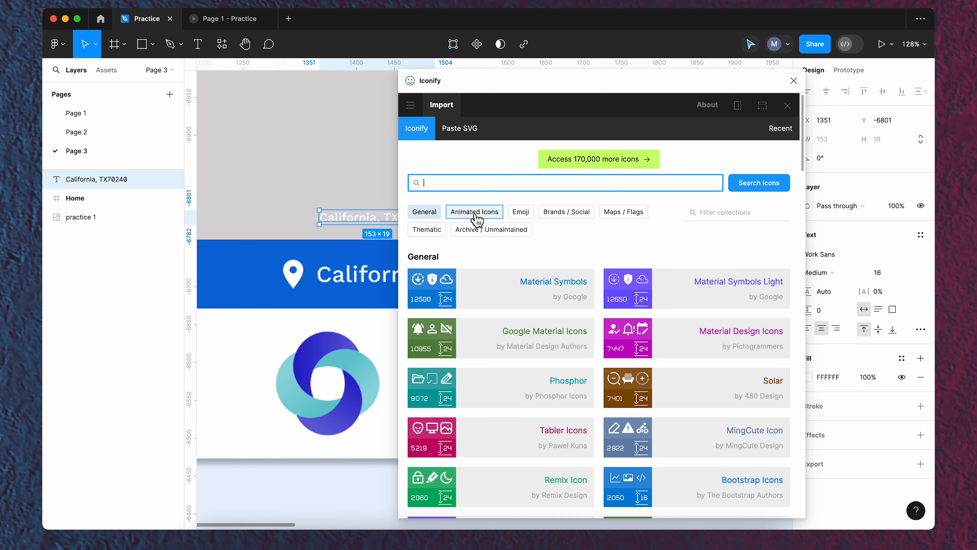
{"action": "left_click", "coordinate": [526, 337]}
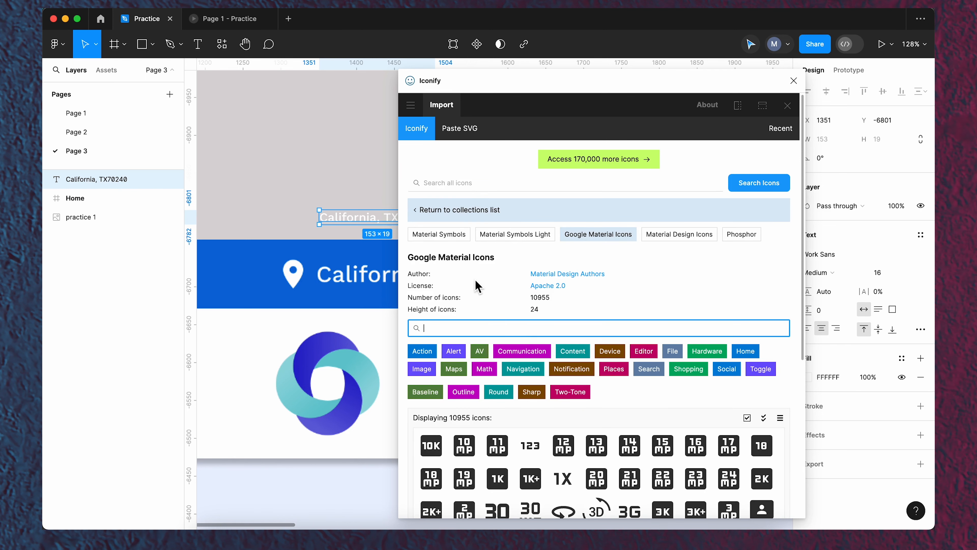
Search the icon collection for "location" and select the filled pin icon ic:baseline-location-on.
{"action": "scroll", "coordinate": [477, 277], "scroll_direction": "down", "scroll_amount": 3}
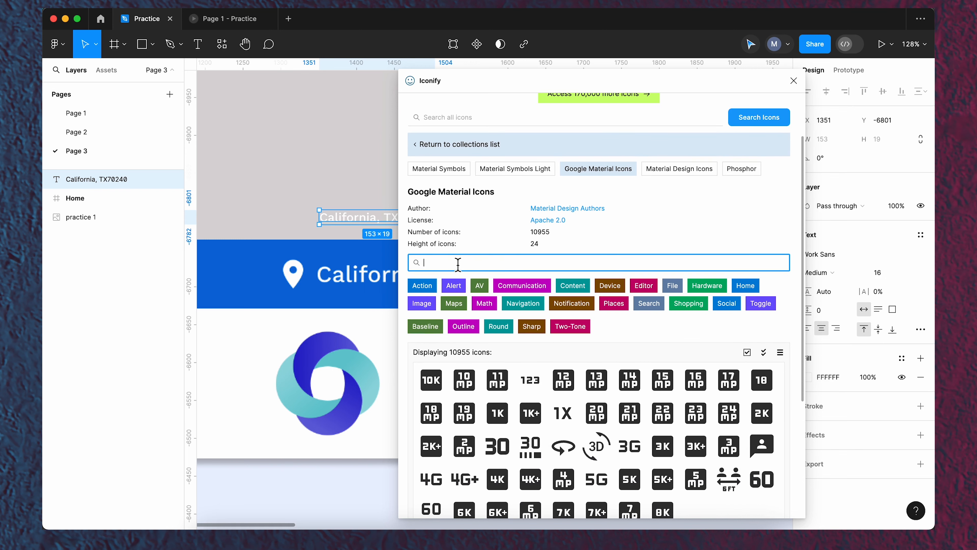
{"action": "type", "text": "location"}
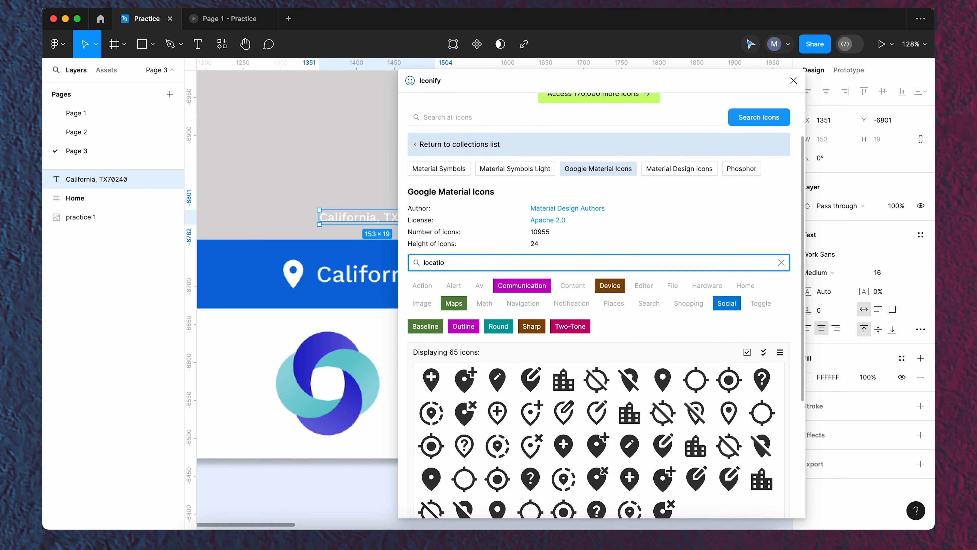
{"action": "left_click", "coordinate": [663, 381]}
Import the selected location icon in white and close the Iconify plugin.
{"action": "scroll", "coordinate": [661, 377], "scroll_direction": "down", "scroll_amount": 5}
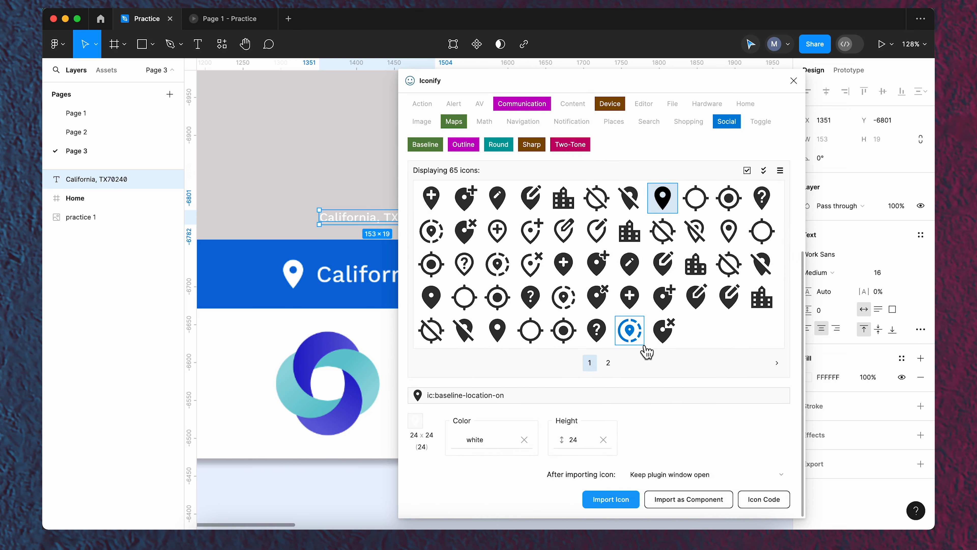
{"action": "left_click", "coordinate": [488, 440]}
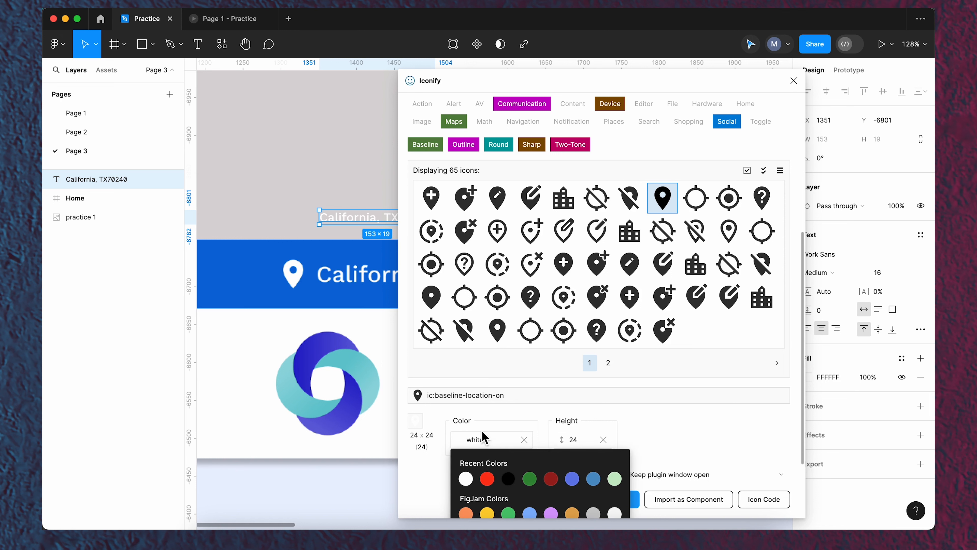
{"action": "left_click", "coordinate": [470, 482]}
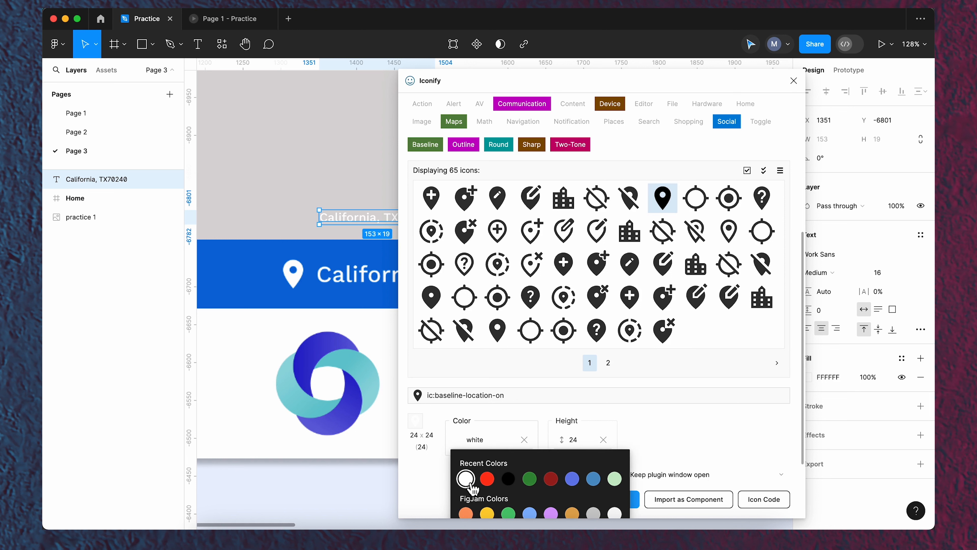
{"action": "left_click", "coordinate": [653, 450]}
{"action": "left_click", "coordinate": [622, 504]}
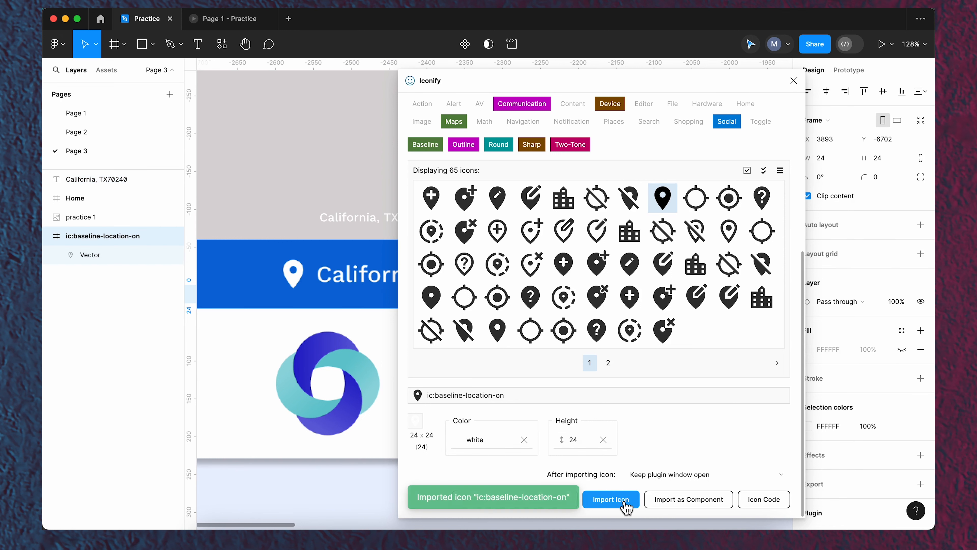
{"action": "left_click", "coordinate": [794, 80]}
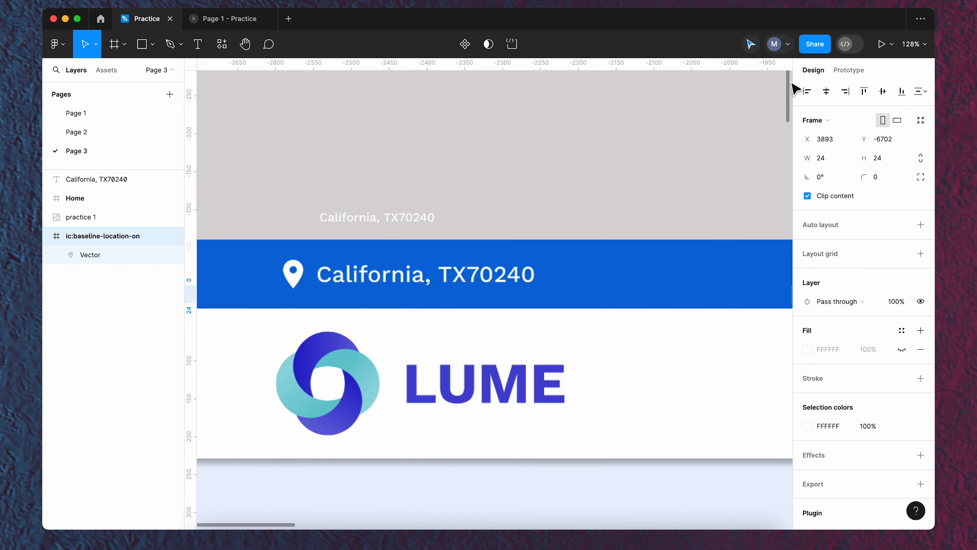
Cut the imported location icon from the reference's right edge and paste it above the location text.
{"action": "scroll", "coordinate": [246, 262], "scroll_direction": "down", "scroll_amount": 5}
{"action": "scroll", "coordinate": [248, 263], "scroll_direction": "down", "scroll_amount": 2}
{"action": "left_click_drag", "start_coordinate": [251, 256], "coordinate": [626, 261]}
{"action": "scroll", "coordinate": [626, 262], "scroll_direction": "up", "scroll_amount": 3}
{"action": "scroll", "coordinate": [597, 262], "scroll_direction": "up", "scroll_amount": 10}
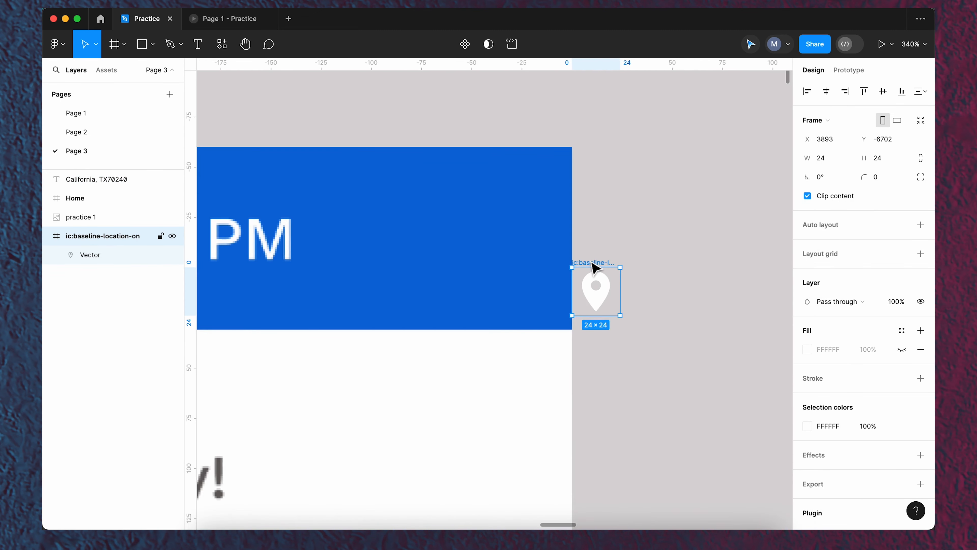
{"action": "key", "text": "BackSpace"}
{"action": "scroll", "coordinate": [690, 317], "scroll_direction": "down", "scroll_amount": 10}
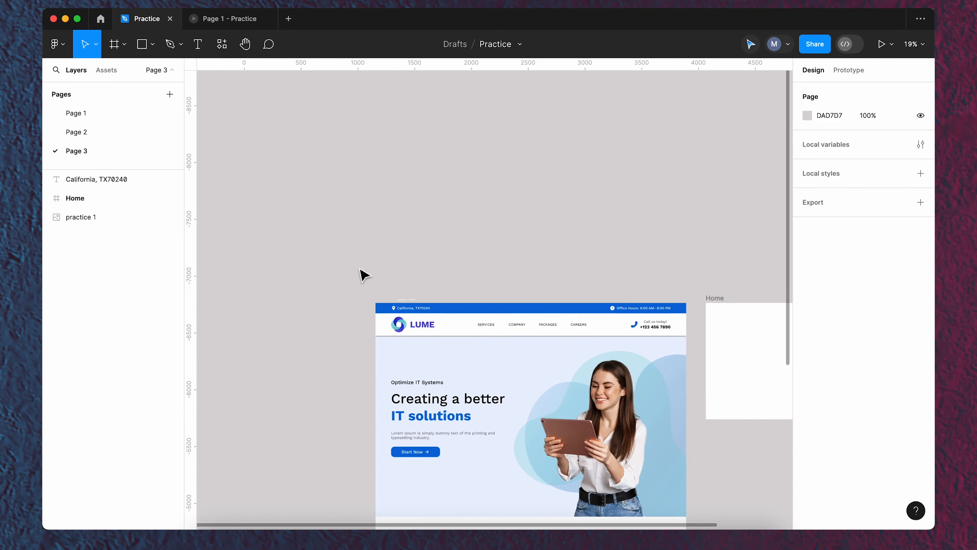
{"action": "scroll", "coordinate": [378, 285], "scroll_direction": "up", "scroll_amount": 5}
{"action": "scroll", "coordinate": [476, 312], "scroll_direction": "up", "scroll_amount": 5}
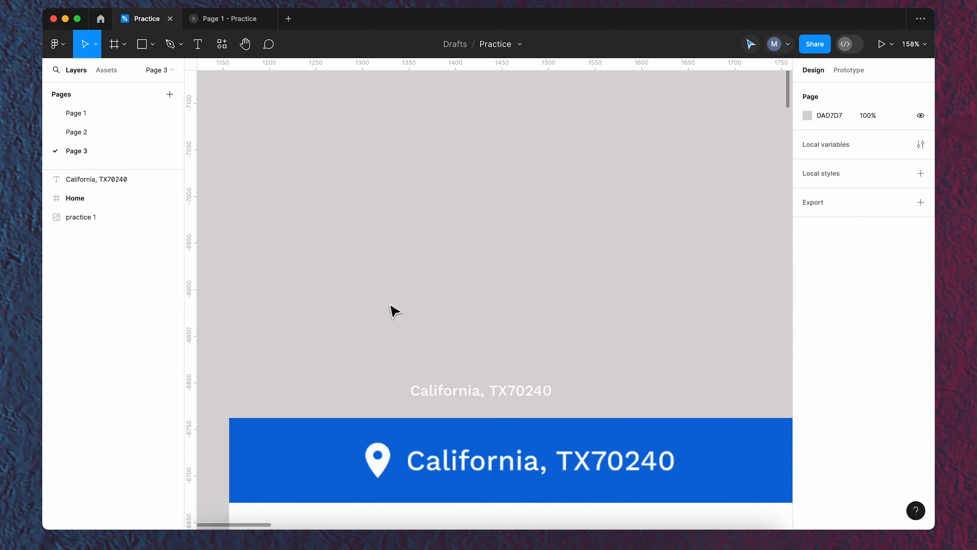
{"action": "key", "text": "super+v"}
{"action": "left_click_drag", "start_coordinate": [491, 287], "coordinate": [376, 295]}
Rename the location icon's frame as Icon/Location.
{"action": "double_click", "coordinate": [373, 285]}
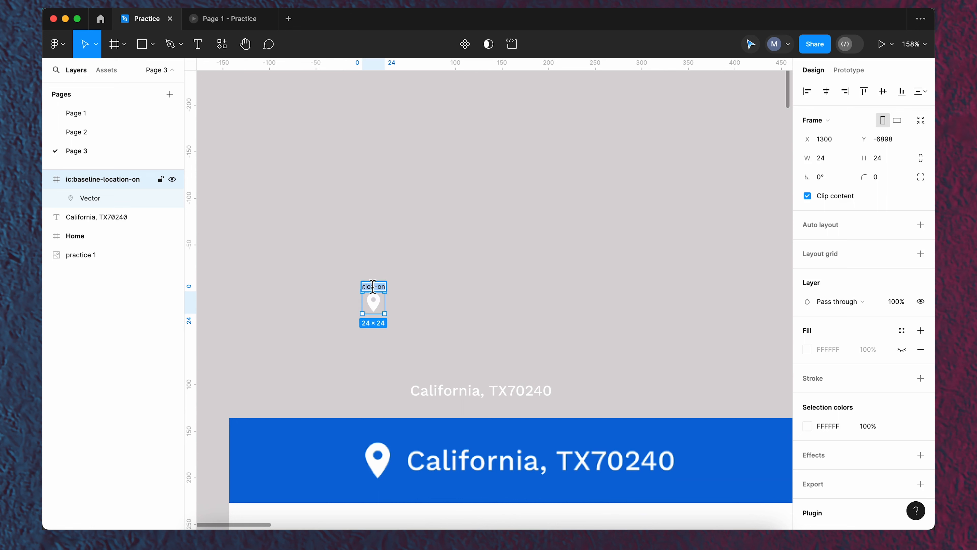
{"action": "key", "text": "BackSpace"}
{"action": "type", "text": "Icon/"}
{"action": "left_click", "coordinate": [424, 296]}
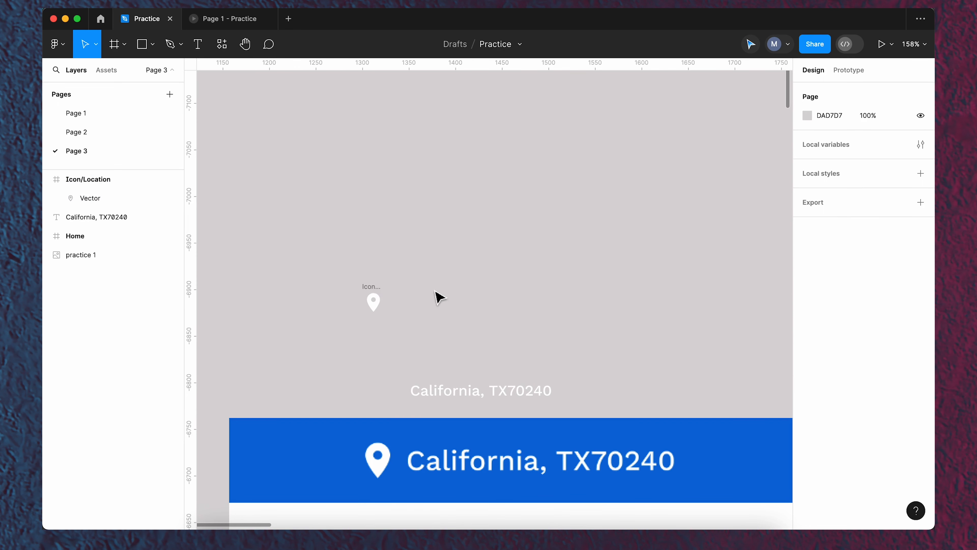
Turn the Icon/Location frame into a component and move it slightly up and to the left.
{"action": "scroll", "coordinate": [373, 300], "scroll_direction": "up", "scroll_amount": 6}
{"action": "scroll", "coordinate": [371, 298], "scroll_direction": "up", "scroll_amount": 2}
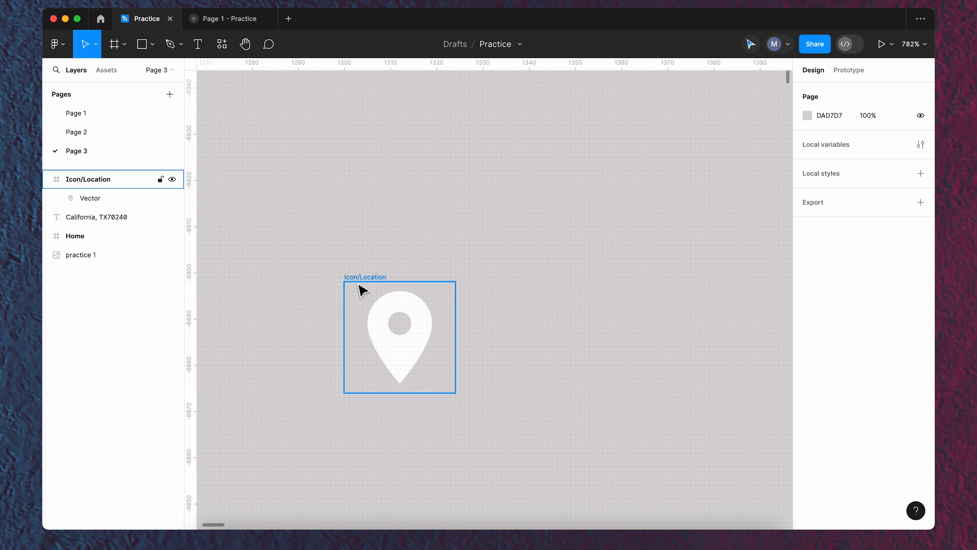
{"action": "scroll", "coordinate": [369, 287], "scroll_direction": "down", "scroll_amount": 6}
{"action": "left_click", "coordinate": [371, 285]}
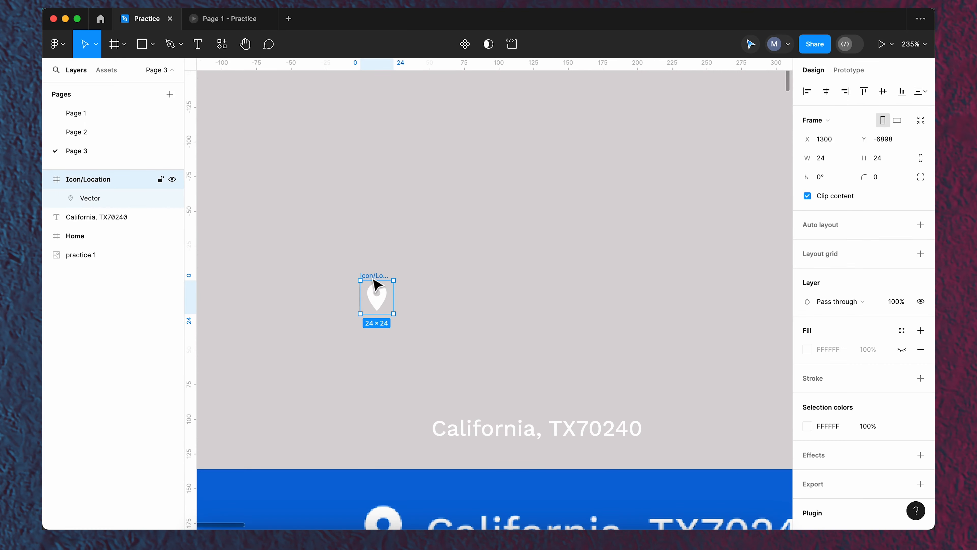
{"action": "left_click", "coordinate": [465, 44]}
{"action": "left_click", "coordinate": [447, 224]}
{"action": "left_click_drag", "start_coordinate": [376, 284], "coordinate": [337, 259]}
Open the local components library, collapse the Page 1 and Page 2 groups, and expand Page 3's Icon group.
{"action": "left_click", "coordinate": [106, 71]}
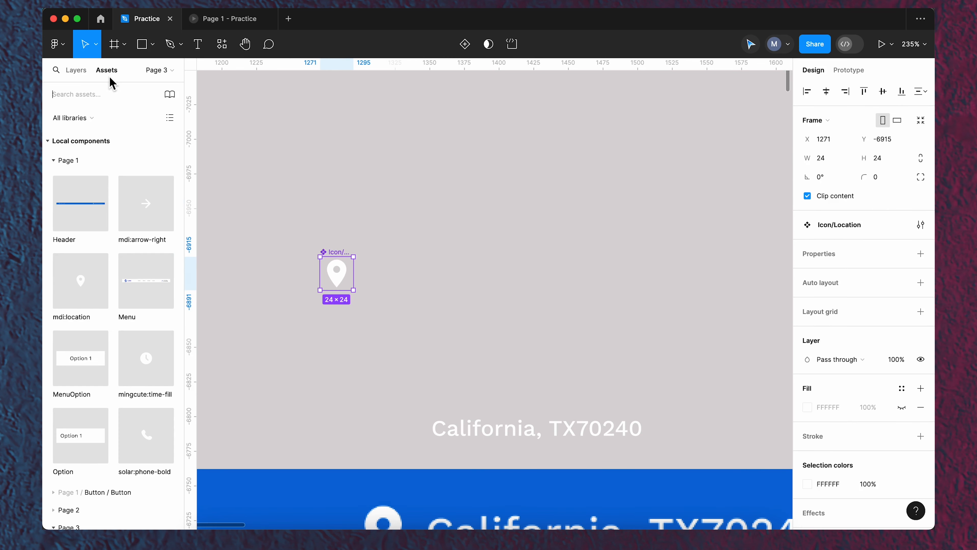
{"action": "left_click", "coordinate": [59, 162]}
{"action": "left_click", "coordinate": [61, 175]}
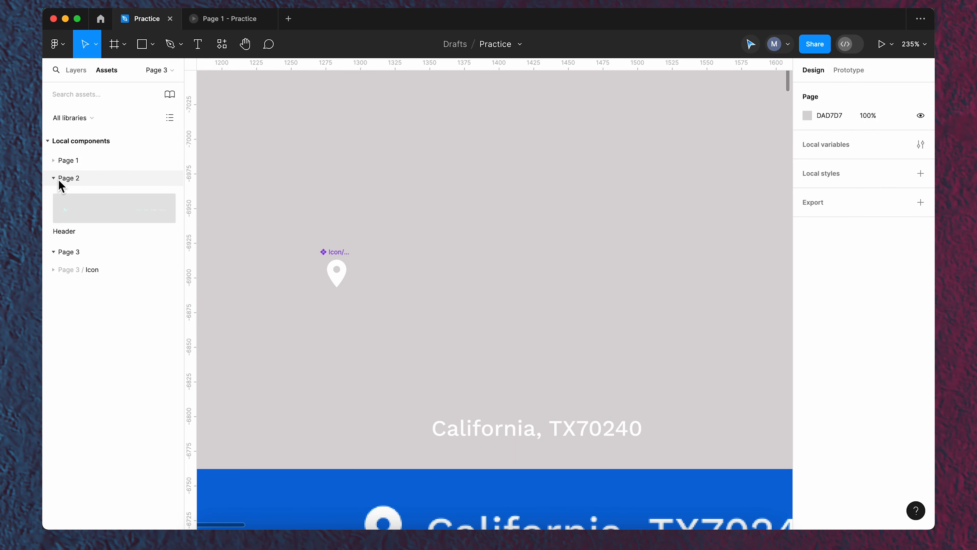
{"action": "left_click", "coordinate": [57, 180]}
{"action": "left_click", "coordinate": [55, 197]}
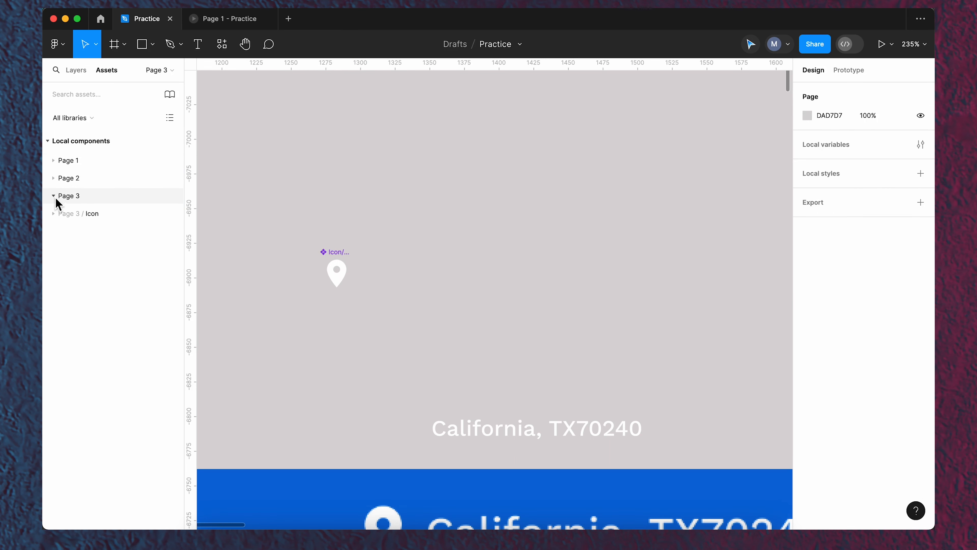
{"action": "left_click", "coordinate": [59, 215]}
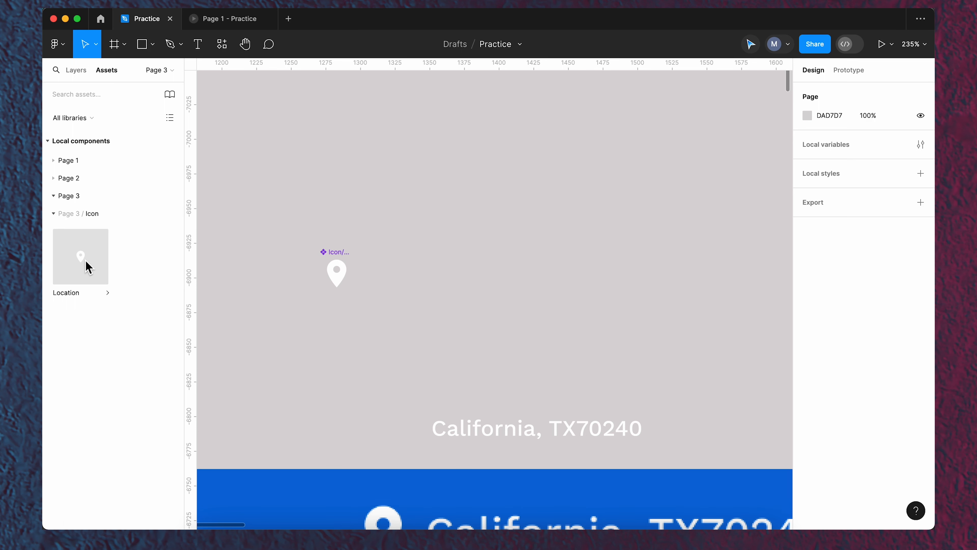
Place an instance of the Location icon component immediately before the California, TX70240 text.
{"action": "left_click_drag", "start_coordinate": [84, 257], "coordinate": [390, 394]}
{"action": "scroll", "coordinate": [400, 385], "scroll_direction": "down", "scroll_amount": 3}
{"action": "left_click_drag", "start_coordinate": [389, 350], "coordinate": [408, 379]}
{"action": "scroll", "coordinate": [425, 349], "scroll_direction": "down", "scroll_amount": 2}
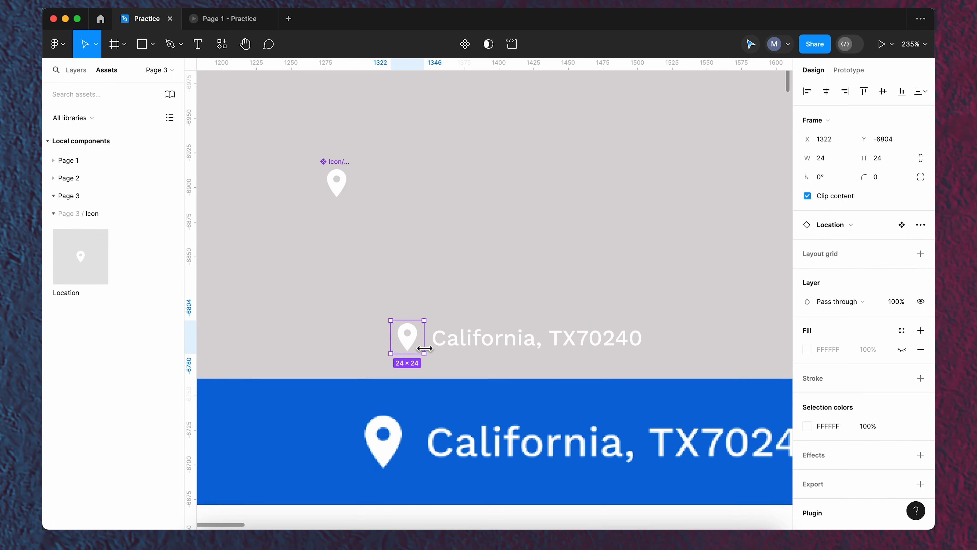
{"action": "scroll", "coordinate": [425, 349], "scroll_direction": "up", "scroll_amount": 3}
{"action": "left_click_drag", "start_coordinate": [406, 345], "coordinate": [408, 350]}
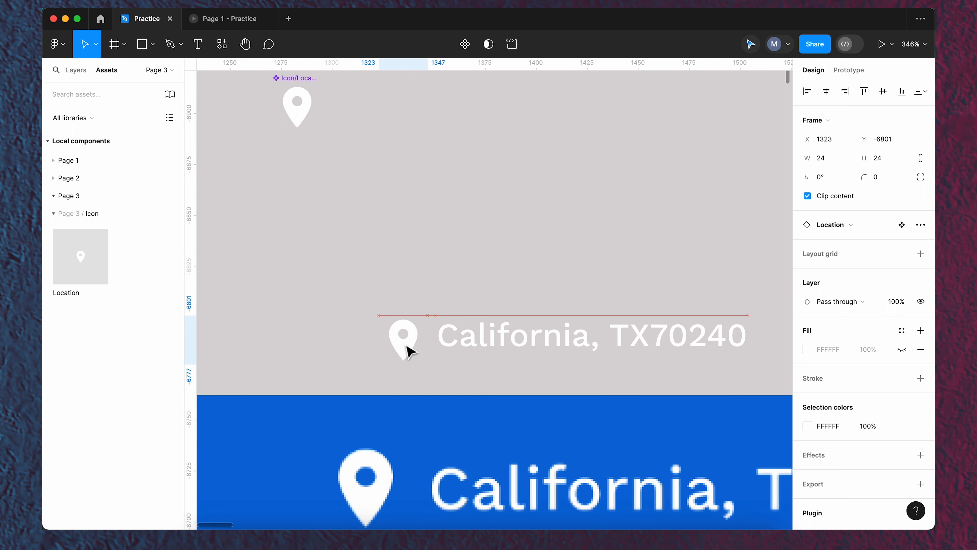
Combine the location icon and its text in a horizontal auto layout frame with a spacing of 4.
{"action": "left_click", "coordinate": [469, 349], "text": "shift"}
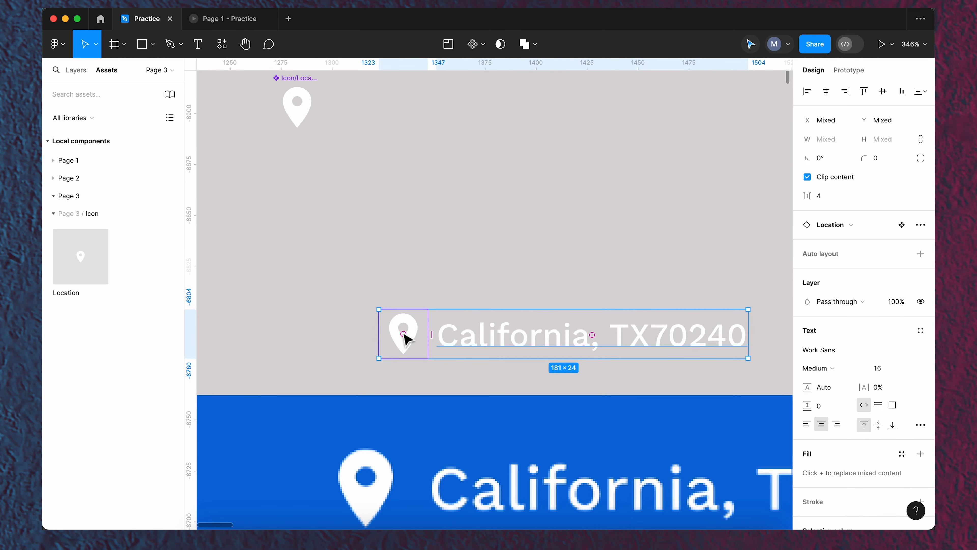
{"action": "key", "text": "shift+a"}
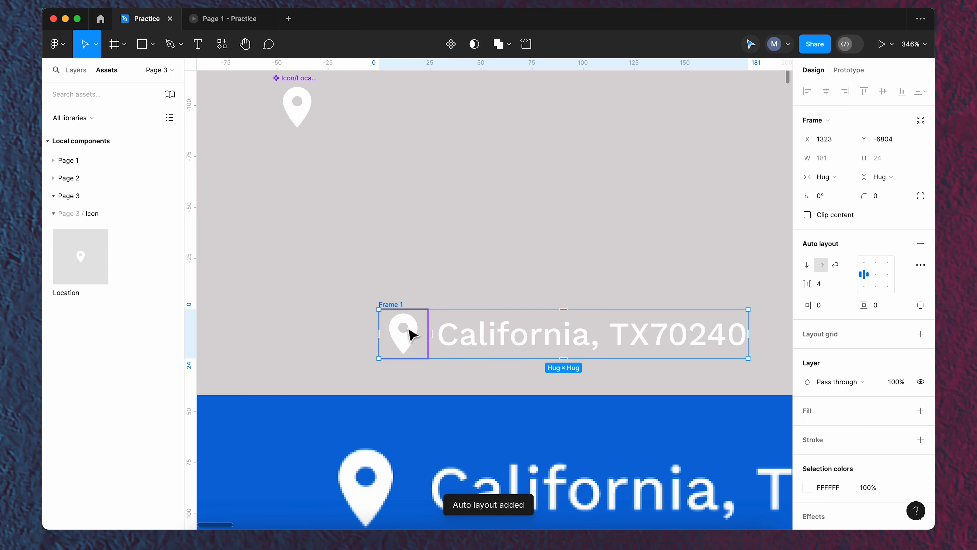
{"action": "left_click_drag", "start_coordinate": [417, 338], "coordinate": [356, 299]}
{"action": "left_click", "coordinate": [821, 285]}
{"action": "type", "text": "7"}
{"action": "left_click_drag", "start_coordinate": [821, 285], "coordinate": [814, 287]}
{"action": "type", "text": "4"}
{"action": "key", "text": "Return"}
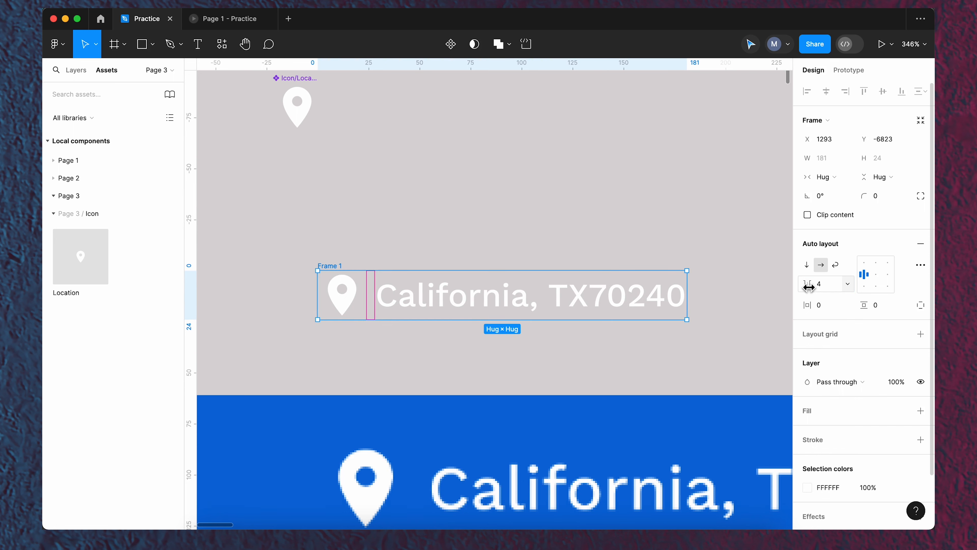
Move the auto layout frame just above the reference's blue bar and rename it Location.
{"action": "left_click", "coordinate": [372, 221]}
{"action": "scroll", "coordinate": [322, 285], "scroll_direction": "down", "scroll_amount": 5}
{"action": "left_click_drag", "start_coordinate": [333, 275], "coordinate": [352, 301]}
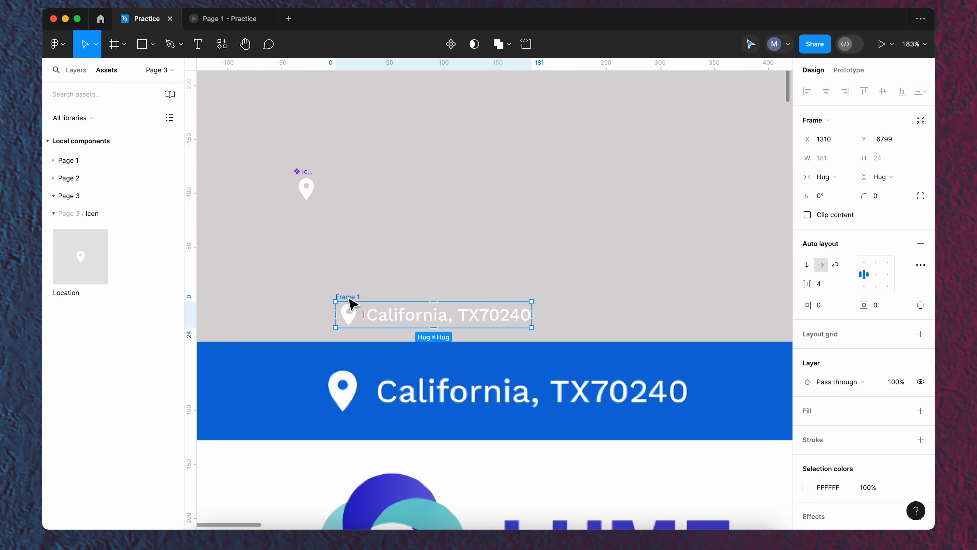
{"action": "double_click", "coordinate": [349, 297]}
{"action": "type", "text": "Location"}
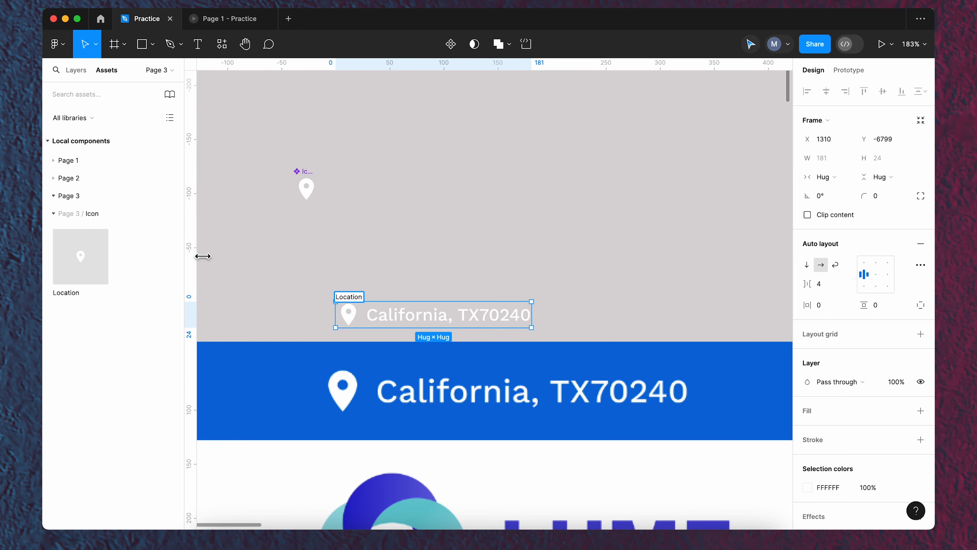
{"action": "left_click", "coordinate": [329, 267]}
Make a copy of the Location frame and place it above the reference's Office Hours text.
{"action": "scroll", "coordinate": [279, 278], "scroll_direction": "down", "scroll_amount": 15}
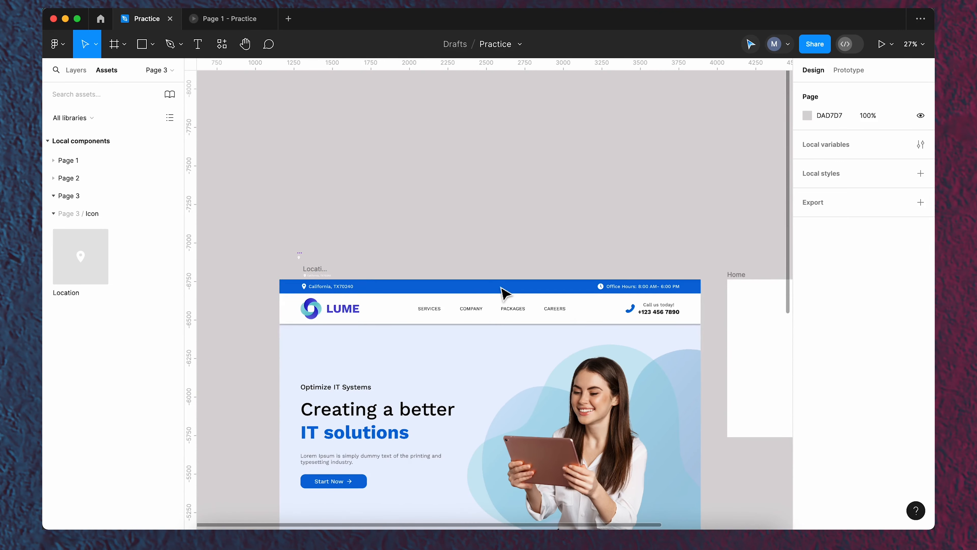
{"action": "scroll", "coordinate": [661, 272], "scroll_direction": "up", "scroll_amount": 10}
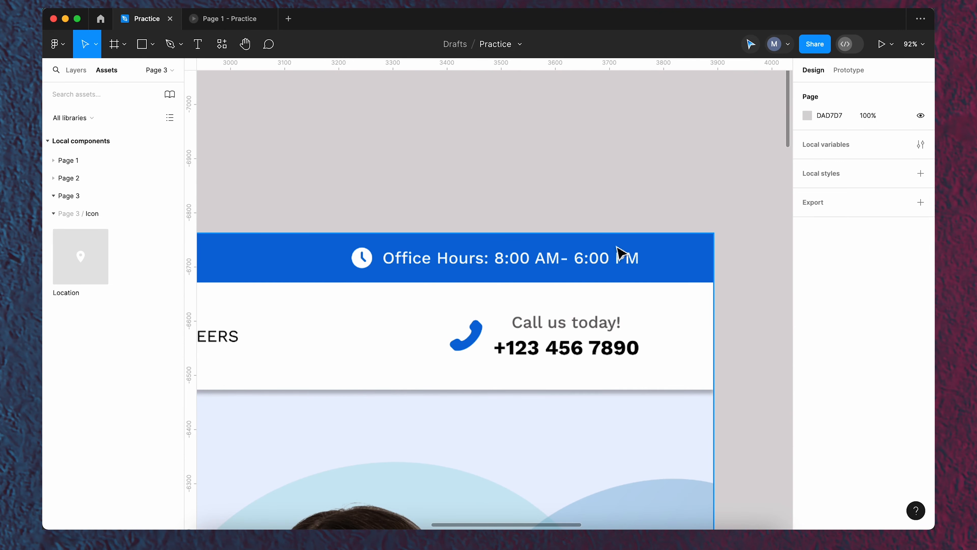
{"action": "scroll", "coordinate": [707, 314], "scroll_direction": "down", "scroll_amount": 10}
{"action": "scroll", "coordinate": [366, 285], "scroll_direction": "up", "scroll_amount": 5}
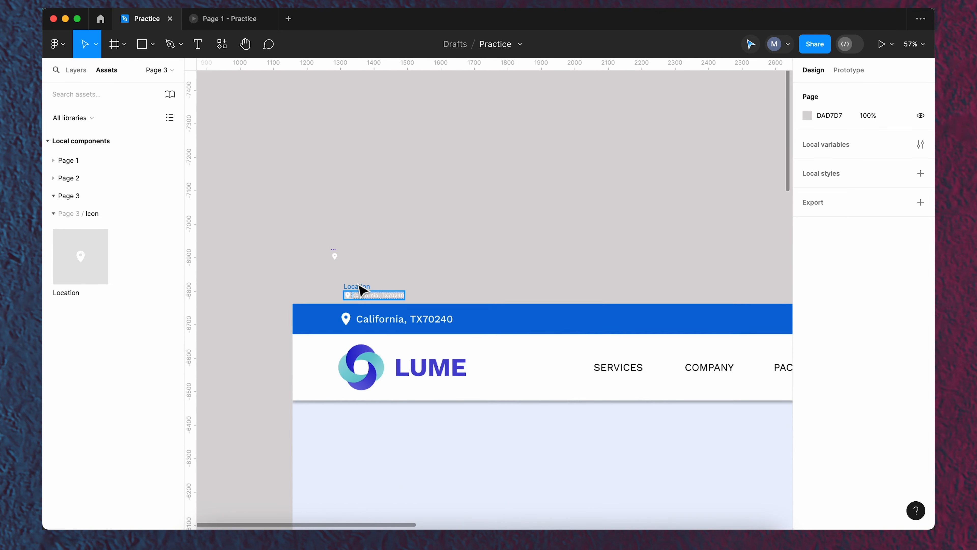
{"action": "scroll", "coordinate": [362, 291], "scroll_direction": "up", "scroll_amount": 5}
{"action": "left_click", "coordinate": [360, 304]}
{"action": "left_click_drag", "start_coordinate": [360, 304], "coordinate": [651, 302]}
{"action": "left_click_drag", "start_coordinate": [705, 259], "coordinate": [323, 239]}
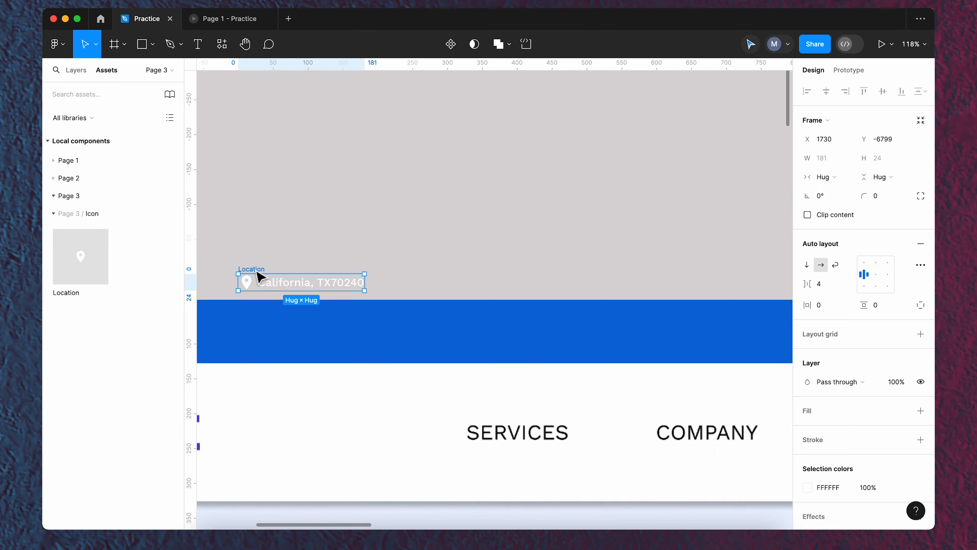
{"action": "key", "text": "Escape"}
{"action": "scroll", "coordinate": [268, 291], "scroll_direction": "down", "scroll_amount": 10}
{"action": "scroll", "coordinate": [467, 283], "scroll_direction": "up", "scroll_amount": 5}
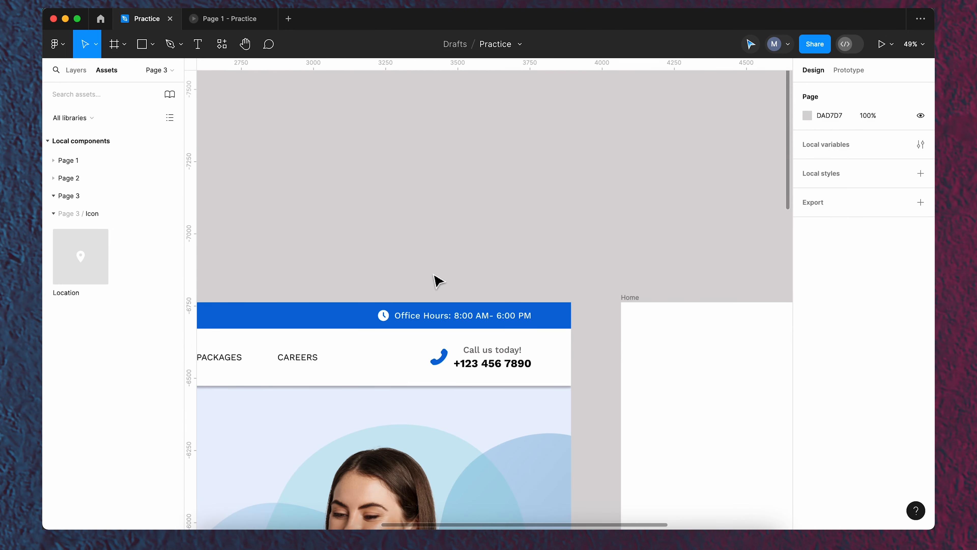
{"action": "left_click", "coordinate": [466, 294]}
{"action": "left_click_drag", "start_coordinate": [485, 293], "coordinate": [403, 292]}
Rename the copied frame as OfficeHours.
{"action": "scroll", "coordinate": [404, 293], "scroll_direction": "up", "scroll_amount": 3}
{"action": "scroll", "coordinate": [404, 293], "scroll_direction": "up", "scroll_amount": 3}
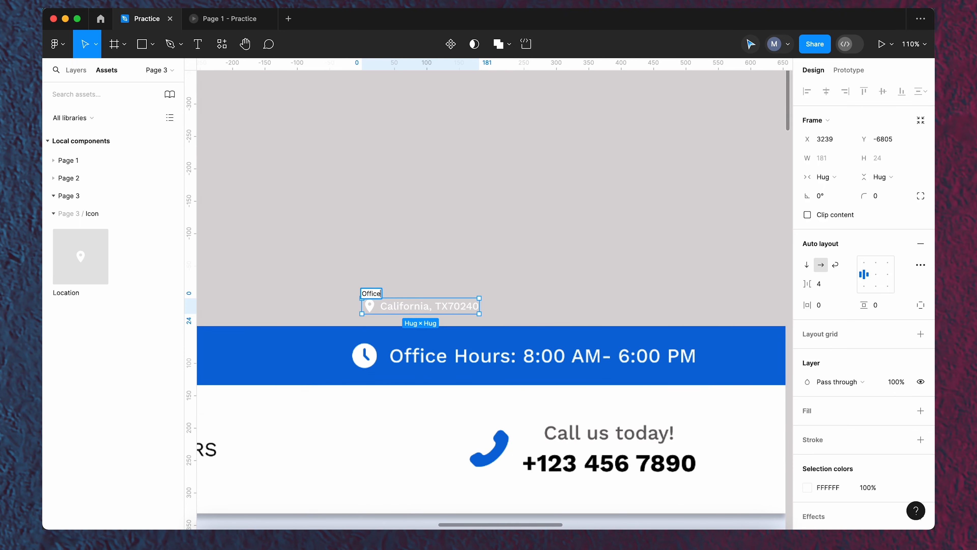
{"action": "left_click", "coordinate": [452, 271]}
Change the OfficeHours frame's text to "Office Hours: 8:00 AM - 6:00 PM" and move the frame slightly up and to the right.
{"action": "double_click", "coordinate": [431, 310]}
{"action": "scroll", "coordinate": [434, 318], "scroll_direction": "up", "scroll_amount": 1}
{"action": "type", "text": "Offica Hours: 8:00 AM - 6:00 PM"}
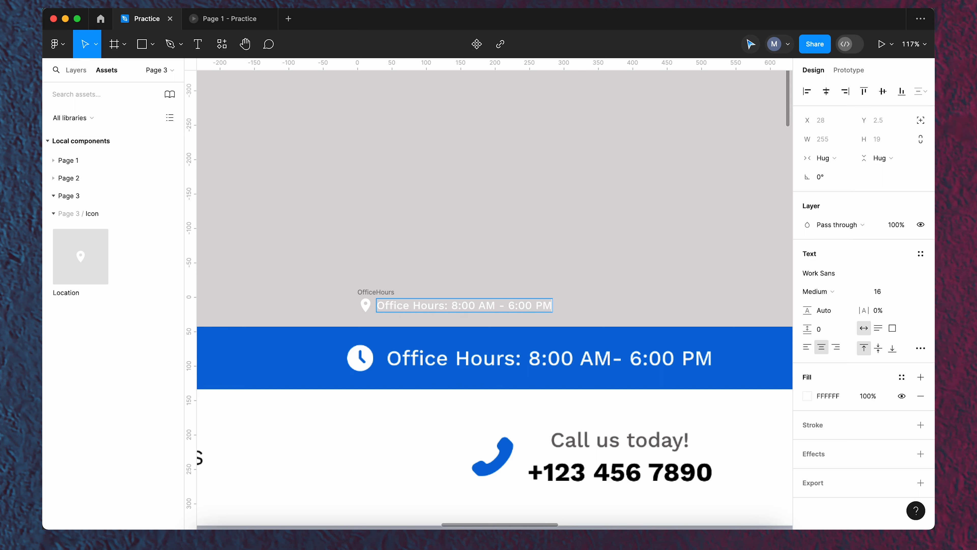
{"action": "key", "text": "Escape"}
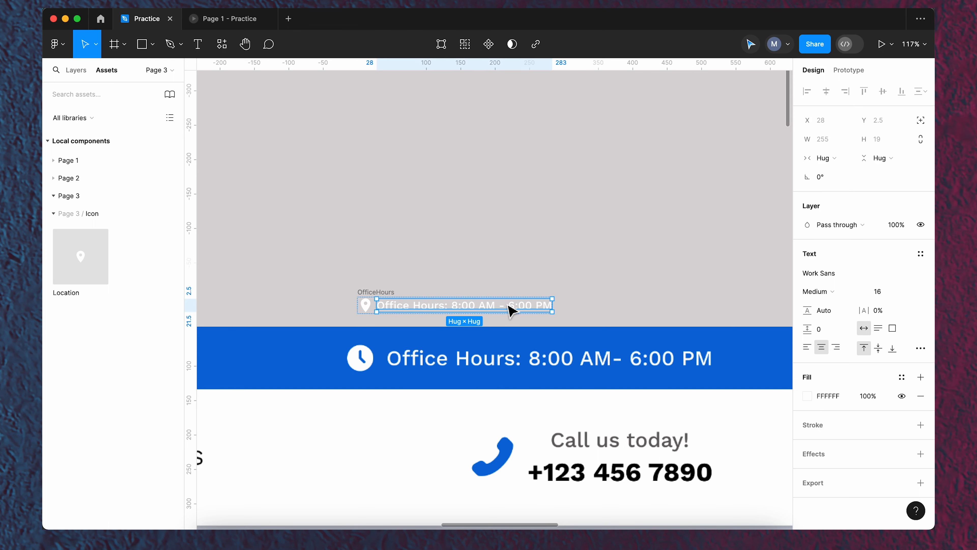
{"action": "left_click", "coordinate": [448, 286]}
{"action": "left_click_drag", "start_coordinate": [386, 297], "coordinate": [418, 287]}
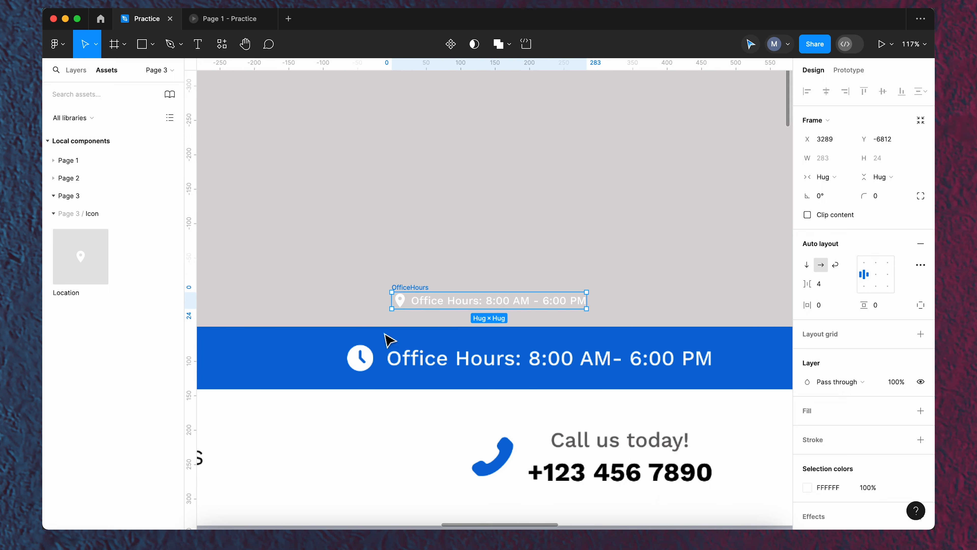
Run the Iconify plugin and search the Google Material Icons collection for "time".
{"action": "scroll", "coordinate": [407, 316], "scroll_direction": "up", "scroll_amount": 1}
{"action": "scroll", "coordinate": [406, 317], "scroll_direction": "up", "scroll_amount": 5}
{"action": "scroll", "coordinate": [400, 327], "scroll_direction": "down", "scroll_amount": 2}
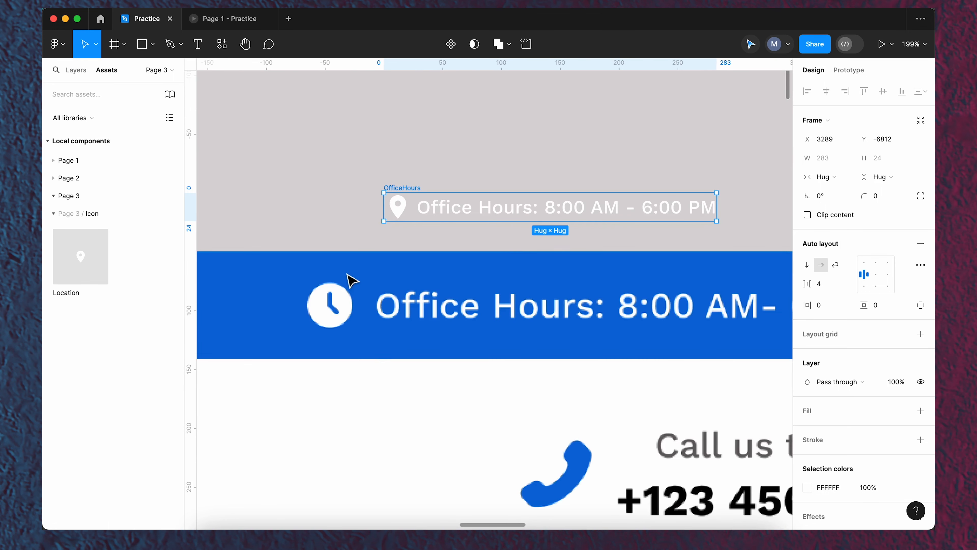
{"action": "scroll", "coordinate": [349, 277], "scroll_direction": "up", "scroll_amount": 1}
{"action": "scroll", "coordinate": [537, 150], "scroll_direction": "up", "scroll_amount": 1}
{"action": "right_click", "coordinate": [537, 125]}
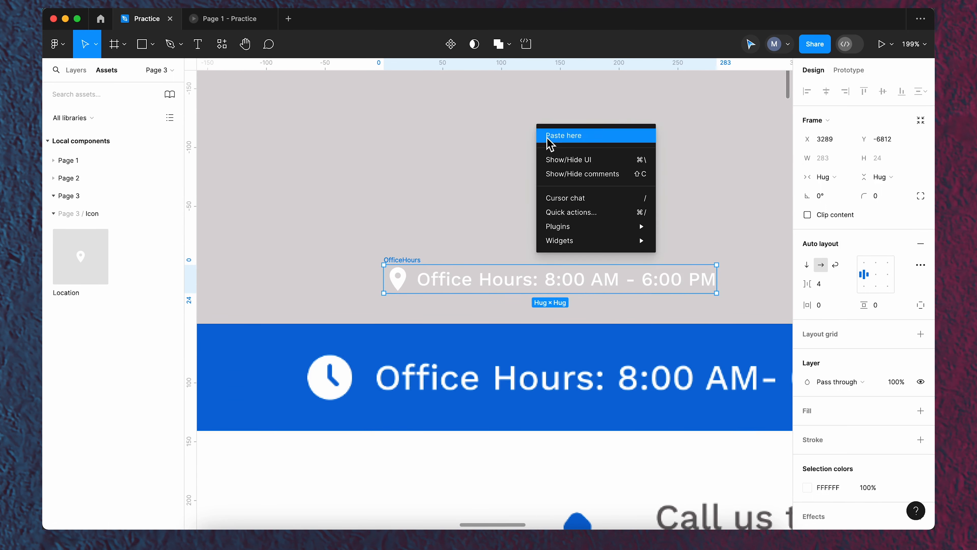
{"action": "mouse_move", "coordinate": [576, 226]}
{"action": "left_click", "coordinate": [711, 246]}
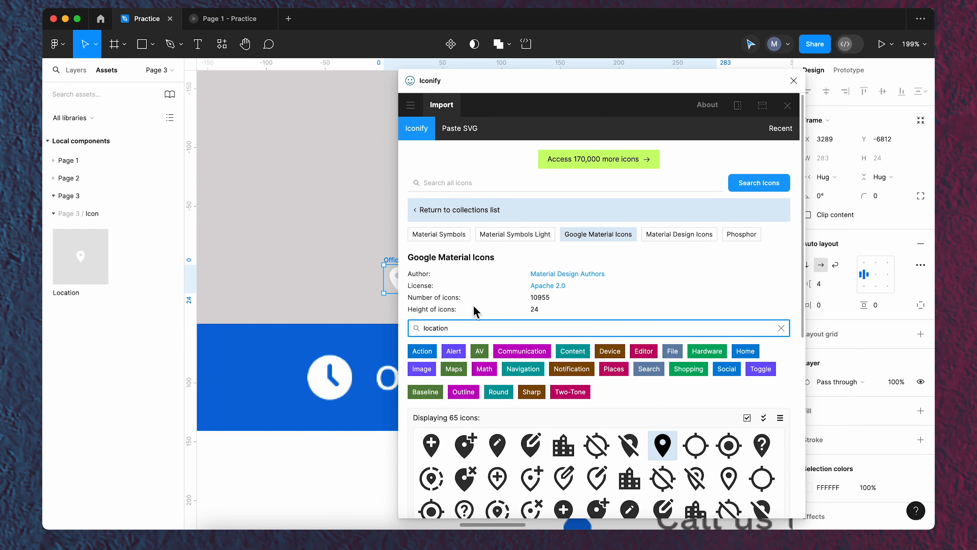
{"action": "scroll", "coordinate": [476, 312], "scroll_direction": "down", "scroll_amount": 4}
{"action": "double_click", "coordinate": [458, 175]}
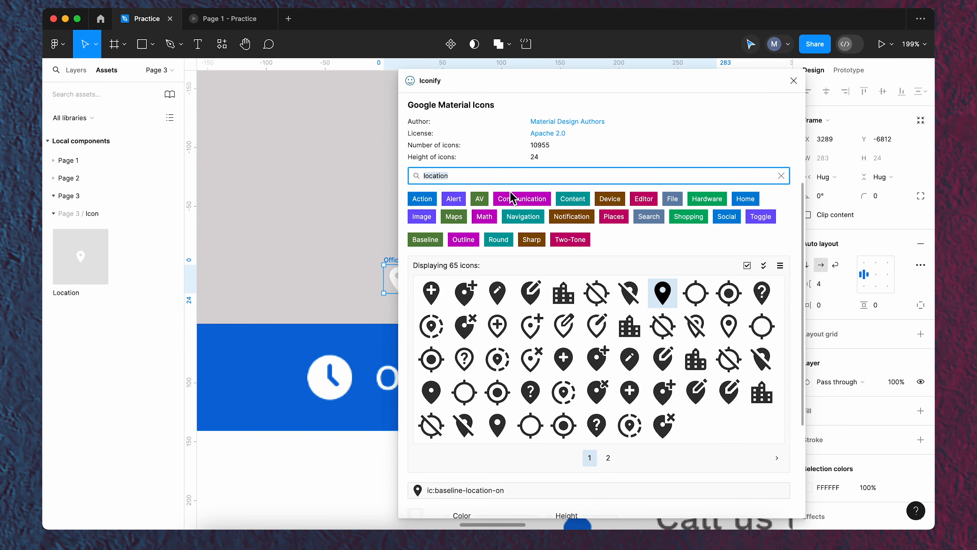
{"action": "key", "text": "BackSpace"}
{"action": "type", "text": "time"}
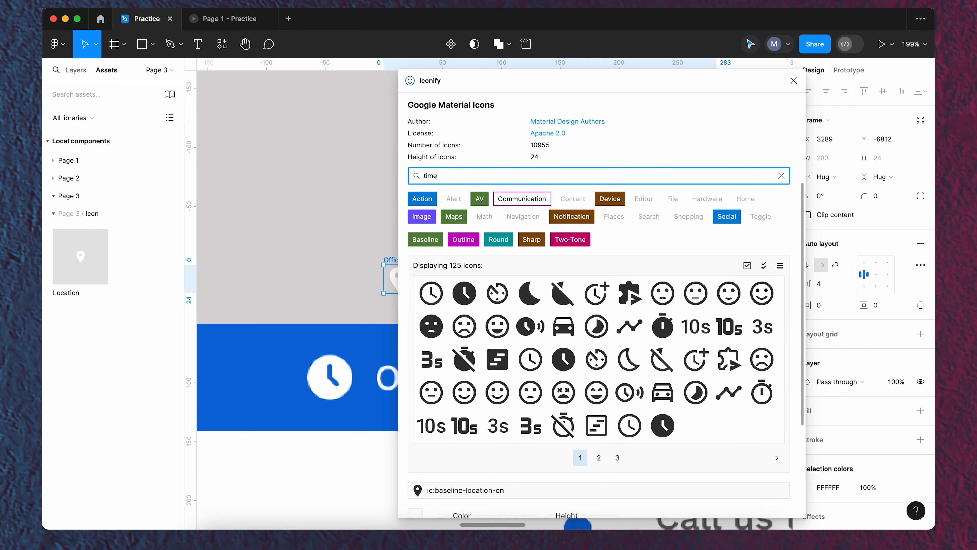
Import the ic:round-access-time-filled icon in white and close the Iconify plugin.
{"action": "left_click", "coordinate": [662, 425]}
{"action": "scroll", "coordinate": [670, 442], "scroll_direction": "down", "scroll_amount": 4}
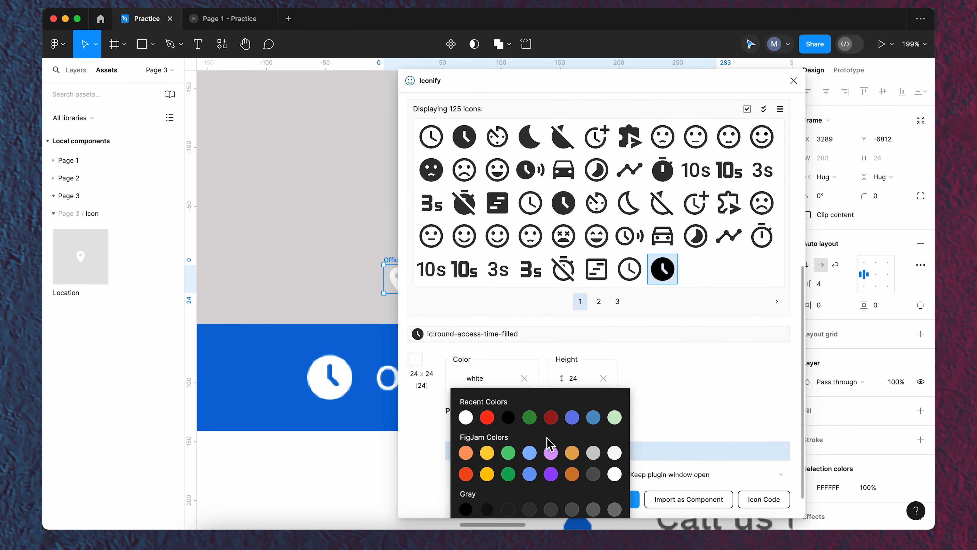
{"action": "left_click", "coordinate": [626, 502]}
{"action": "left_click", "coordinate": [794, 81]}
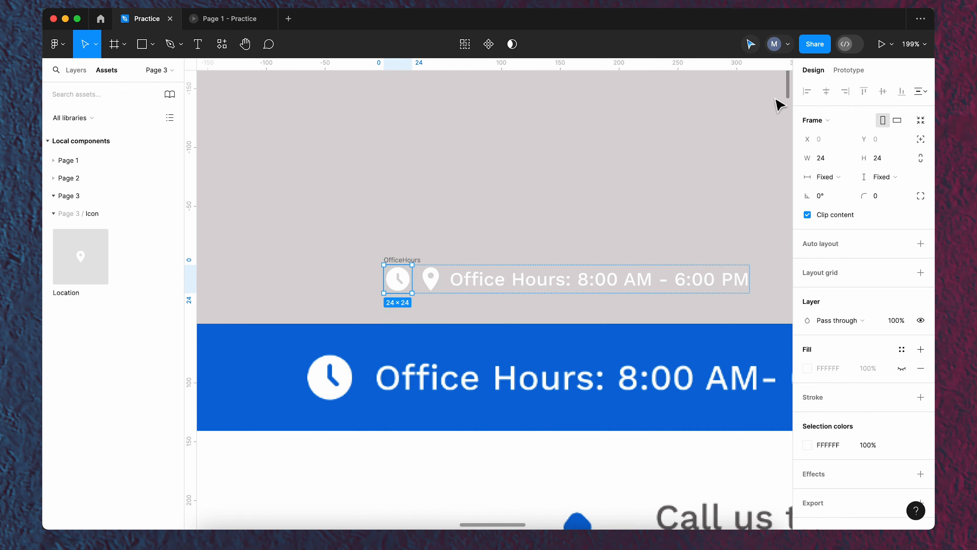
Move the imported clock icon out of the OfficeHours frame to the empty canvas above it.
{"action": "scroll", "coordinate": [321, 262], "scroll_direction": "down", "scroll_amount": 5}
{"action": "scroll", "coordinate": [320, 262], "scroll_direction": "up", "scroll_amount": 3}
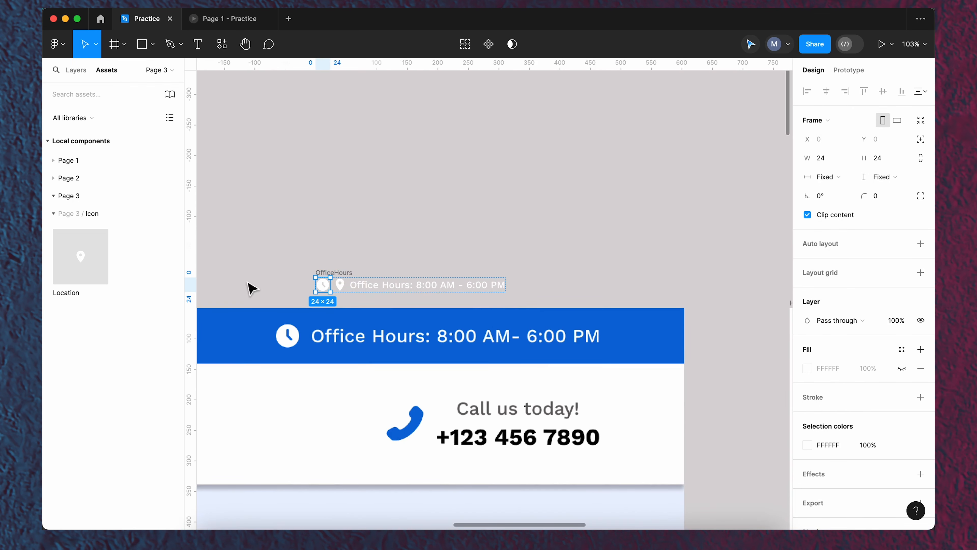
{"action": "scroll", "coordinate": [269, 285], "scroll_direction": "up", "scroll_amount": 4}
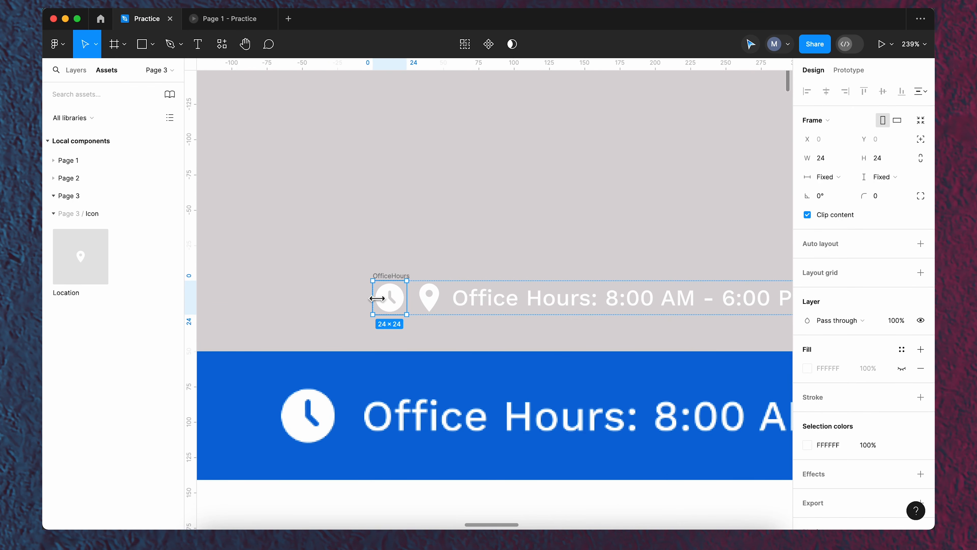
{"action": "left_click_drag", "start_coordinate": [385, 297], "coordinate": [399, 194]}
Rename the clock icon's frame as Icon/Time, turn it into a component, and shift it slightly up and to the left.
{"action": "double_click", "coordinate": [395, 177]}
{"action": "type", "text": "Icon"}
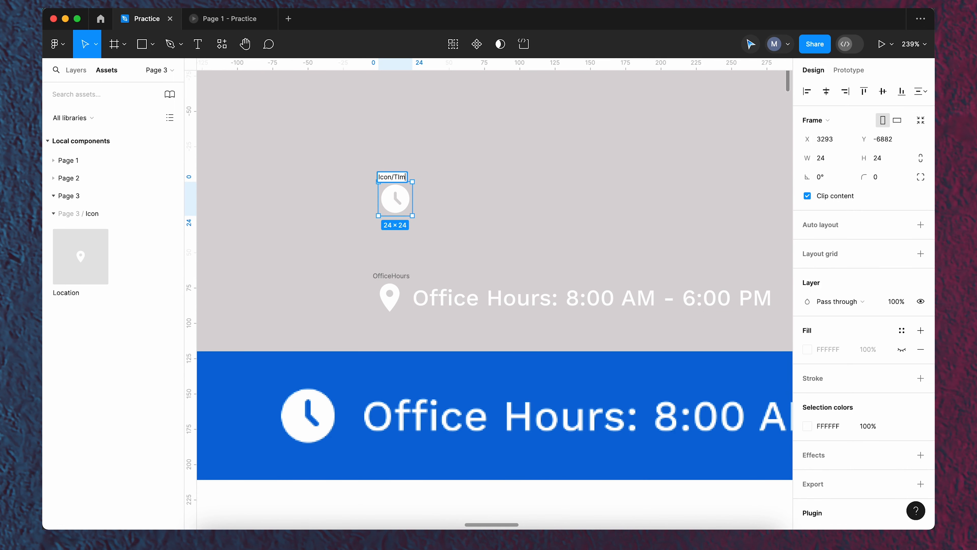
{"action": "type", "text": "/Time"}
{"action": "key", "text": "Return"}
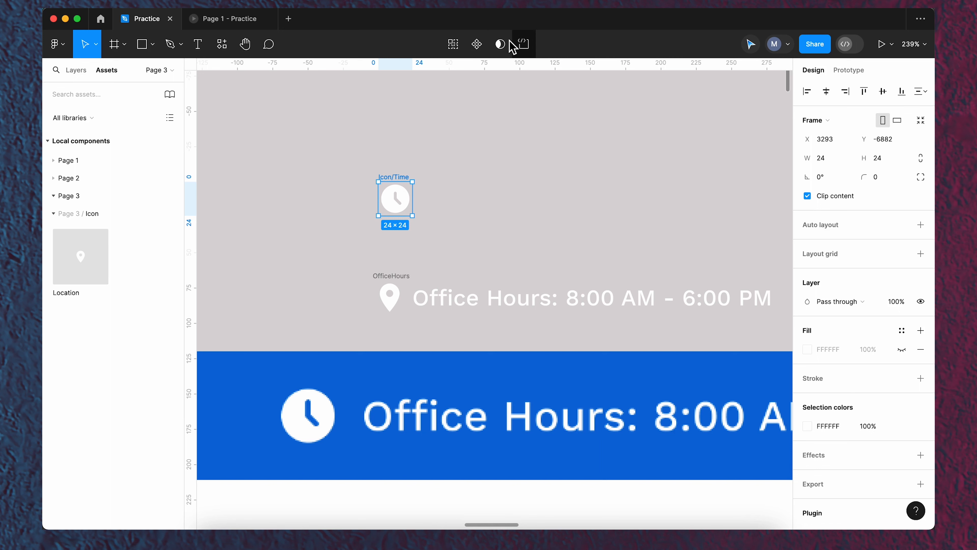
{"action": "left_click", "coordinate": [477, 44]}
{"action": "left_click_drag", "start_coordinate": [398, 185], "coordinate": [381, 164]}
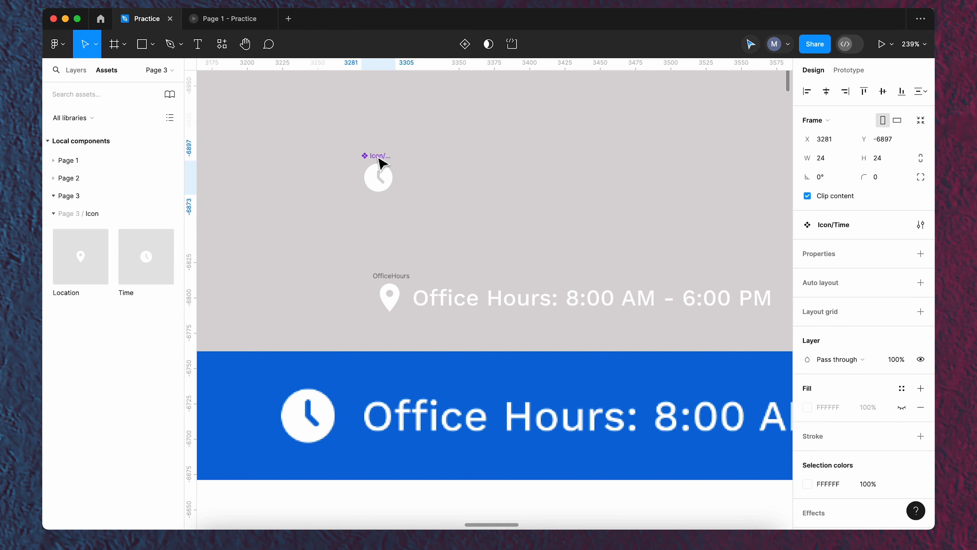
Insert an instance of the Time component between the OfficeHours frame's location icon and text, deleting the extra instance on the canvas.
{"action": "left_click_drag", "start_coordinate": [377, 191], "coordinate": [500, 182]}
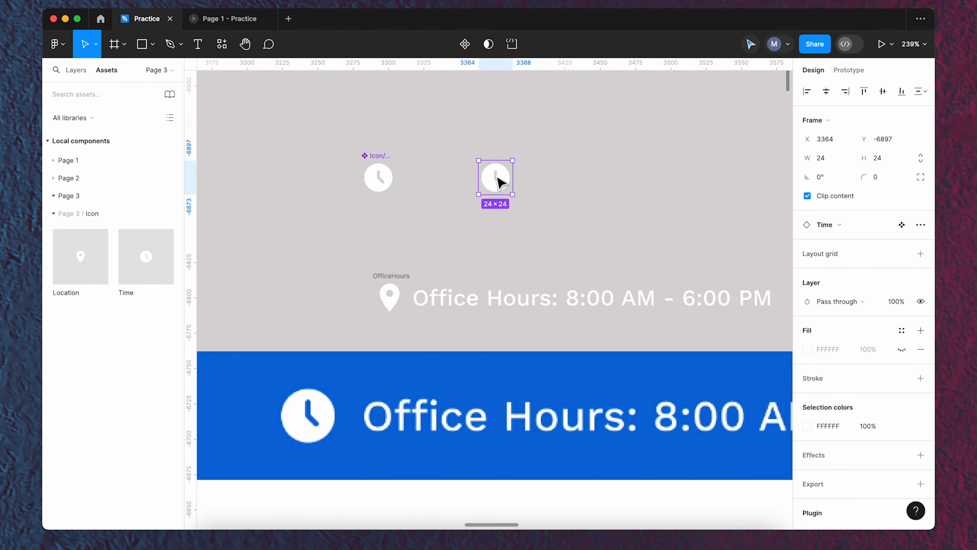
{"action": "left_click_drag", "start_coordinate": [127, 251], "coordinate": [320, 242]}
{"action": "left_click", "coordinate": [500, 181]}
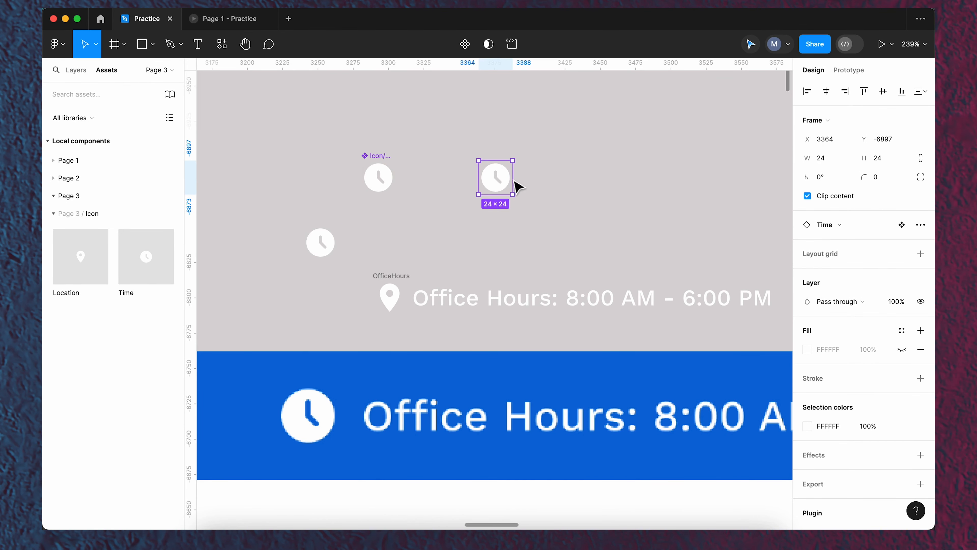
{"action": "key", "text": "Delete"}
{"action": "left_click_drag", "start_coordinate": [319, 252], "coordinate": [412, 298]}
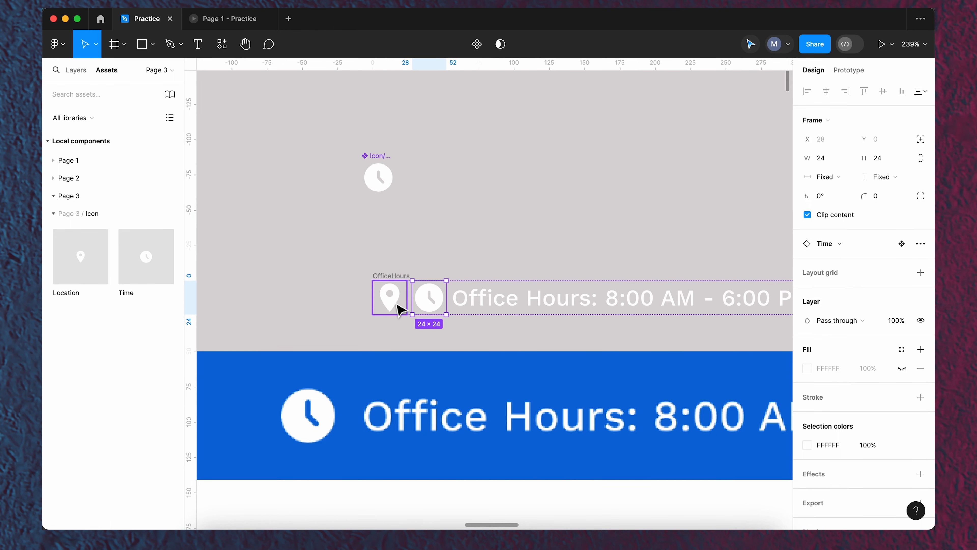
Delete the location icon from the OfficeHours frame and shift the frame right, near the right edge of the reference header.
{"action": "left_click", "coordinate": [379, 297]}
{"action": "key", "text": "Delete"}
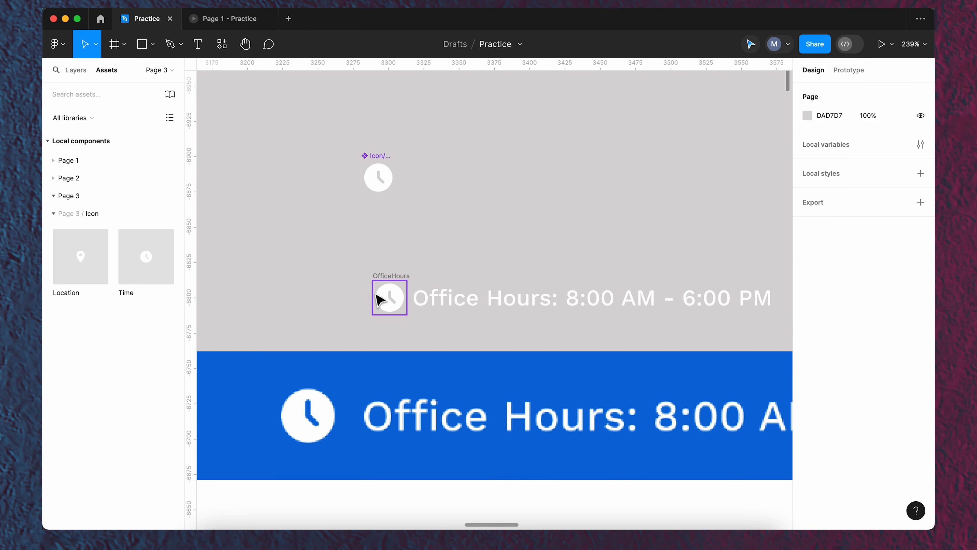
{"action": "scroll", "coordinate": [429, 259], "scroll_direction": "down", "scroll_amount": 5}
{"action": "scroll", "coordinate": [431, 267], "scroll_direction": "down", "scroll_amount": 6}
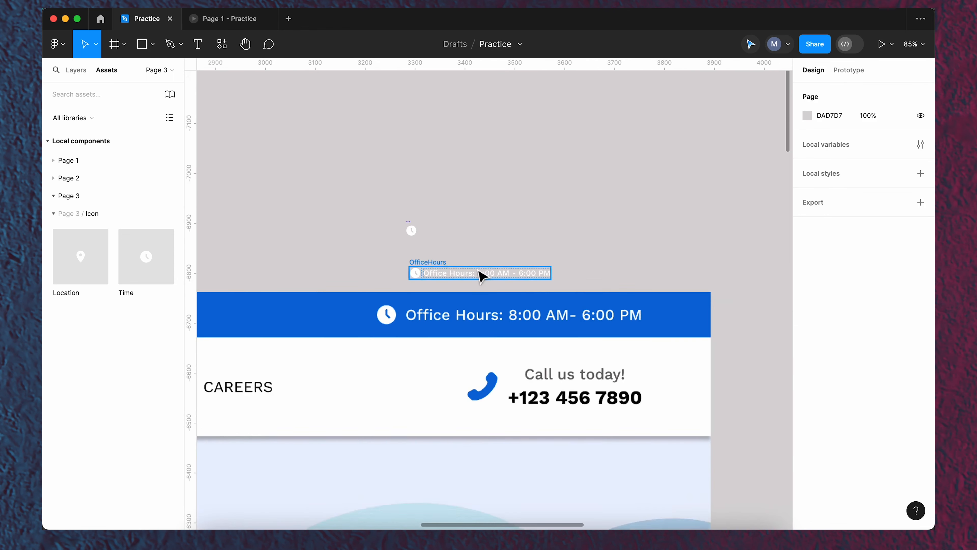
{"action": "left_click", "coordinate": [492, 266]}
{"action": "left_click_drag", "start_coordinate": [492, 266], "coordinate": [546, 265]}
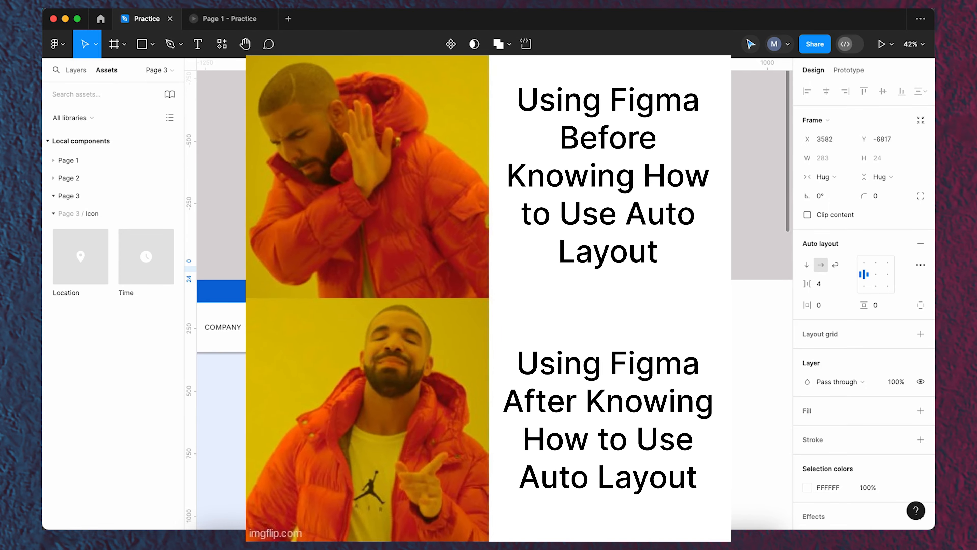
{"action": "left_click_drag", "start_coordinate": [547, 266], "coordinate": [545, 266]}
Cut the Icon/Time component and paste it beside the Icon/Location component above the Location frame, aligned in the same row.
{"action": "left_click", "coordinate": [446, 251]}
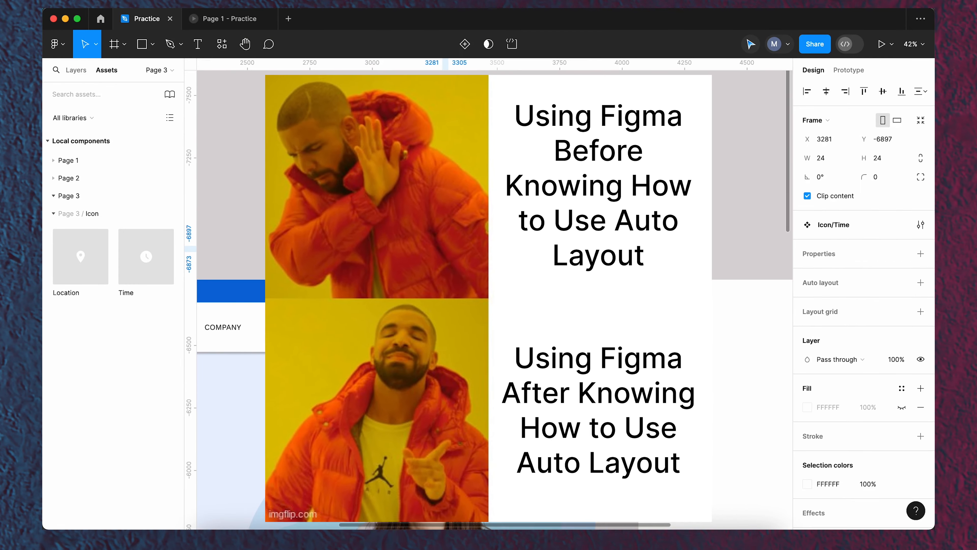
{"action": "key", "text": "Delete"}
{"action": "scroll", "coordinate": [546, 247], "scroll_direction": "down", "scroll_amount": 5}
{"action": "scroll", "coordinate": [332, 248], "scroll_direction": "up", "scroll_amount": 15}
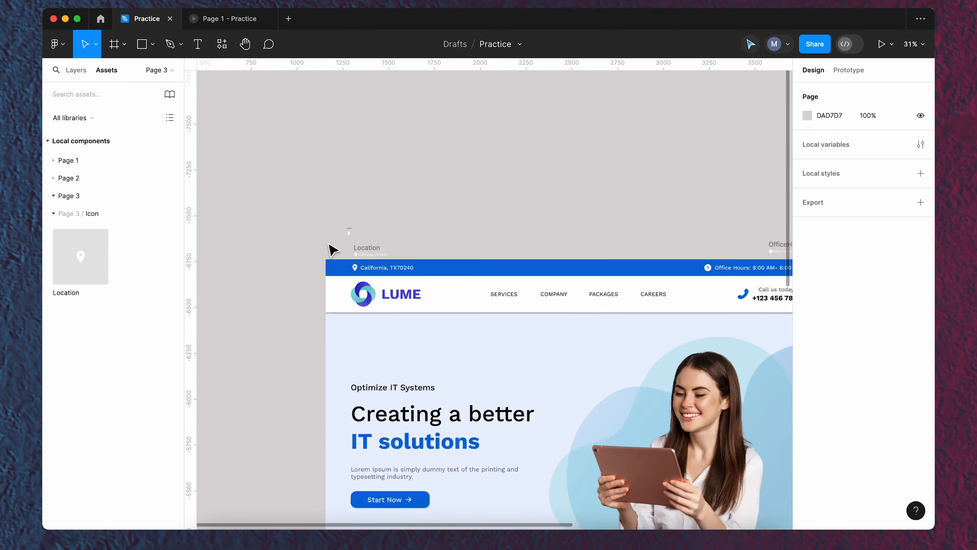
{"action": "key", "text": "super+z"}
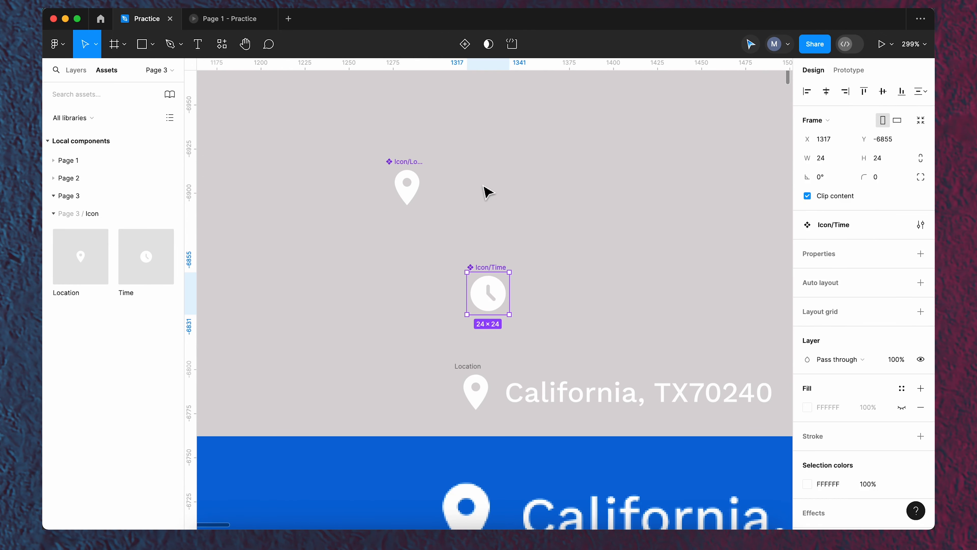
{"action": "left_click_drag", "start_coordinate": [497, 268], "coordinate": [476, 164]}
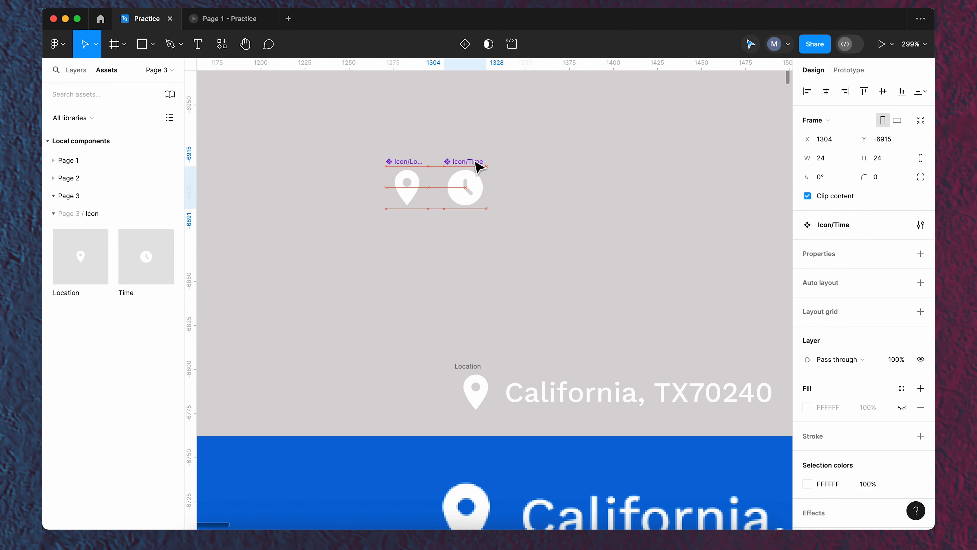
Draw a section about 150 × 89 around the two icon components and name it Icons.
{"action": "left_click", "coordinate": [127, 45]}
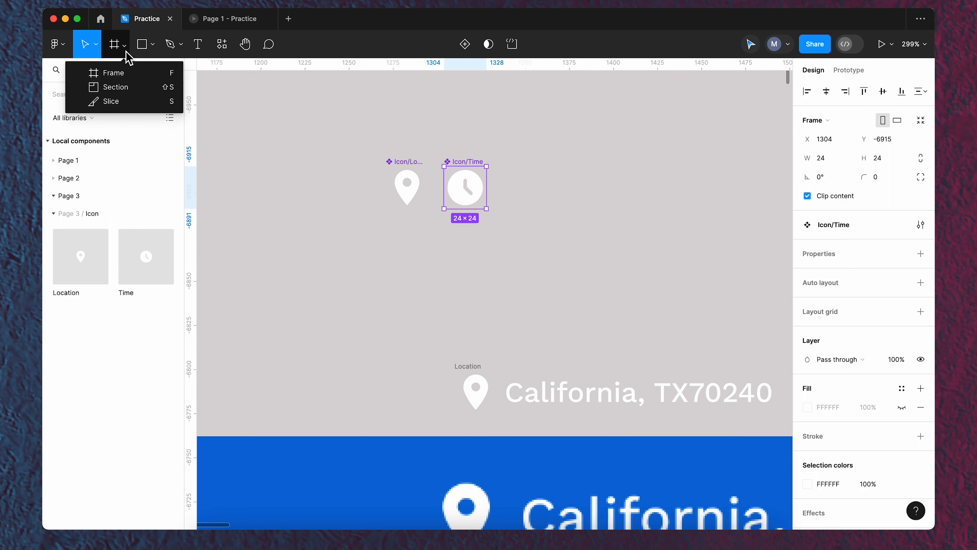
{"action": "left_click", "coordinate": [130, 87]}
{"action": "mouse_move", "coordinate": [338, 110]}
{"action": "left_mouse_down"}
{"action": "mouse_move", "coordinate": [621, 256]}
{"action": "mouse_move", "coordinate": [603, 268]}
{"action": "left_mouse_up"}
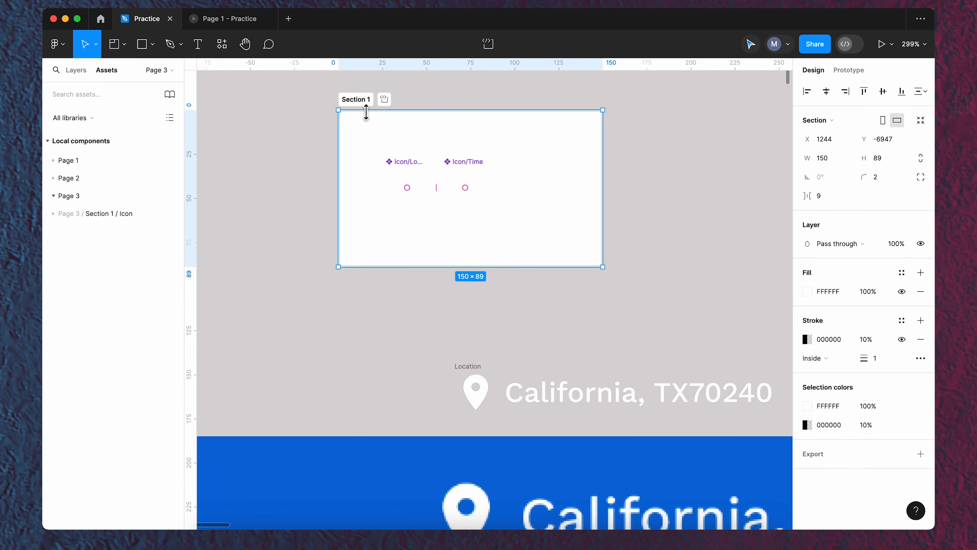
{"action": "double_click", "coordinate": [362, 100]}
{"action": "type", "text": "Ic"}
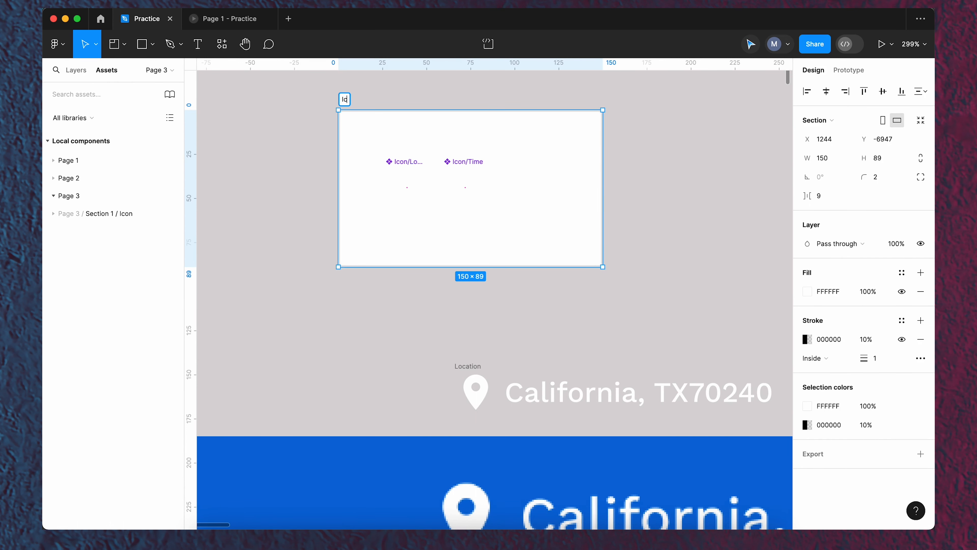
{"action": "key", "text": "Return"}
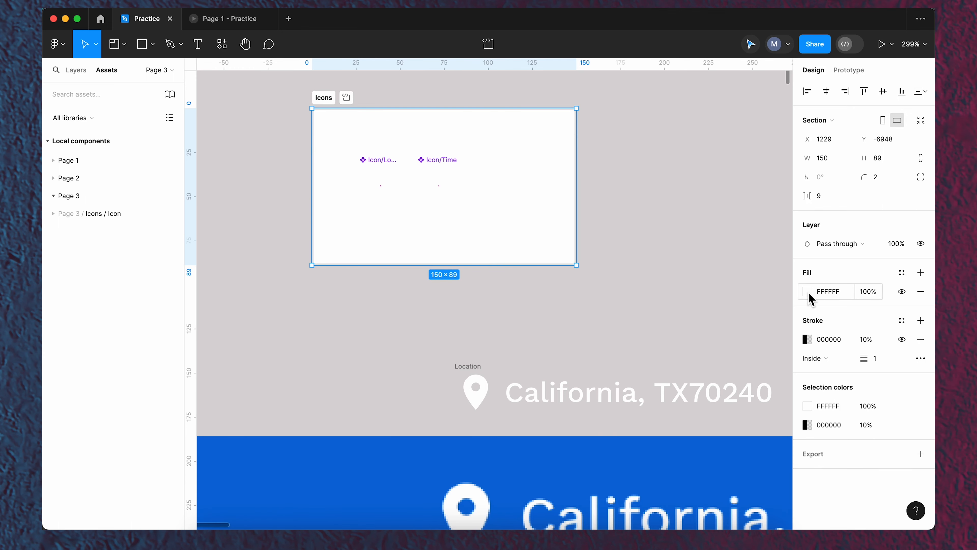
Change the Icons section's fill to the darker greyish tone C1B7B7.
{"action": "left_click", "coordinate": [808, 294]}
{"action": "left_click", "coordinate": [783, 296]}
{"action": "left_click_drag", "start_coordinate": [763, 286], "coordinate": [661, 264]}
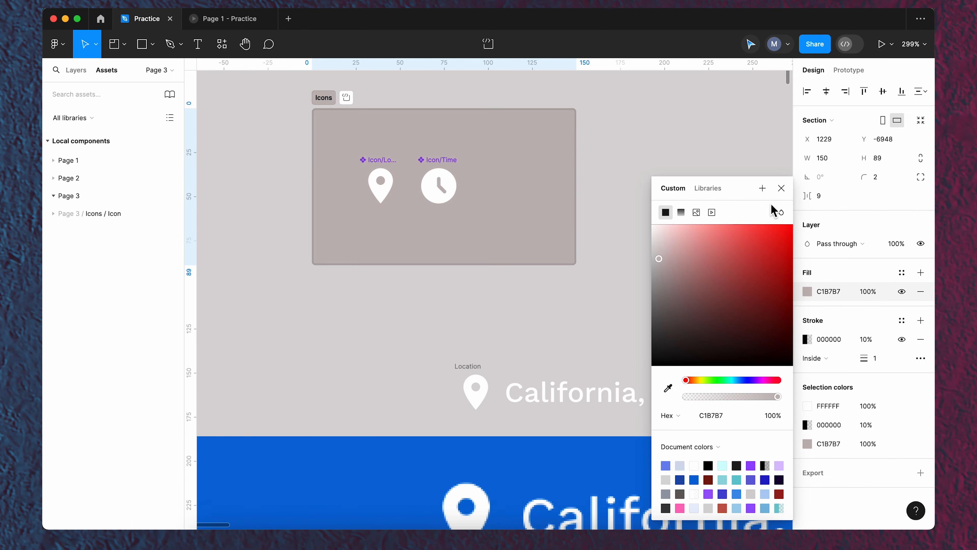
{"action": "left_click", "coordinate": [781, 188]}
{"action": "left_click", "coordinate": [676, 193]}
Move the location and time icon components side by side into the upper-left corner of the Icons section.
{"action": "left_click_drag", "start_coordinate": [375, 174], "coordinate": [340, 131]}
{"action": "left_click_drag", "start_coordinate": [441, 166], "coordinate": [396, 134]}
{"action": "left_click", "coordinate": [703, 177]}
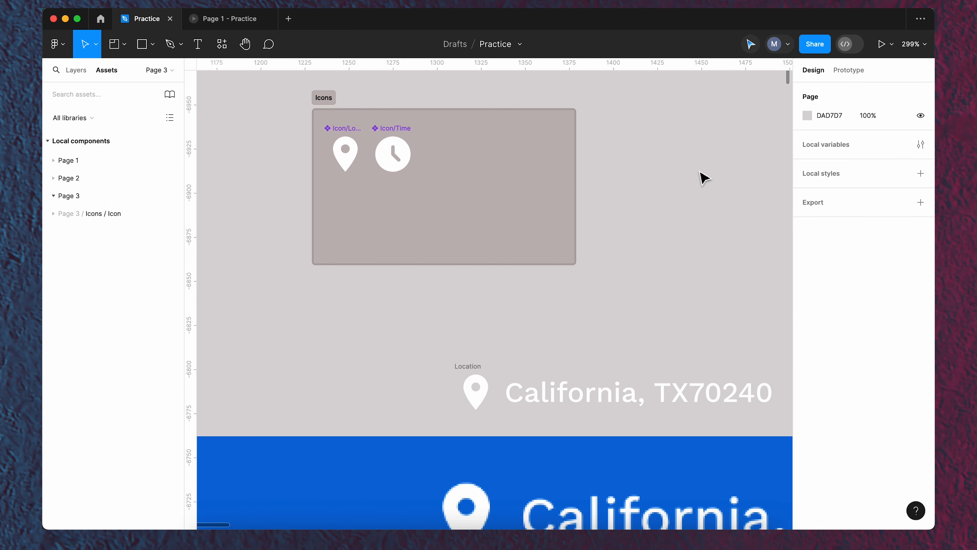
Cut the Location frame and paste it to the left of the OfficeHours frame above the reference header.
{"action": "scroll", "coordinate": [235, 258], "scroll_direction": "down", "scroll_amount": 3}
{"action": "scroll", "coordinate": [235, 258], "scroll_direction": "down", "scroll_amount": 3}
{"action": "scroll", "coordinate": [354, 270], "scroll_direction": "down", "scroll_amount": 1}
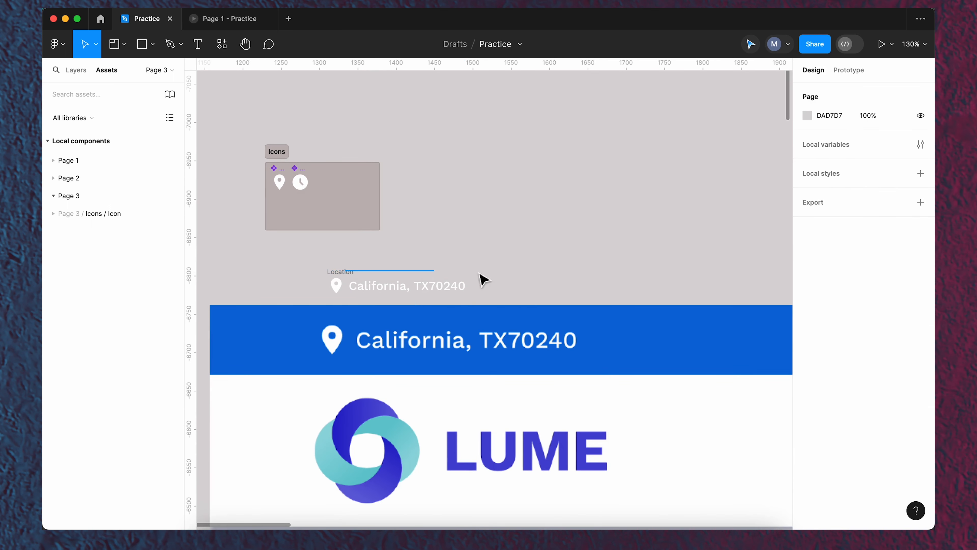
{"action": "left_click", "coordinate": [334, 282]}
{"action": "key", "text": "Delete"}
{"action": "scroll", "coordinate": [289, 297], "scroll_direction": "down", "scroll_amount": 7}
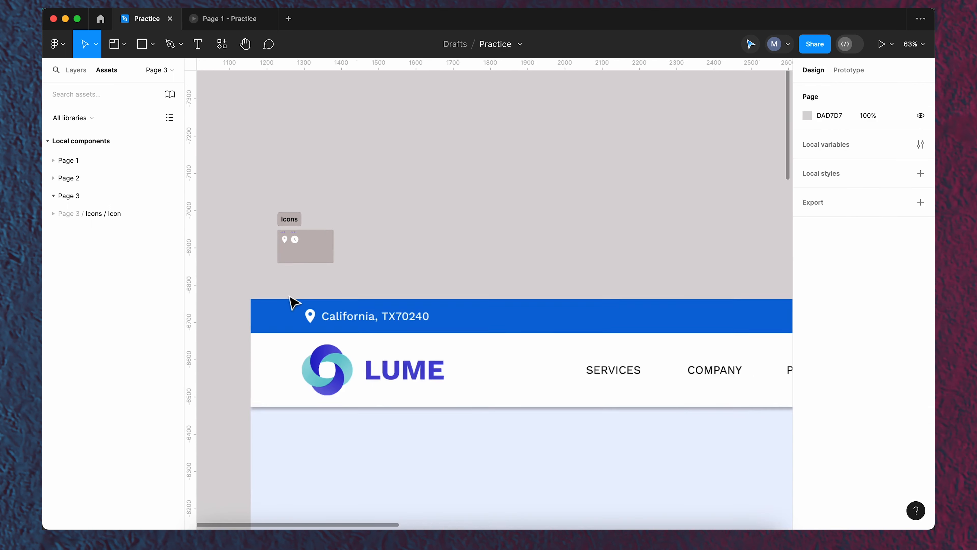
{"action": "scroll", "coordinate": [776, 297], "scroll_direction": "down", "scroll_amount": 3}
{"action": "scroll", "coordinate": [611, 286], "scroll_direction": "up", "scroll_amount": 6}
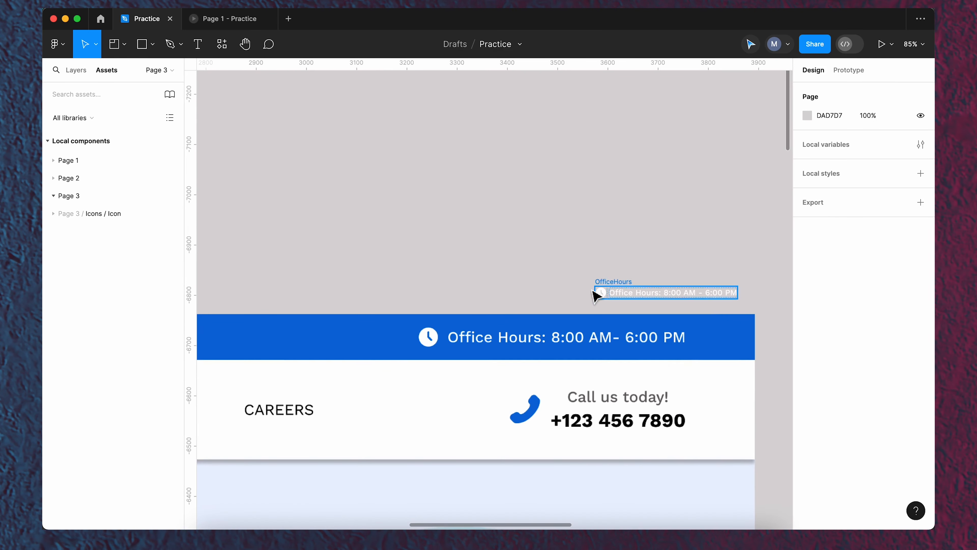
{"action": "key", "text": "ctrl+v"}
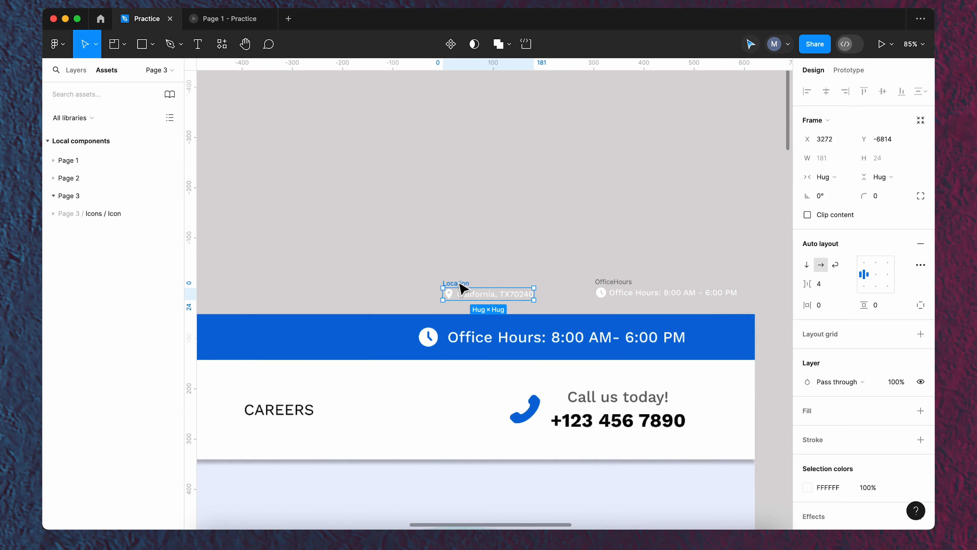
Wrap the Location and OfficeHours frames in an auto layout with 12 vertical padding and move it slightly up and left.
{"action": "left_click", "coordinate": [630, 287], "text": "shift"}
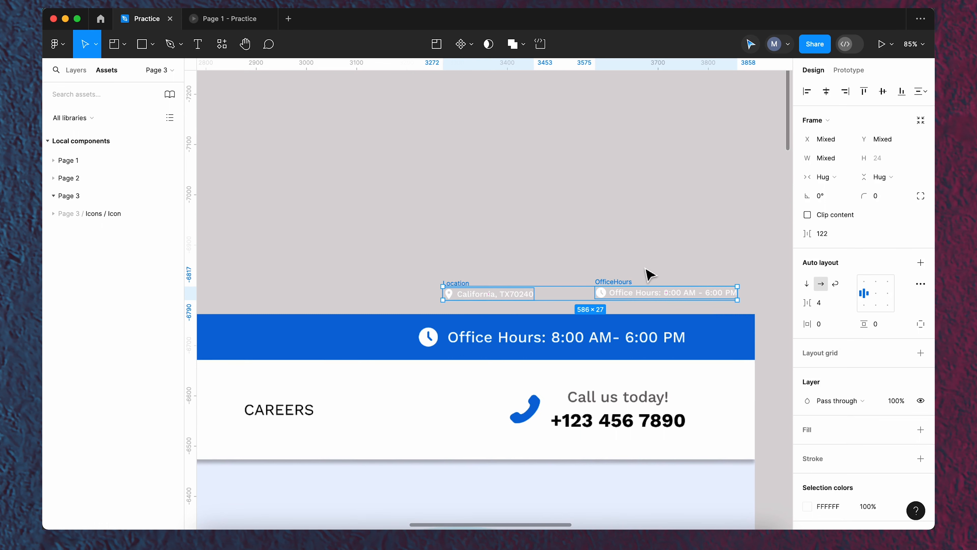
{"action": "key", "text": "shift+a"}
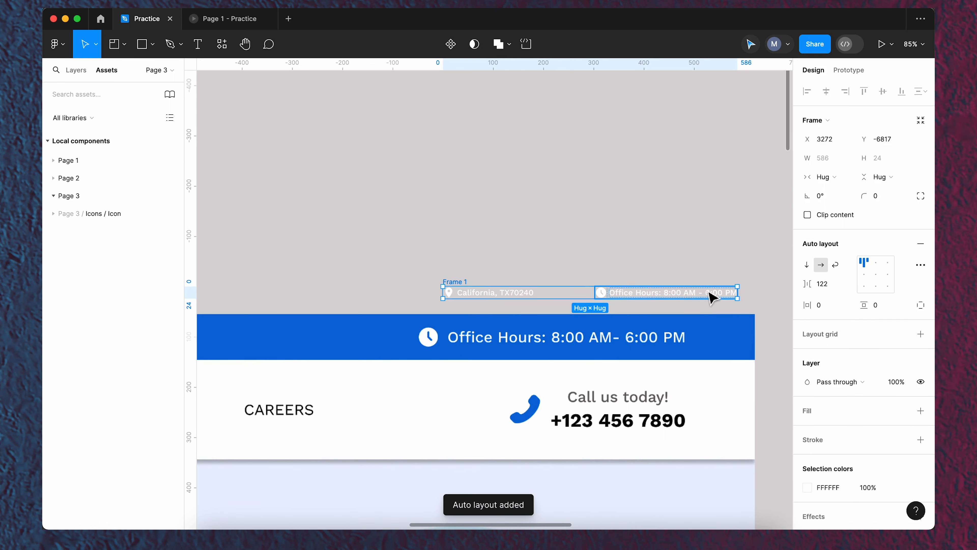
{"action": "left_click", "coordinate": [878, 309]}
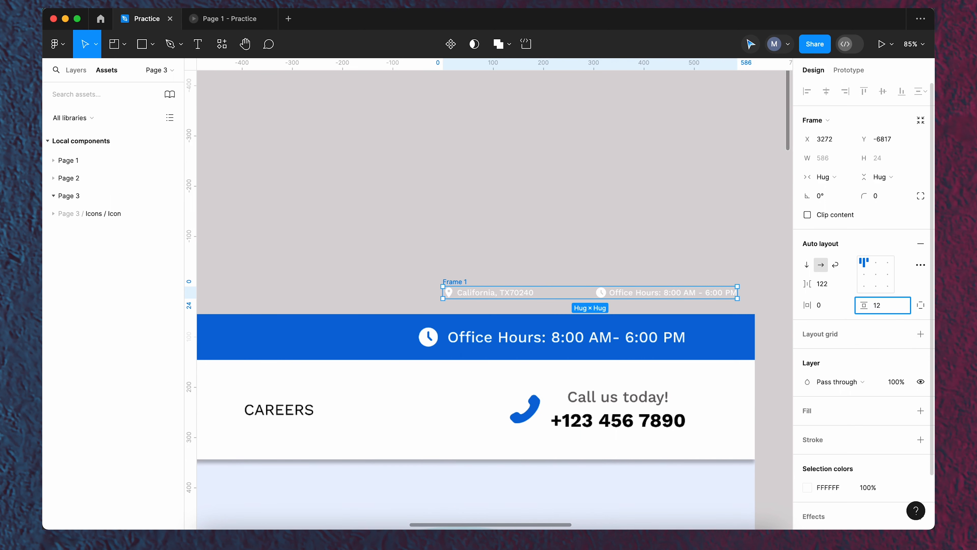
{"action": "key", "text": "Return"}
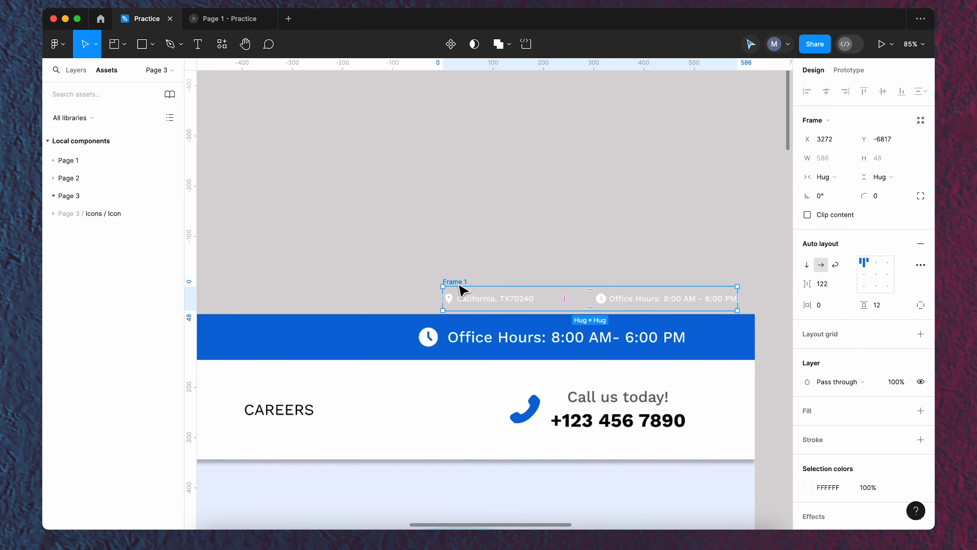
{"action": "left_click_drag", "start_coordinate": [460, 287], "coordinate": [406, 264]}
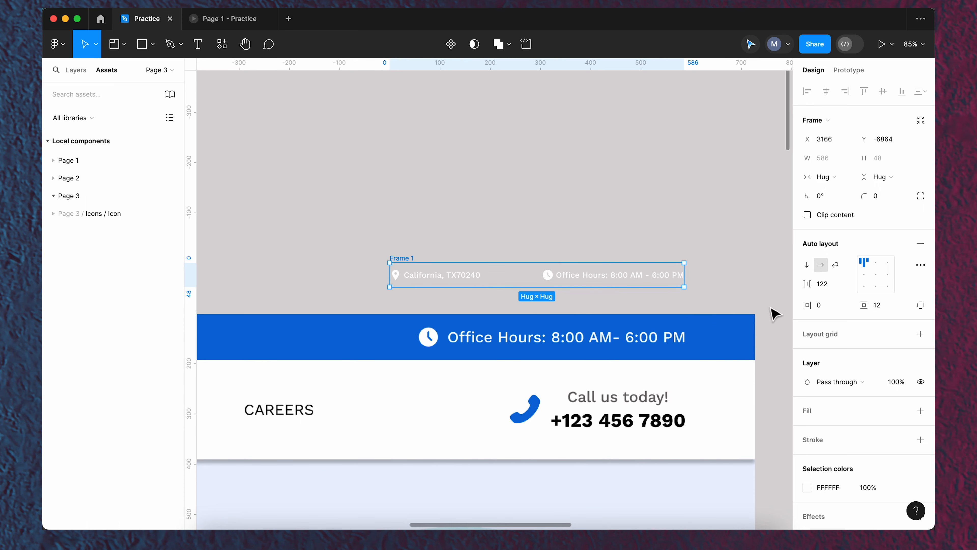
Fill the new auto layout frame with the blue 086AD9 sampled from the reference header's top bar.
{"action": "scroll", "coordinate": [819, 347], "scroll_direction": "down", "scroll_amount": 3}
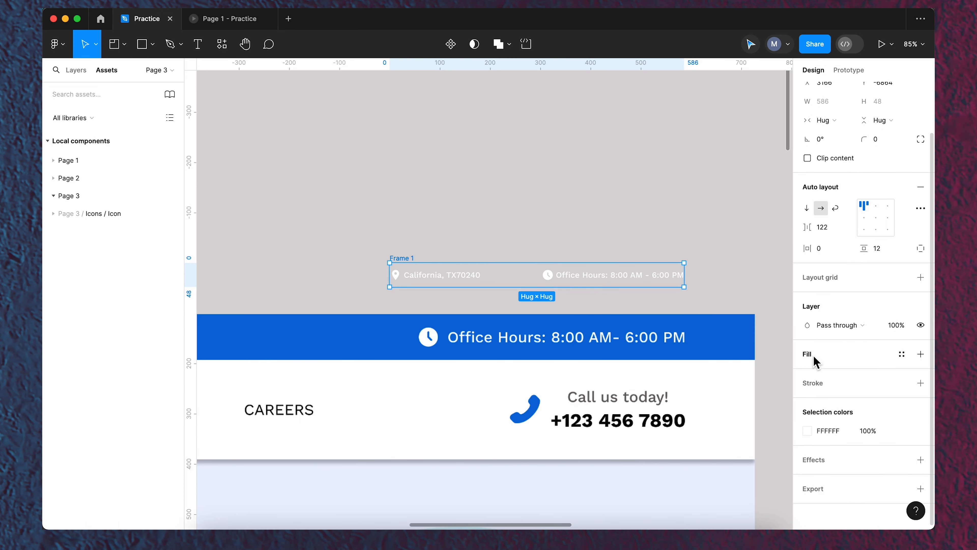
{"action": "left_click", "coordinate": [813, 355]}
{"action": "left_click", "coordinate": [807, 372]}
{"action": "left_click", "coordinate": [668, 388]}
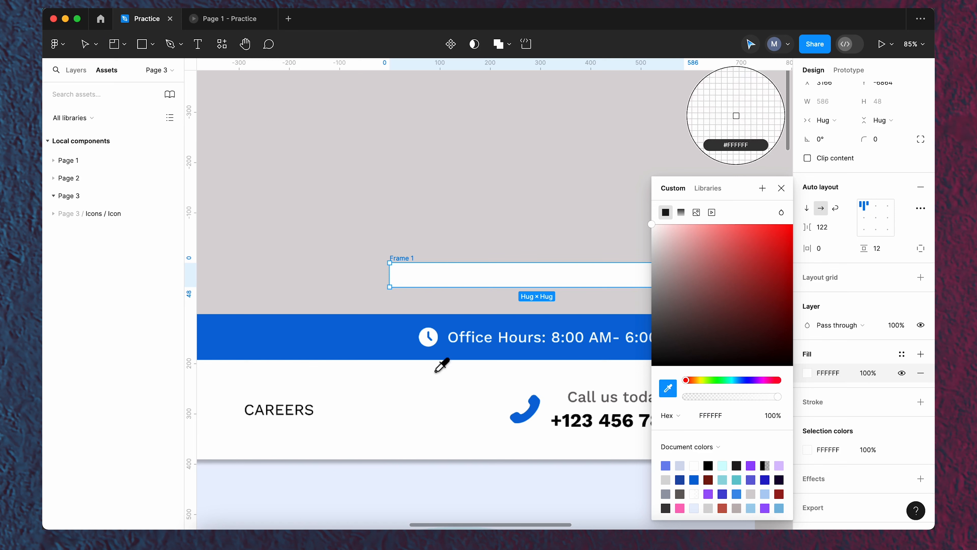
{"action": "left_click", "coordinate": [364, 349]}
{"action": "left_click", "coordinate": [540, 205]}
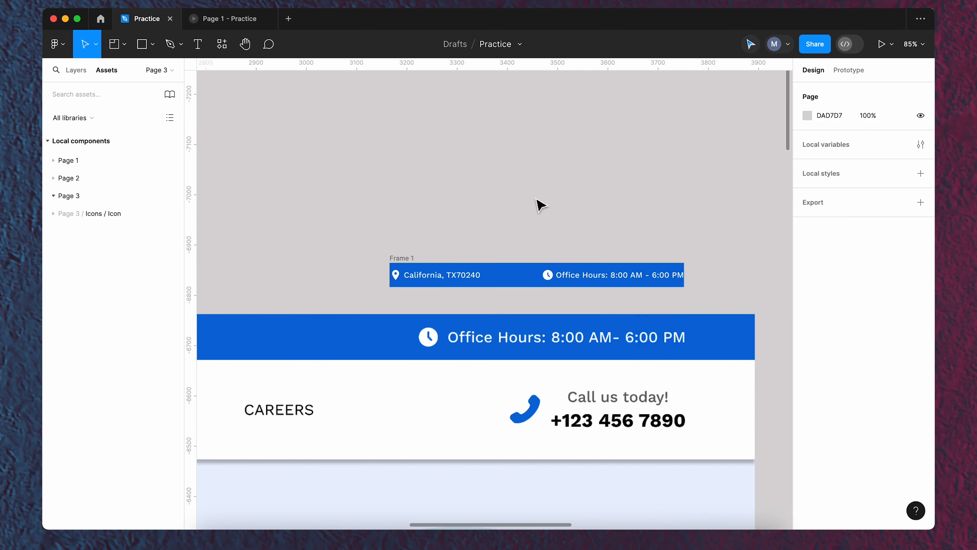
Move the blue bar frame away from the reference image to the empty canvas just above the Home frame.
{"action": "scroll", "coordinate": [442, 200], "scroll_direction": "down", "scroll_amount": 5}
{"action": "left_click_drag", "start_coordinate": [430, 223], "coordinate": [463, 224]}
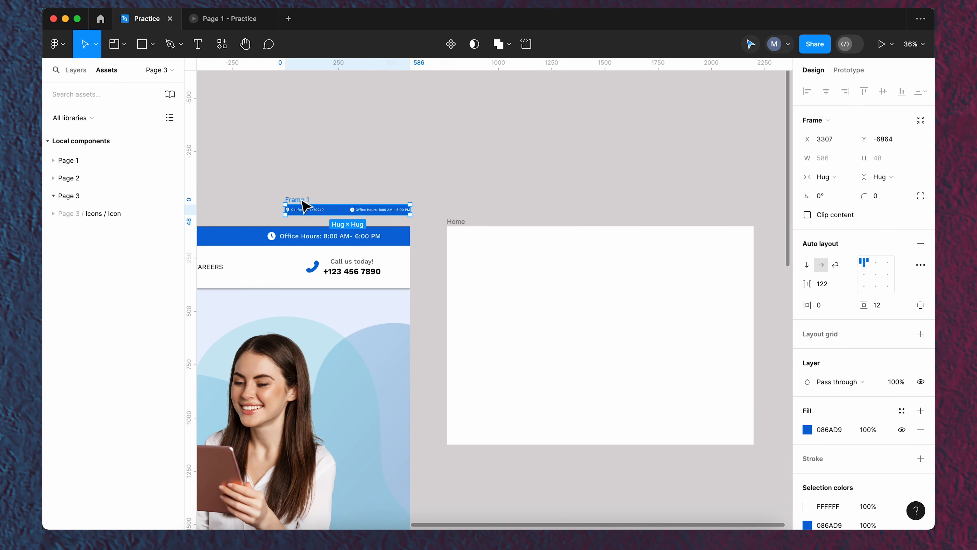
{"action": "left_click_drag", "start_coordinate": [302, 201], "coordinate": [478, 243]}
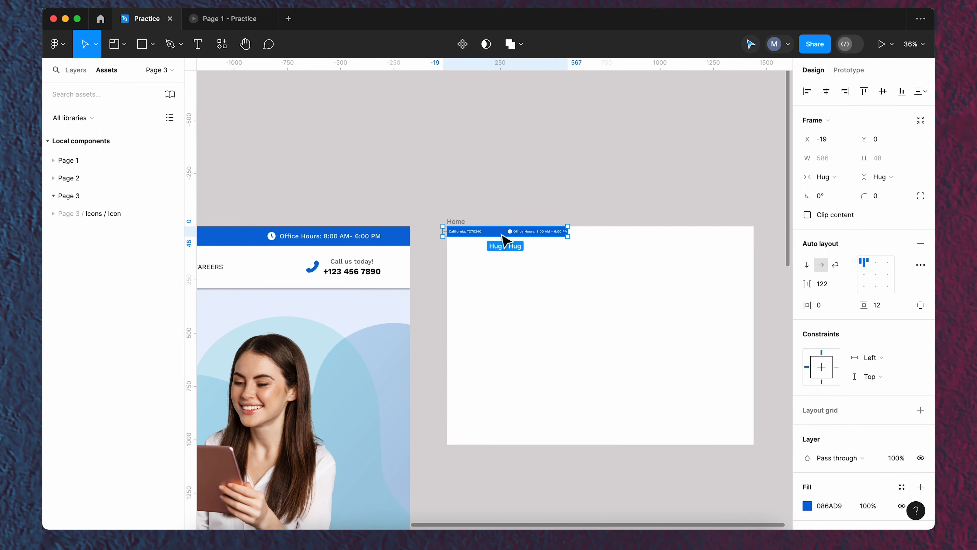
{"action": "left_click_drag", "start_coordinate": [504, 241], "coordinate": [496, 175]}
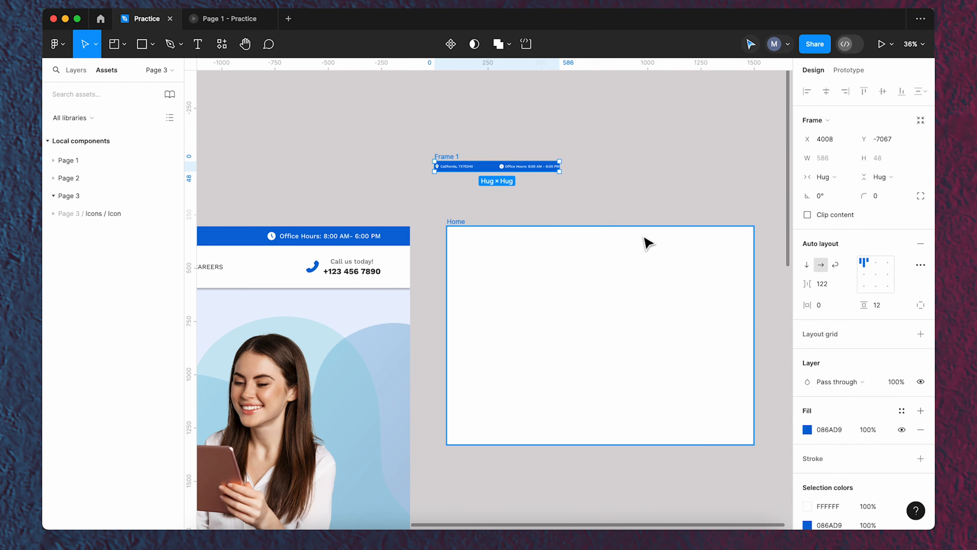
Add a layout grid of 12 columns with a margin of 72 to the Home frame.
{"action": "left_click", "coordinate": [460, 223]}
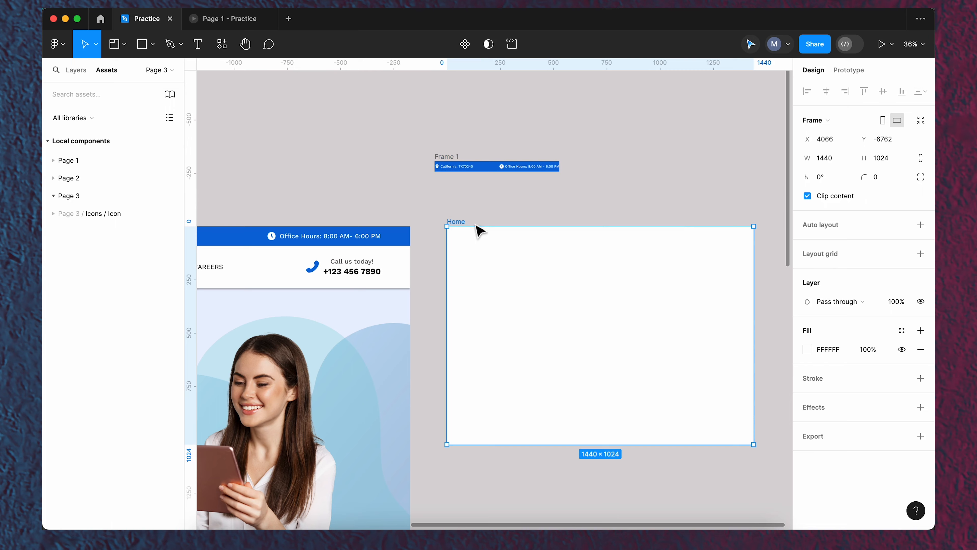
{"action": "left_click_drag", "start_coordinate": [760, 203], "coordinate": [678, 181]}
{"action": "scroll", "coordinate": [552, 220], "scroll_direction": "up", "scroll_amount": 2}
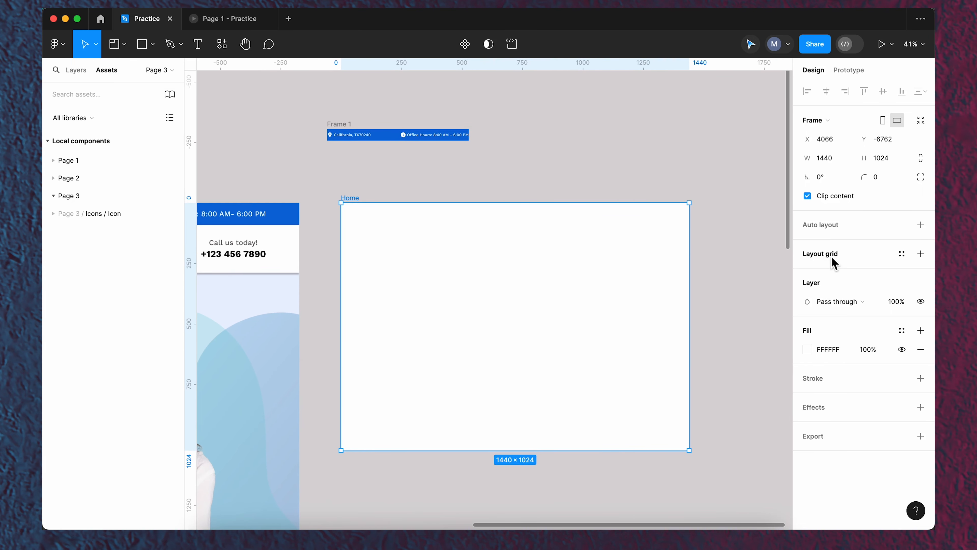
{"action": "left_click", "coordinate": [921, 254]}
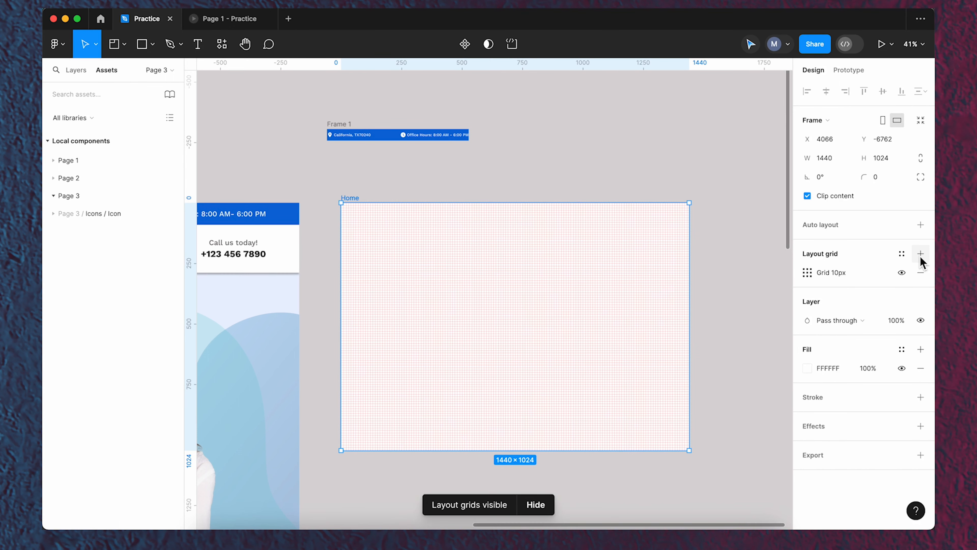
{"action": "left_click", "coordinate": [807, 274]}
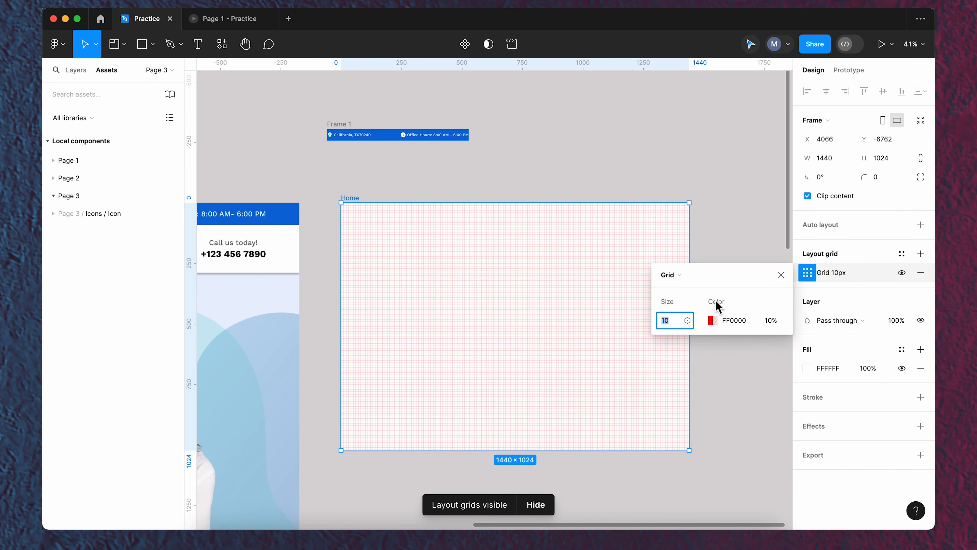
{"action": "left_click", "coordinate": [692, 276]}
{"action": "left_click", "coordinate": [693, 291]}
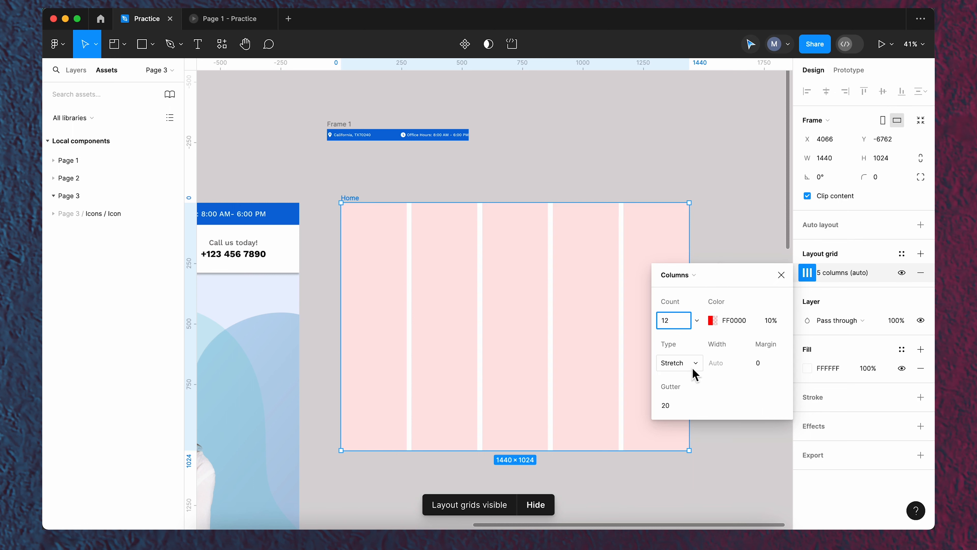
{"action": "left_click", "coordinate": [766, 368]}
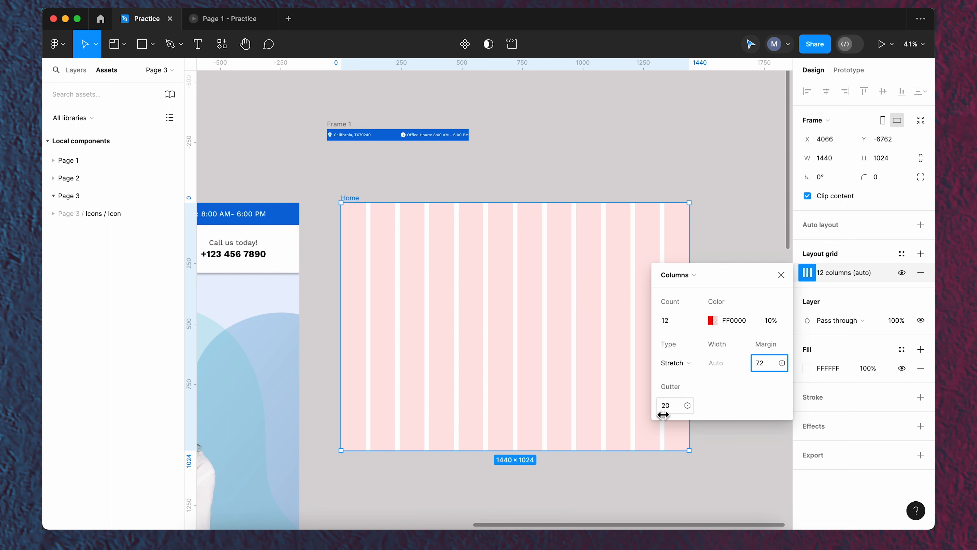
{"action": "key", "text": "Return"}
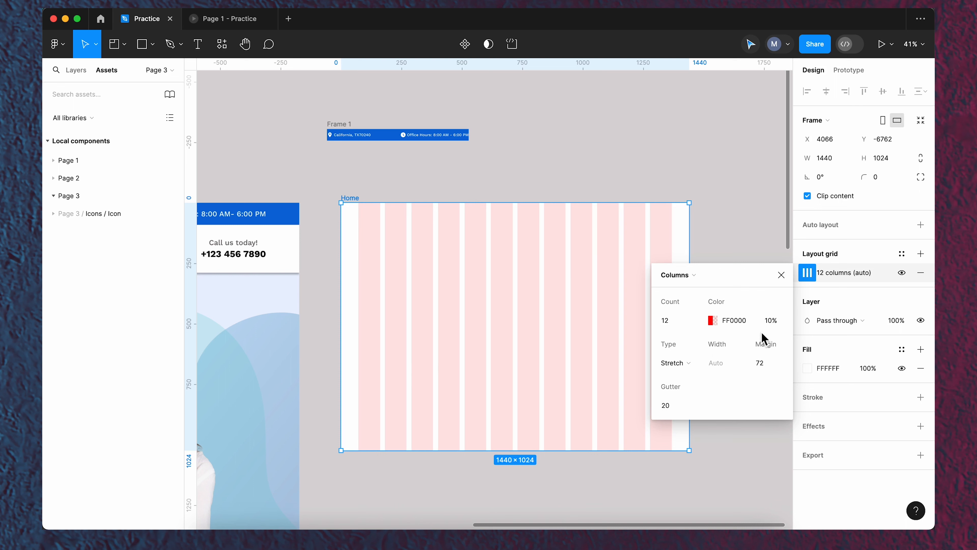
Close the column grid settings and move the blue bar frame so its left edge aligns with the Home frame, slightly above it.
{"action": "left_click", "coordinate": [782, 276]}
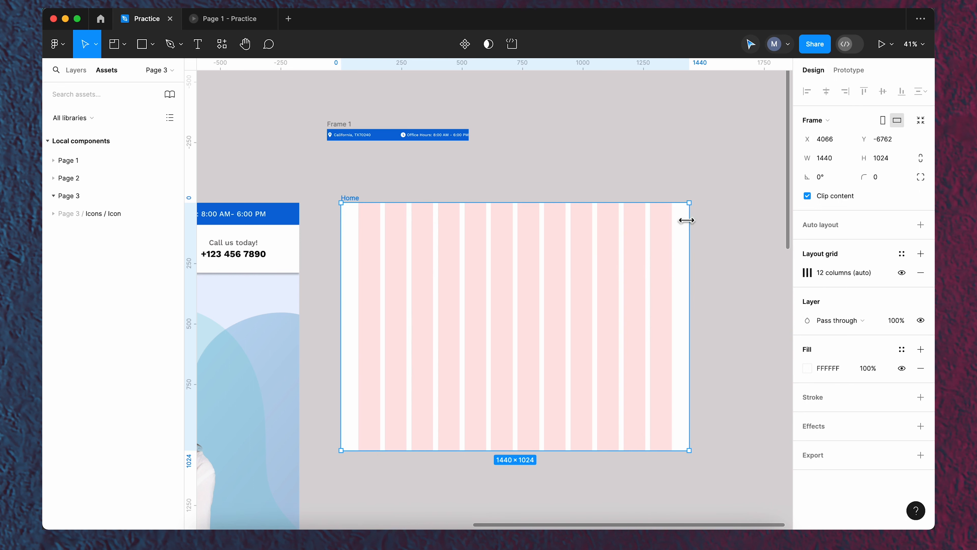
{"action": "left_click_drag", "start_coordinate": [348, 130], "coordinate": [394, 146]}
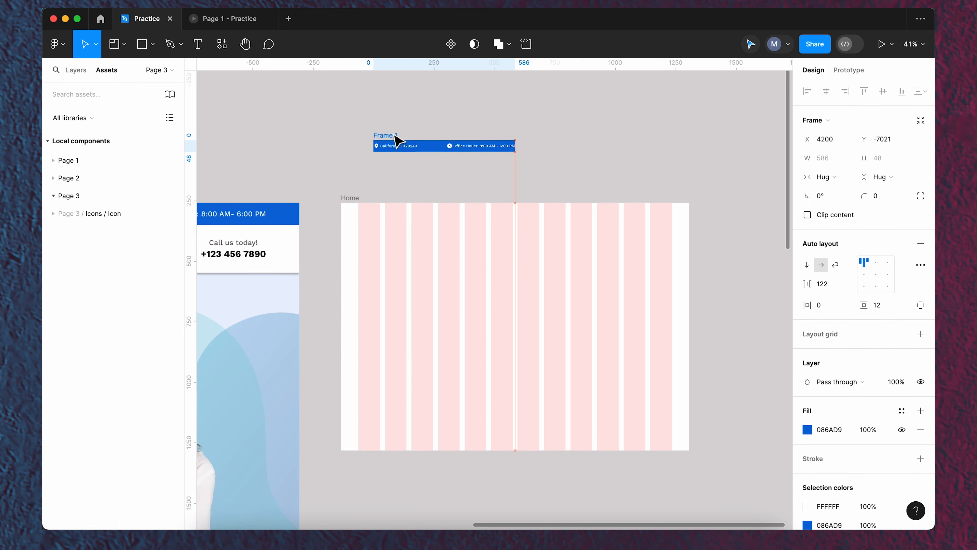
{"action": "left_click", "coordinate": [353, 203]}
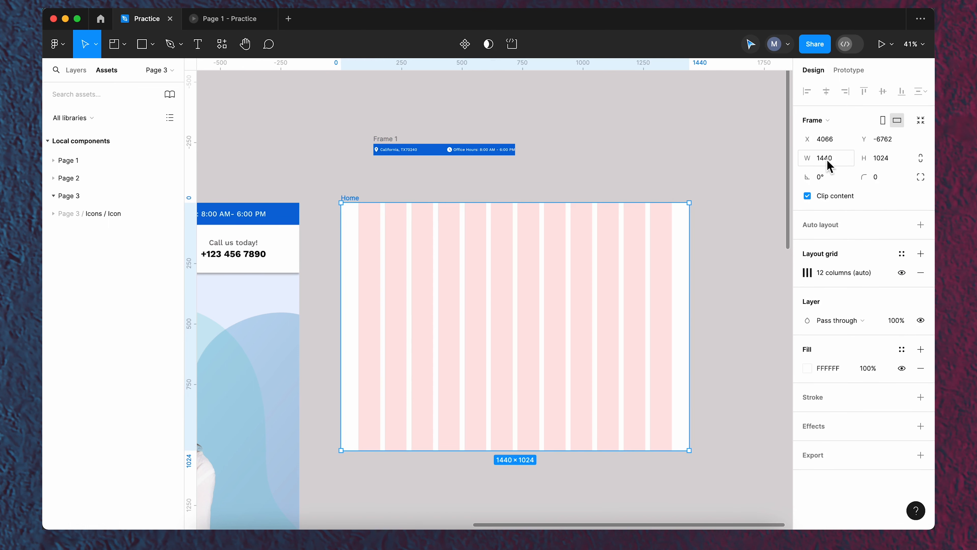
{"action": "left_click", "coordinate": [378, 149]}
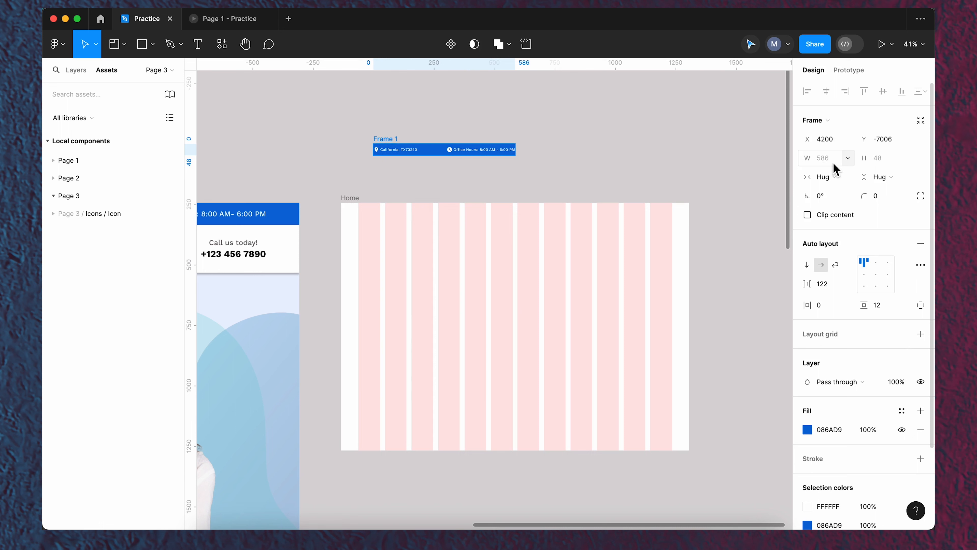
{"action": "left_click_drag", "start_coordinate": [392, 146], "coordinate": [359, 164]}
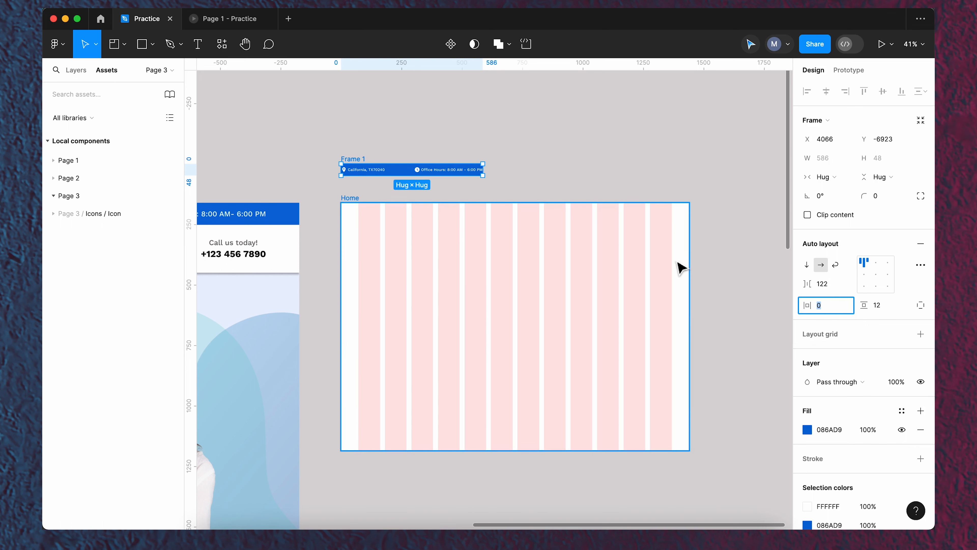
Check the Home frame's column grid margin and set the blue bar's horizontal padding to 72 to match.
{"action": "left_click", "coordinate": [357, 199]}
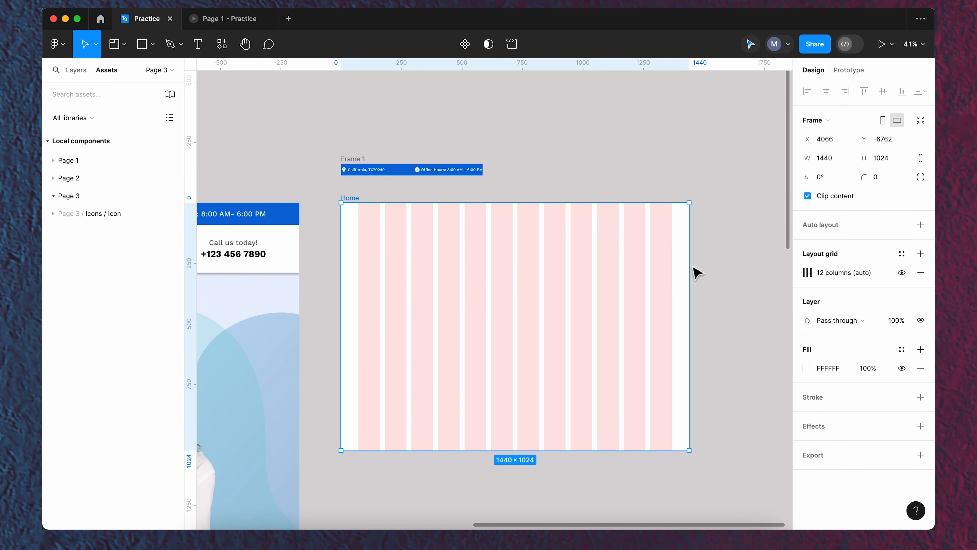
{"action": "left_click", "coordinate": [807, 272]}
{"action": "left_click", "coordinate": [781, 275]}
{"action": "left_click", "coordinate": [346, 158]}
{"action": "left_click", "coordinate": [831, 308]}
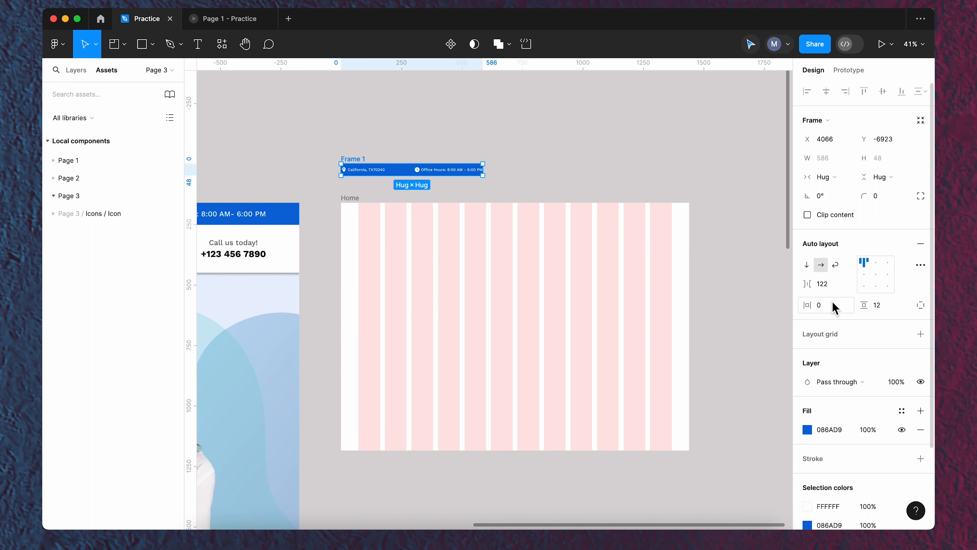
{"action": "key", "text": "Return"}
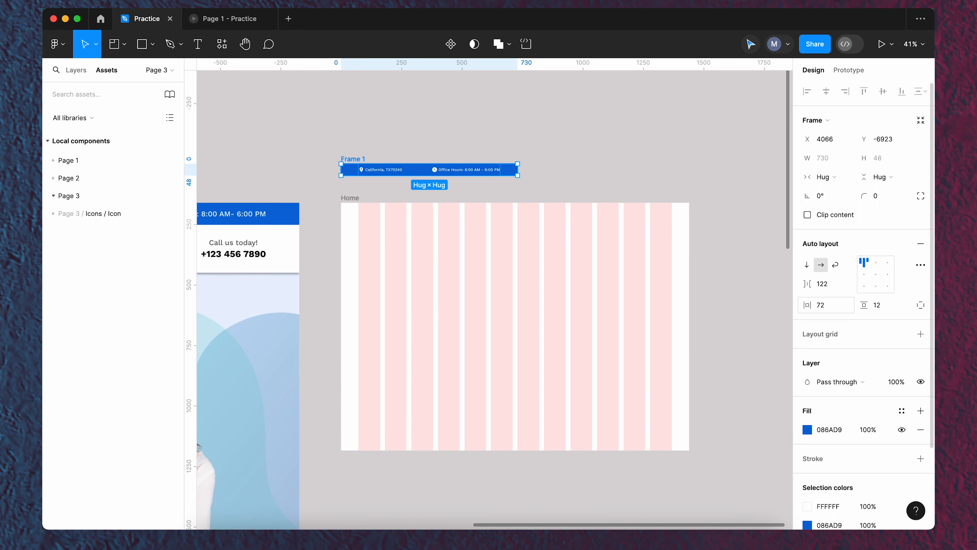
Move the blue bar closer to Home and increase the gap between its items to 832, making it 1440 wide.
{"action": "mouse_move", "coordinate": [368, 164]}
{"action": "left_mouse_down"}
{"action": "mouse_move", "coordinate": [358, 168]}
{"action": "mouse_move", "coordinate": [372, 173]}
{"action": "left_mouse_up"}
{"action": "left_click_drag", "start_coordinate": [807, 284], "coordinate": [693, 281]}
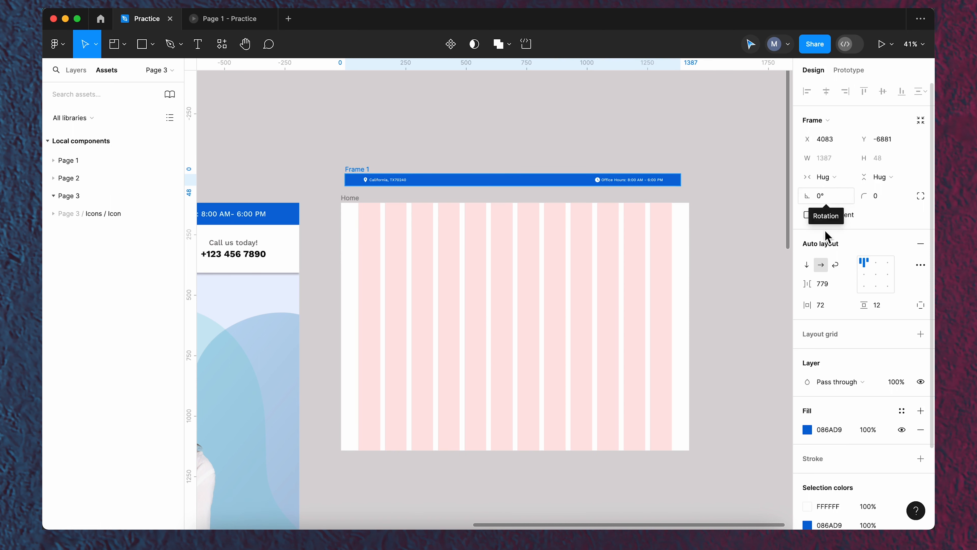
{"action": "left_click_drag", "start_coordinate": [808, 284], "coordinate": [871, 284]}
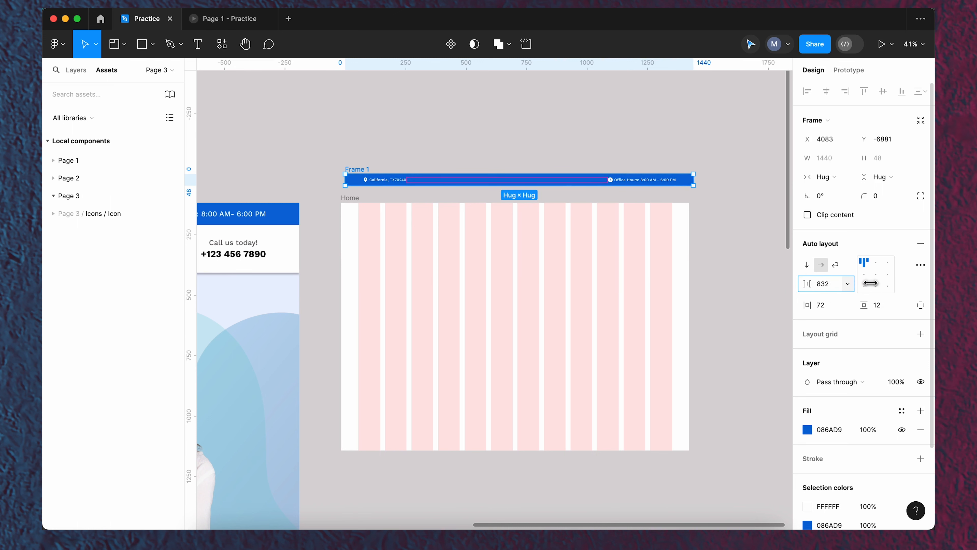
{"action": "left_click", "coordinate": [437, 231]}
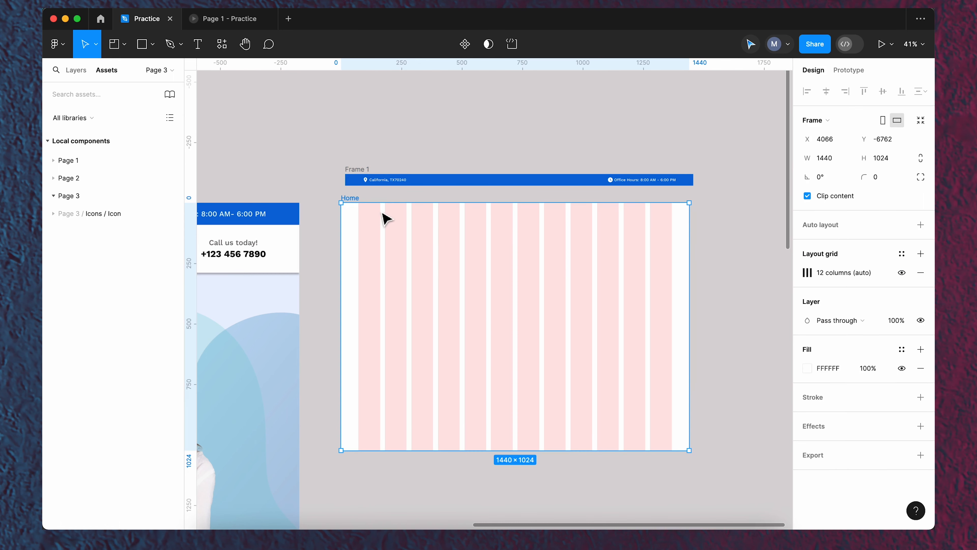
{"action": "left_click", "coordinate": [573, 180]}
{"action": "left_click", "coordinate": [511, 158]}
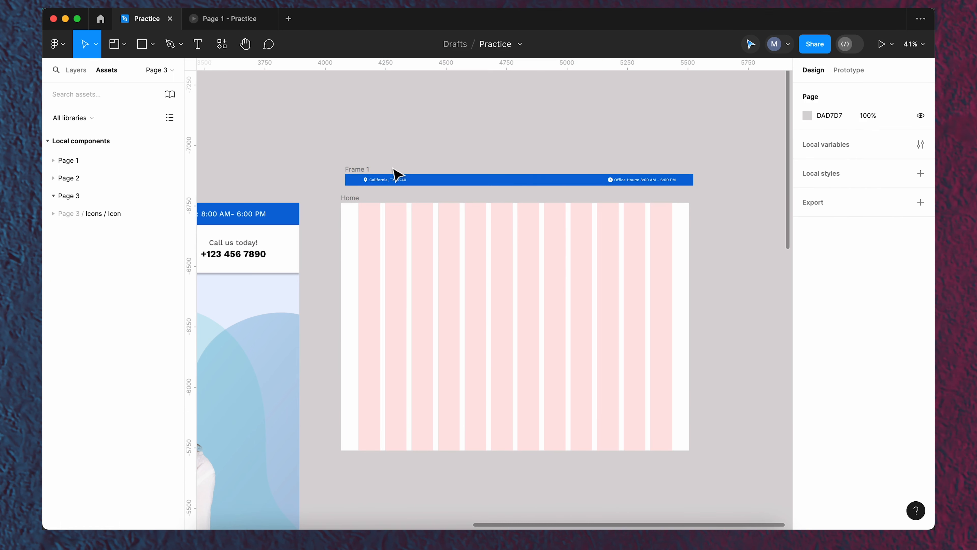
Rename the blue bar frame as NotificationBar and turn it into a component, moved higher above the Home frame.
{"action": "double_click", "coordinate": [362, 169]}
{"action": "type", "text": "NO"}
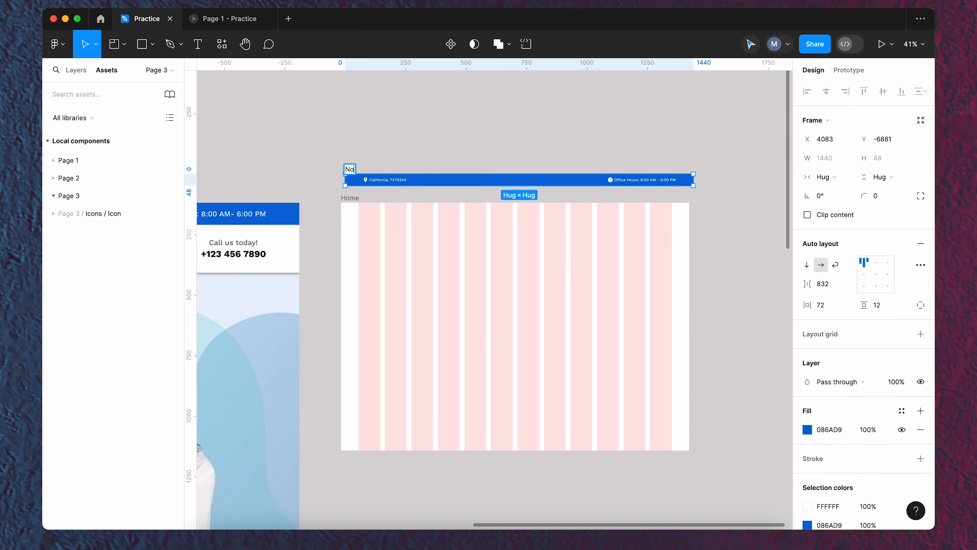
{"action": "left_click", "coordinate": [379, 151]}
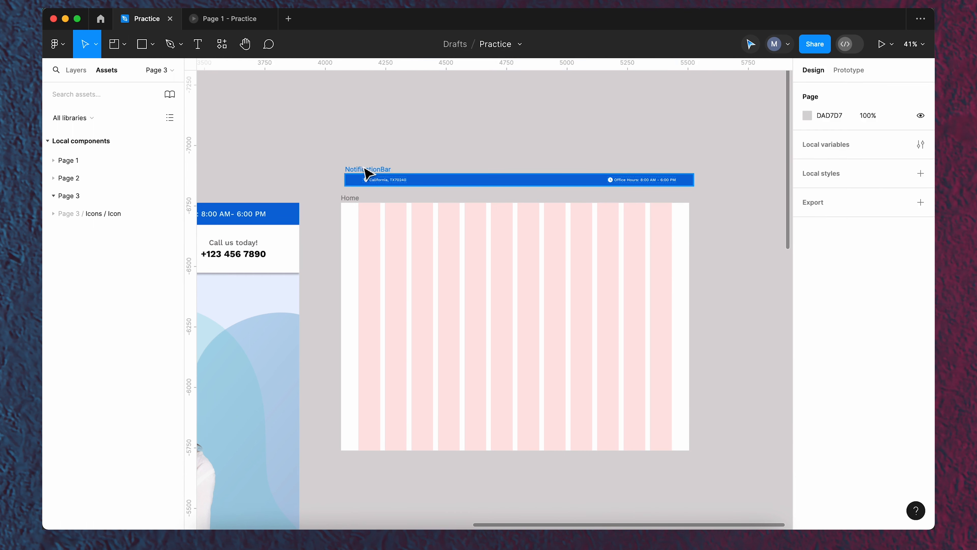
{"action": "left_click_drag", "start_coordinate": [366, 175], "coordinate": [368, 125]}
{"action": "left_click", "coordinate": [458, 44]}
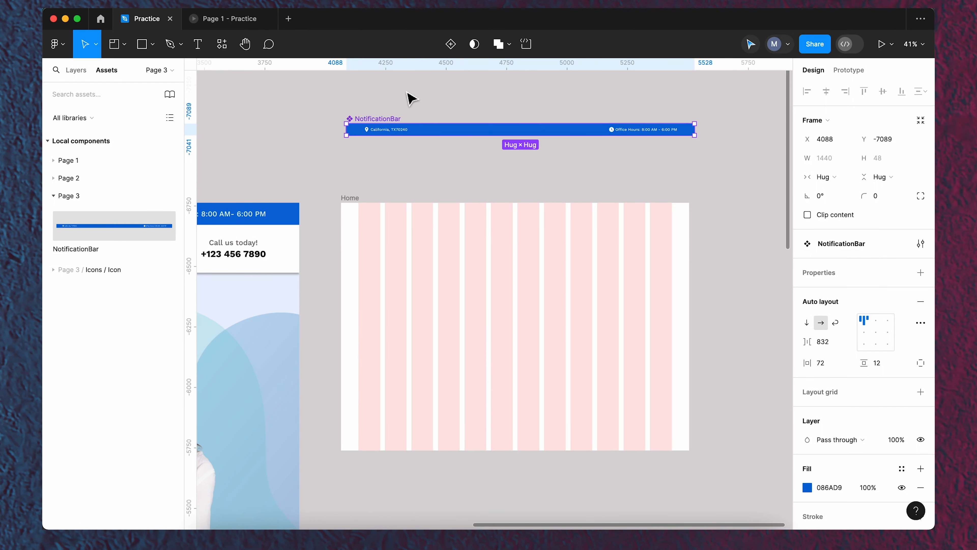
Place an instance of the NotificationBar component at the top edge of the Home frame, centred horizontally.
{"action": "left_click_drag", "start_coordinate": [400, 137], "coordinate": [402, 212]}
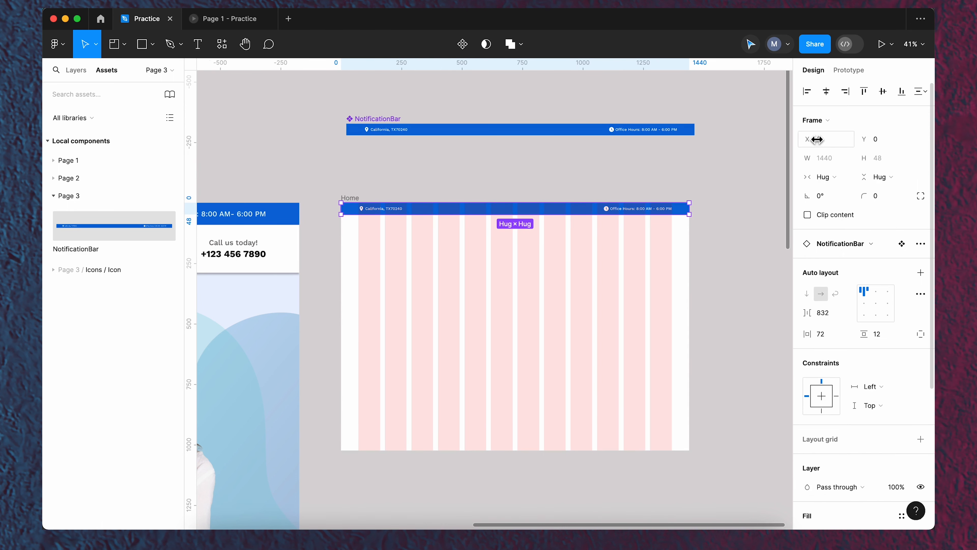
{"action": "left_click", "coordinate": [826, 91]}
{"action": "left_click", "coordinate": [673, 188]}
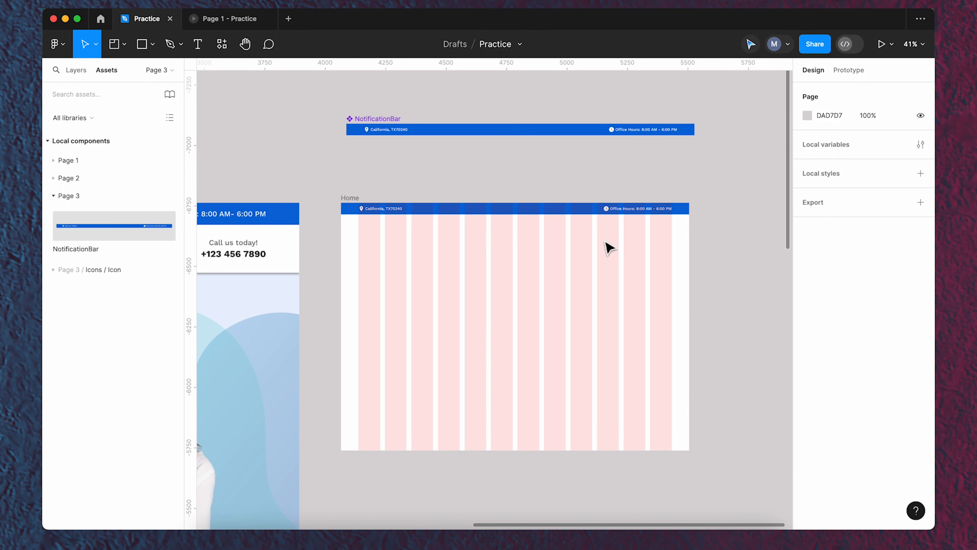
Toggle the visibility of Home's column grid and leave the layout grids hidden.
{"action": "key", "text": "ctrl+g"}
{"action": "key", "text": "ctrl+g"}
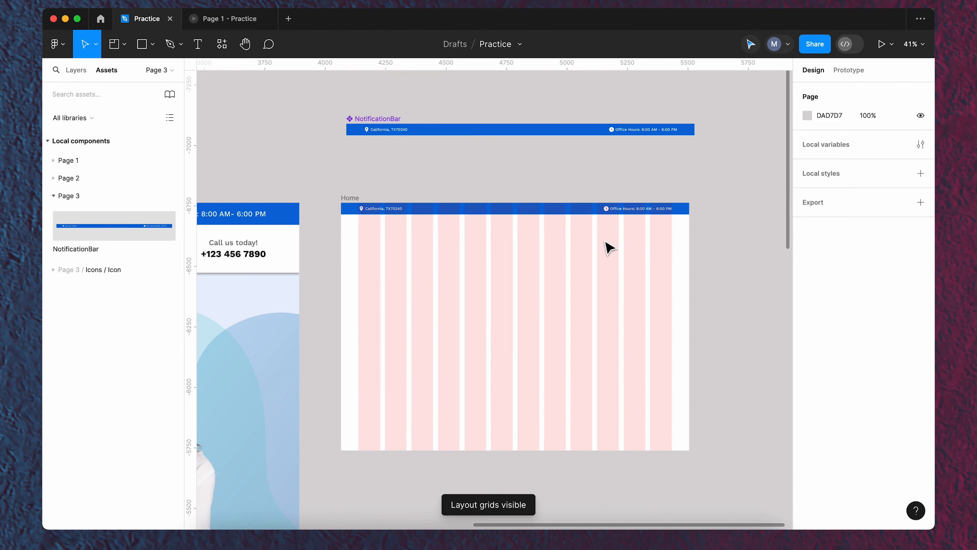
{"action": "left_click", "coordinate": [349, 198]}
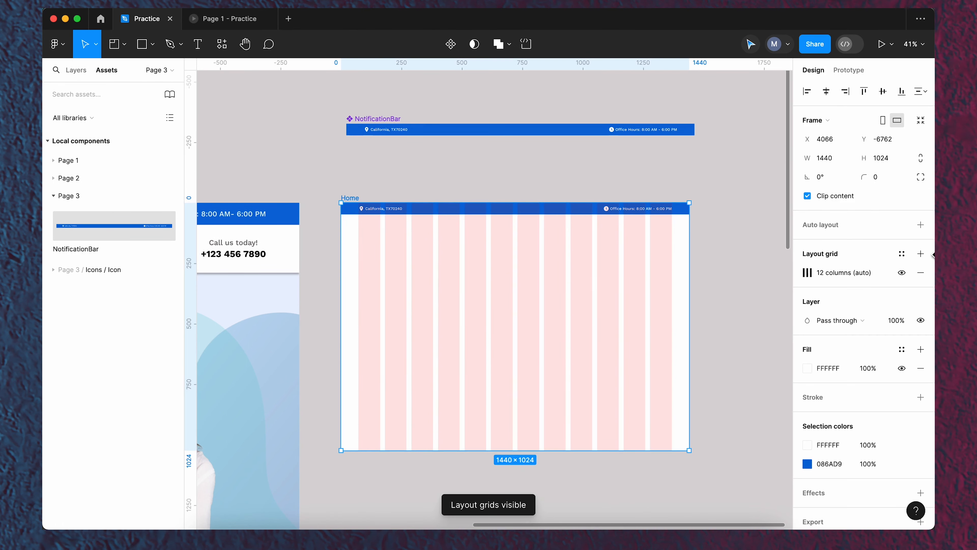
{"action": "left_click", "coordinate": [902, 273]}
{"action": "left_click", "coordinate": [902, 273]}
{"action": "key", "text": "shift+g"}
Preview the Home frame as a prototype to check the notification bar, and return to the Practice design file.
{"action": "scroll", "coordinate": [697, 269], "scroll_direction": "down", "scroll_amount": 8}
{"action": "scroll", "coordinate": [698, 271], "scroll_direction": "up", "scroll_amount": 4}
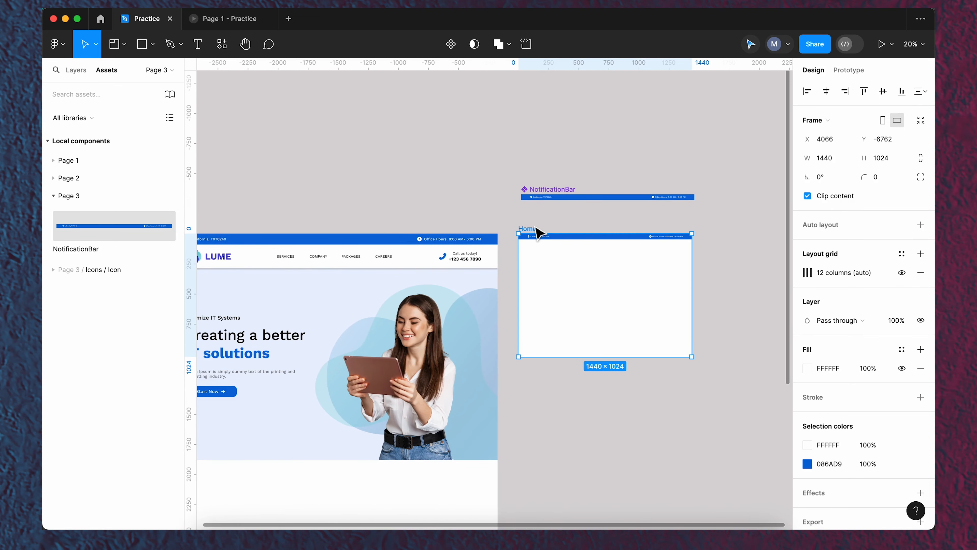
{"action": "left_click", "coordinate": [882, 47]}
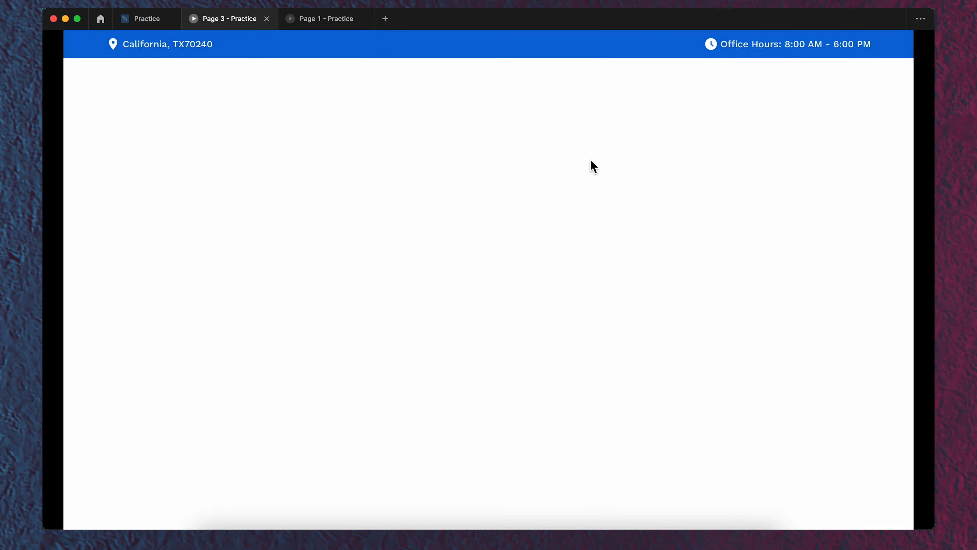
{"action": "left_click", "coordinate": [145, 20]}
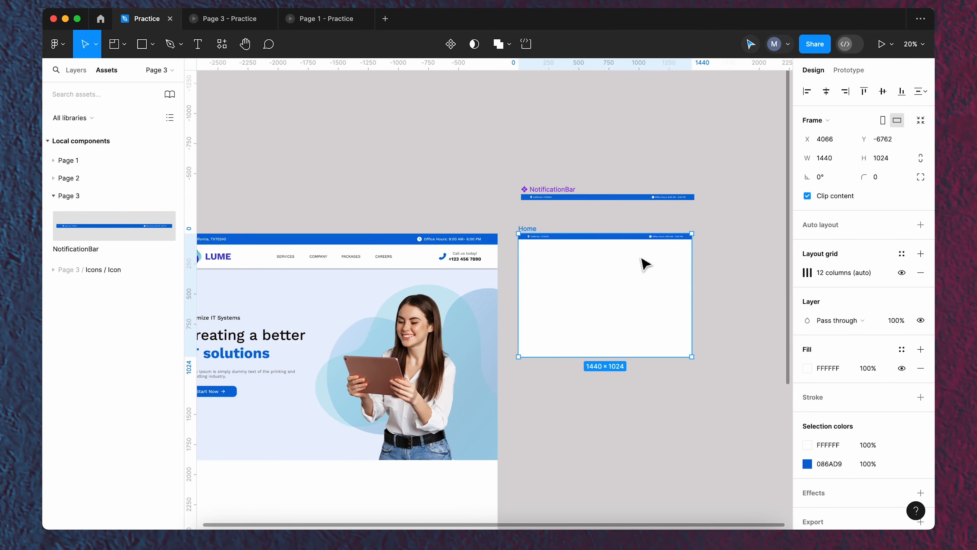
Examine the logo, menu items and phone contact in the reference header, and look at the Page 3 and Page 1 prototype previews.
{"action": "scroll", "coordinate": [751, 292], "scroll_direction": "down", "scroll_amount": 2}
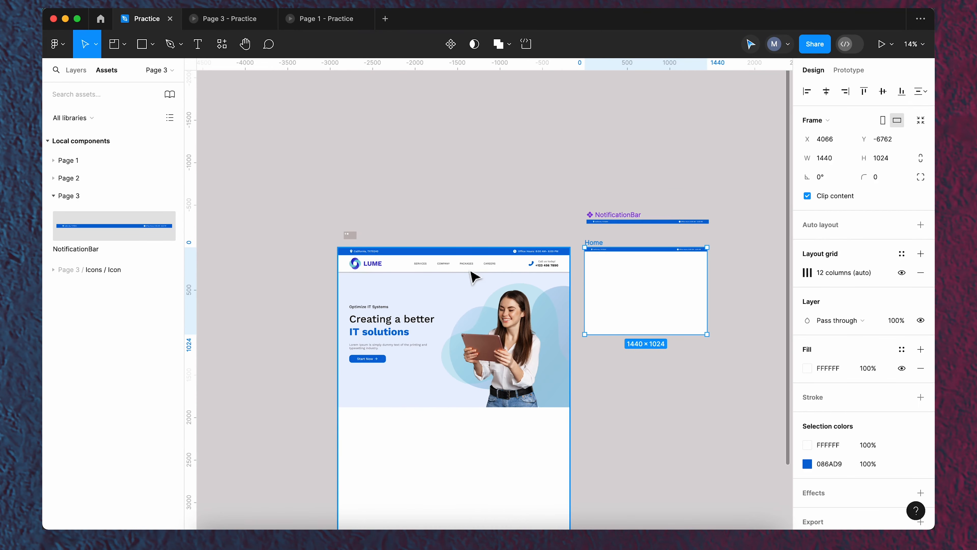
{"action": "scroll", "coordinate": [389, 269], "scroll_direction": "up", "scroll_amount": 2}
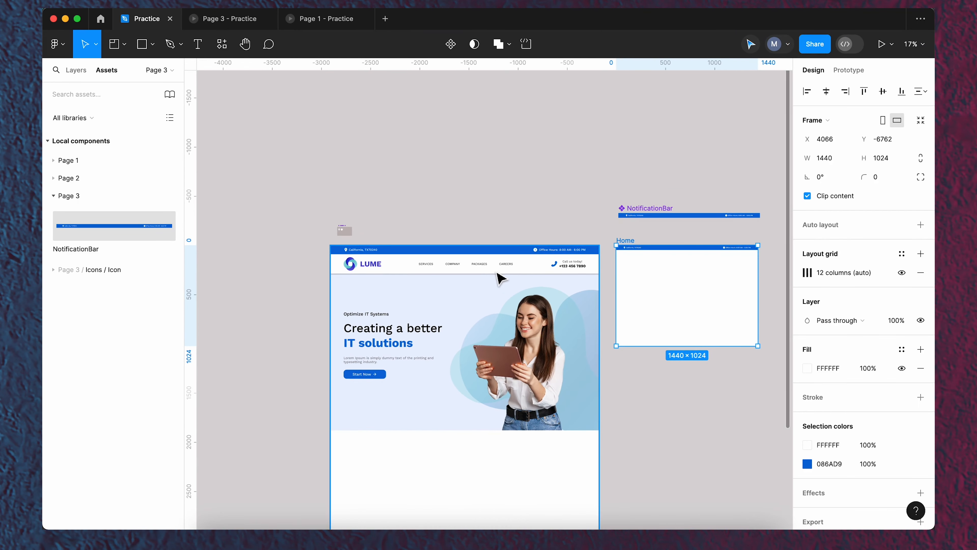
{"action": "scroll", "coordinate": [500, 277], "scroll_direction": "up", "scroll_amount": 3}
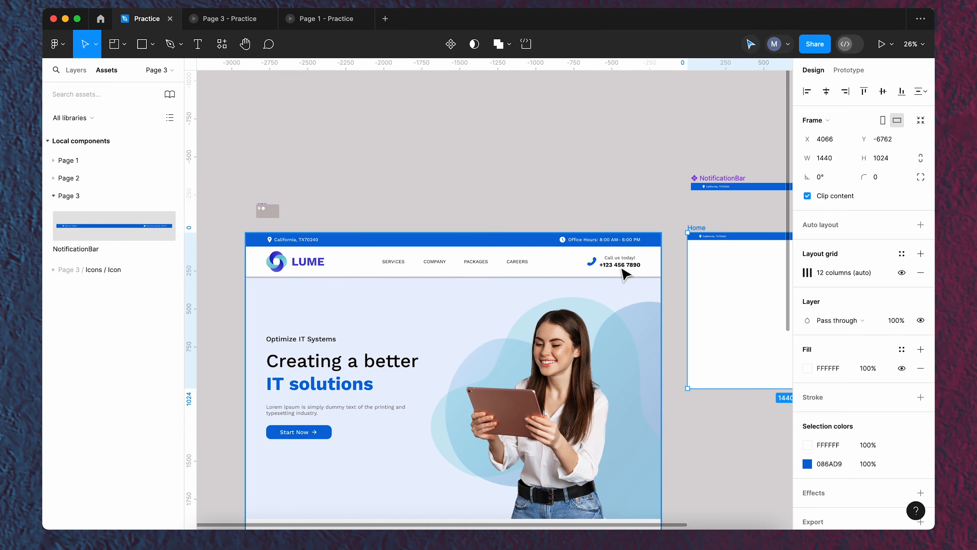
{"action": "scroll", "coordinate": [421, 269], "scroll_direction": "up", "scroll_amount": 2}
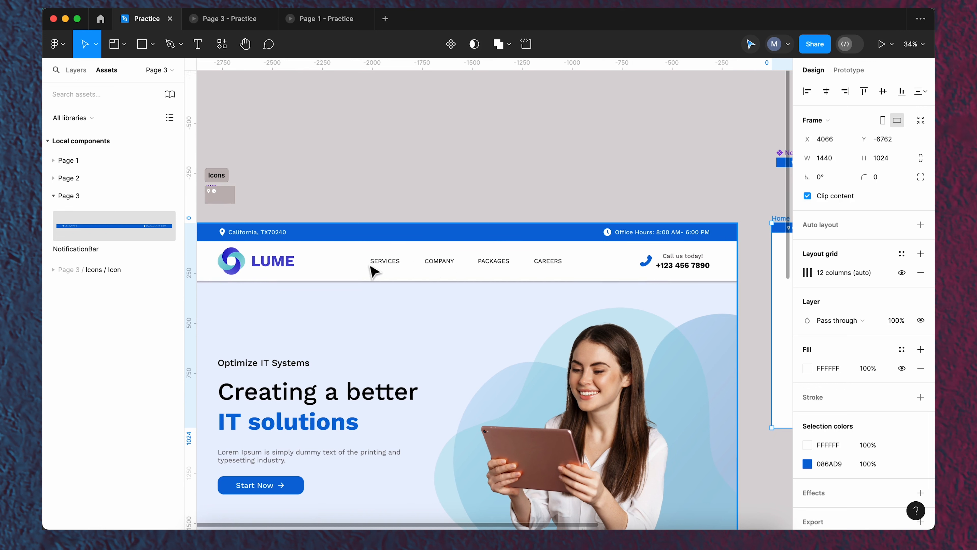
{"action": "left_click", "coordinate": [230, 23]}
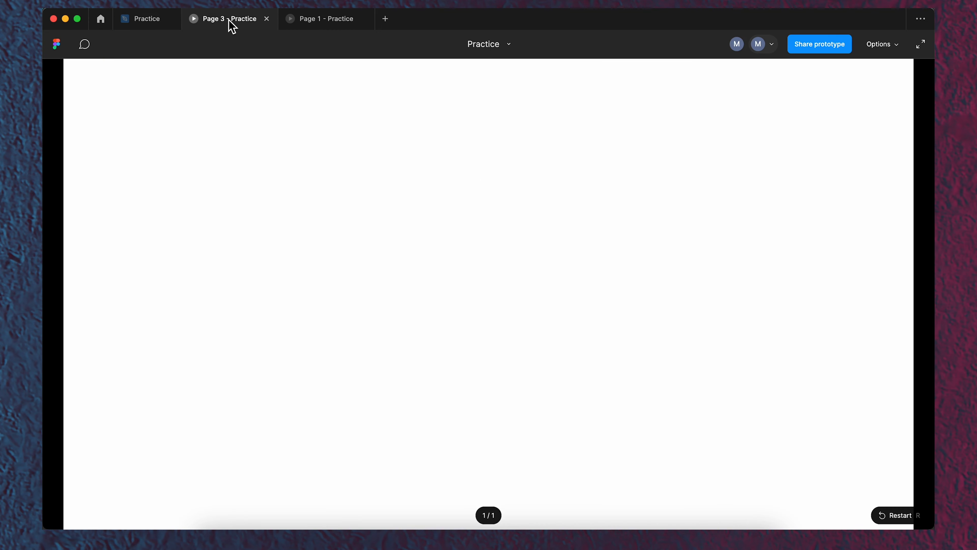
{"action": "left_click", "coordinate": [343, 22]}
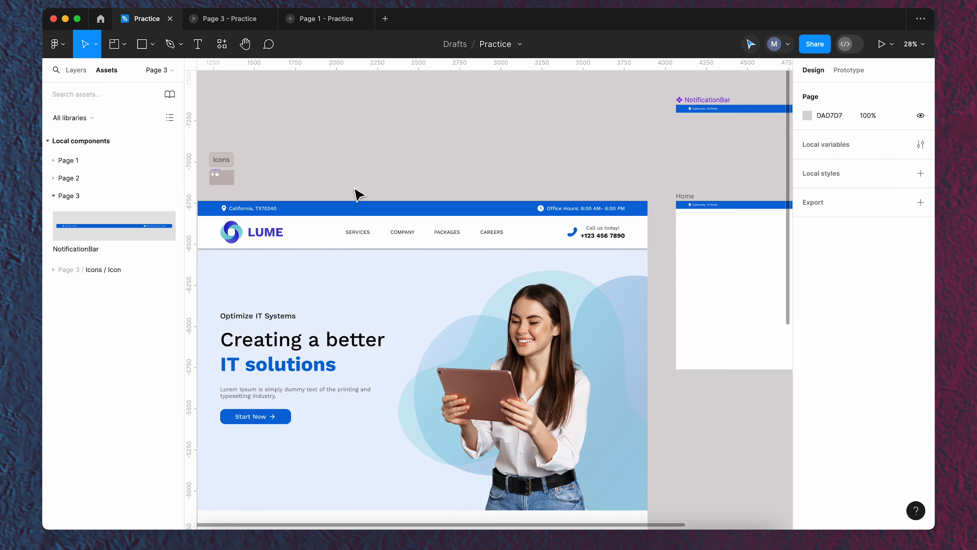
Add the text ITEM in Work Sans Medium 16 on the empty canvas above the reference menu and set it to auto width.
{"action": "scroll", "coordinate": [355, 188], "scroll_direction": "up", "scroll_amount": 5}
{"action": "scroll", "coordinate": [358, 195], "scroll_direction": "up", "scroll_amount": 1}
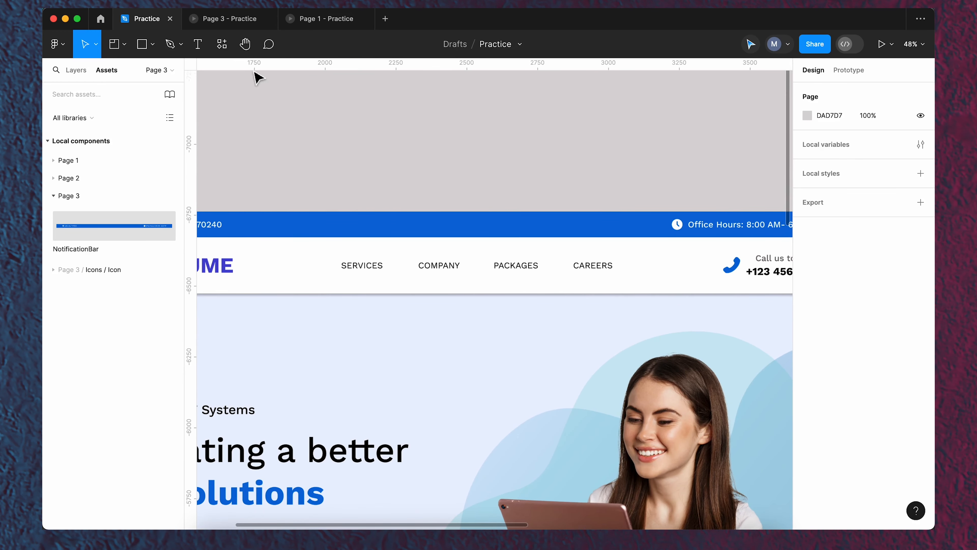
{"action": "left_click", "coordinate": [208, 51]}
{"action": "left_click_drag", "start_coordinate": [343, 162], "coordinate": [410, 178]}
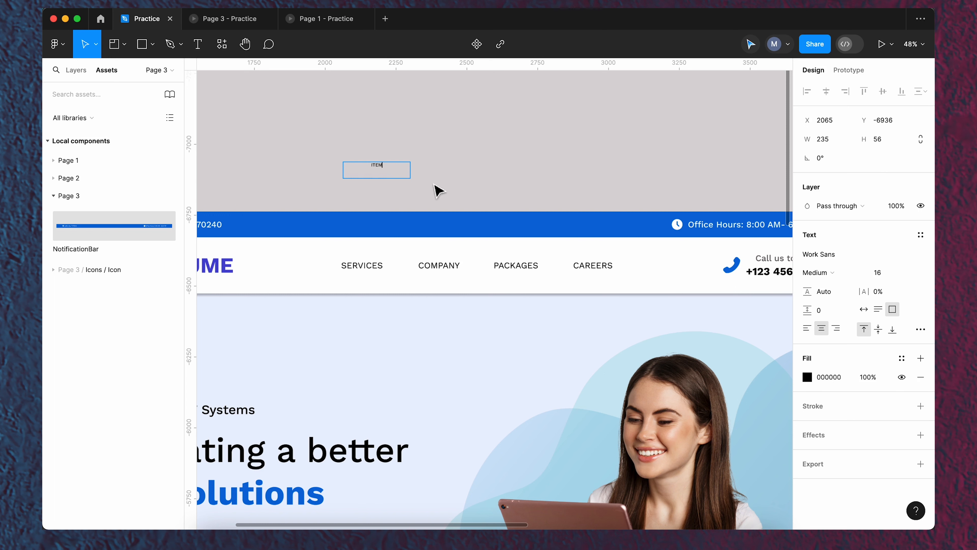
{"action": "left_click", "coordinate": [864, 310]}
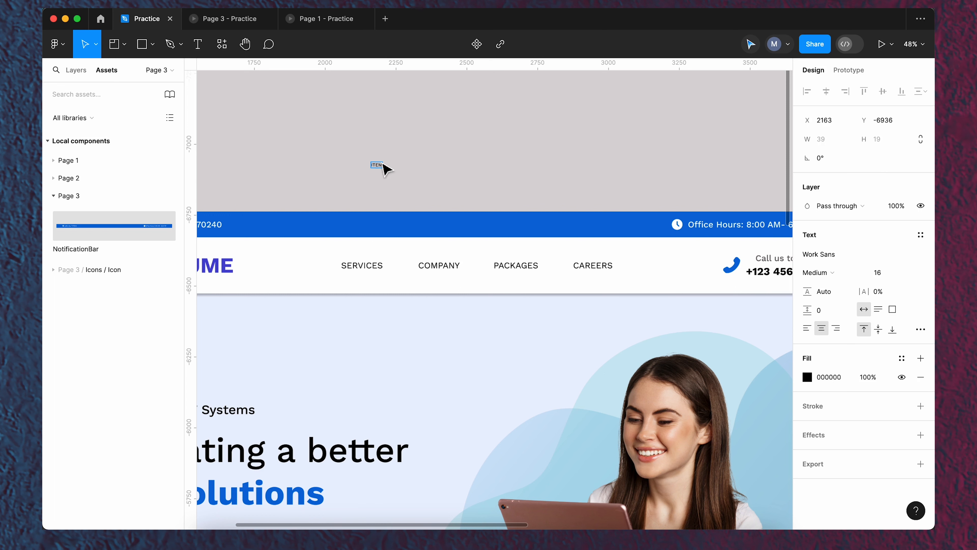
Wrap the ITEM text in an auto layout frame.
{"action": "scroll", "coordinate": [380, 170], "scroll_direction": "up", "scroll_amount": 5}
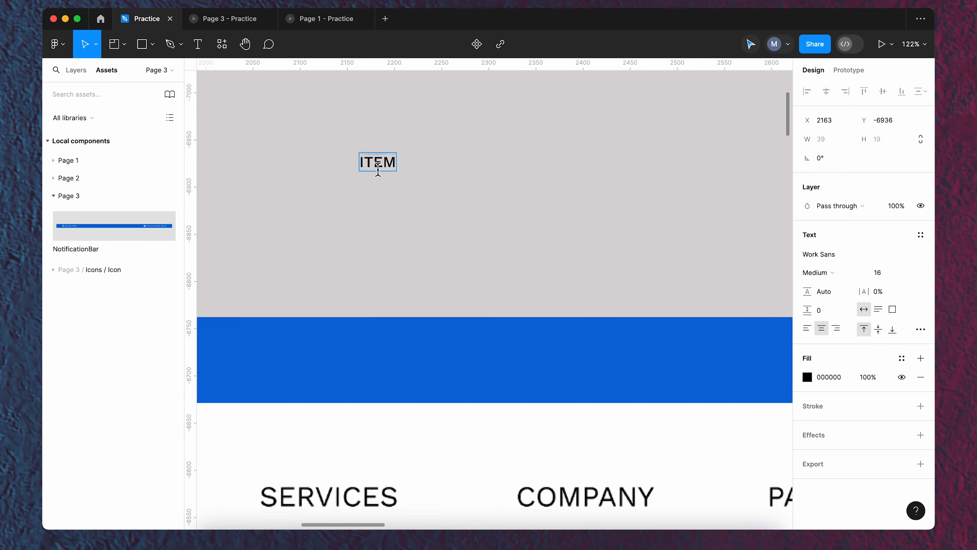
{"action": "key", "text": "Escape"}
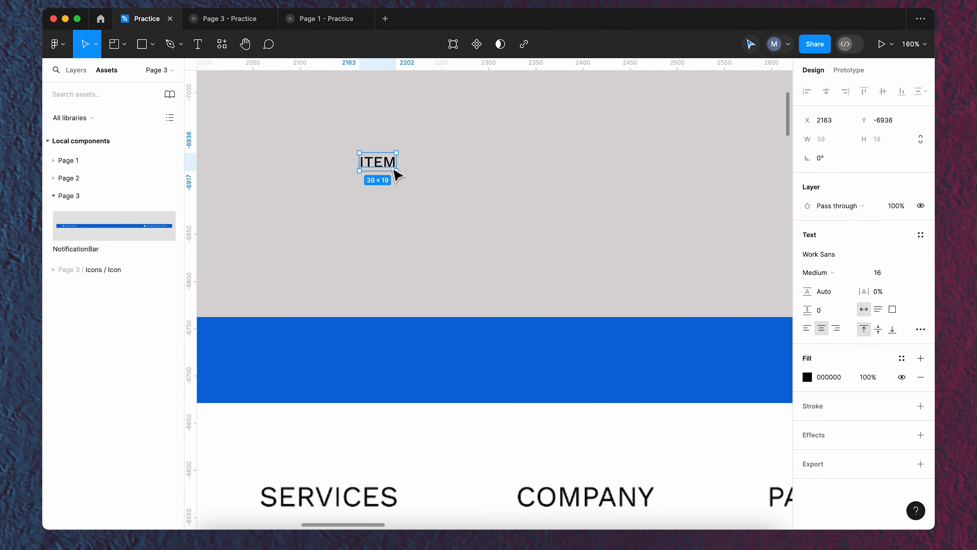
{"action": "key", "text": "shift+a"}
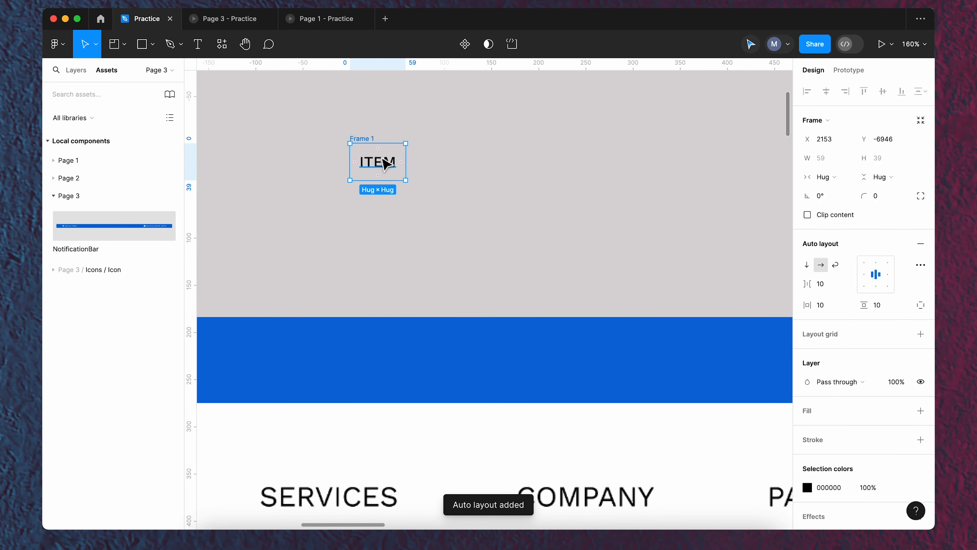
{"action": "scroll", "coordinate": [421, 181], "scroll_direction": "down", "scroll_amount": 2}
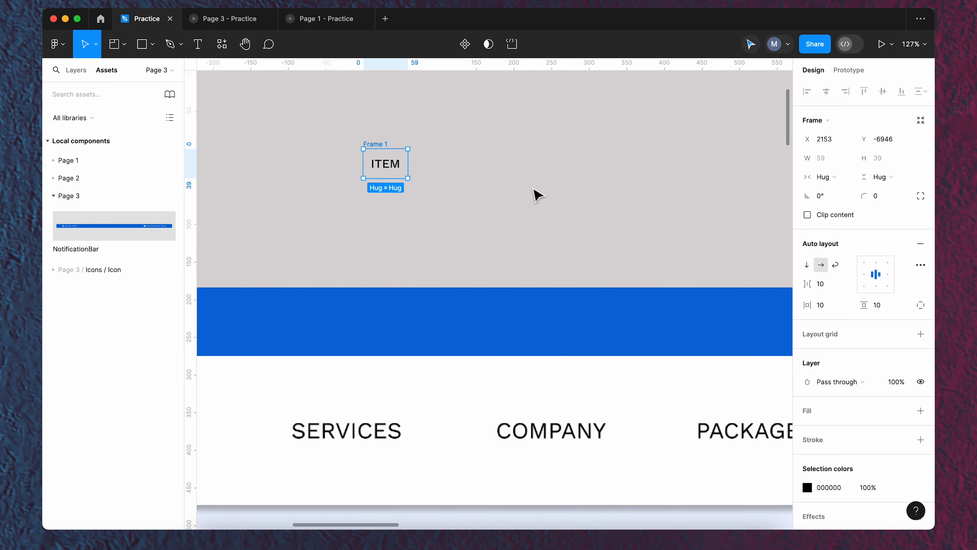
Try horizontal paddings of 16 and 24 on the ITEM auto layout frame.
{"action": "left_click", "coordinate": [828, 306]}
{"action": "type", "text": "1"}
{"action": "key", "text": "Return"}
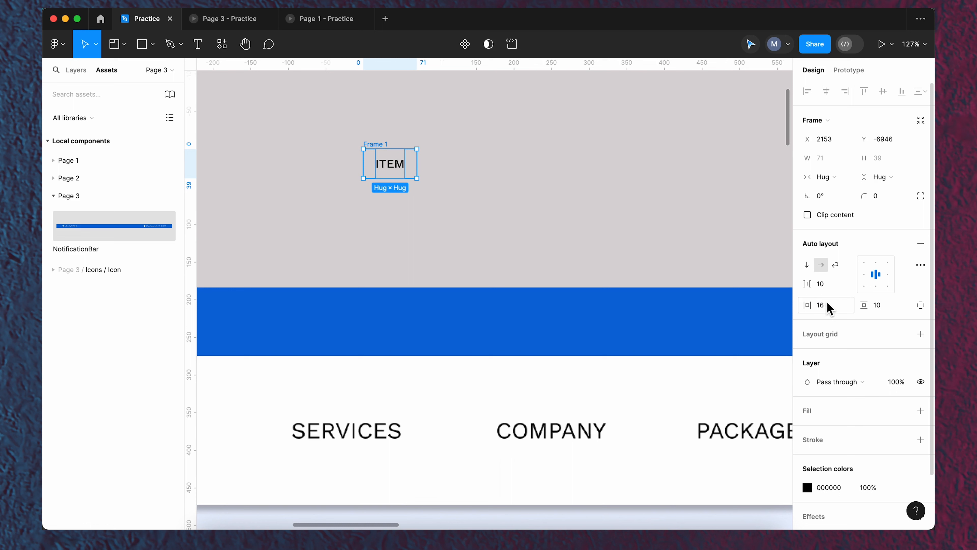
{"action": "left_click", "coordinate": [833, 309]}
{"action": "type", "text": "24"}
{"action": "key", "text": "Return"}
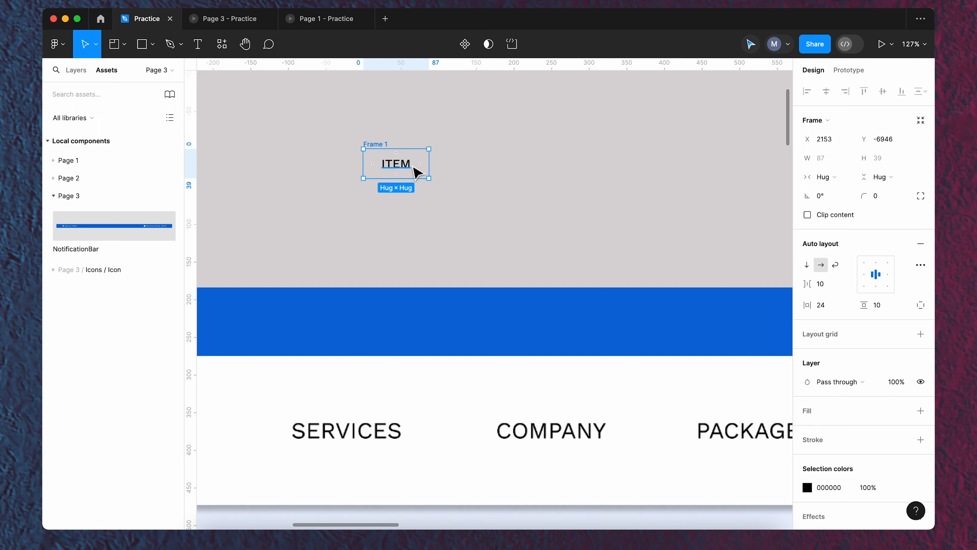
Set the ITEM frame's horizontal padding to 16 and its vertical padding to 12.
{"action": "left_click", "coordinate": [826, 308]}
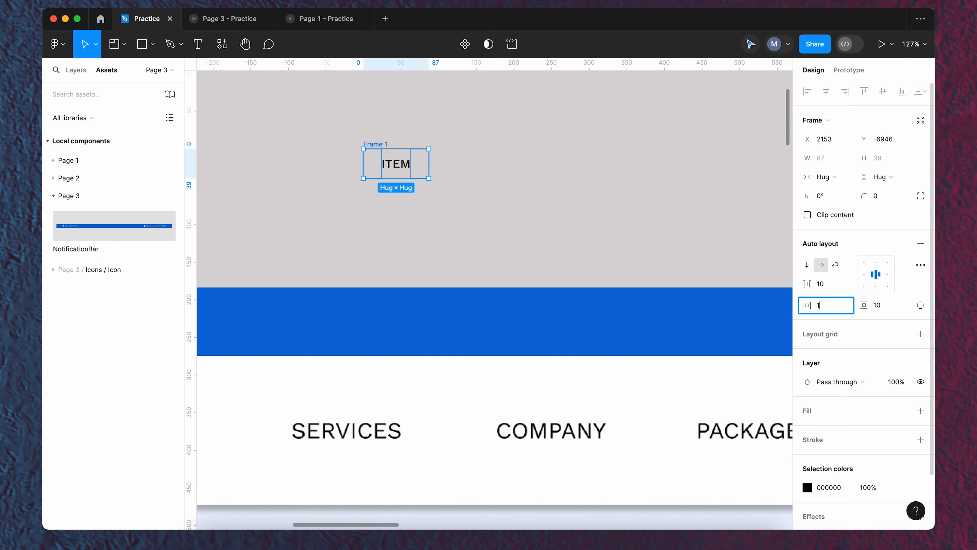
{"action": "type", "text": "16"}
{"action": "key", "text": "Return"}
{"action": "left_click", "coordinate": [893, 310]}
{"action": "key", "text": "Return"}
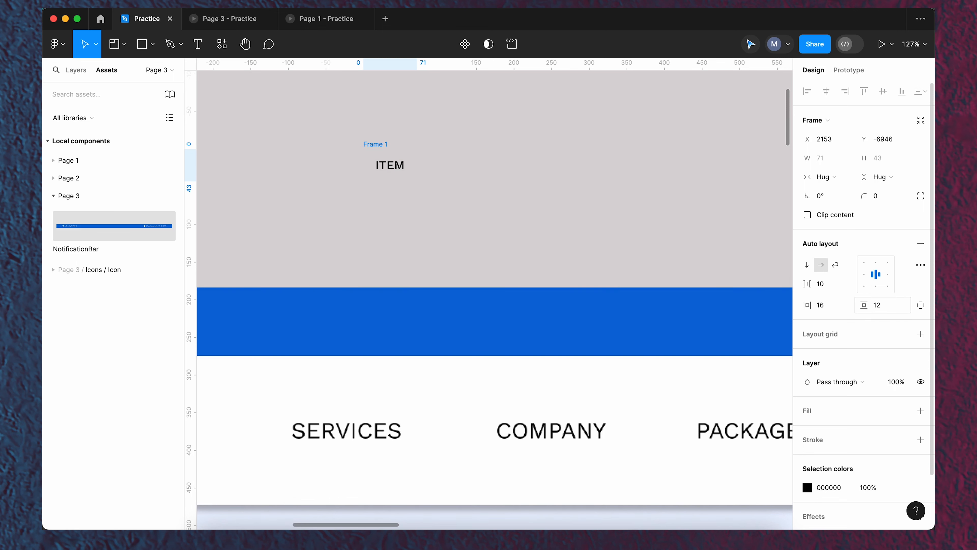
Move the ITEM frame further up on the empty canvas and give it a white FFFFFF fill.
{"action": "left_click_drag", "start_coordinate": [376, 140], "coordinate": [369, 104]}
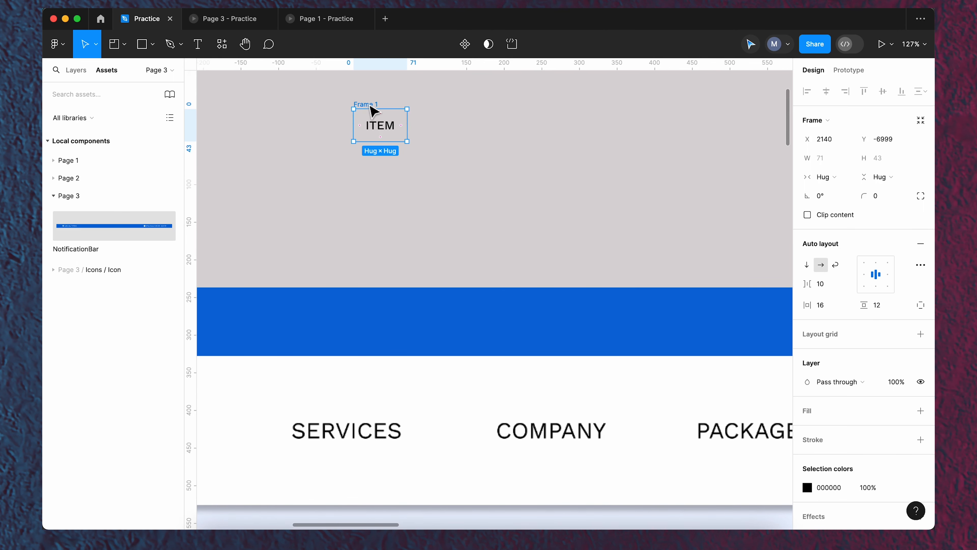
{"action": "scroll", "coordinate": [871, 347], "scroll_direction": "down", "scroll_amount": 3}
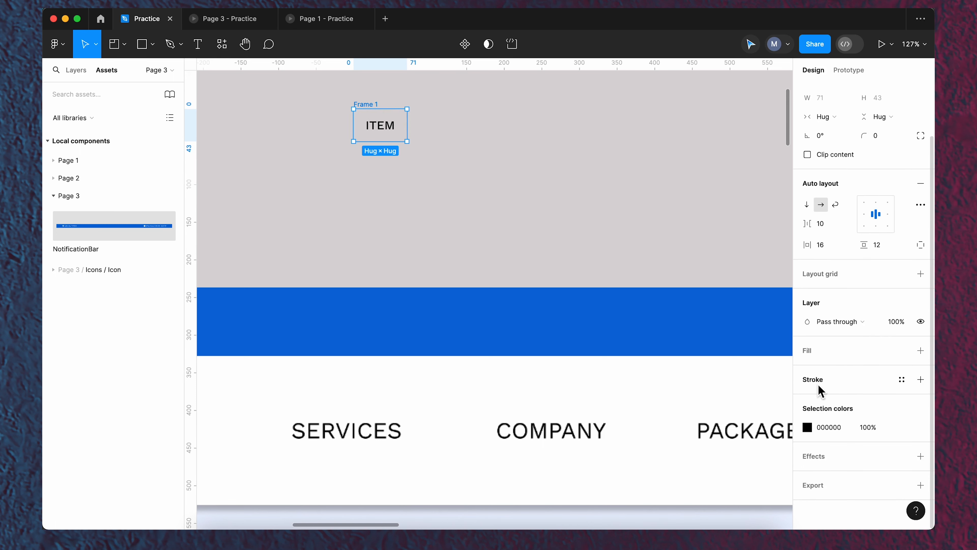
{"action": "left_click", "coordinate": [811, 352]}
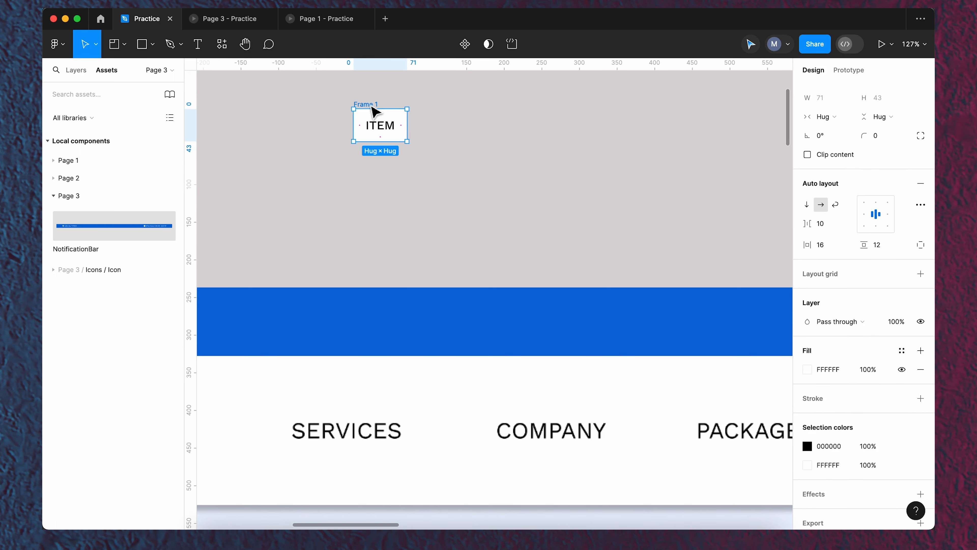
{"action": "mouse_move", "coordinate": [372, 111]}
{"action": "left_mouse_down"}
{"action": "mouse_move", "coordinate": [371, 103]}
{"action": "mouse_move", "coordinate": [374, 119]}
{"action": "left_mouse_up"}
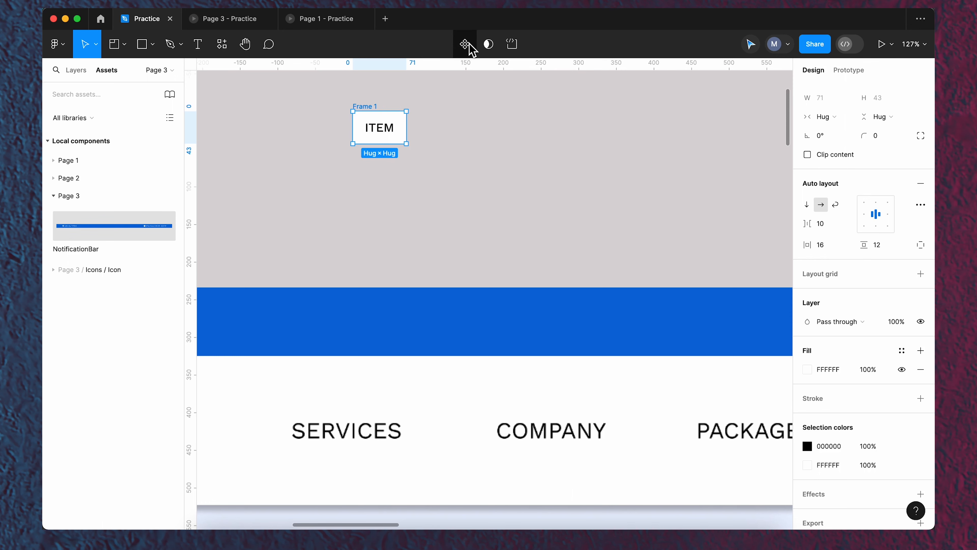
Turn the ITEM frame into a component with a second variant and name the component set Menu/Item.
{"action": "left_click", "coordinate": [465, 44]}
{"action": "left_click", "coordinate": [464, 45]}
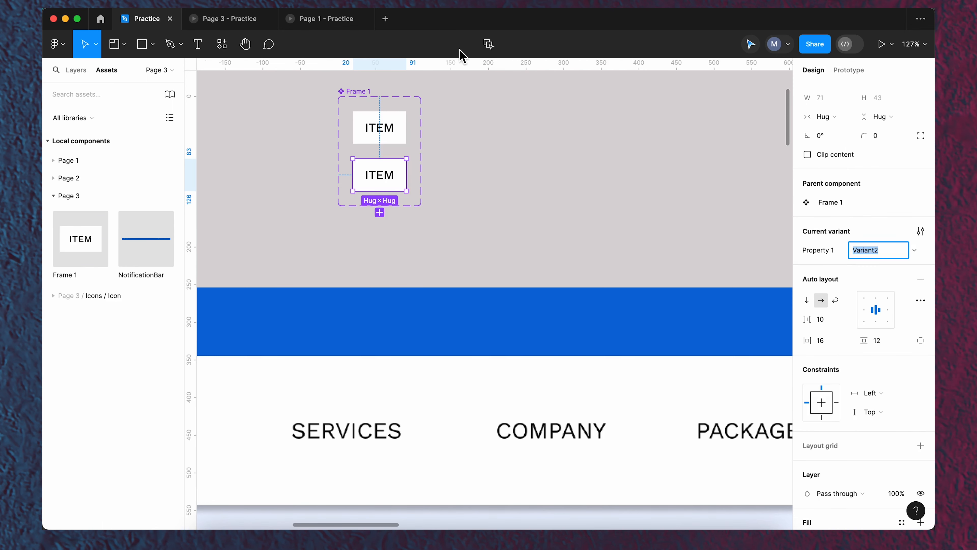
{"action": "left_click", "coordinate": [376, 102]}
{"action": "left_click_drag", "start_coordinate": [372, 96], "coordinate": [376, 104]}
{"action": "double_click", "coordinate": [374, 103]}
{"action": "type", "text": "Menu/Item"}
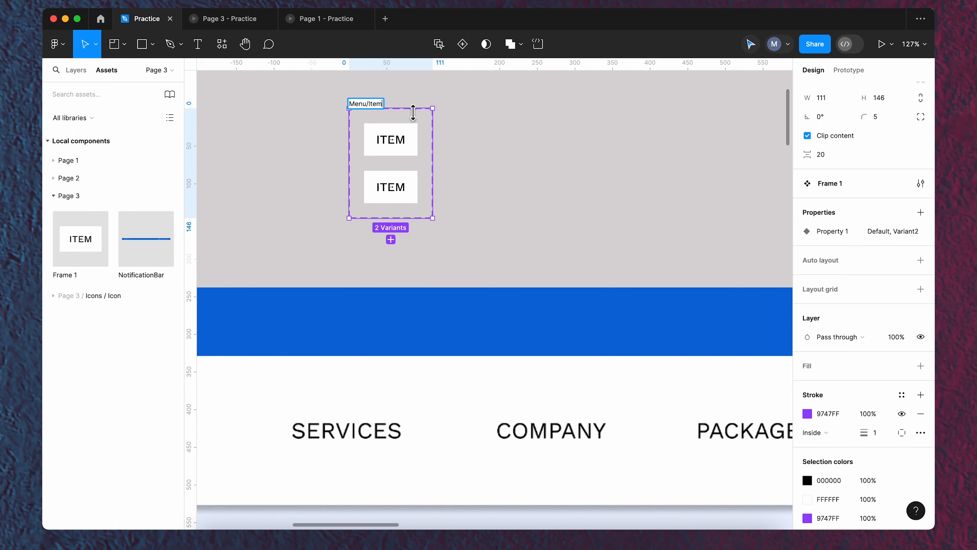
{"action": "left_click", "coordinate": [492, 127]}
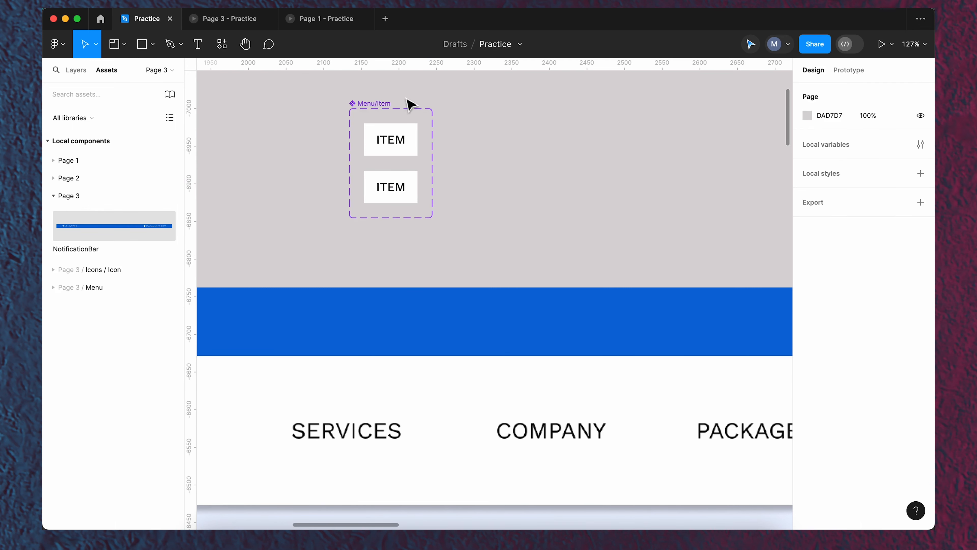
Change the fill of the second Menu/Item variant to light blue B0CFF3.
{"action": "left_click", "coordinate": [397, 175]}
{"action": "scroll", "coordinate": [808, 385], "scroll_direction": "down", "scroll_amount": 6}
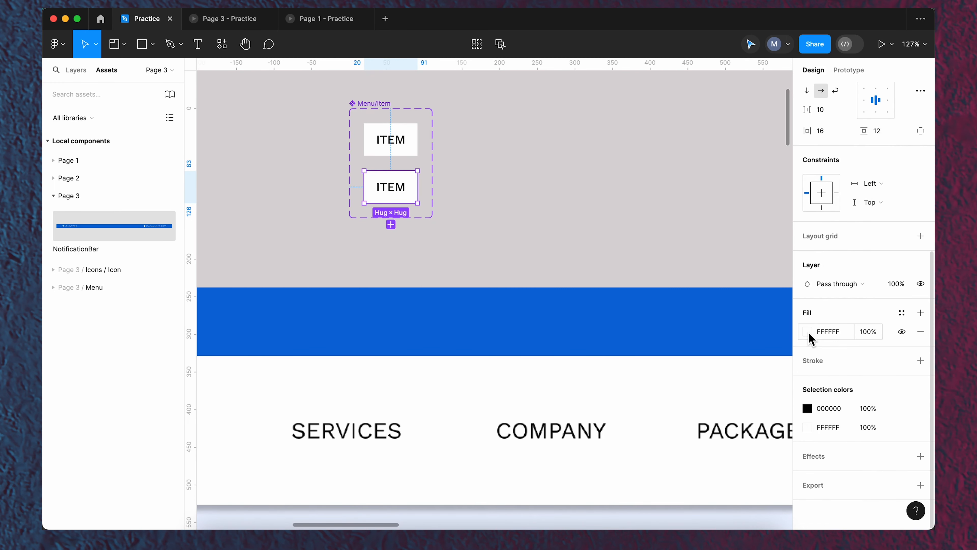
{"action": "left_click", "coordinate": [808, 331]}
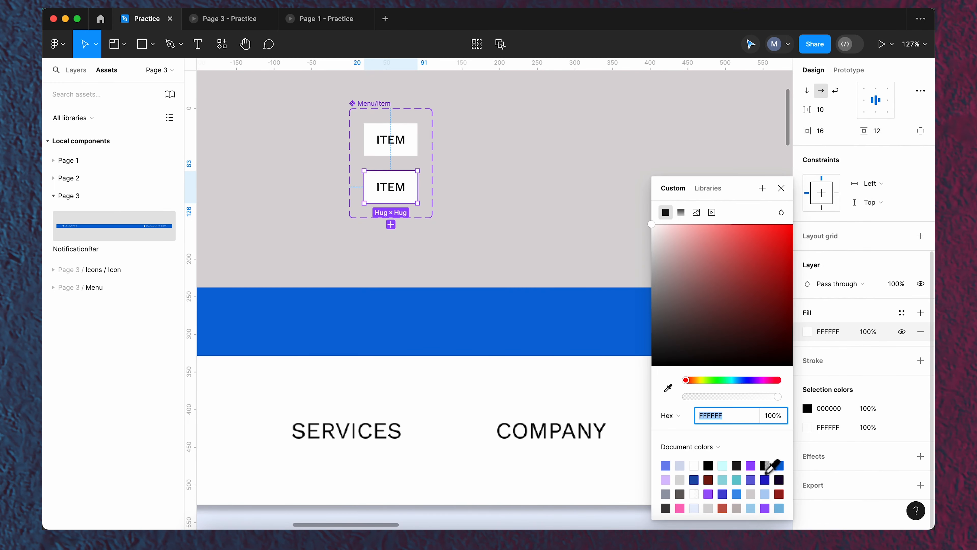
{"action": "left_click", "coordinate": [765, 494]}
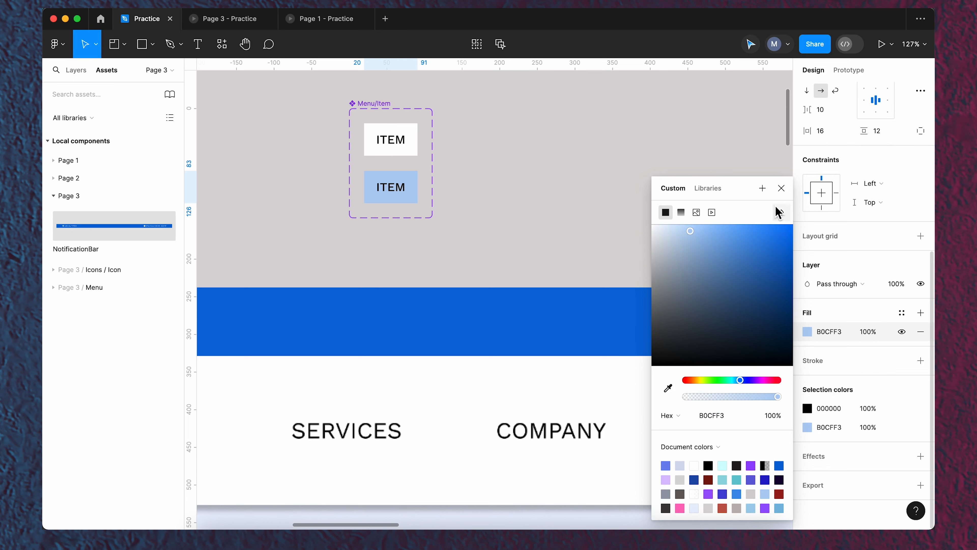
{"action": "left_click", "coordinate": [782, 188]}
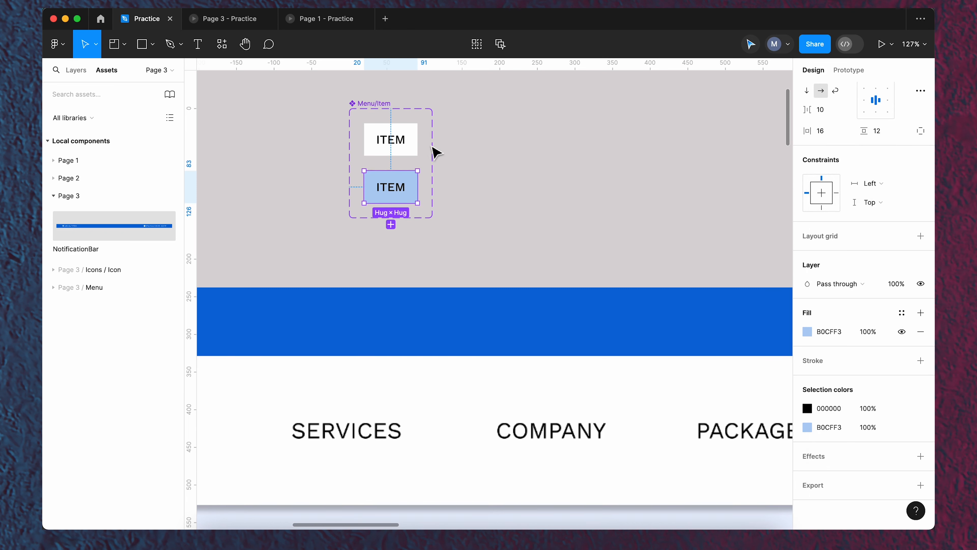
Add a While hovering interaction that changes the default Menu/Item variant to the second variant.
{"action": "left_click", "coordinate": [404, 149]}
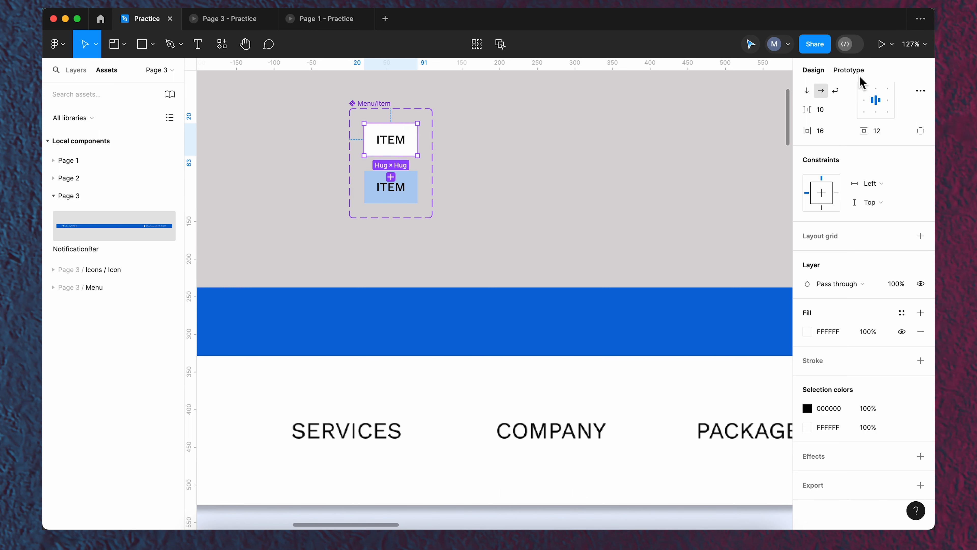
{"action": "left_click", "coordinate": [852, 73]}
{"action": "left_click_drag", "start_coordinate": [391, 156], "coordinate": [393, 181]}
{"action": "left_click", "coordinate": [358, 201]}
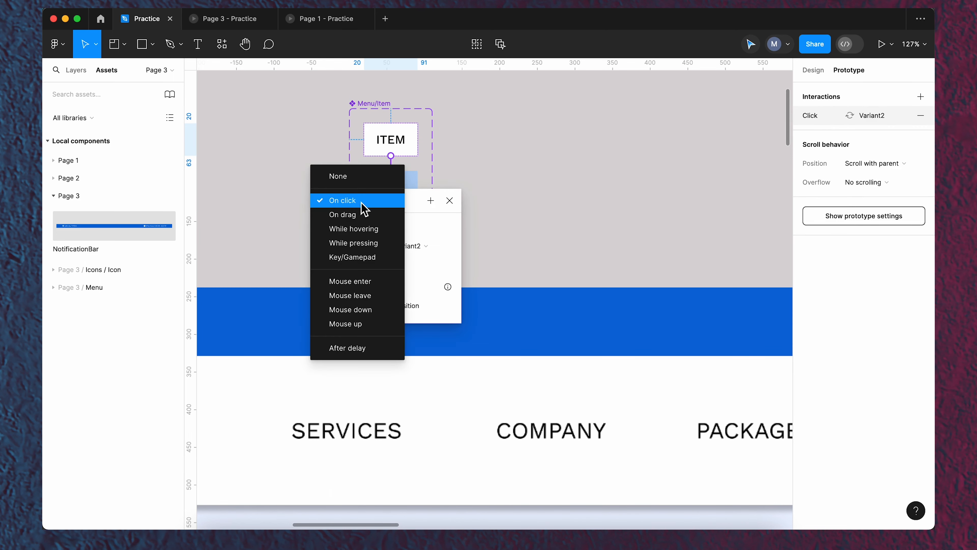
{"action": "left_click", "coordinate": [362, 228]}
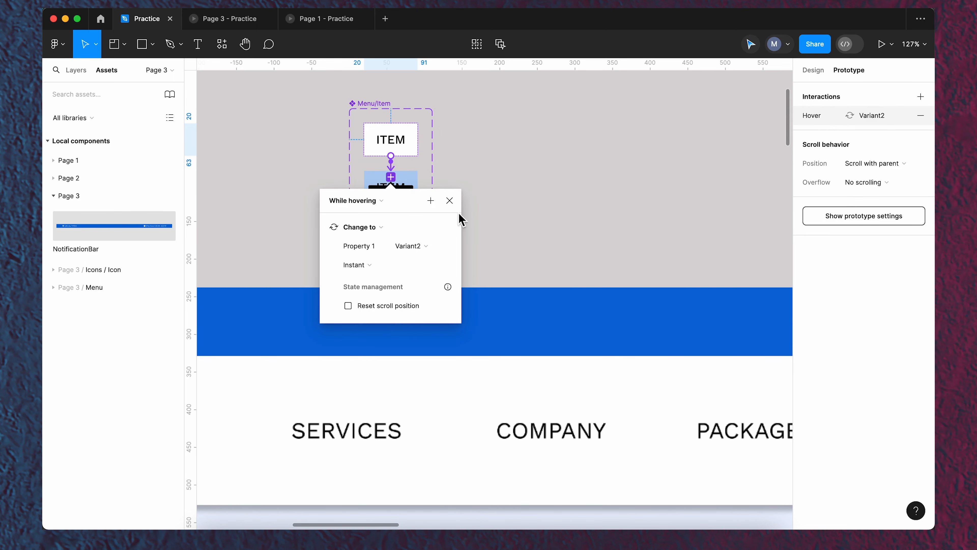
{"action": "left_click", "coordinate": [449, 201]}
{"action": "left_click", "coordinate": [483, 154]}
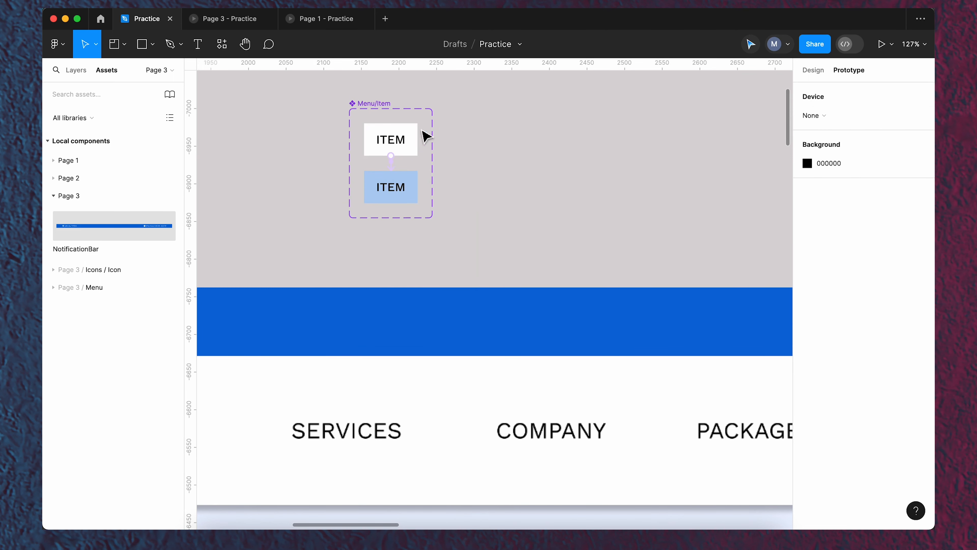
Rename the Menu/Item variant property to States.
{"action": "left_click", "coordinate": [822, 69]}
{"action": "left_click", "coordinate": [374, 145]}
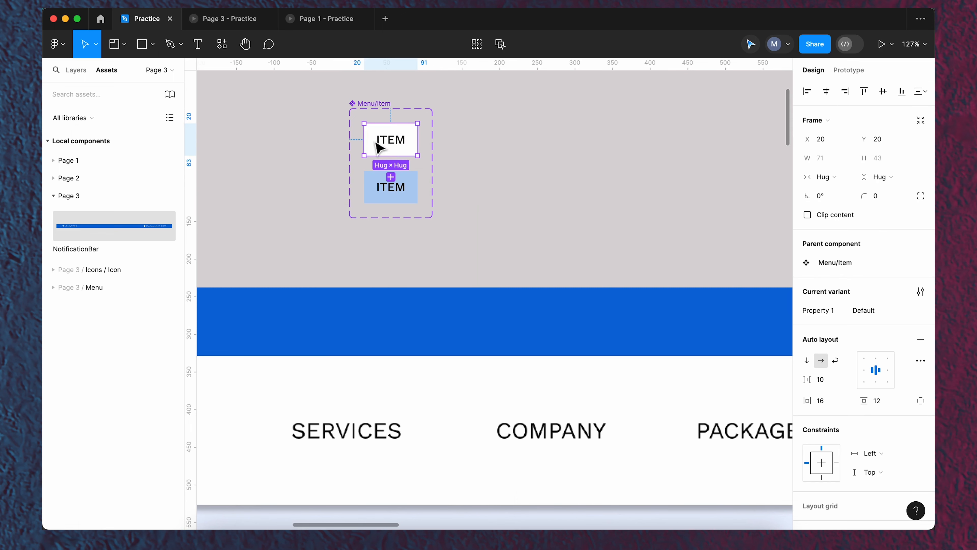
{"action": "left_click", "coordinate": [464, 98]}
{"action": "left_click", "coordinate": [390, 103]}
{"action": "left_click", "coordinate": [411, 138]}
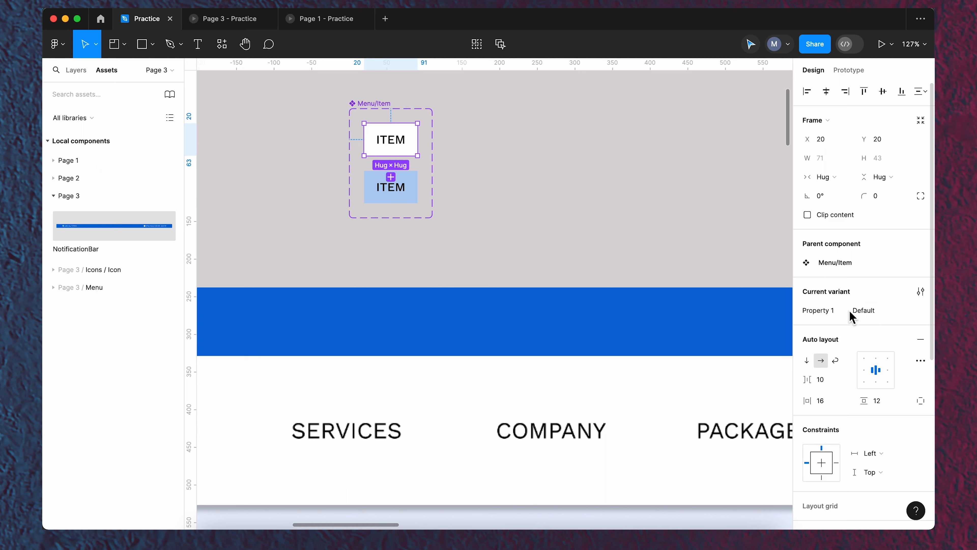
{"action": "double_click", "coordinate": [831, 311]}
{"action": "type", "text": "States"}
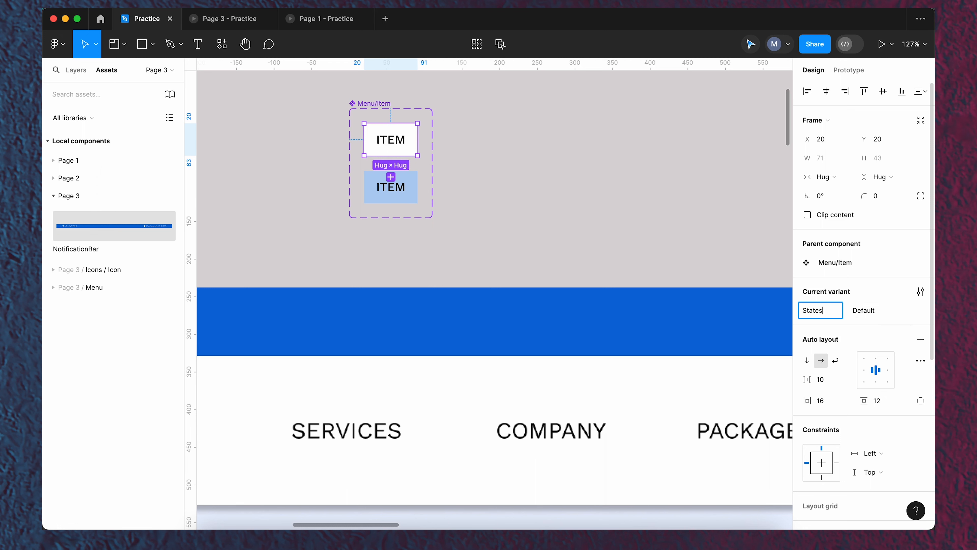
{"action": "key", "text": "Return"}
Set the light blue variant's States value to Hover.
{"action": "left_click", "coordinate": [411, 193]}
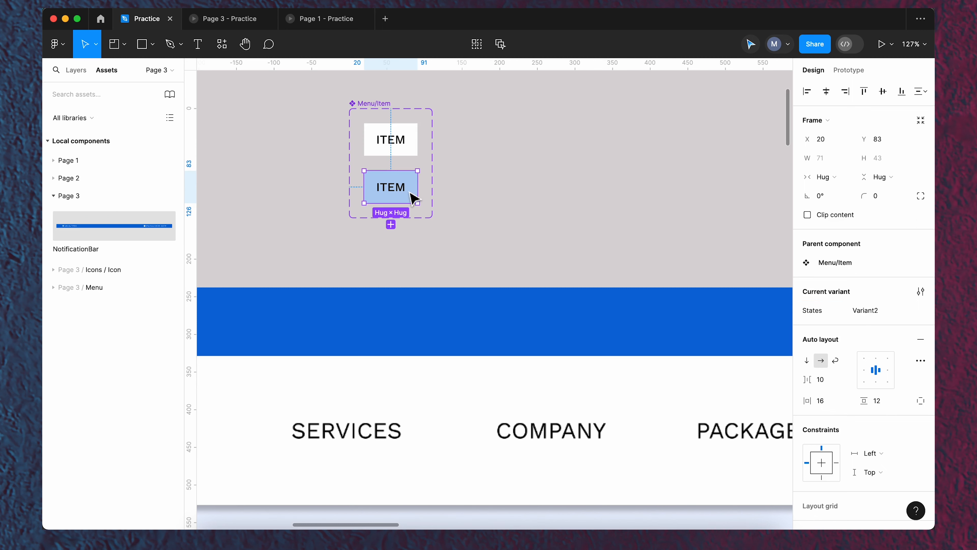
{"action": "type", "text": "Hover"}
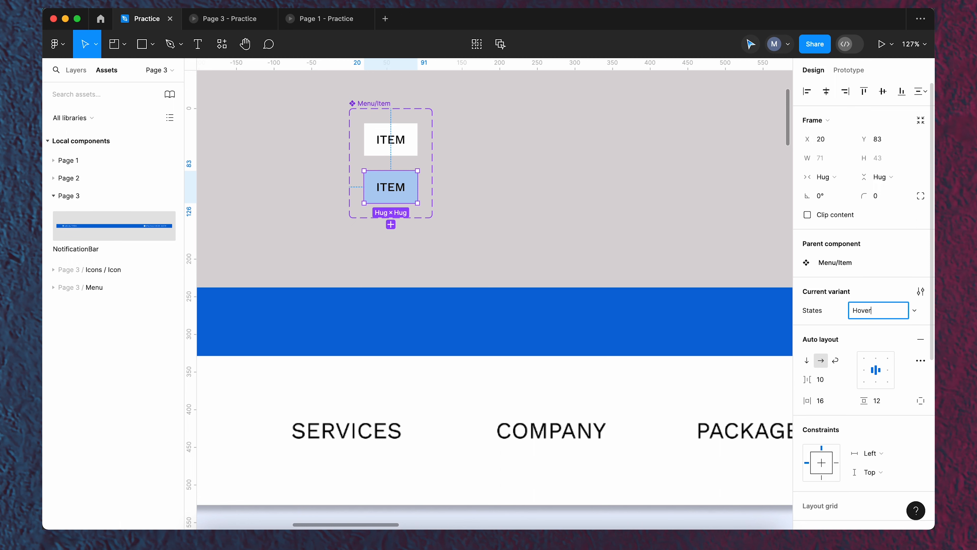
{"action": "key", "text": "Return"}
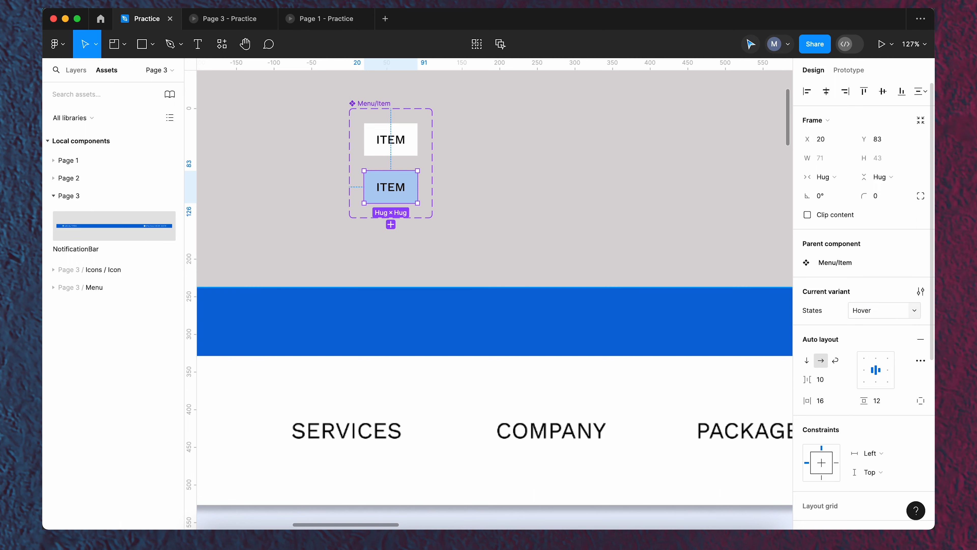
{"action": "left_click", "coordinate": [496, 204]}
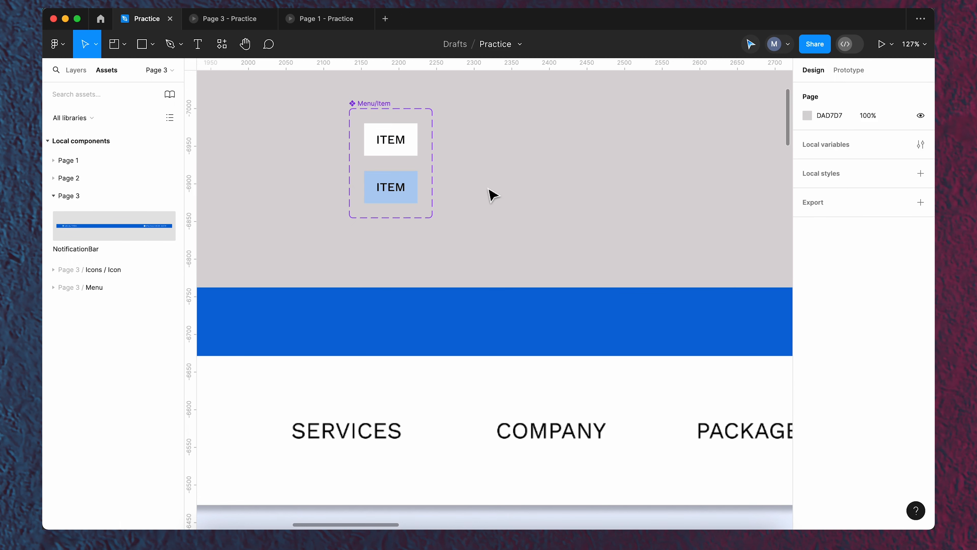
Check the settings of the default Menu/Item variant's hover interaction and return to the design properties.
{"action": "left_click", "coordinate": [383, 110]}
{"action": "left_click", "coordinate": [849, 69]}
{"action": "left_click_drag", "start_coordinate": [395, 166], "coordinate": [391, 174]}
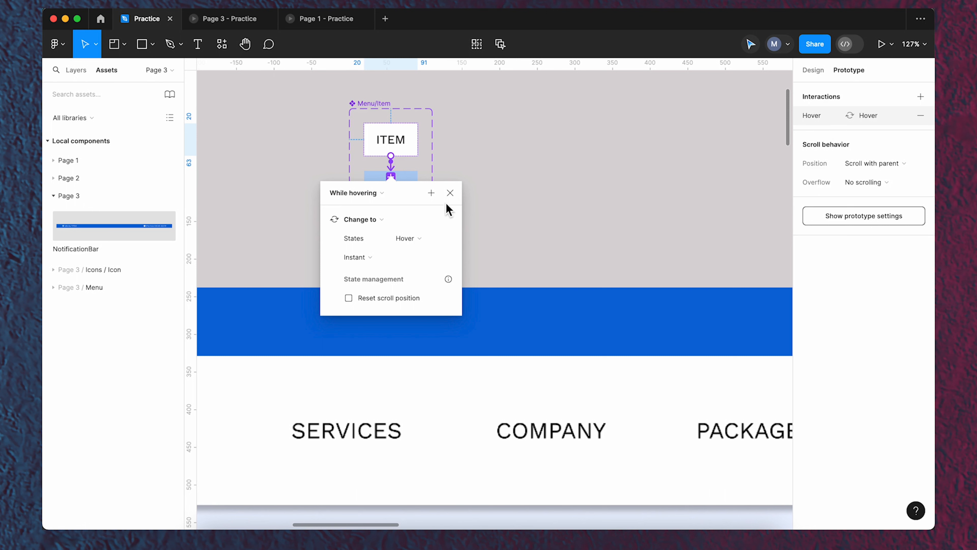
{"action": "left_click", "coordinate": [451, 193]}
{"action": "left_click", "coordinate": [814, 71]}
{"action": "left_click", "coordinate": [480, 136]}
Place an instance of the default Menu/Item variant beside the component set and change its text to SERVICES.
{"action": "left_click_drag", "start_coordinate": [403, 142], "coordinate": [530, 139]}
{"action": "left_click_drag", "start_coordinate": [537, 141], "coordinate": [550, 140]}
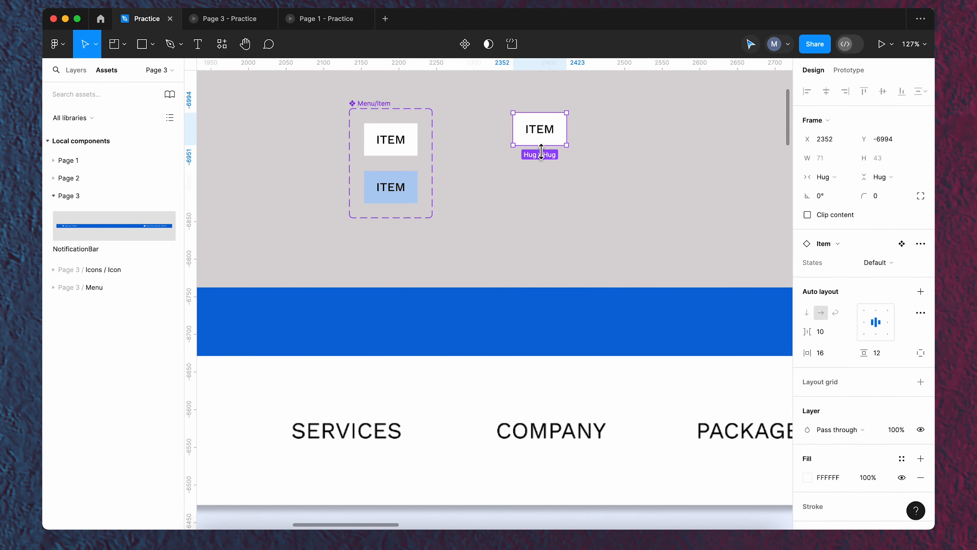
{"action": "double_click", "coordinate": [550, 137]}
{"action": "double_click", "coordinate": [548, 135]}
{"action": "type", "text": "SERVICES"}
{"action": "key", "text": "Escape"}
{"action": "left_click", "coordinate": [598, 148]}
Duplicate the SERVICES item three times to form a horizontal row with gaps of about 4 px.
{"action": "scroll", "coordinate": [597, 139], "scroll_direction": "right", "scroll_amount": 3}
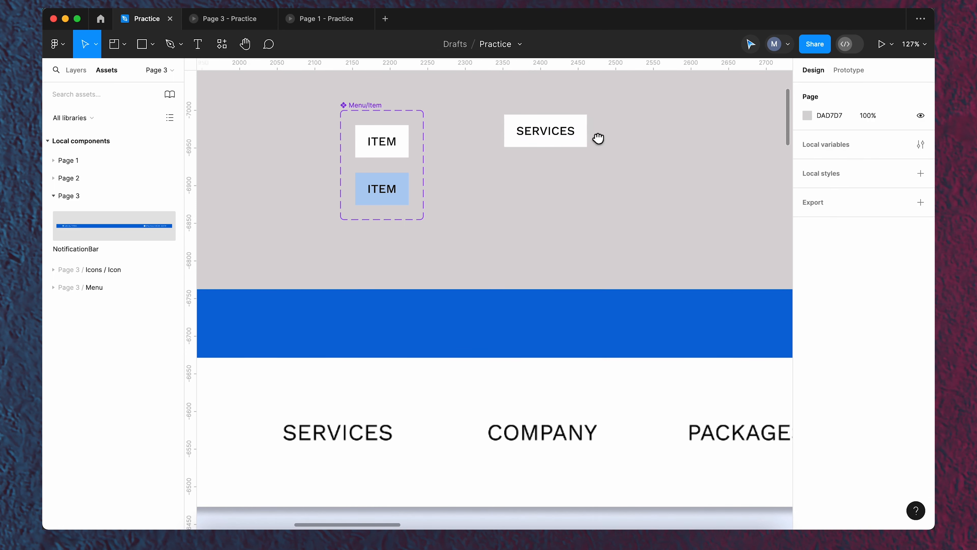
{"action": "left_click", "coordinate": [533, 145]}
{"action": "left_click_drag", "start_coordinate": [530, 144], "coordinate": [607, 144], "text": "alt"}
{"action": "key", "text": "super+d"}
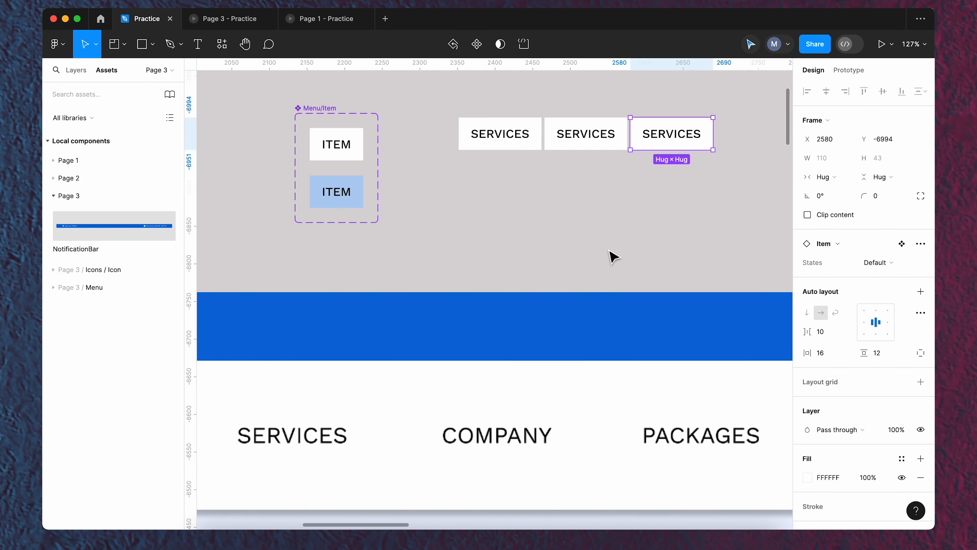
{"action": "scroll", "coordinate": [506, 241], "scroll_direction": "down", "scroll_amount": 5}
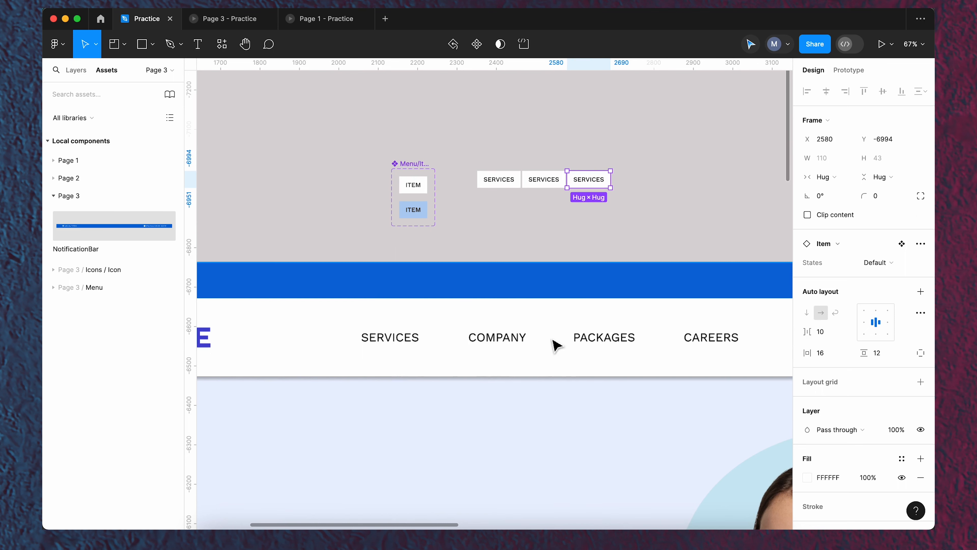
{"action": "key", "text": "super+d"}
Change the texts of the three duplicated items to COMPANY, PACKAGES and CAREERS, in row order.
{"action": "scroll", "coordinate": [635, 196], "scroll_direction": "up", "scroll_amount": 3}
{"action": "scroll", "coordinate": [650, 200], "scroll_direction": "up", "scroll_amount": 1}
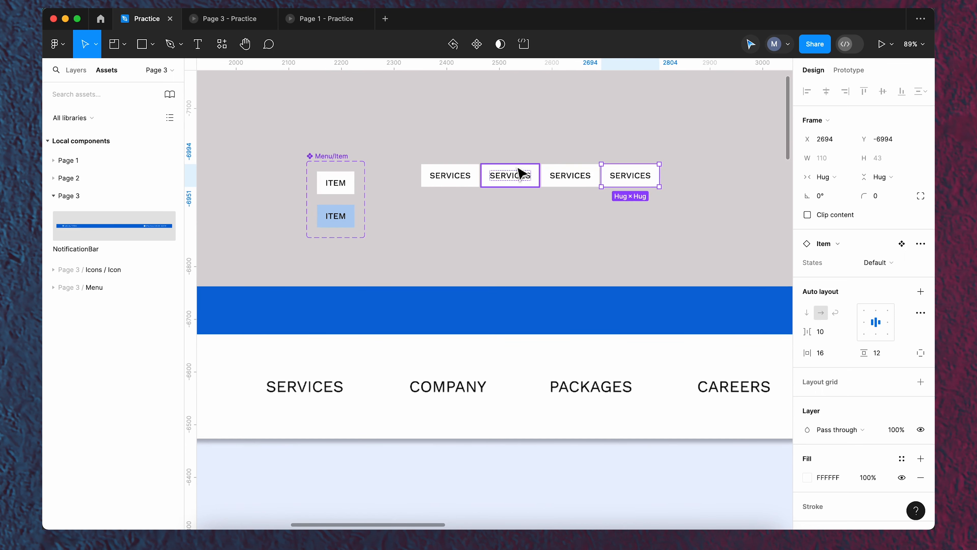
{"action": "double_click", "coordinate": [526, 185]}
{"action": "double_click", "coordinate": [525, 186]}
{"action": "type", "text": "COMPANY"}
{"action": "double_click", "coordinate": [570, 176]}
{"action": "type", "text": "PACKAGES"}
{"action": "left_click", "coordinate": [643, 183]}
{"action": "double_click", "coordinate": [647, 177]}
{"action": "type", "text": "CAREERS"}
{"action": "key", "text": "Escape"}
{"action": "left_click", "coordinate": [697, 174]}
Wrap the SERVICES, COMPANY, PACKAGES and CAREERS items together in one auto layout frame.
{"action": "scroll", "coordinate": [381, 231], "scroll_direction": "down", "scroll_amount": 2}
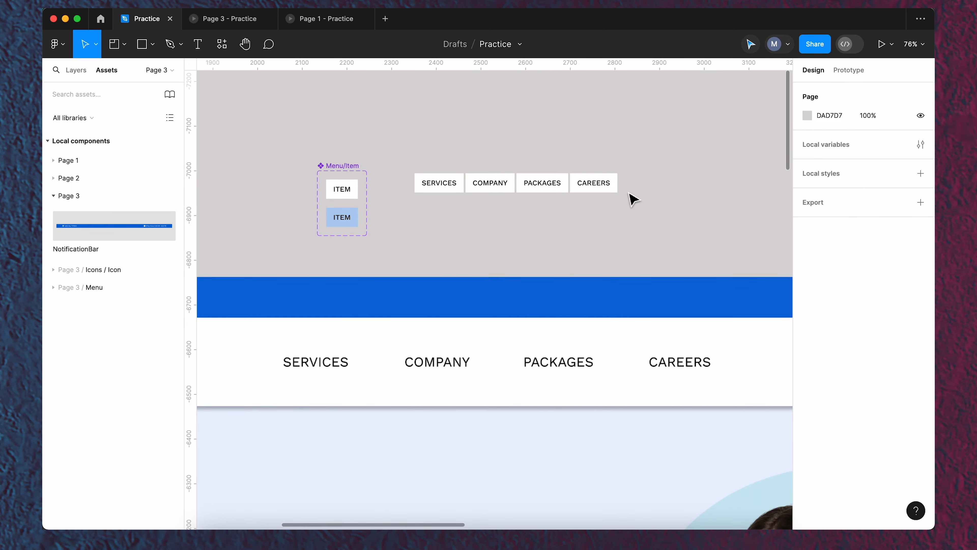
{"action": "left_click_drag", "start_coordinate": [640, 167], "coordinate": [427, 201]}
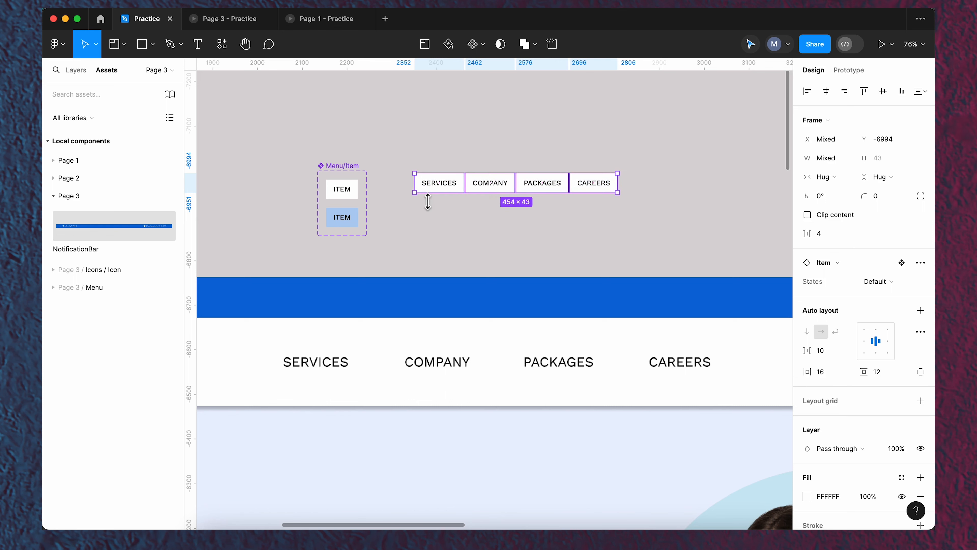
{"action": "key", "text": "shift+a"}
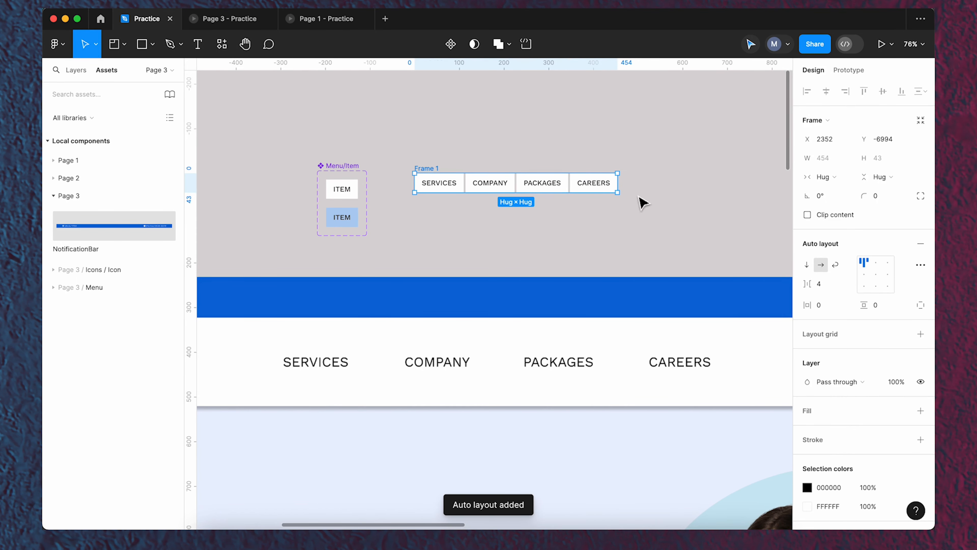
Set the horizontal spacing between the items in the menu row's auto layout frame to 0.
{"action": "left_click", "coordinate": [826, 285]}
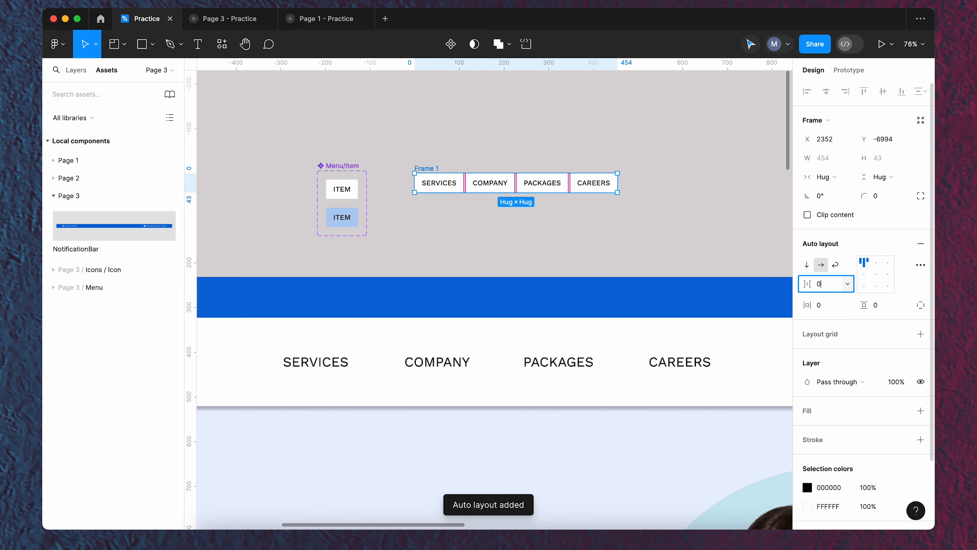
{"action": "type", "text": "0"}
{"action": "key", "text": "Return"}
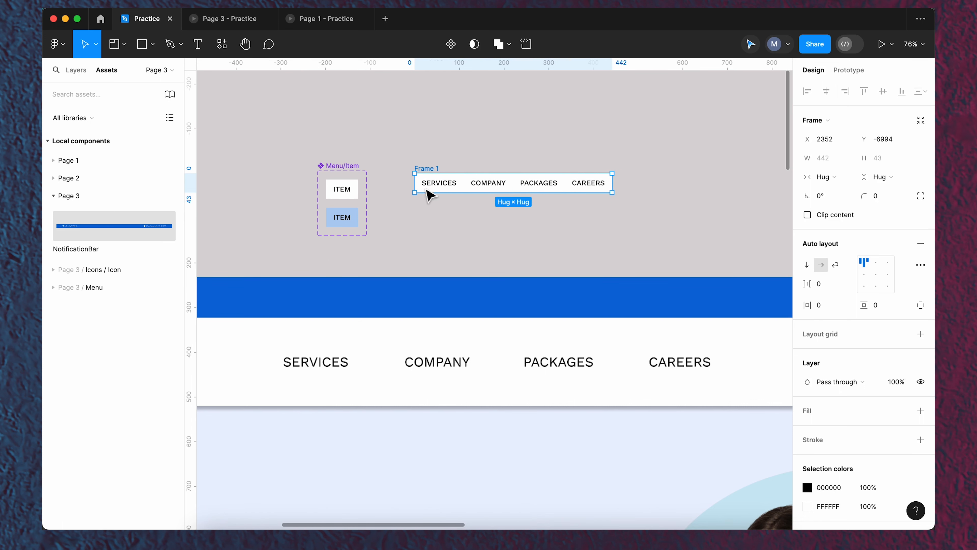
Rename the menu row frame as Items and move it slightly closer to the reference header.
{"action": "double_click", "coordinate": [430, 169]}
{"action": "left_click", "coordinate": [446, 160]}
{"action": "scroll", "coordinate": [365, 216], "scroll_direction": "down", "scroll_amount": 8, "text": "ctrl"}
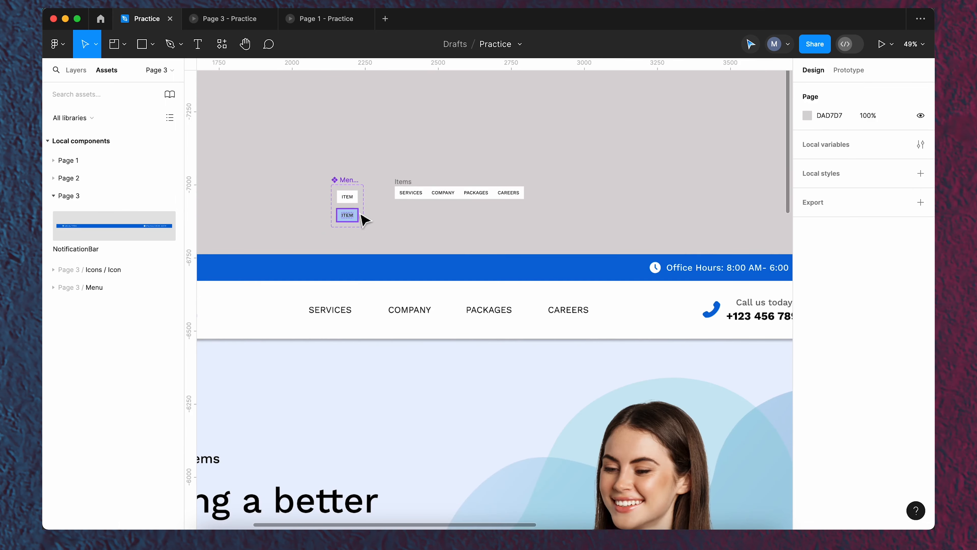
{"action": "scroll", "coordinate": [393, 198], "scroll_direction": "up", "scroll_amount": 4, "text": "ctrl"}
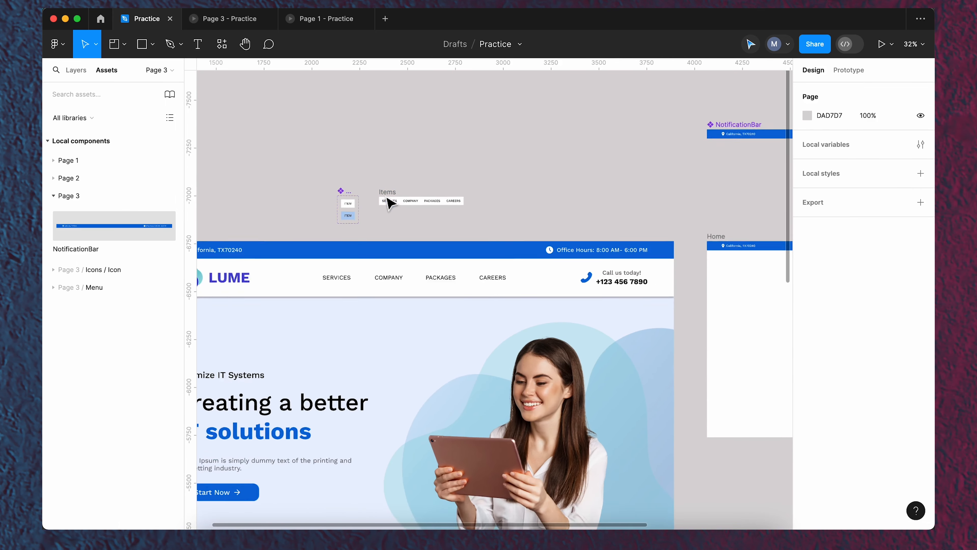
{"action": "mouse_move", "coordinate": [389, 197]}
{"action": "left_mouse_down"}
{"action": "mouse_move", "coordinate": [488, 199]}
{"action": "mouse_move", "coordinate": [387, 210]}
{"action": "left_mouse_up"}
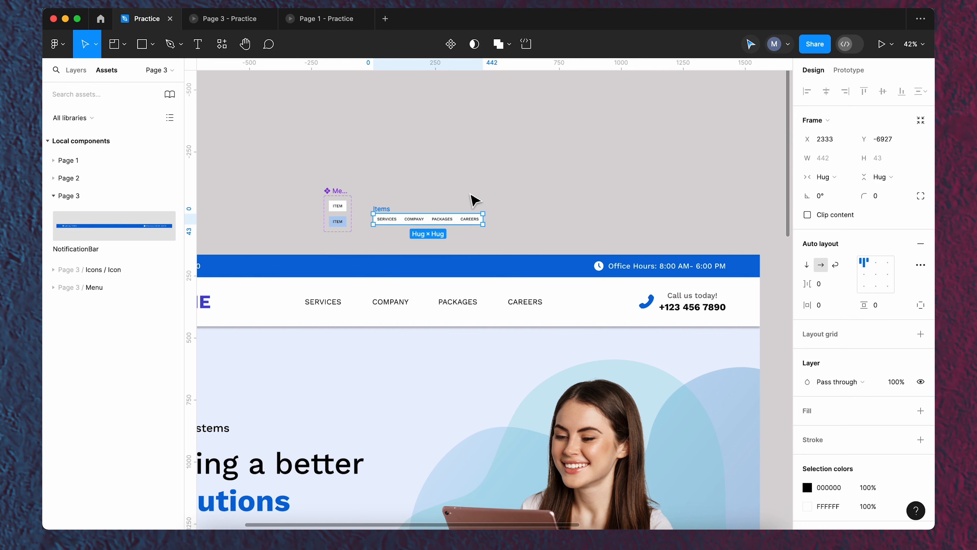
Add the text "call us today!" above the reference header's contact block and set its box to auto width.
{"action": "scroll", "coordinate": [635, 297], "scroll_direction": "down", "scroll_amount": 4}
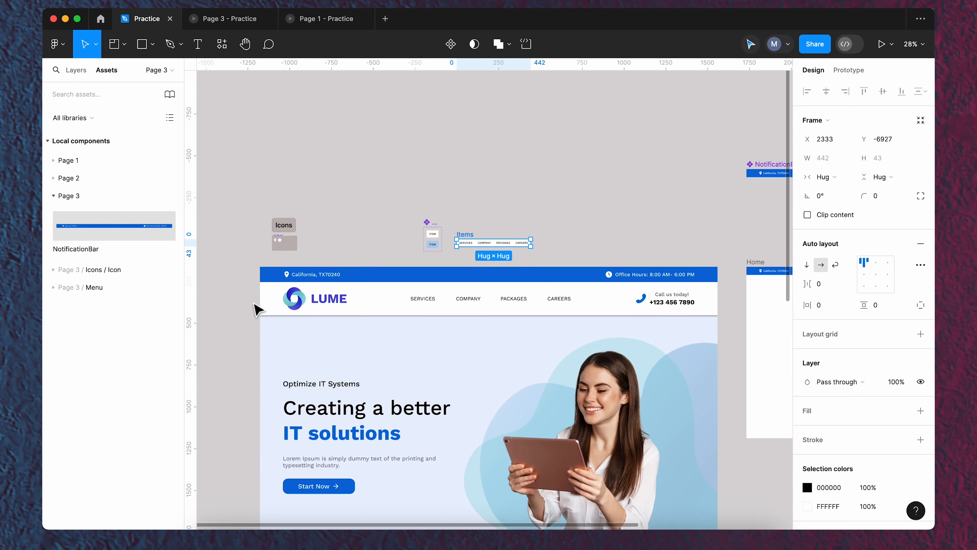
{"action": "scroll", "coordinate": [672, 302], "scroll_direction": "up", "scroll_amount": 7}
{"action": "left_click", "coordinate": [744, 190]}
{"action": "key", "text": "t"}
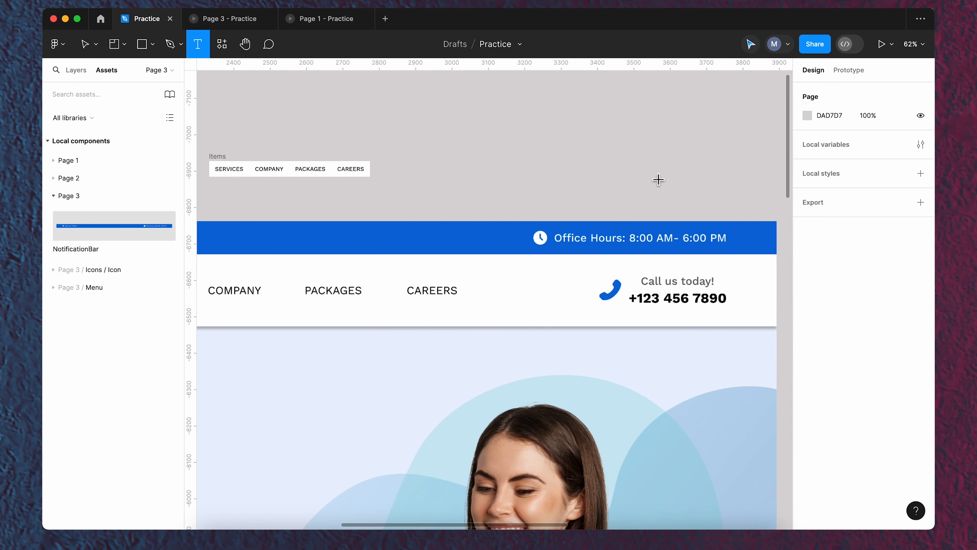
{"action": "left_click_drag", "start_coordinate": [619, 169], "coordinate": [736, 201]}
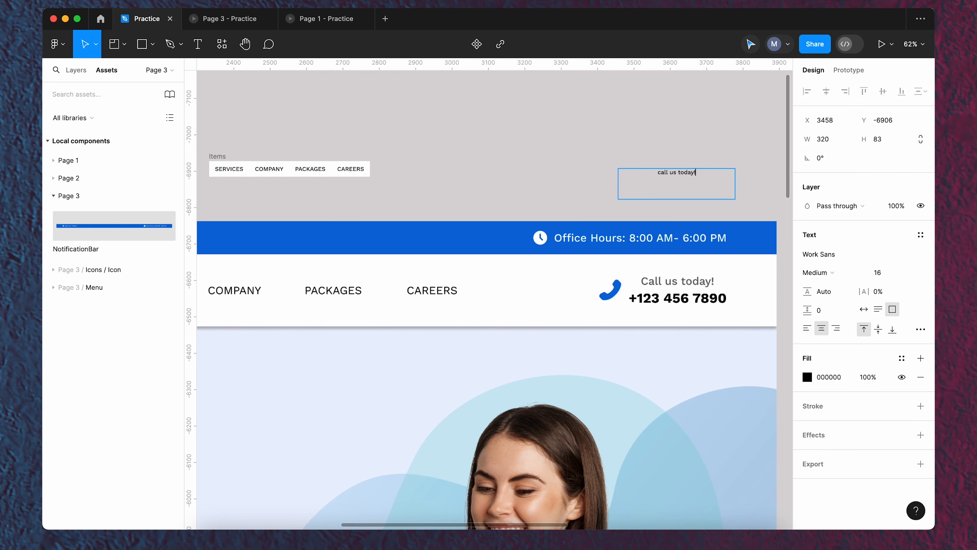
{"action": "scroll", "coordinate": [487, 296], "scroll_direction": "down", "scroll_amount": 1}
{"action": "left_click", "coordinate": [861, 310]}
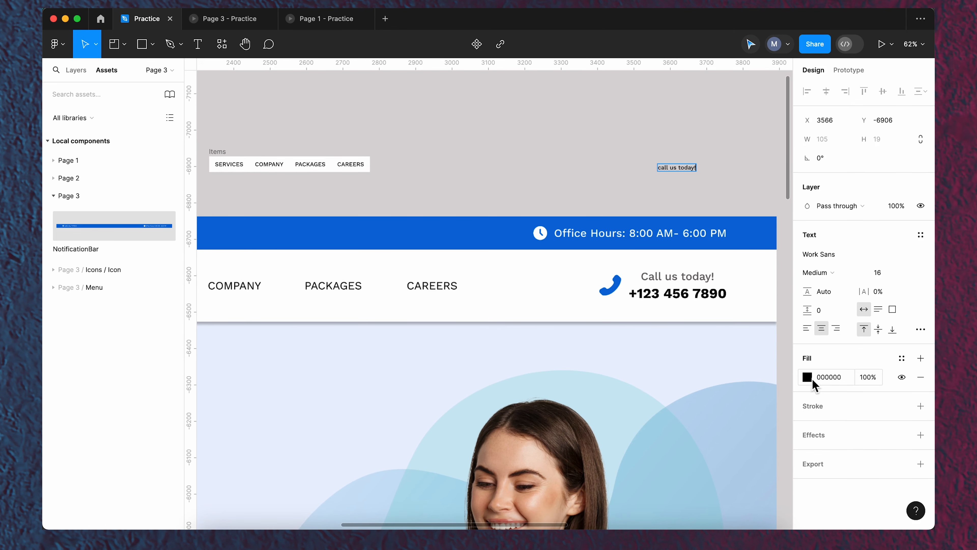
Set the fill of the "call us today!" text to the grey document color 979CAA.
{"action": "left_click", "coordinate": [812, 377]}
{"action": "left_click", "coordinate": [668, 387]}
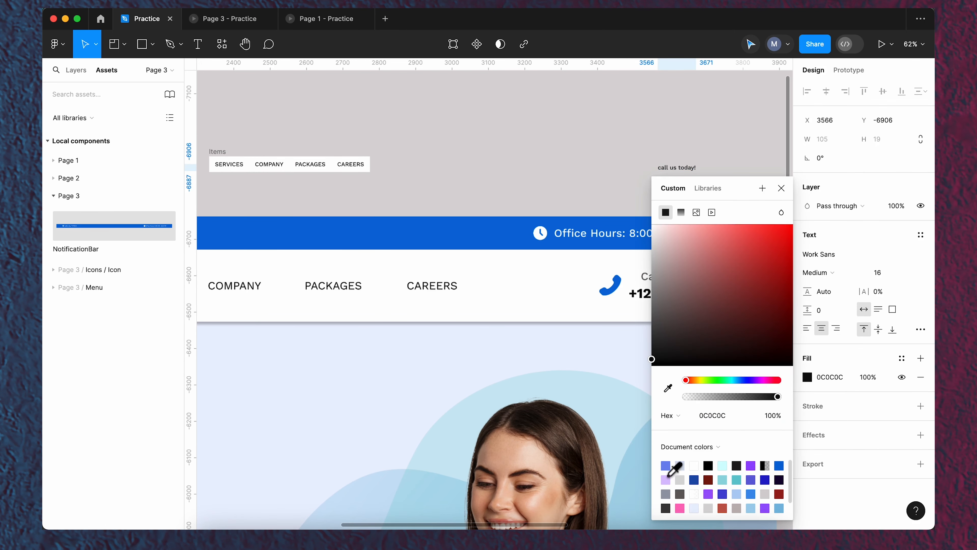
{"action": "left_click", "coordinate": [667, 494]}
{"action": "left_click", "coordinate": [781, 188]}
Duplicate the "call us today!" text directly below it and replace the copy's content with the reference phone number.
{"action": "scroll", "coordinate": [757, 175], "scroll_direction": "up", "scroll_amount": 5}
{"action": "left_click_drag", "start_coordinate": [656, 173], "coordinate": [655, 199], "text": "alt"}
{"action": "key", "text": "Return"}
{"action": "type", "text": "+123 456 8"}
{"action": "key", "text": "BackSpace"}
{"action": "type", "text": "7890"}
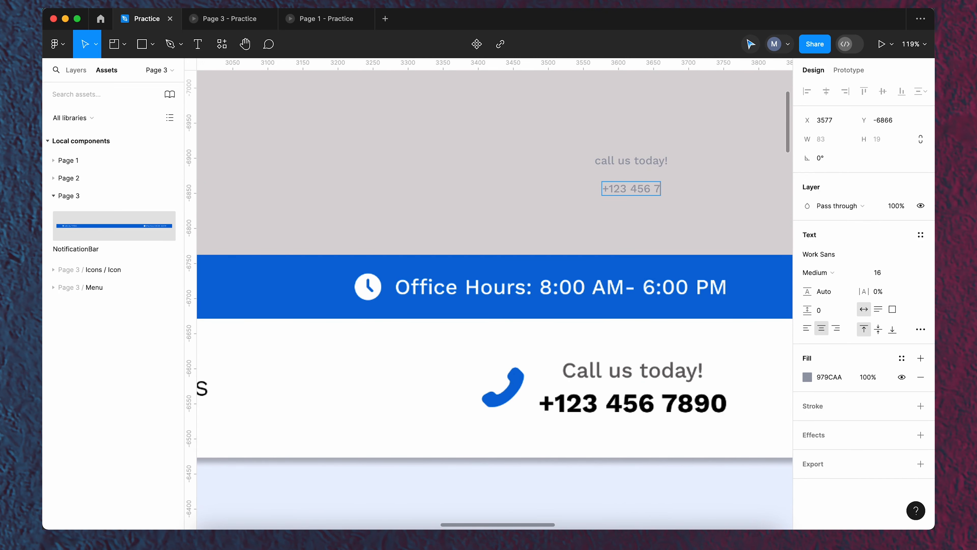
{"action": "key", "text": "Escape"}
Set the phone number text's fill to 000000 and increase its font size.
{"action": "left_click", "coordinate": [807, 377]}
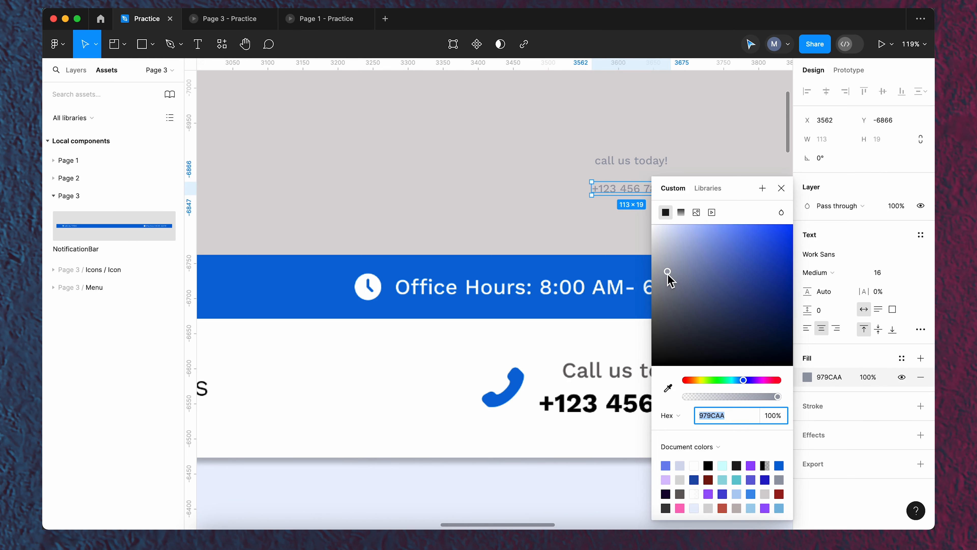
{"action": "type", "text": "000000"}
{"action": "key", "text": "Return"}
{"action": "key", "text": "Escape"}
{"action": "double_click", "coordinate": [654, 189]}
{"action": "left_click", "coordinate": [916, 272]}
{"action": "left_click", "coordinate": [885, 288]}
{"action": "key", "text": "Escape"}
Wrap the "call us today!" text and the phone number in a vertical auto layout frame with a spacing of 4.
{"action": "left_click", "coordinate": [669, 170], "text": "shift"}
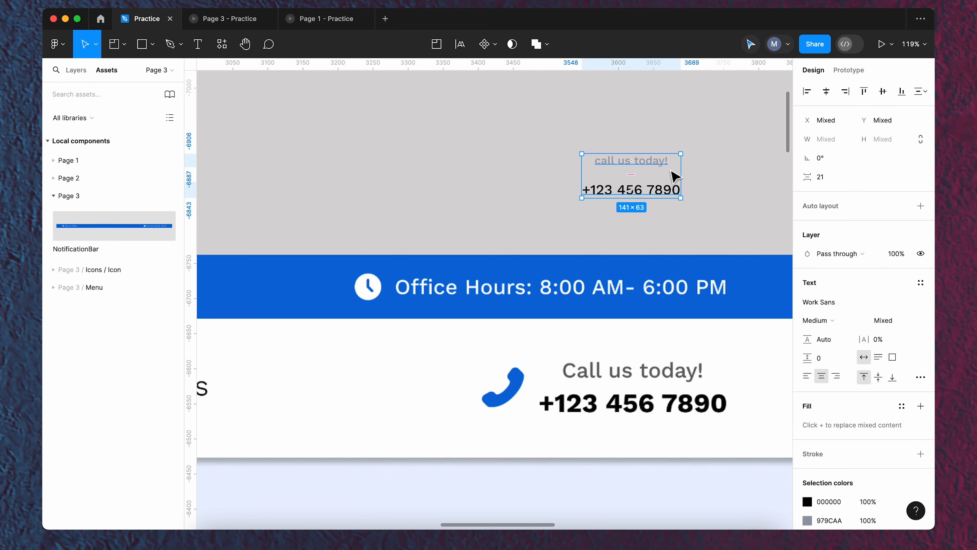
{"action": "key", "text": "shift+a"}
{"action": "left_click", "coordinate": [821, 288]}
{"action": "type", "text": "0"}
{"action": "key", "text": "Return"}
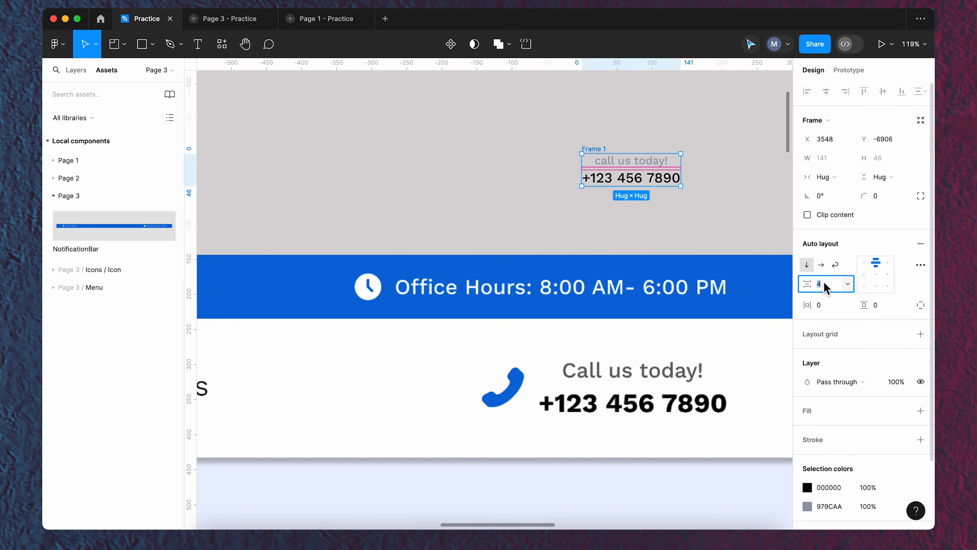
{"action": "type", "text": "8"}
{"action": "key", "text": "Return"}
{"action": "key", "text": "Escape"}
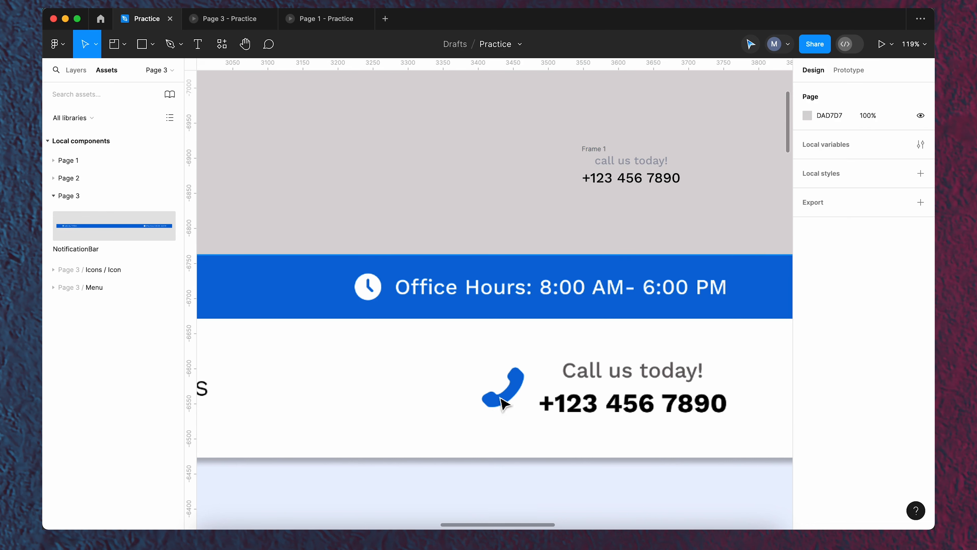
Open the Iconify plugin and search the Google Material Icons collection for phone.
{"action": "right_click", "coordinate": [409, 158]}
{"action": "mouse_move", "coordinate": [454, 257]}
{"action": "left_click", "coordinate": [565, 272]}
{"action": "key", "text": "BackSpace"}
{"action": "key", "text": "BackSpace"}
{"action": "key", "text": "BackSpace"}
{"action": "key", "text": "BackSpace"}
{"action": "type", "text": "phone"}
{"action": "left_click_drag", "start_coordinate": [670, 81], "coordinate": [663, 70]}
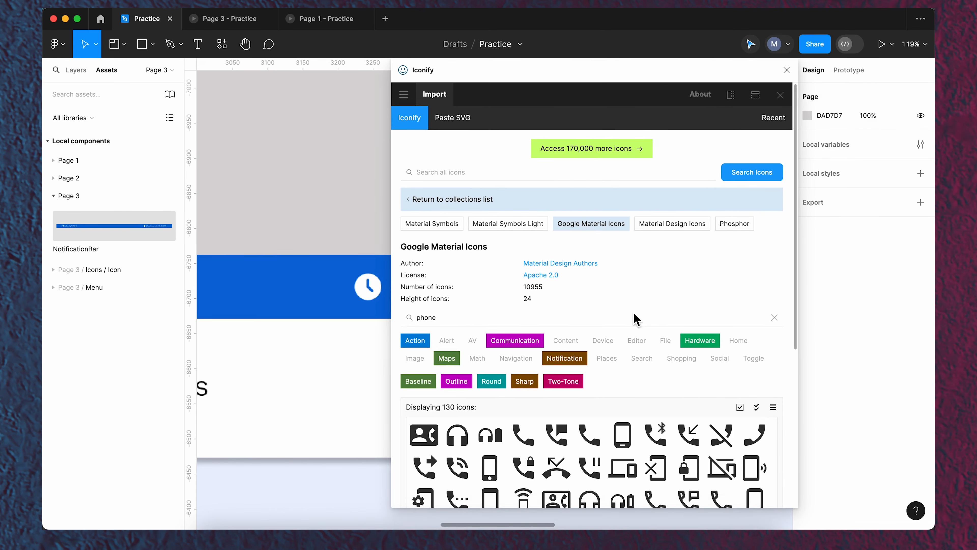
Find the ic:round-phone icon in the results and import it in white at height 24.
{"action": "scroll", "coordinate": [631, 324], "scroll_direction": "down", "scroll_amount": 10}
{"action": "scroll", "coordinate": [635, 331], "scroll_direction": "up", "scroll_amount": 5}
{"action": "scroll", "coordinate": [634, 335], "scroll_direction": "up", "scroll_amount": 2}
{"action": "left_click", "coordinate": [593, 465]}
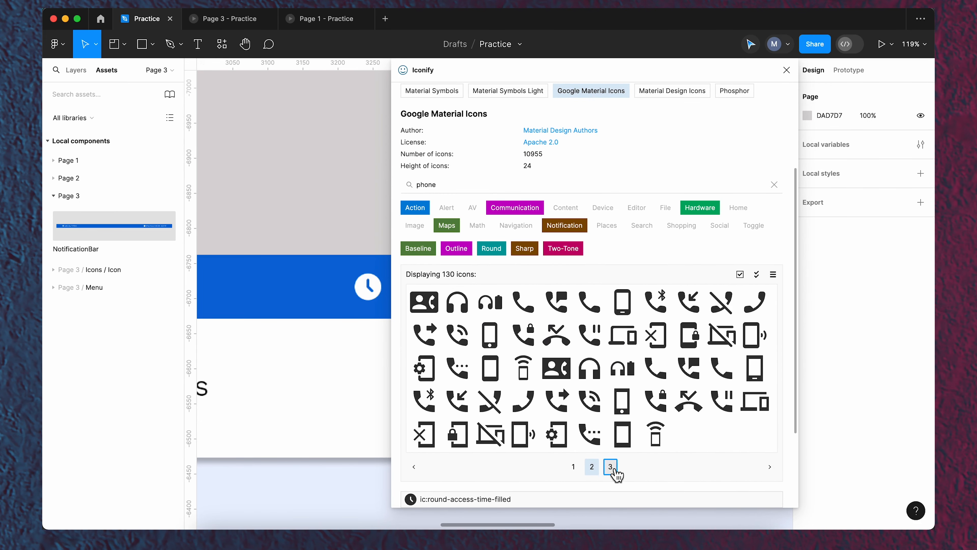
{"action": "left_click", "coordinate": [610, 467]}
{"action": "left_click", "coordinate": [592, 467]}
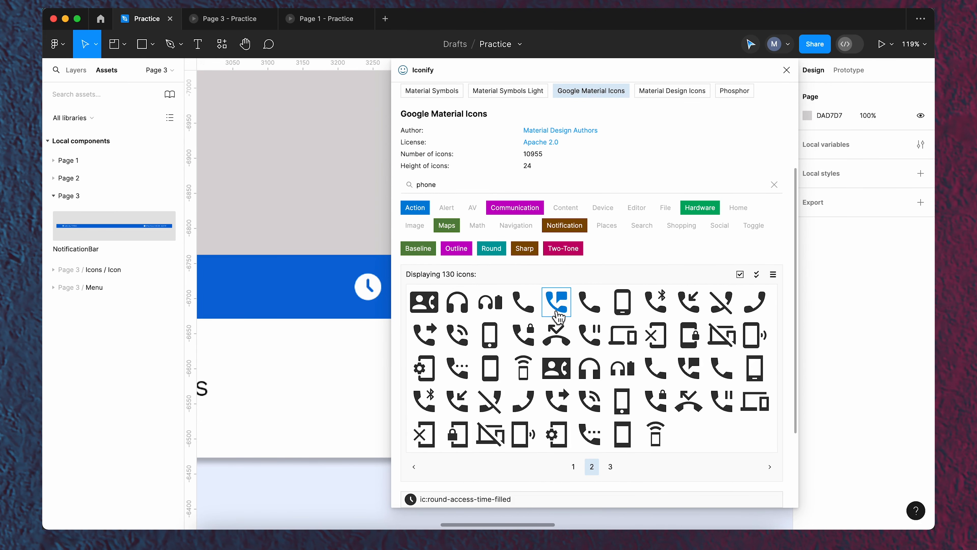
{"action": "left_click", "coordinate": [595, 307]}
{"action": "left_click", "coordinate": [612, 496]}
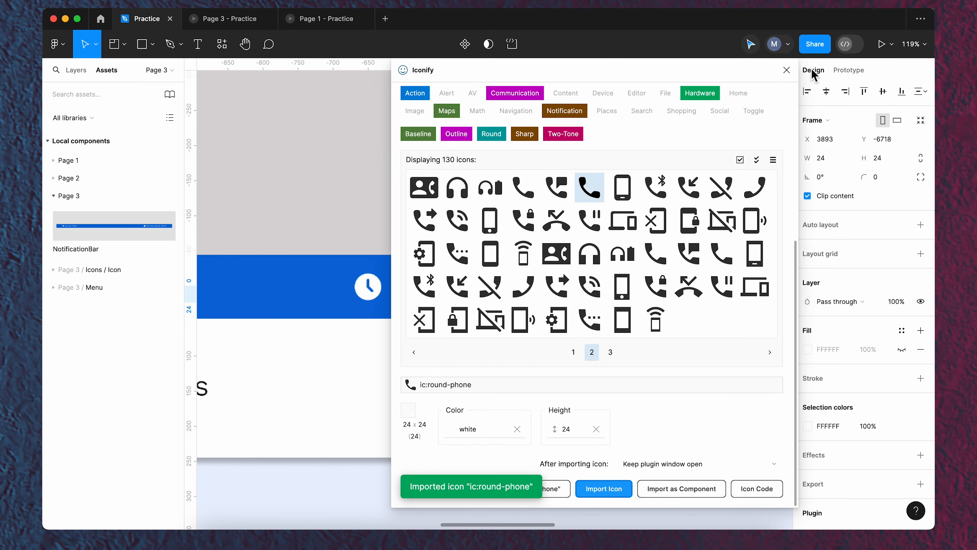
Move the imported phone icon to the empty canvas area beside the contact text frame.
{"action": "scroll", "coordinate": [465, 296], "scroll_direction": "down", "scroll_amount": 5}
{"action": "scroll", "coordinate": [617, 288], "scroll_direction": "up", "scroll_amount": 5}
{"action": "left_click_drag", "start_coordinate": [567, 307], "coordinate": [249, 184]}
{"action": "scroll", "coordinate": [257, 161], "scroll_direction": "left", "scroll_amount": 6}
{"action": "scroll", "coordinate": [541, 202], "scroll_direction": "up", "scroll_amount": 5}
Rename the phone icon's frame as Icon/Phone and turn it into a component.
{"action": "left_click", "coordinate": [478, 178]}
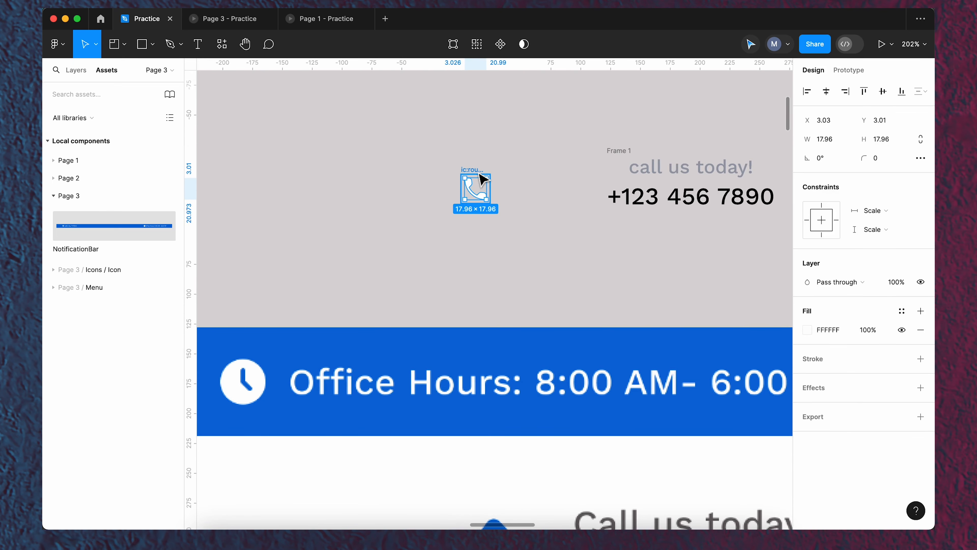
{"action": "left_click", "coordinate": [476, 171]}
{"action": "double_click", "coordinate": [476, 170]}
{"action": "type", "text": "Icon/P"}
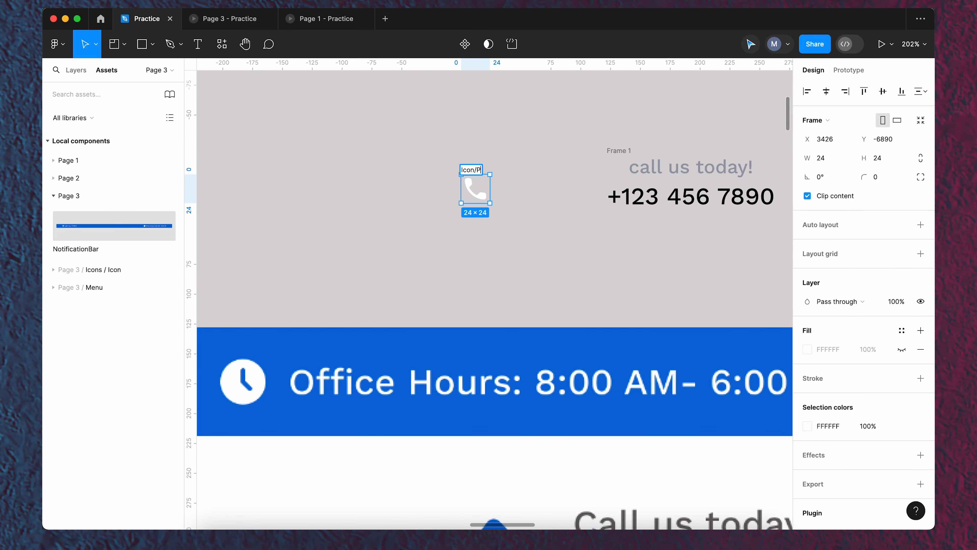
{"action": "left_click", "coordinate": [508, 150]}
{"action": "left_click", "coordinate": [482, 169]}
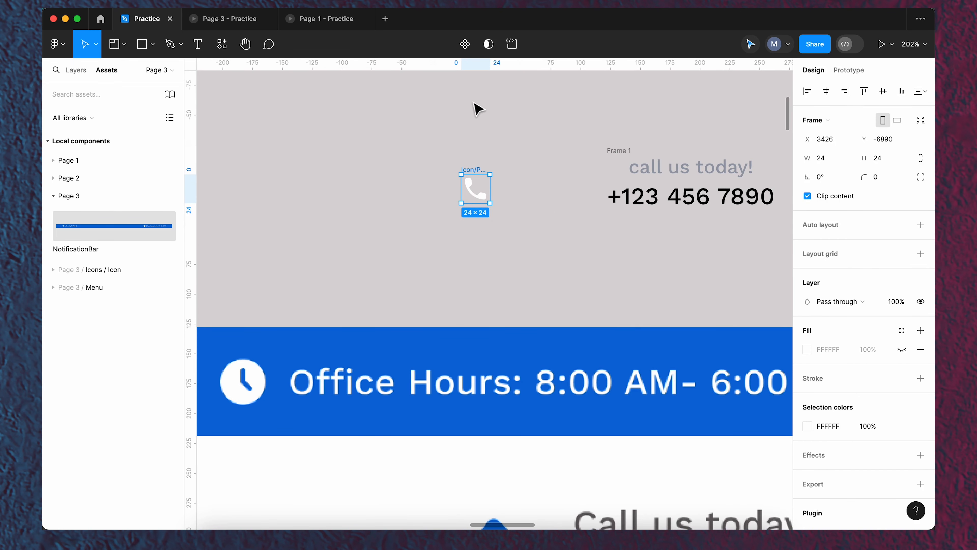
{"action": "left_click", "coordinate": [466, 44]}
Move the Icon/Phone component into the Icons section, next to Icon/Time.
{"action": "scroll", "coordinate": [554, 157], "scroll_direction": "down", "scroll_amount": 5}
{"action": "scroll", "coordinate": [524, 174], "scroll_direction": "down", "scroll_amount": 2}
{"action": "scroll", "coordinate": [526, 176], "scroll_direction": "up", "scroll_amount": 5}
{"action": "key", "text": "super+x"}
{"action": "scroll", "coordinate": [526, 178], "scroll_direction": "down", "scroll_amount": 10}
{"action": "left_click_drag", "start_coordinate": [328, 136], "coordinate": [456, 139]}
{"action": "scroll", "coordinate": [322, 212], "scroll_direction": "up", "scroll_amount": 10}
{"action": "left_click", "coordinate": [365, 194]}
{"action": "key", "text": "super+v"}
Create an instance of the Icon/Phone component and move it in front of the phone number text.
{"action": "left_click_drag", "start_coordinate": [356, 258], "coordinate": [577, 206]}
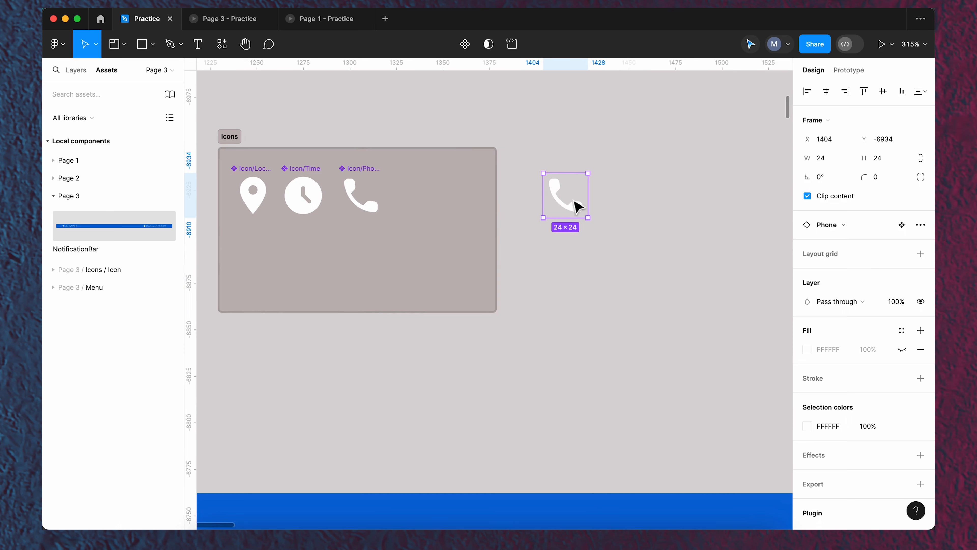
{"action": "key", "text": "super+x"}
{"action": "scroll", "coordinate": [404, 220], "scroll_direction": "down", "scroll_amount": 10}
{"action": "scroll", "coordinate": [476, 190], "scroll_direction": "right", "scroll_amount": 5}
{"action": "scroll", "coordinate": [377, 220], "scroll_direction": "up", "scroll_amount": 8}
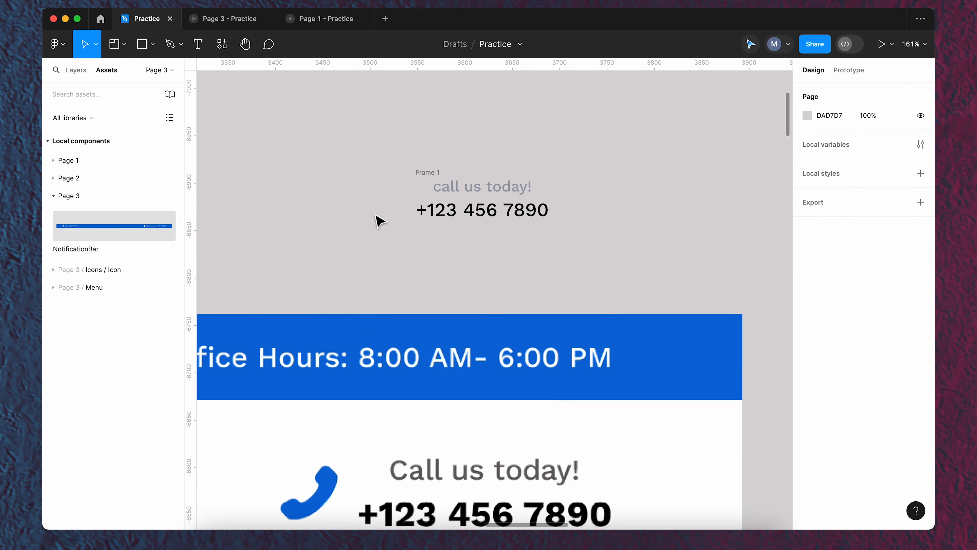
{"action": "key", "text": "super+v"}
{"action": "left_click_drag", "start_coordinate": [487, 296], "coordinate": [385, 222]}
{"action": "scroll", "coordinate": [349, 395], "scroll_direction": "down", "scroll_amount": 5}
{"action": "scroll", "coordinate": [388, 102], "scroll_direction": "up", "scroll_amount": 1}
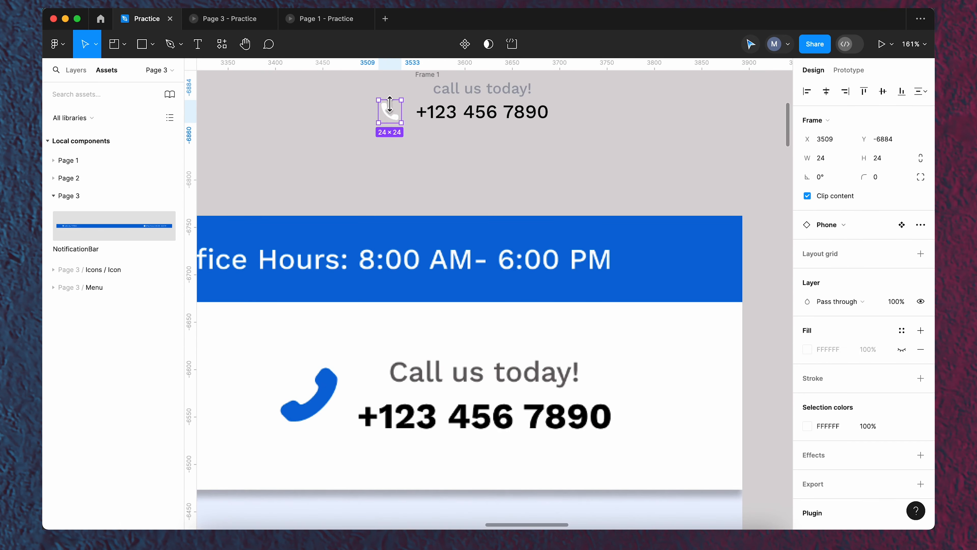
Flip the phone icon instance horizontally and recolor it with the blue 086AD9 sampled from the reference phone icon.
{"action": "right_click", "coordinate": [400, 121]}
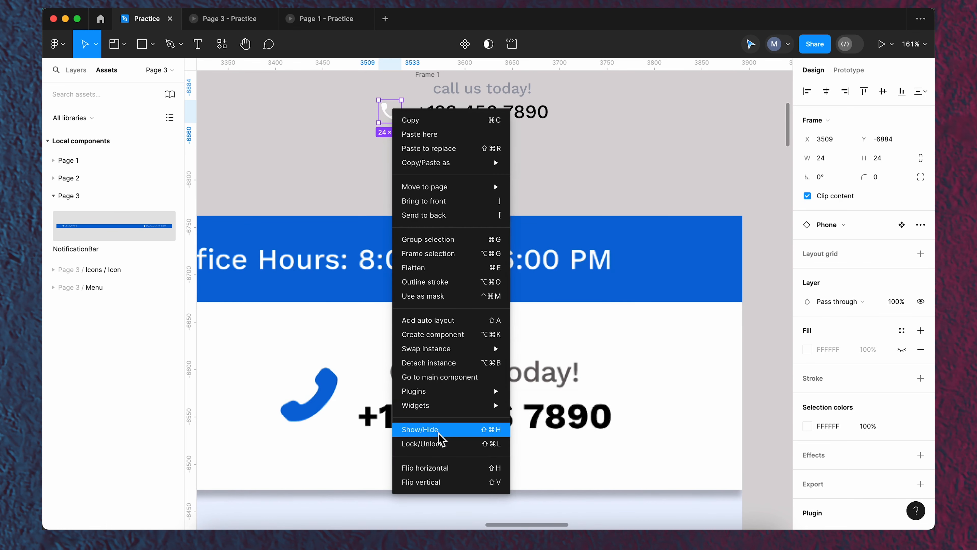
{"action": "left_click", "coordinate": [459, 466]}
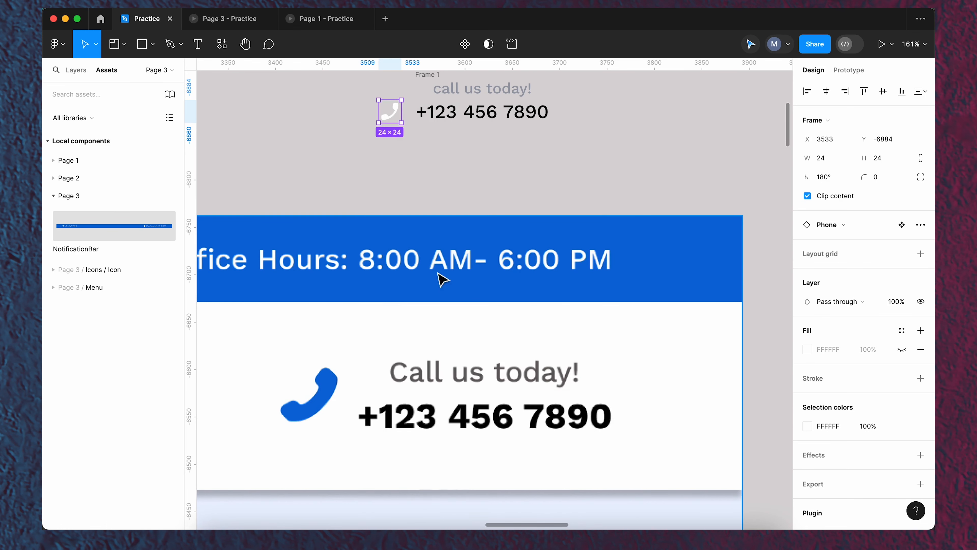
{"action": "left_click", "coordinate": [808, 426]}
{"action": "left_click", "coordinate": [668, 387]}
{"action": "left_click", "coordinate": [332, 376]}
{"action": "left_click", "coordinate": [488, 193]}
Resize the phone icon instance proportionally to 40 and position it just before the contact text frame.
{"action": "scroll", "coordinate": [504, 180], "scroll_direction": "up", "scroll_amount": 1}
{"action": "left_click_drag", "start_coordinate": [395, 127], "coordinate": [402, 125]}
{"action": "scroll", "coordinate": [404, 133], "scroll_direction": "up", "scroll_amount": 3}
{"action": "left_click", "coordinate": [921, 157]}
{"action": "left_click", "coordinate": [878, 158]}
{"action": "type", "text": "40"}
{"action": "key", "text": "Return"}
{"action": "scroll", "coordinate": [418, 179], "scroll_direction": "up", "scroll_amount": 2}
{"action": "left_click_drag", "start_coordinate": [401, 179], "coordinate": [397, 156]}
Wrap the phone icon and contact text in a horizontal auto layout frame with a spacing of 8, named CallUs.
{"action": "left_click", "coordinate": [441, 121]}
{"action": "left_click", "coordinate": [406, 144], "text": "shift"}
{"action": "key", "text": "shift+a"}
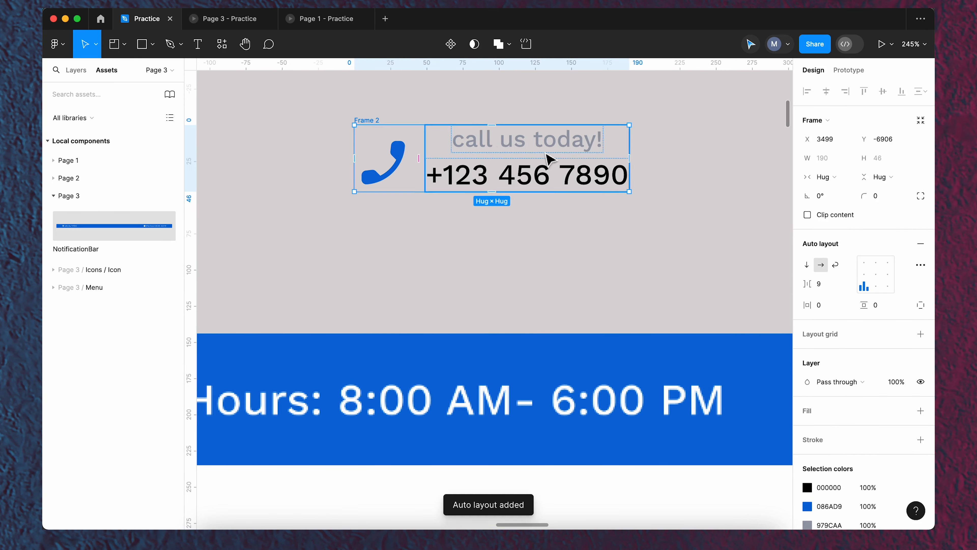
{"action": "left_click", "coordinate": [822, 286]}
{"action": "type", "text": "8"}
{"action": "key", "text": "Return"}
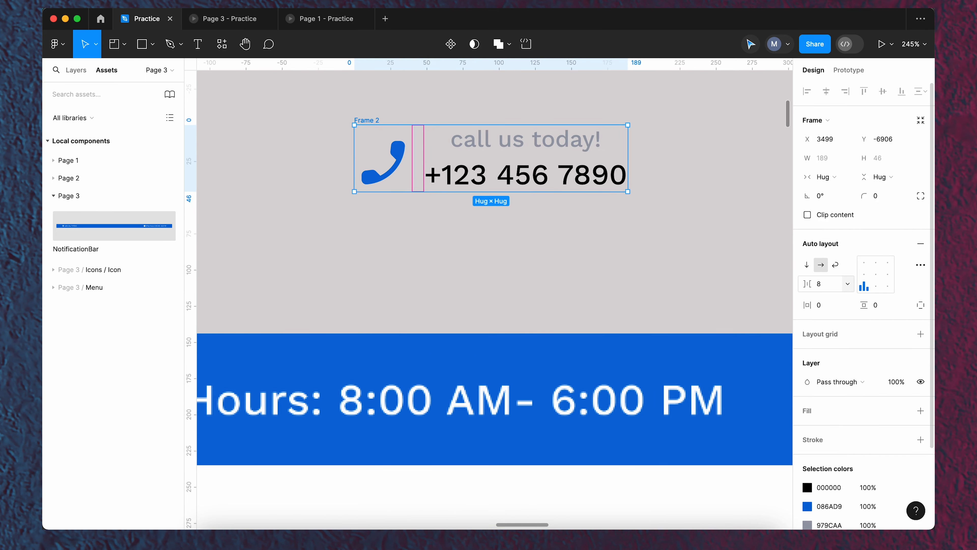
{"action": "left_click", "coordinate": [456, 209]}
{"action": "scroll", "coordinate": [455, 210], "scroll_direction": "down", "scroll_amount": 5}
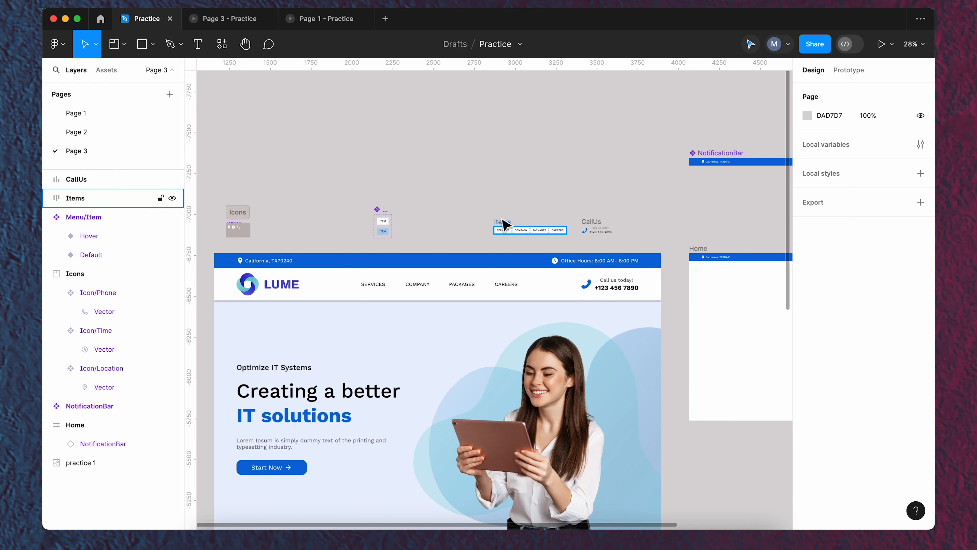
Paste the copied LUME logo frame between the Menu/Item component set and the Items frame and rename it Logo.
{"action": "scroll", "coordinate": [501, 224], "scroll_direction": "up", "scroll_amount": 1}
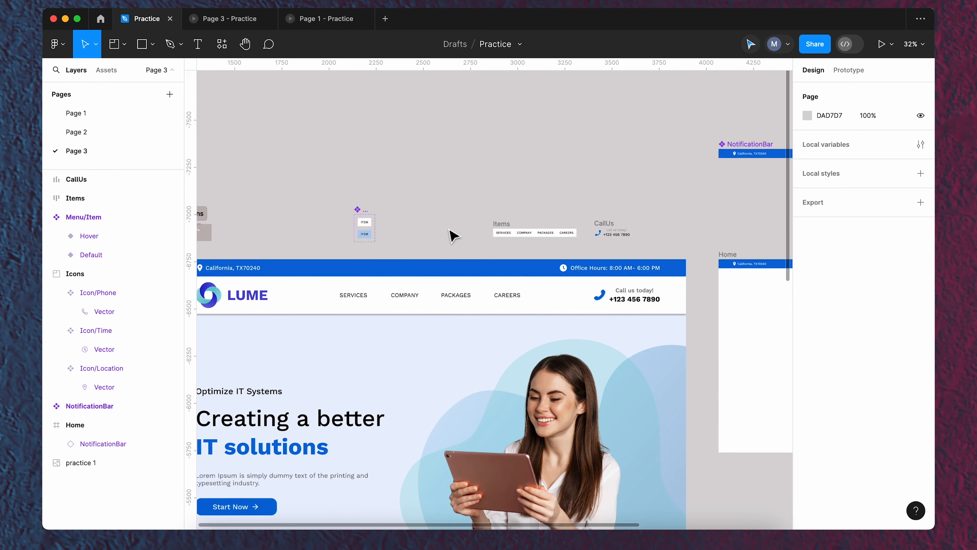
{"action": "key", "text": "ctrl+v"}
{"action": "left_click_drag", "start_coordinate": [489, 288], "coordinate": [450, 233]}
{"action": "double_click", "coordinate": [451, 221]}
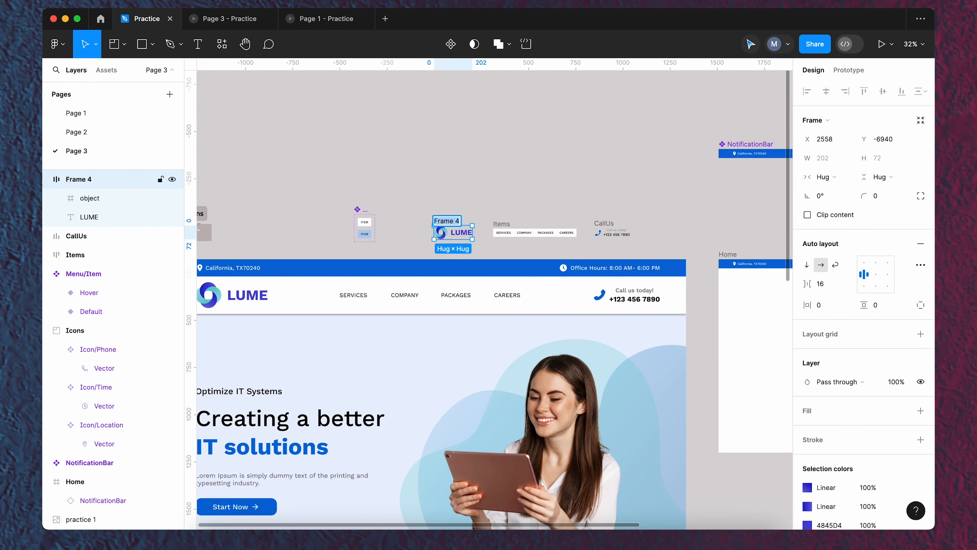
{"action": "type", "text": "Logo"}
{"action": "left_click", "coordinate": [479, 196]}
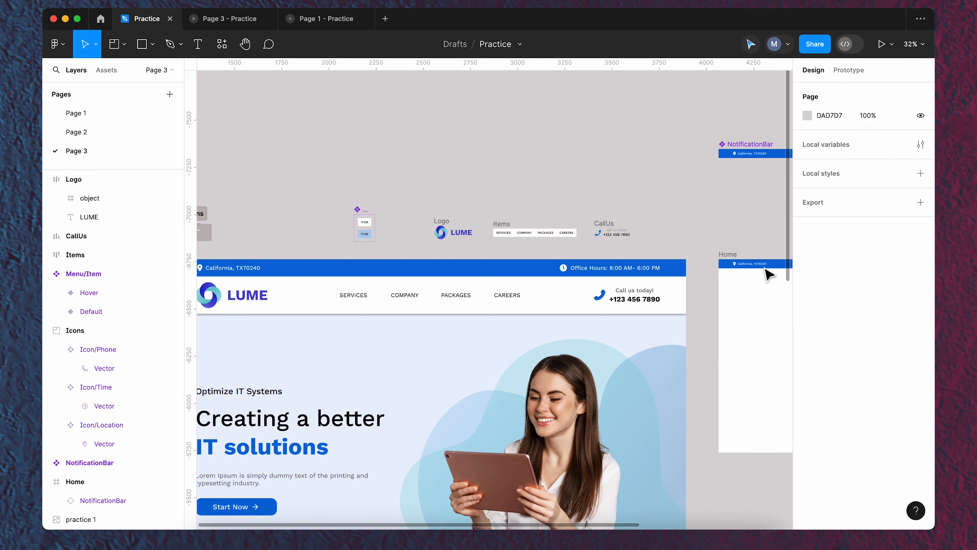
Wrap the Logo, Items and CallUs frames together in one horizontal auto layout frame.
{"action": "scroll", "coordinate": [648, 242], "scroll_direction": "up", "scroll_amount": 1}
{"action": "left_click_drag", "start_coordinate": [662, 231], "coordinate": [399, 251]}
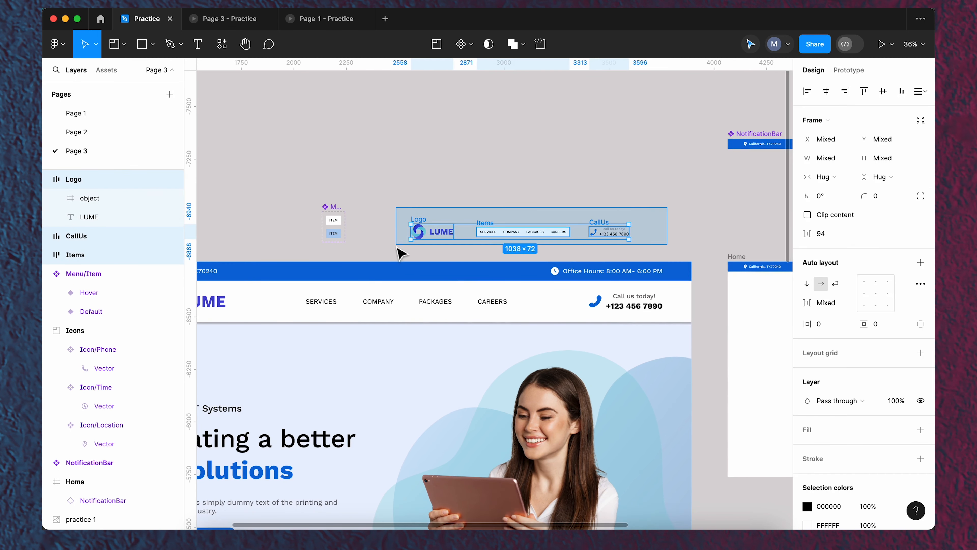
{"action": "key", "text": "shift+a"}
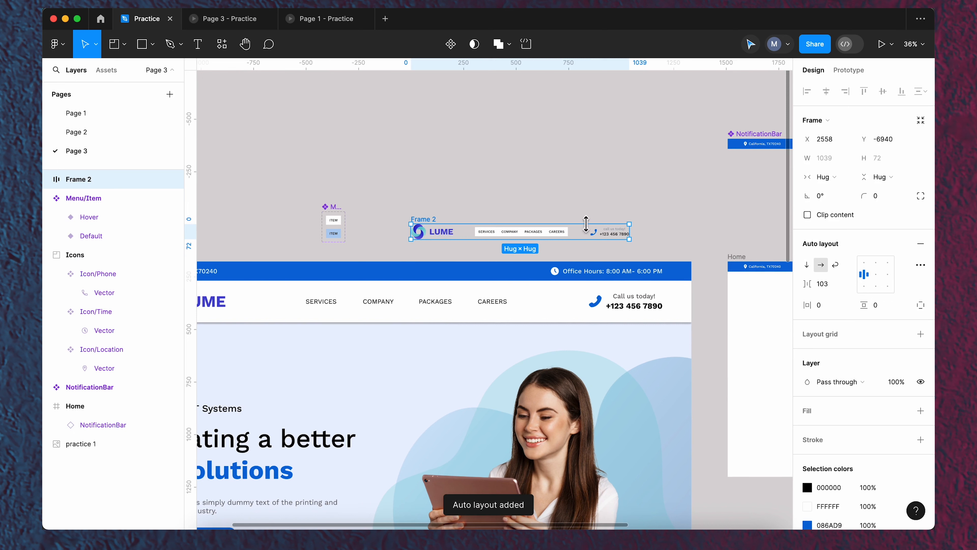
Rename the combined auto layout frame Navbar and move it between the NotificationBar component and the Home frame.
{"action": "double_click", "coordinate": [429, 220]}
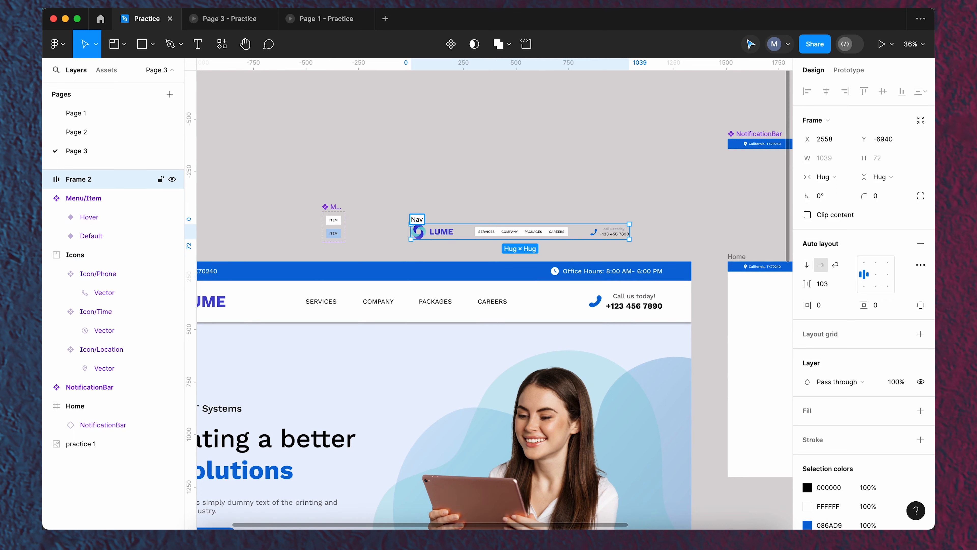
{"action": "left_click", "coordinate": [604, 179]}
{"action": "mouse_move", "coordinate": [430, 223]}
{"action": "left_mouse_down"}
{"action": "mouse_move", "coordinate": [427, 212]}
{"action": "mouse_move", "coordinate": [444, 225]}
{"action": "left_mouse_up"}
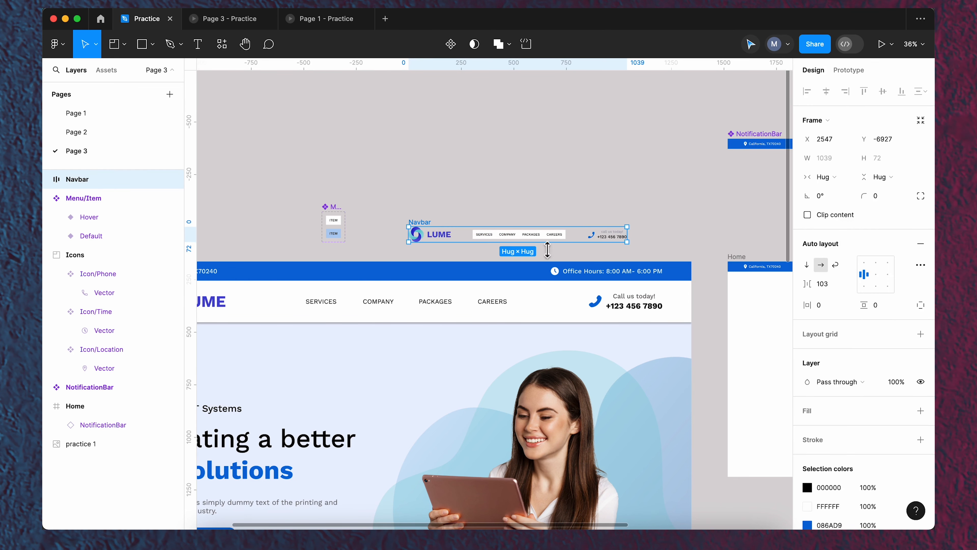
{"action": "left_click_drag", "start_coordinate": [443, 227], "coordinate": [685, 212]}
{"action": "scroll", "coordinate": [685, 211], "scroll_direction": "right", "scroll_amount": 10}
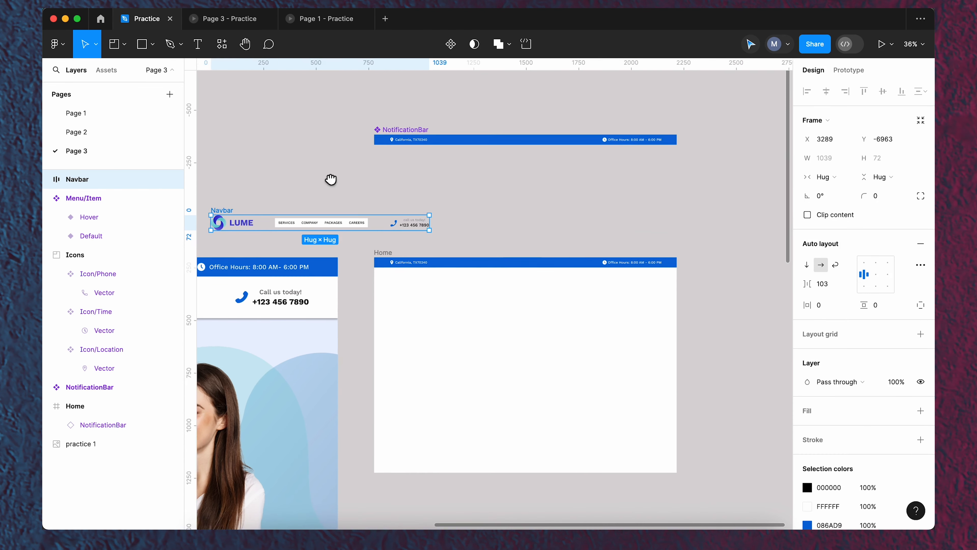
{"action": "left_click_drag", "start_coordinate": [246, 205], "coordinate": [379, 223]}
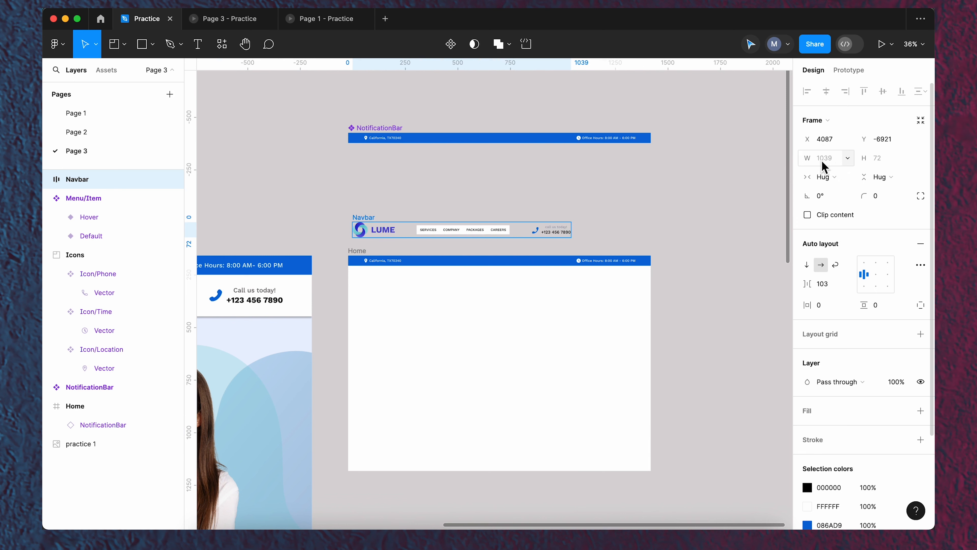
{"action": "left_click_drag", "start_coordinate": [385, 218], "coordinate": [404, 212]}
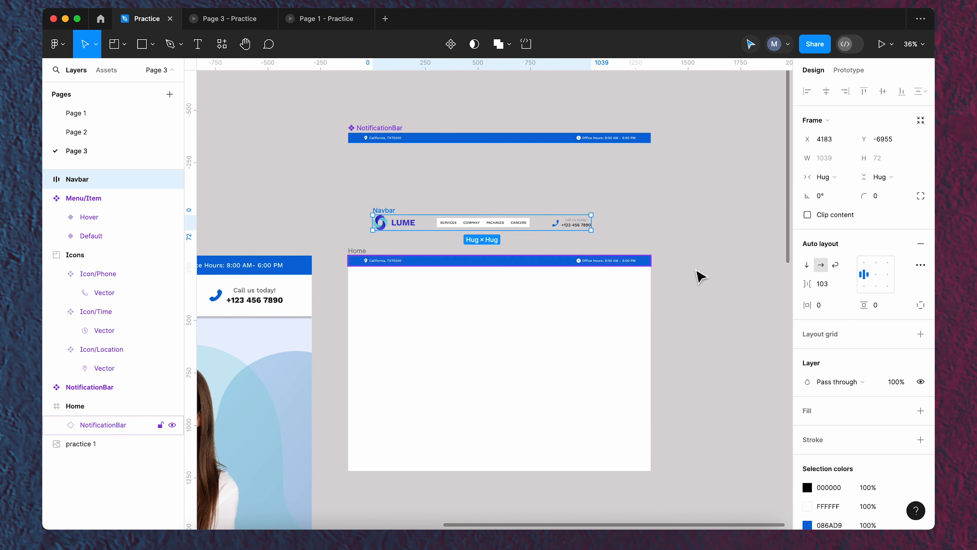
Set the Navbar's horizontal padding to 72 and reposition it above the Home frame.
{"action": "left_click", "coordinate": [838, 310]}
{"action": "type", "text": "7"}
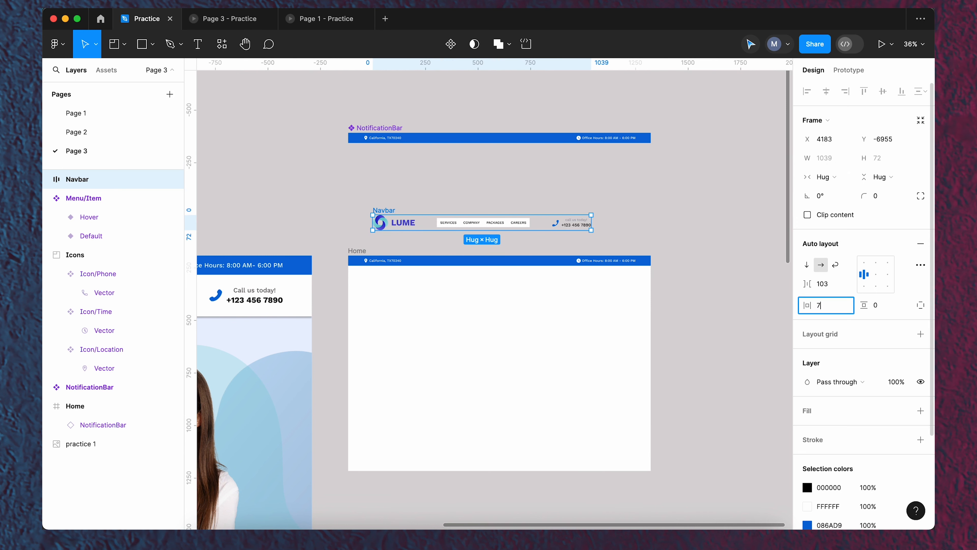
{"action": "type", "text": "2"}
{"action": "key", "text": "Return"}
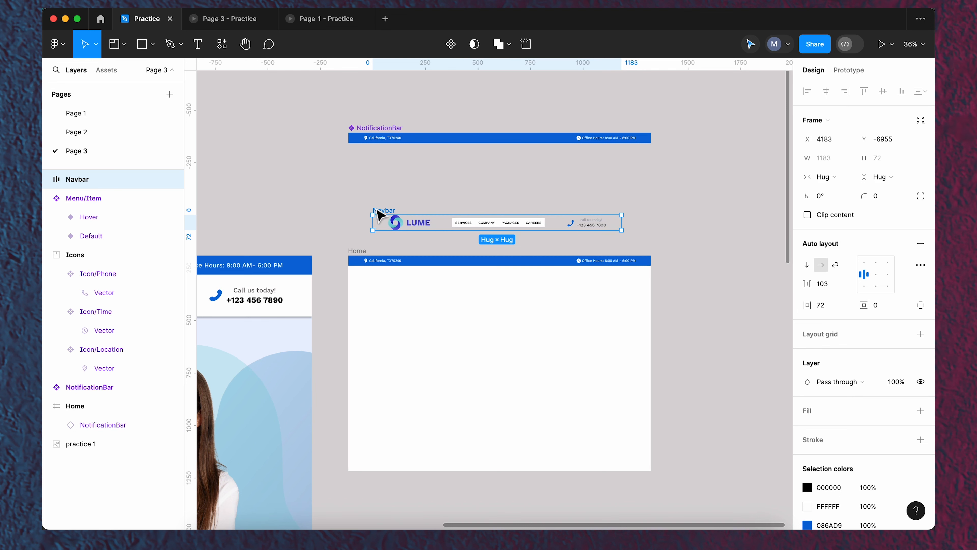
{"action": "left_click_drag", "start_coordinate": [384, 217], "coordinate": [369, 208]}
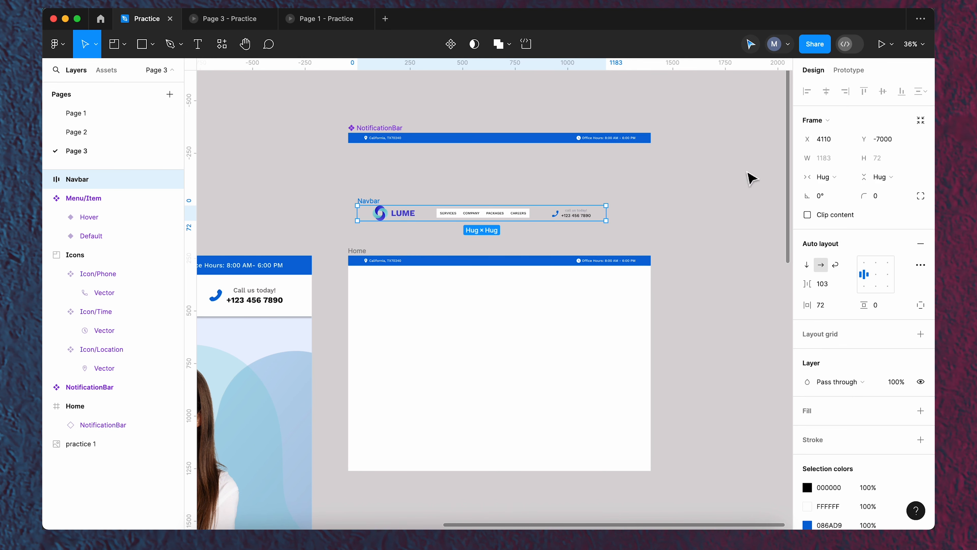
Increase the spacing between the Navbar's Logo, Items and CallUs blocks to 232.
{"action": "left_click_drag", "start_coordinate": [807, 283], "coordinate": [71, 283]}
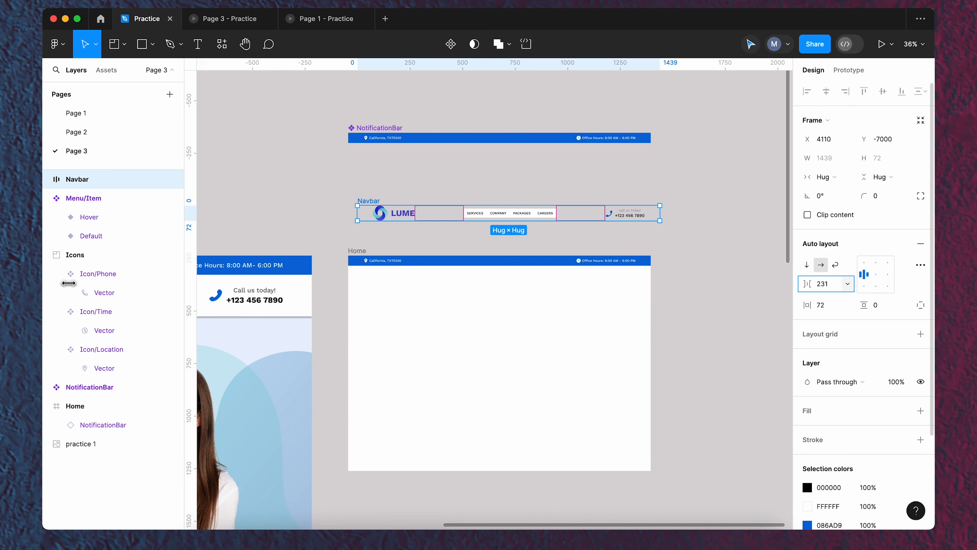
{"action": "left_click_drag", "start_coordinate": [69, 283], "coordinate": [70, 283]}
{"action": "scroll", "coordinate": [648, 218], "scroll_direction": "up", "scroll_amount": 5}
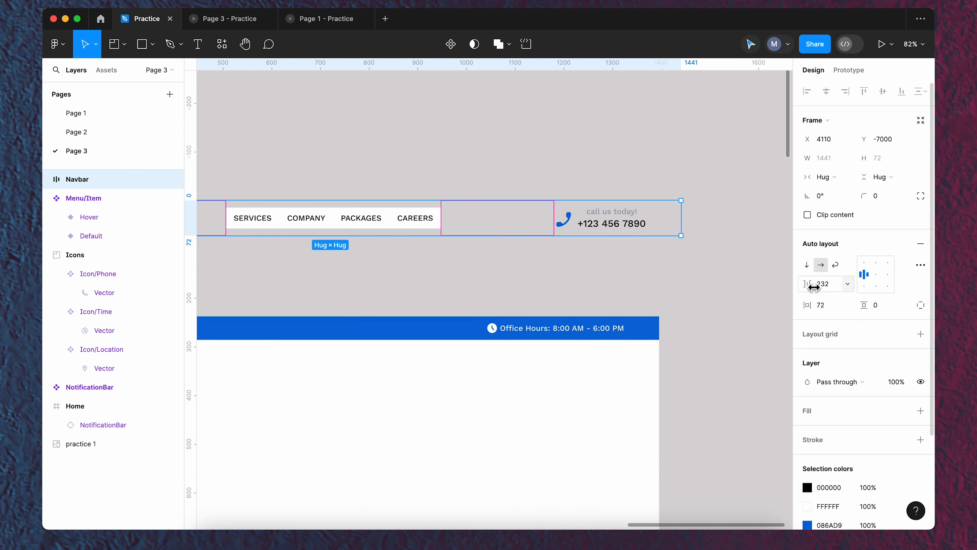
{"action": "left_click_drag", "start_coordinate": [814, 287], "coordinate": [811, 287]}
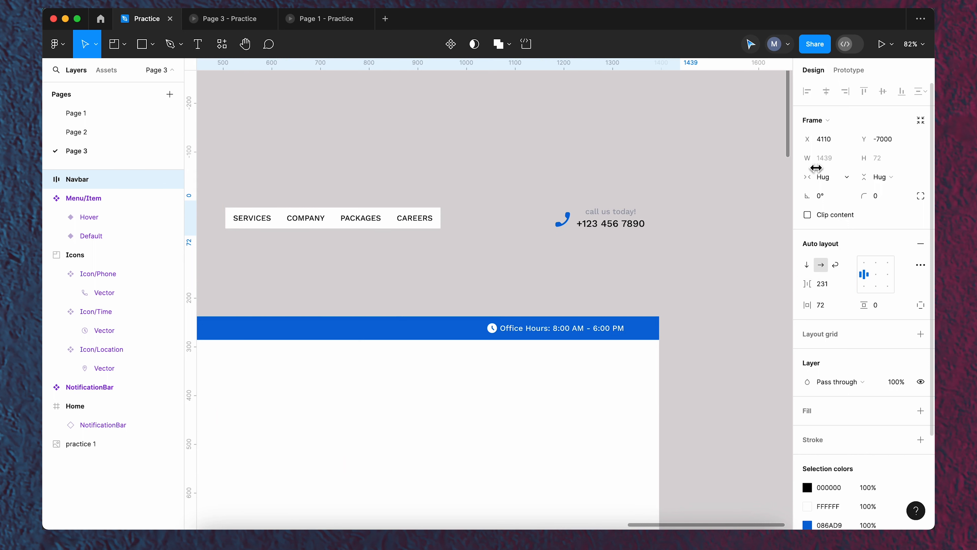
{"action": "left_click", "coordinate": [824, 287]}
{"action": "left_click_drag", "start_coordinate": [811, 288], "coordinate": [812, 287]}
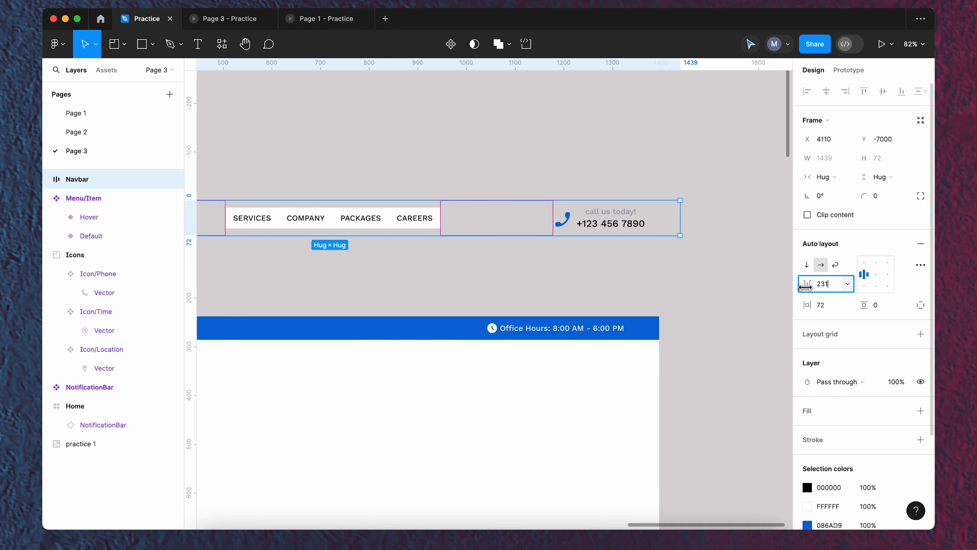
{"action": "scroll", "coordinate": [706, 258], "scroll_direction": "down", "scroll_amount": 5}
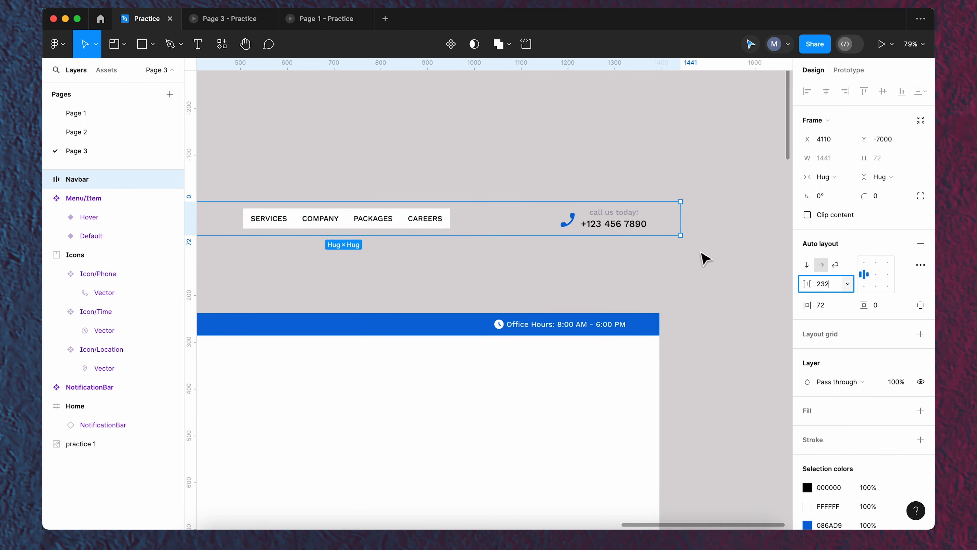
Set the spacing between the phone icon and contact text in the CallUs frame to 7.
{"action": "left_click", "coordinate": [650, 232]}
{"action": "left_click", "coordinate": [818, 284]}
{"action": "type", "text": "7"}
{"action": "key", "text": "Return"}
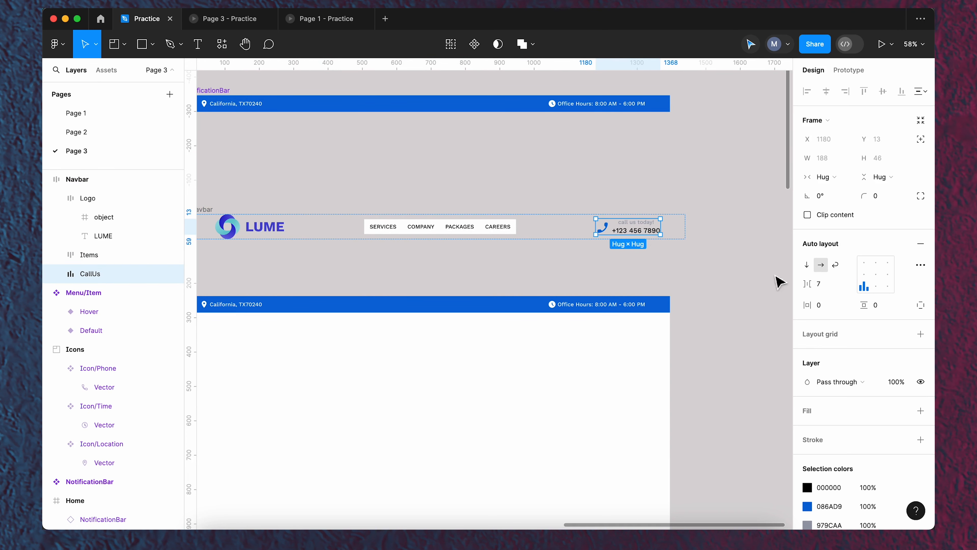
{"action": "left_click", "coordinate": [752, 274]}
Add a white FFFFFF fill to the Navbar frame.
{"action": "left_click", "coordinate": [564, 225]}
{"action": "scroll", "coordinate": [714, 240], "scroll_direction": "down", "scroll_amount": 3}
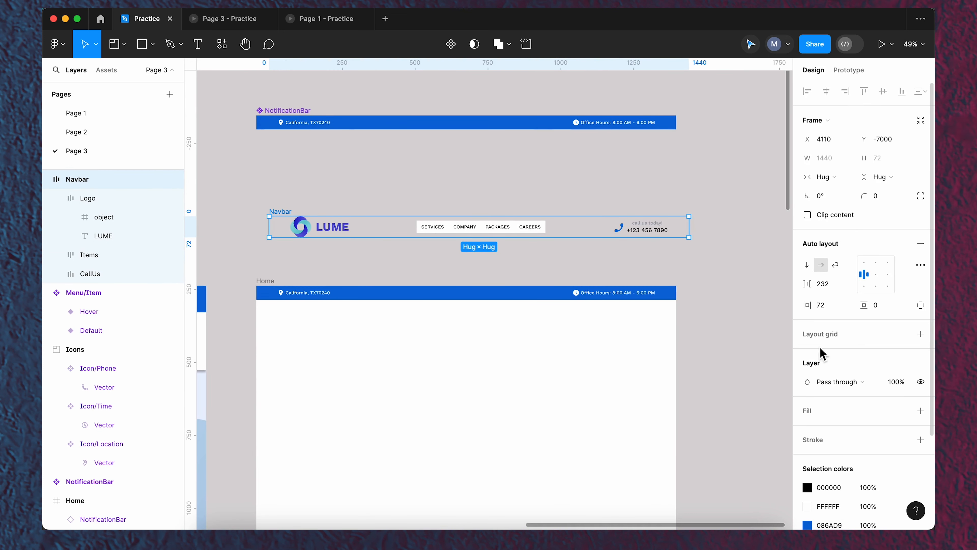
{"action": "scroll", "coordinate": [839, 379], "scroll_direction": "down", "scroll_amount": 2}
{"action": "scroll", "coordinate": [839, 380], "scroll_direction": "down", "scroll_amount": 3}
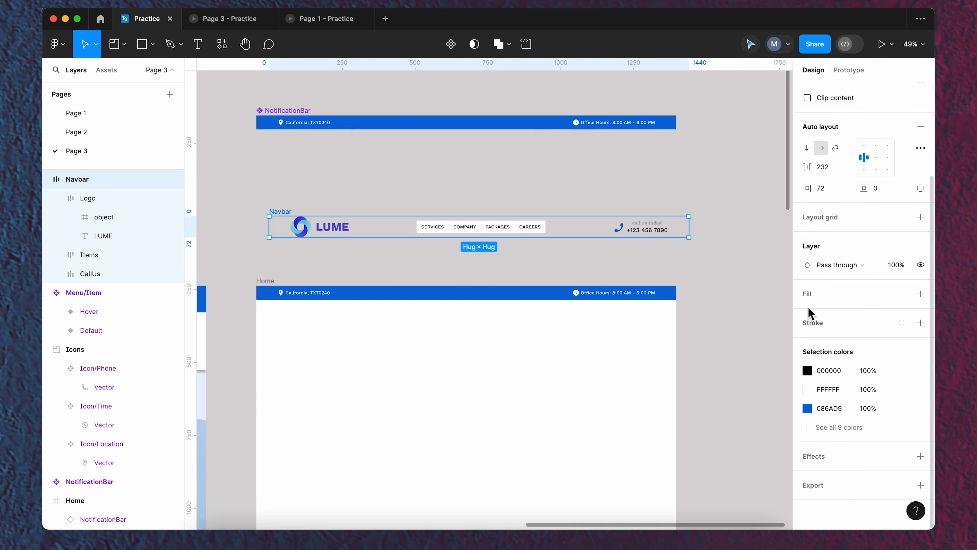
{"action": "left_click", "coordinate": [808, 299]}
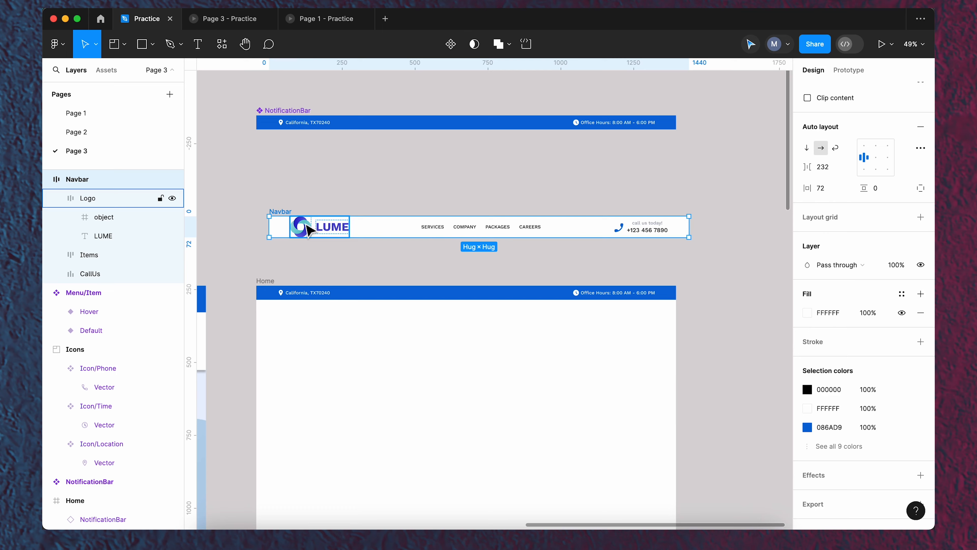
Compare the Navbar's logo spacing with the reference header and set the Navbar's vertical padding to 12.
{"action": "scroll", "coordinate": [308, 230], "scroll_direction": "up", "scroll_amount": 5}
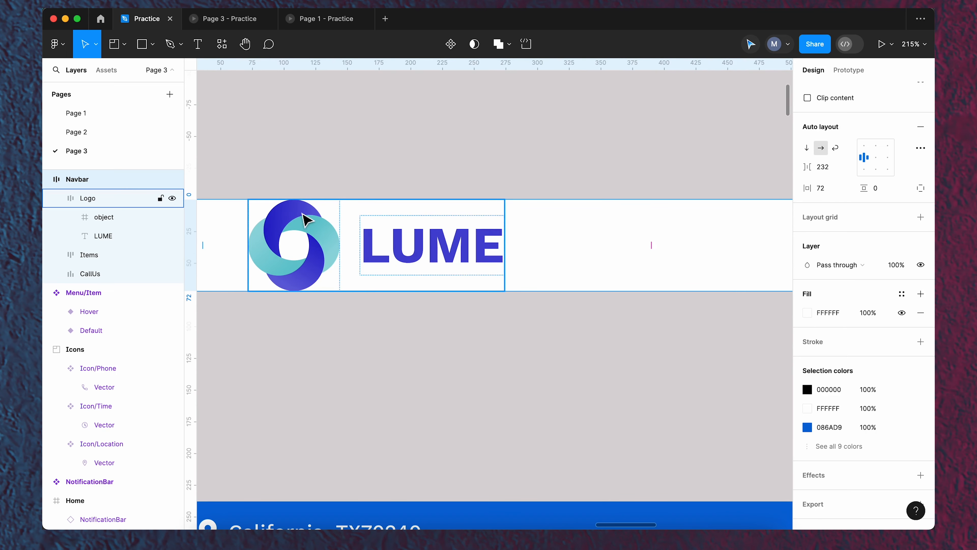
{"action": "scroll", "coordinate": [561, 332], "scroll_direction": "down", "scroll_amount": 10}
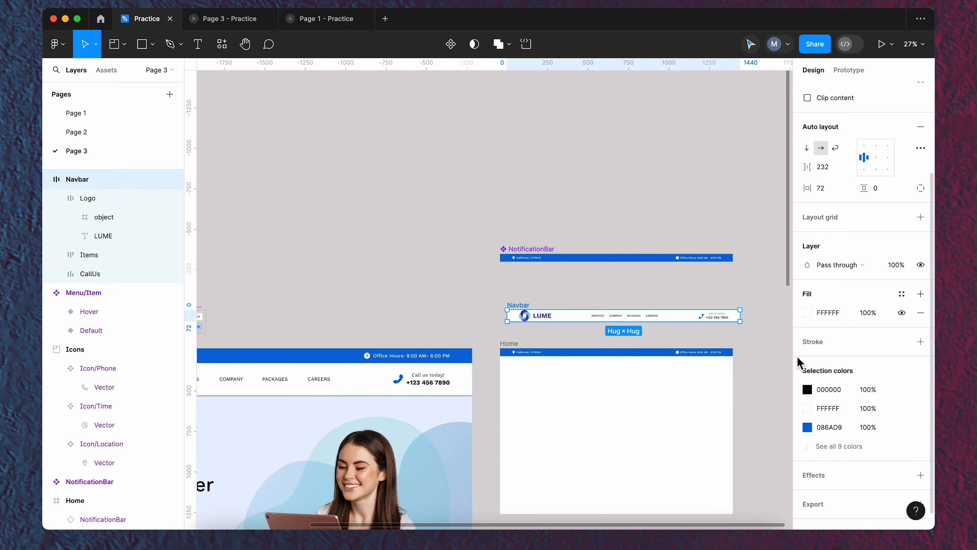
{"action": "scroll", "coordinate": [622, 358], "scroll_direction": "down", "scroll_amount": 3}
{"action": "scroll", "coordinate": [314, 321], "scroll_direction": "down", "scroll_amount": 5}
{"action": "scroll", "coordinate": [274, 300], "scroll_direction": "up", "scroll_amount": 3}
{"action": "scroll", "coordinate": [283, 315], "scroll_direction": "up", "scroll_amount": 2}
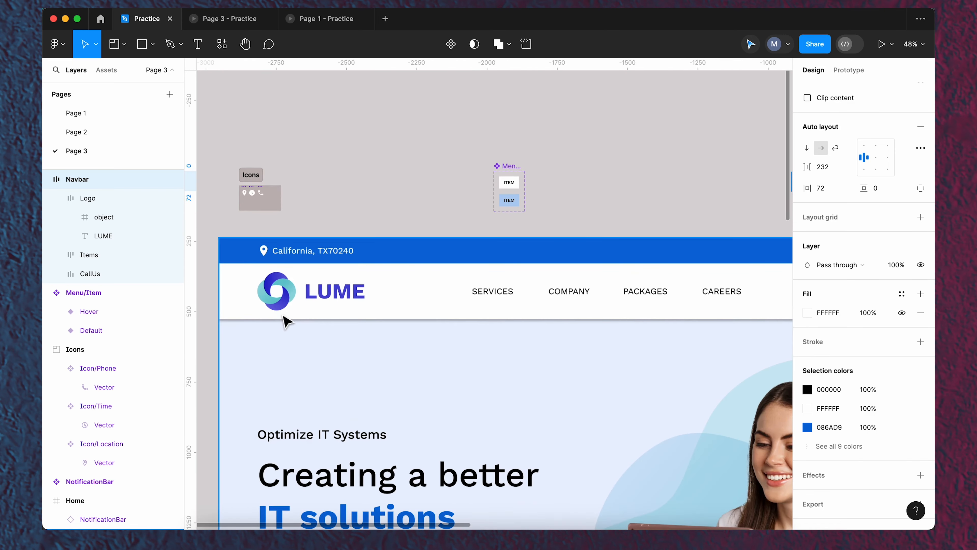
{"action": "scroll", "coordinate": [269, 295], "scroll_direction": "down", "scroll_amount": 5}
{"action": "scroll", "coordinate": [443, 266], "scroll_direction": "up", "scroll_amount": 8}
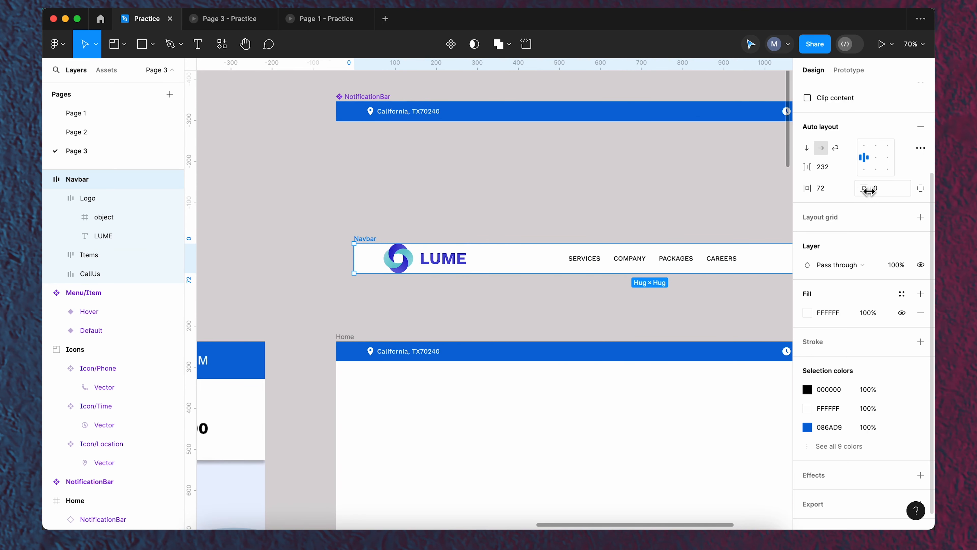
{"action": "left_click", "coordinate": [881, 192]}
{"action": "type", "text": "12"}
{"action": "key", "text": "Return"}
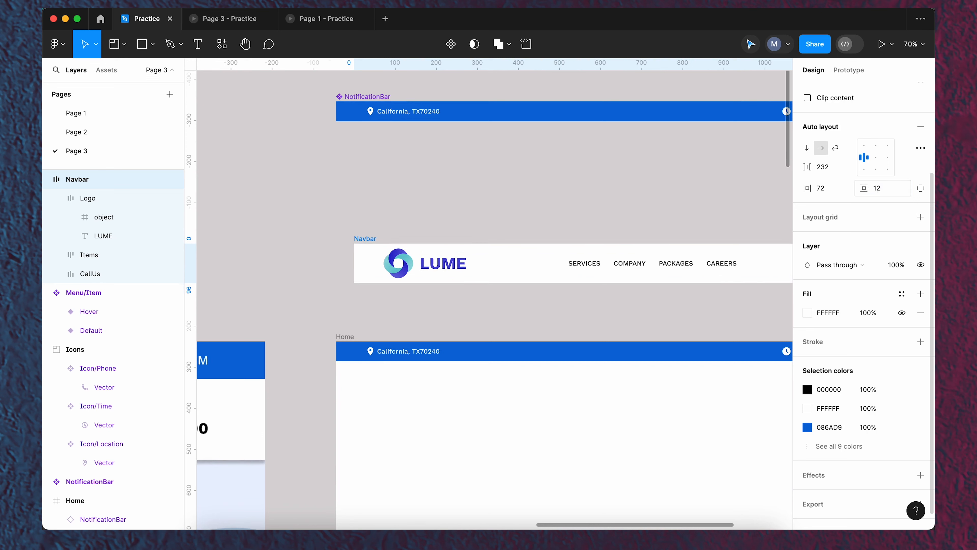
{"action": "left_click", "coordinate": [599, 212]}
Align the Navbar frame beneath the NotificationBar component and convert it into a component.
{"action": "scroll", "coordinate": [631, 218], "scroll_direction": "down", "scroll_amount": 5}
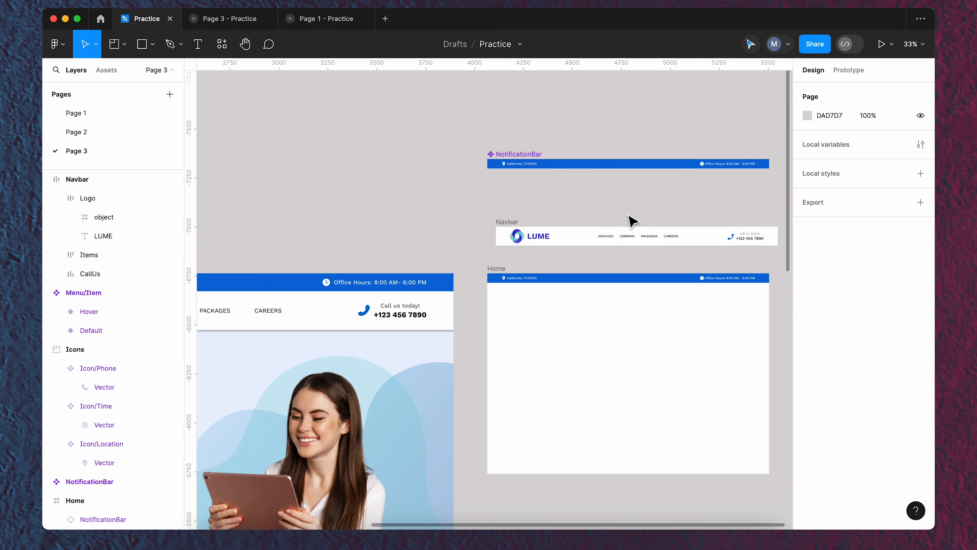
{"action": "scroll", "coordinate": [596, 203], "scroll_direction": "right", "scroll_amount": 5}
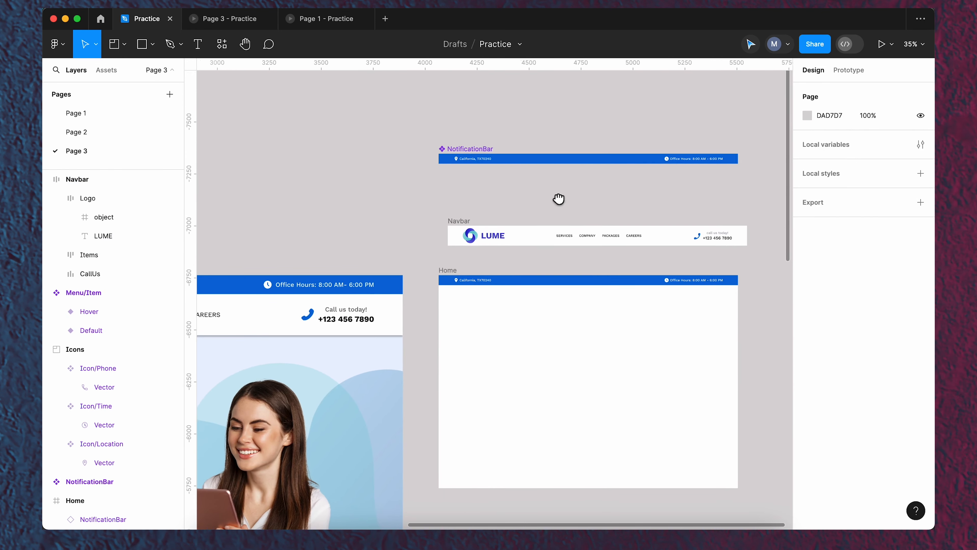
{"action": "left_click_drag", "start_coordinate": [374, 223], "coordinate": [365, 203]}
{"action": "left_click", "coordinate": [450, 44]}
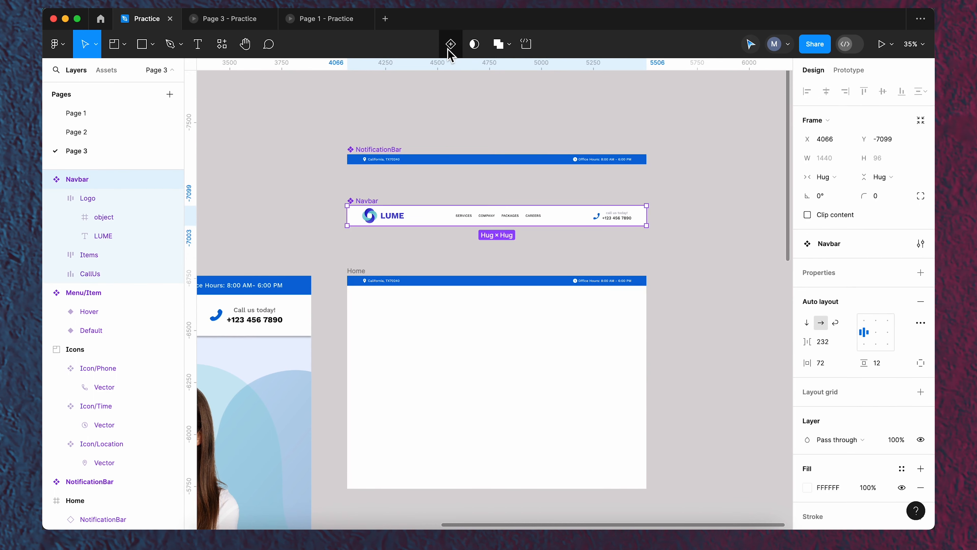
Place an instance of the Navbar component in the Home frame, centred horizontally and directly beneath the NotificationBar with no gap.
{"action": "left_click_drag", "start_coordinate": [417, 225], "coordinate": [436, 303], "text": "alt"}
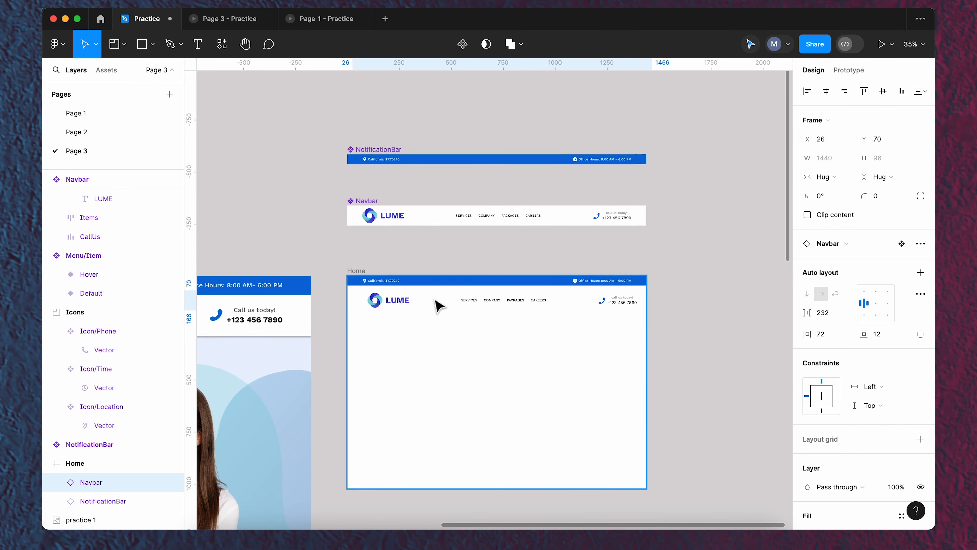
{"action": "left_click", "coordinate": [826, 92]}
{"action": "left_click", "coordinate": [555, 285], "text": "shift"}
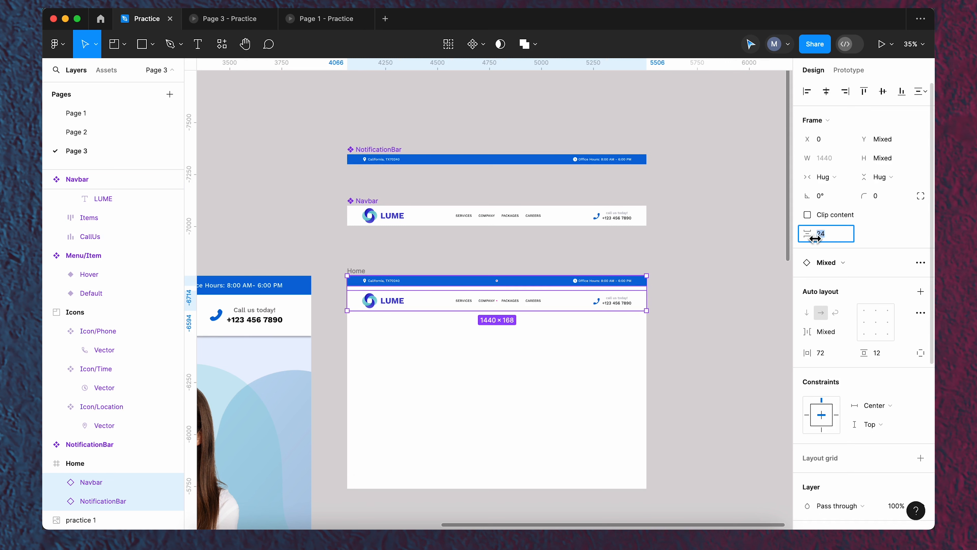
{"action": "key", "text": "Return"}
{"action": "left_click", "coordinate": [719, 284]}
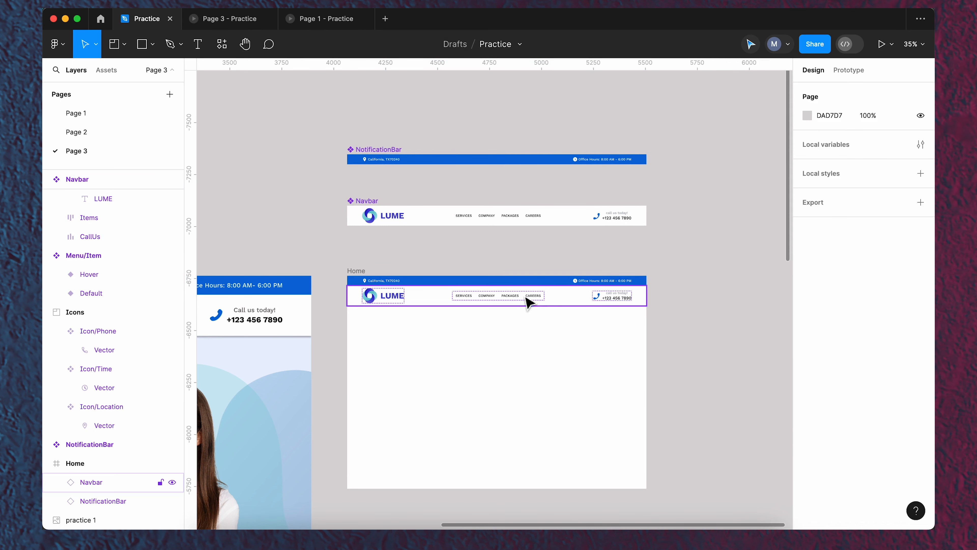
Add a drop shadow effect to the Navbar instance in the Home frame.
{"action": "left_click", "coordinate": [534, 299]}
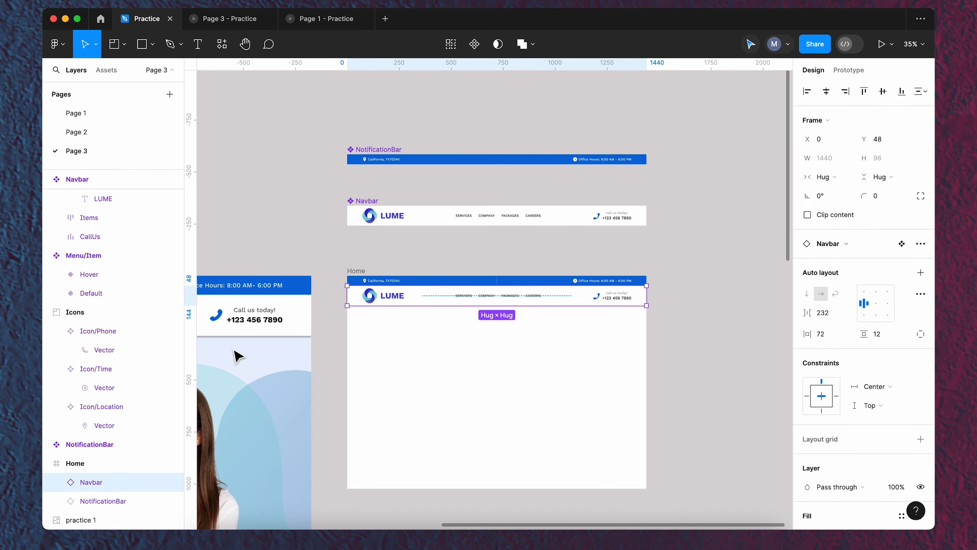
{"action": "scroll", "coordinate": [237, 348], "scroll_direction": "up", "scroll_amount": 3}
{"action": "scroll", "coordinate": [290, 341], "scroll_direction": "down", "scroll_amount": 3}
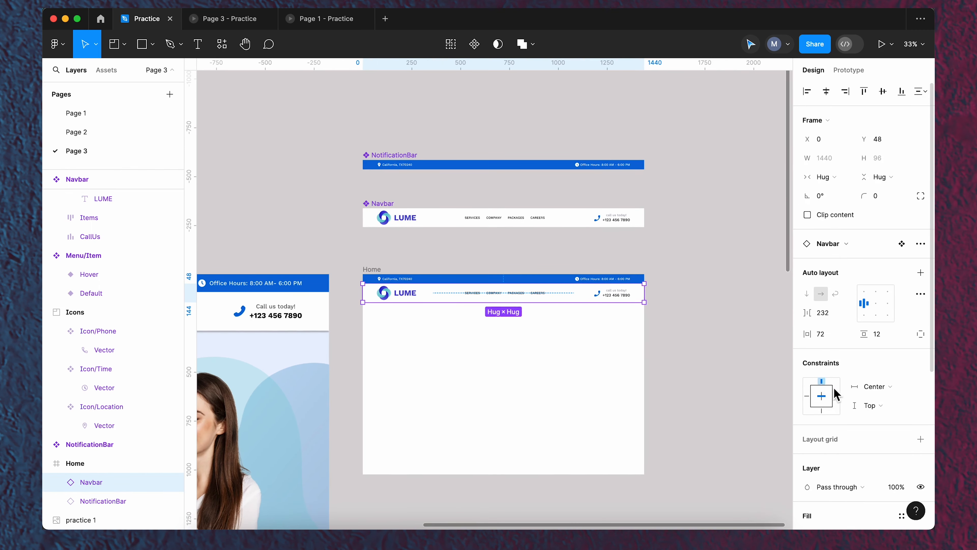
{"action": "scroll", "coordinate": [820, 387], "scroll_direction": "down", "scroll_amount": 5}
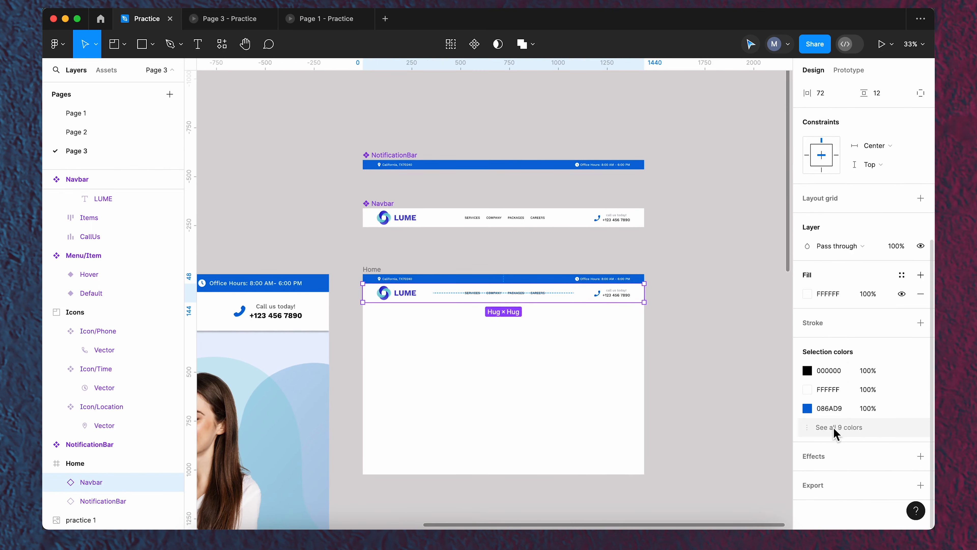
{"action": "left_click", "coordinate": [809, 458]}
{"action": "left_click", "coordinate": [591, 320]}
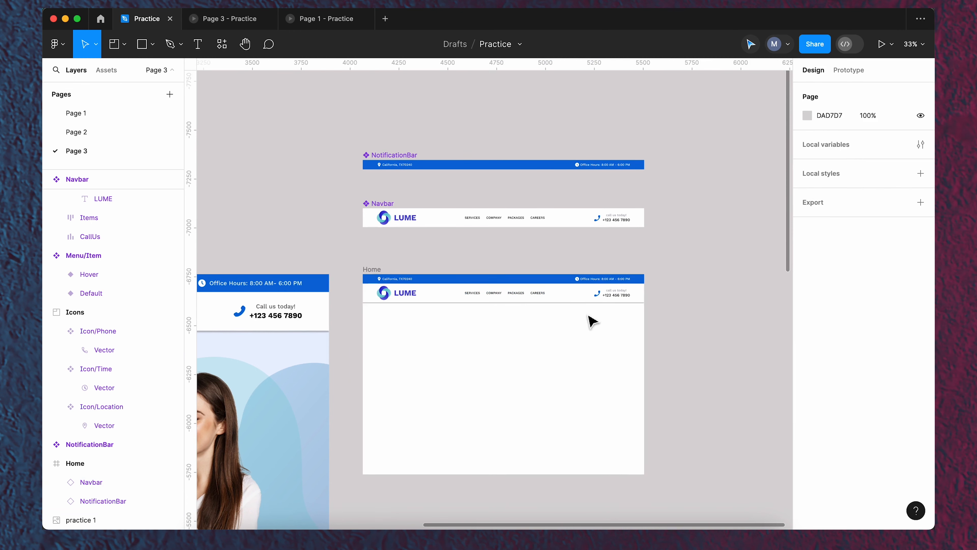
Show the layout grids to check the header's alignment with the Home frame's columns.
{"action": "scroll", "coordinate": [524, 294], "scroll_direction": "up", "scroll_amount": 3}
{"action": "scroll", "coordinate": [536, 333], "scroll_direction": "down", "scroll_amount": 3}
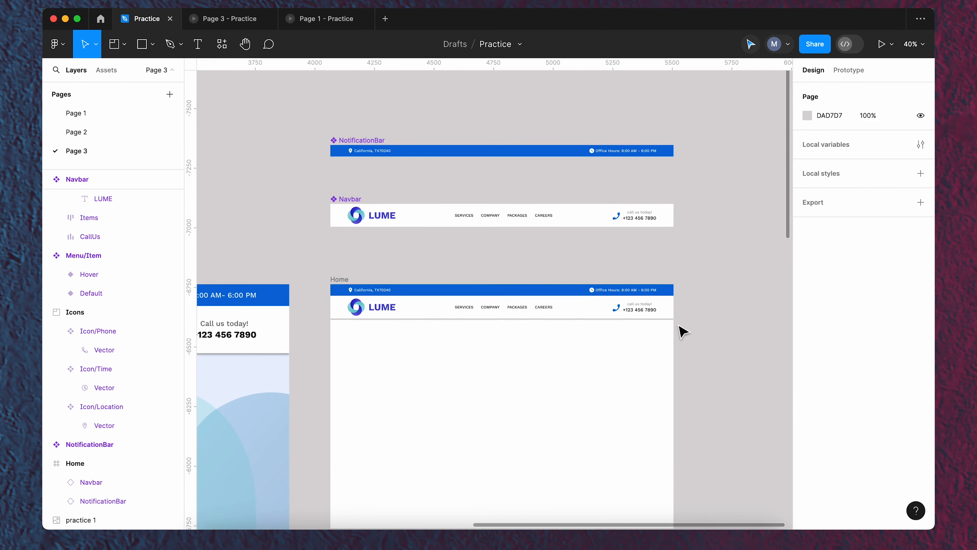
{"action": "scroll", "coordinate": [685, 275], "scroll_direction": "down", "scroll_amount": 2}
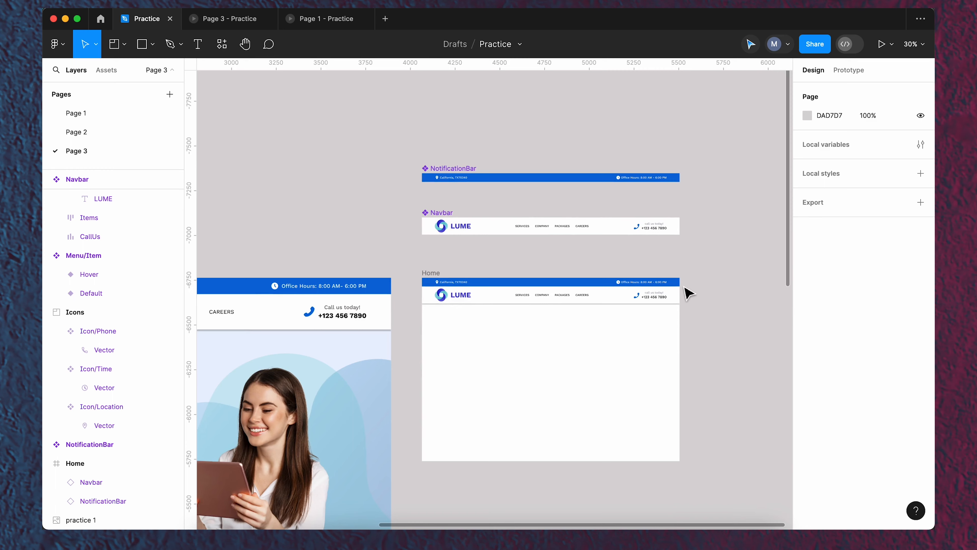
{"action": "scroll", "coordinate": [689, 293], "scroll_direction": "up", "scroll_amount": 1}
{"action": "key", "text": "ctrl+g"}
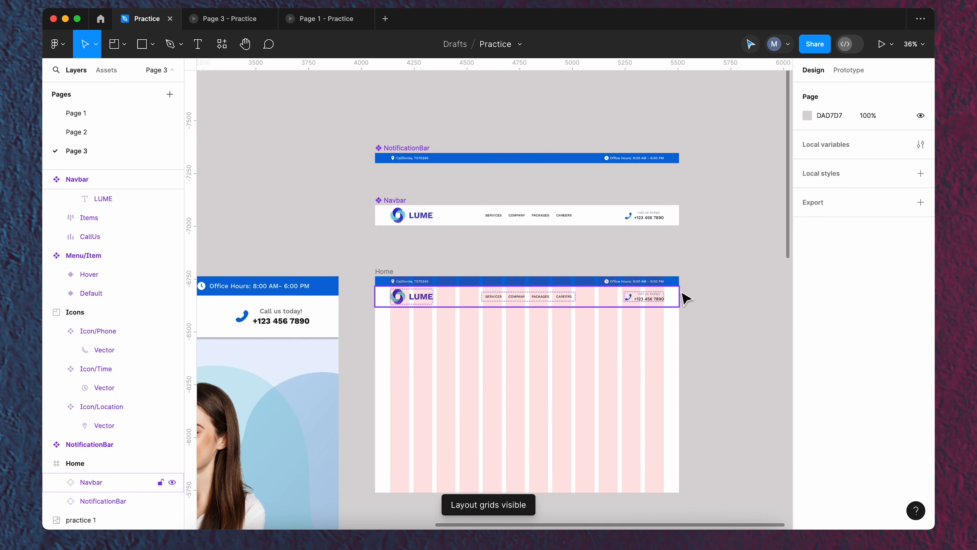
Inspect both ends of the Home frame's header against the column grid, and hide the layout grids.
{"action": "scroll", "coordinate": [686, 297], "scroll_direction": "up", "scroll_amount": 5}
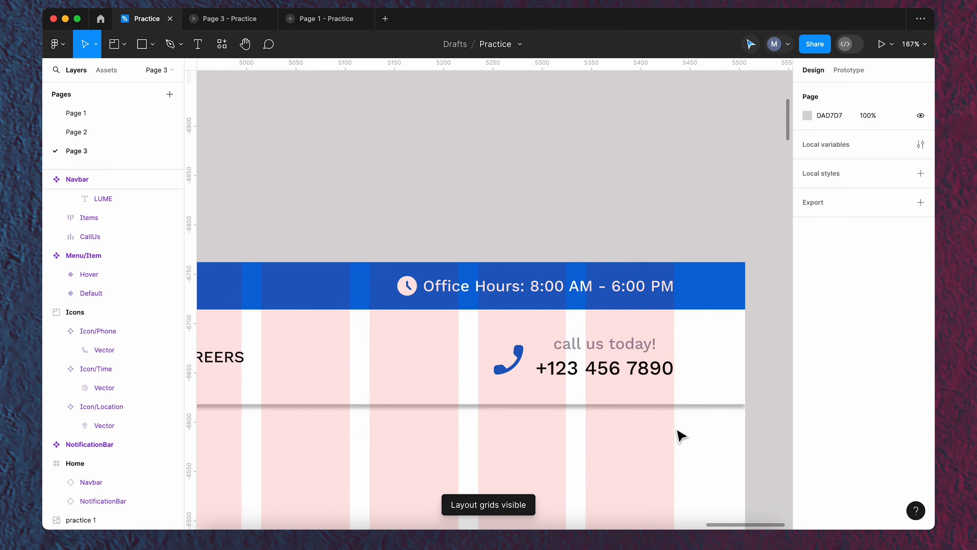
{"action": "scroll", "coordinate": [697, 369], "scroll_direction": "down", "scroll_amount": 5}
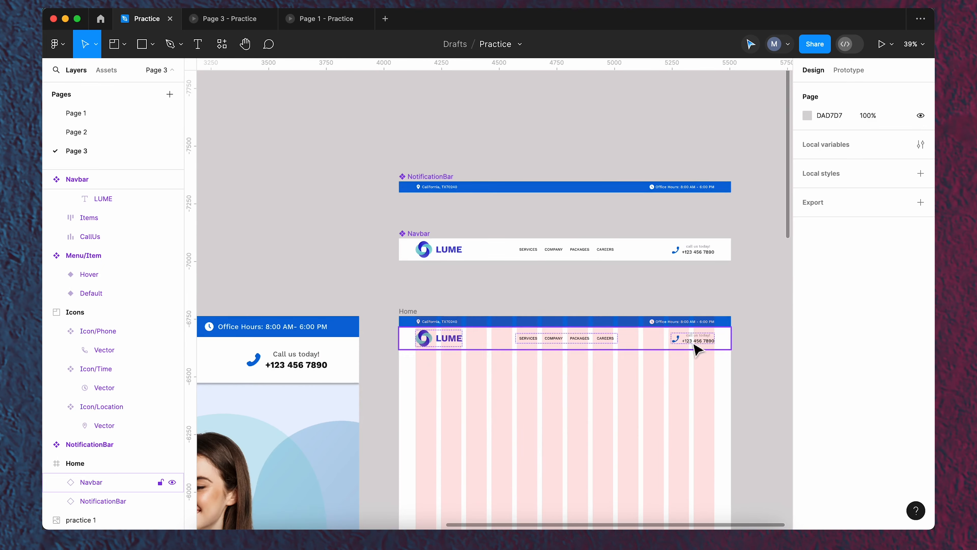
{"action": "scroll", "coordinate": [427, 344], "scroll_direction": "up", "scroll_amount": 4}
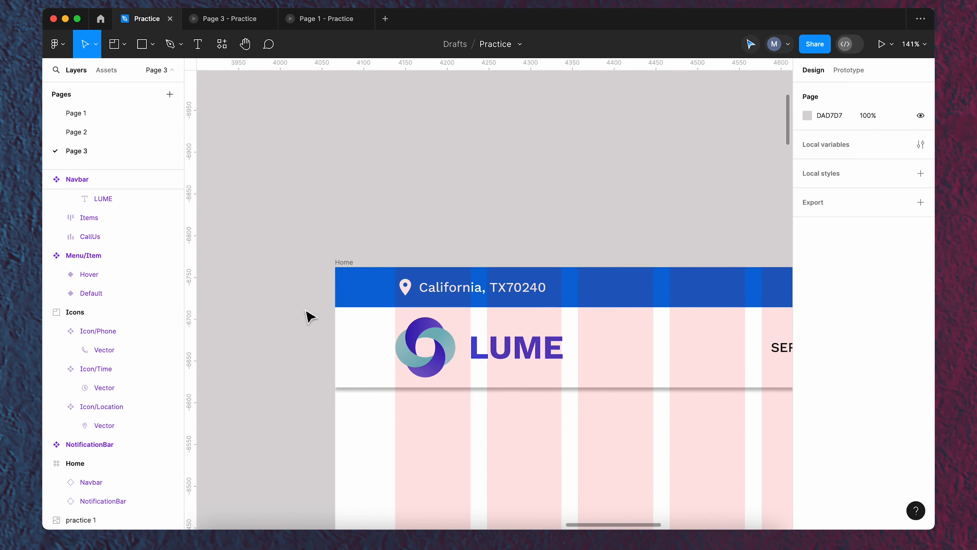
{"action": "scroll", "coordinate": [310, 317], "scroll_direction": "down", "scroll_amount": 4}
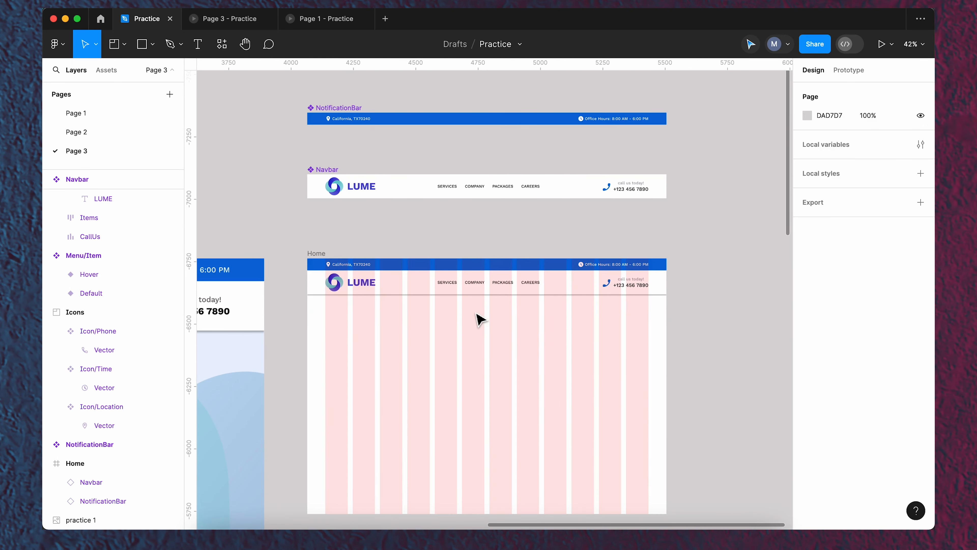
{"action": "key", "text": "shift+g"}
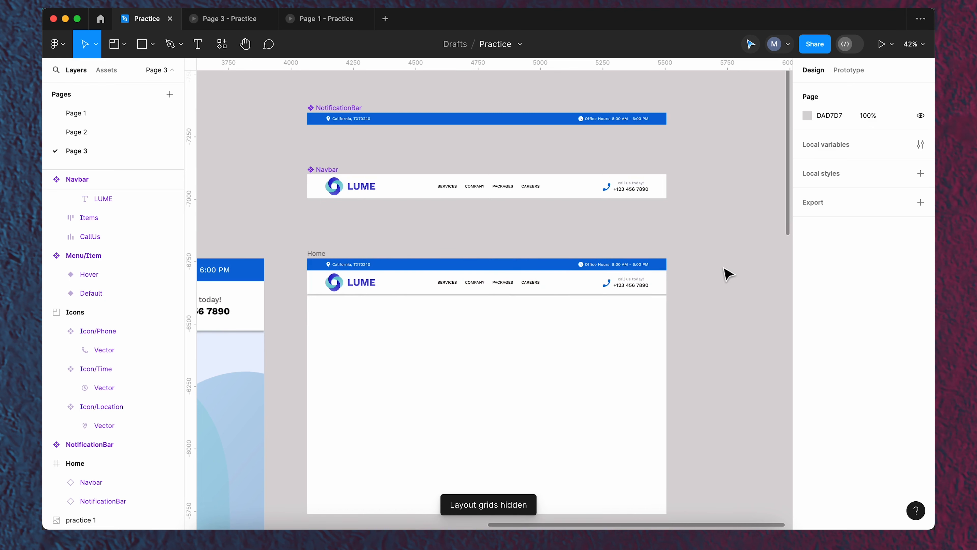
Scale the "practice 1" reference image to a width of 1440 and move it close beside the Home frame.
{"action": "scroll", "coordinate": [727, 274], "scroll_direction": "down", "scroll_amount": 5}
{"action": "left_click", "coordinate": [557, 312]}
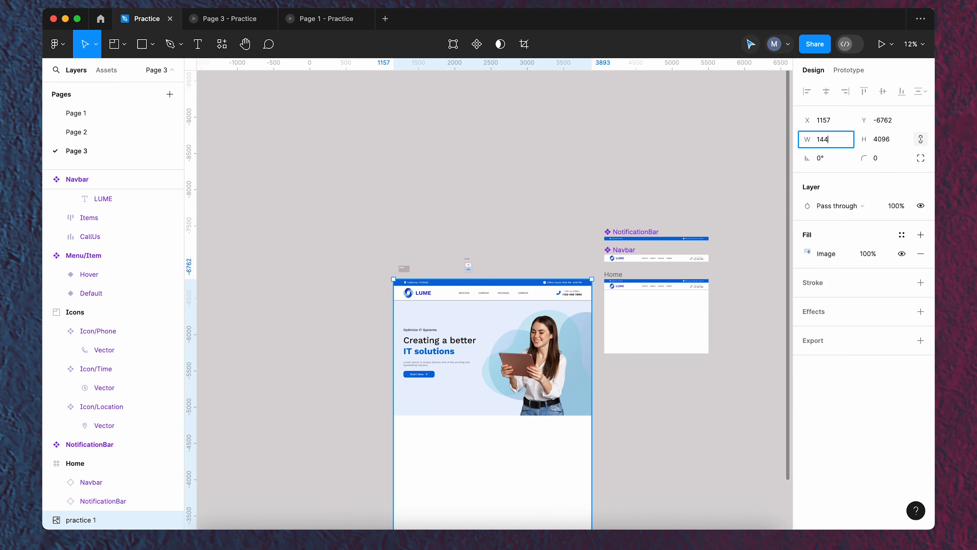
{"action": "type", "text": "1440"}
{"action": "key", "text": "Return"}
{"action": "left_click_drag", "start_coordinate": [439, 346], "coordinate": [535, 346]}
{"action": "scroll", "coordinate": [760, 350], "scroll_direction": "up", "scroll_amount": 3}
{"action": "scroll", "coordinate": [759, 350], "scroll_direction": "up", "scroll_amount": 2}
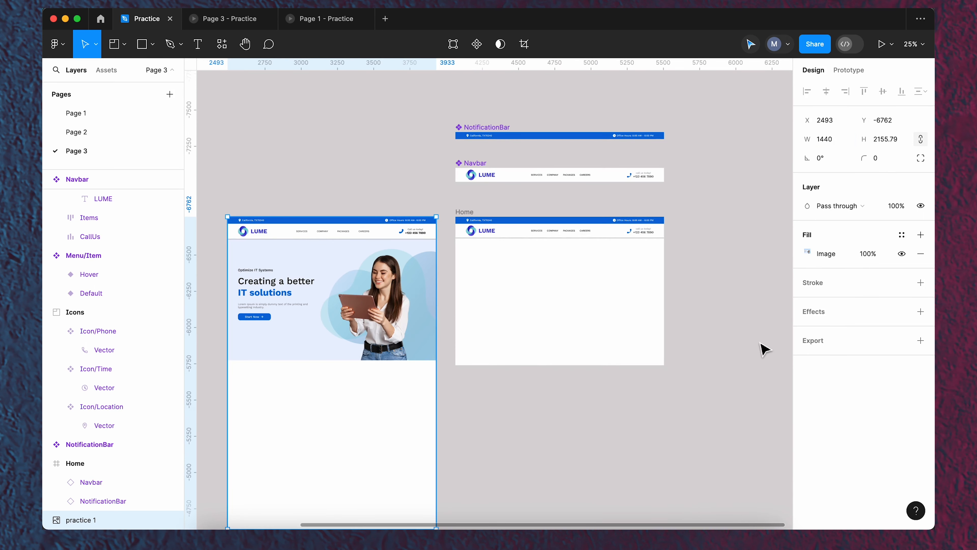
{"action": "left_click", "coordinate": [693, 275]}
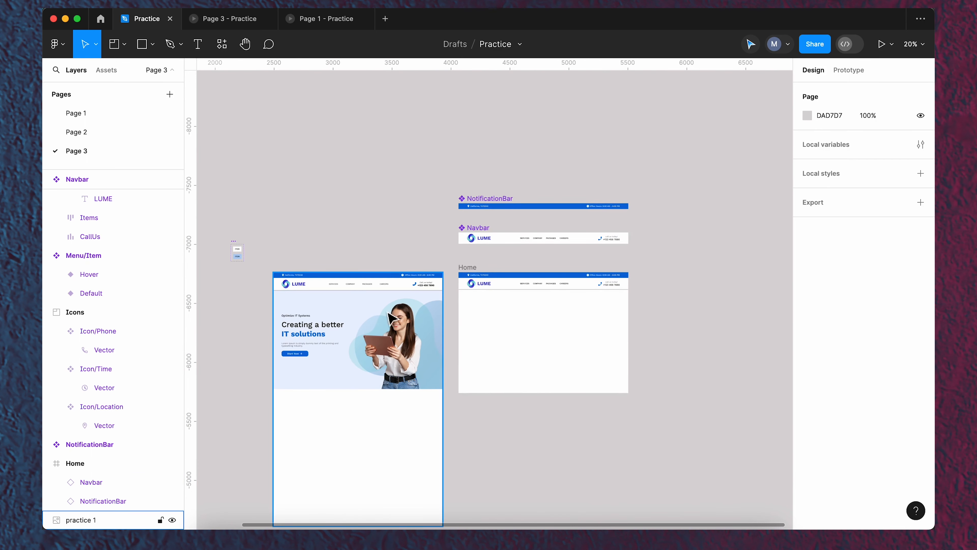
Add the text "Optimize IT Systems" above the reference image with title case and font size 24.
{"action": "scroll", "coordinate": [296, 328], "scroll_direction": "up", "scroll_amount": 3}
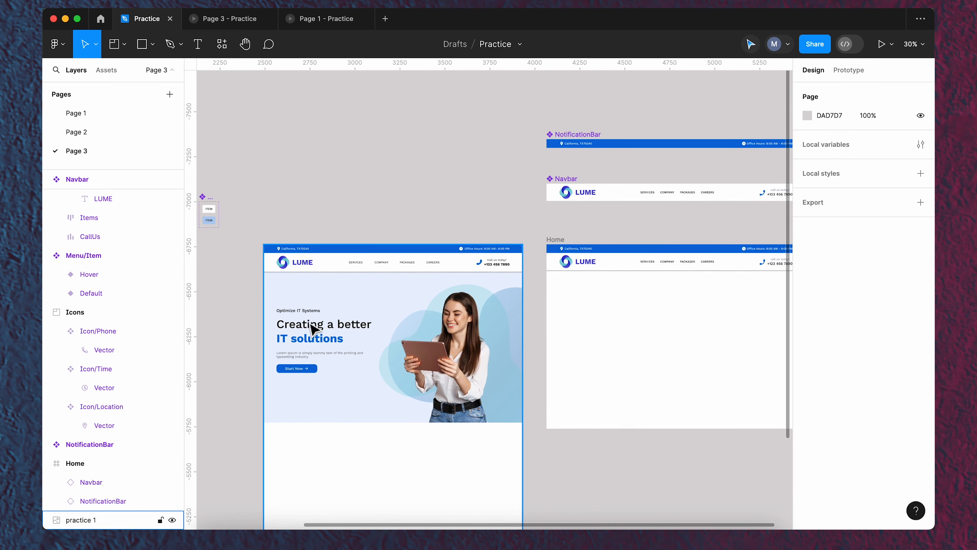
{"action": "scroll", "coordinate": [313, 328], "scroll_direction": "up", "scroll_amount": 3}
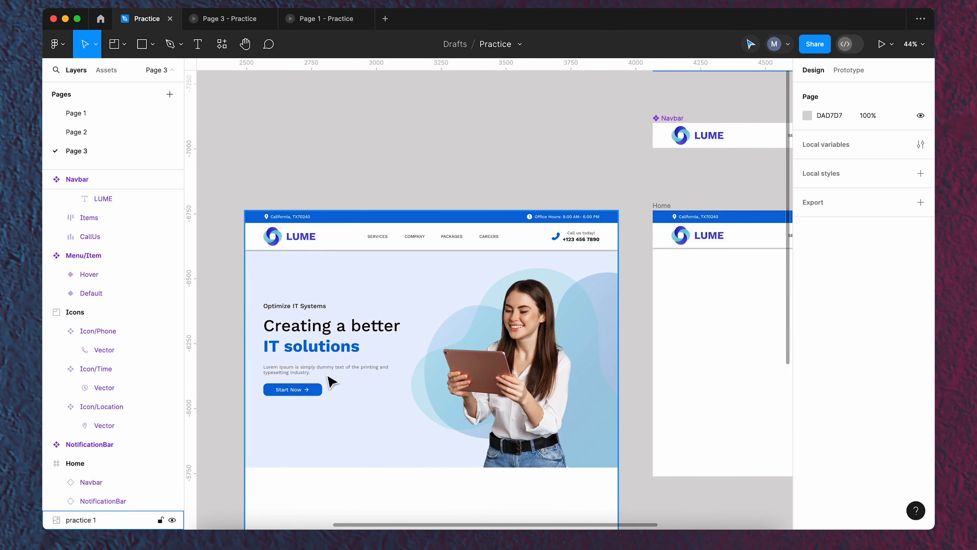
{"action": "scroll", "coordinate": [260, 326], "scroll_direction": "up", "scroll_amount": 3}
{"action": "scroll", "coordinate": [414, 262], "scroll_direction": "up", "scroll_amount": 3}
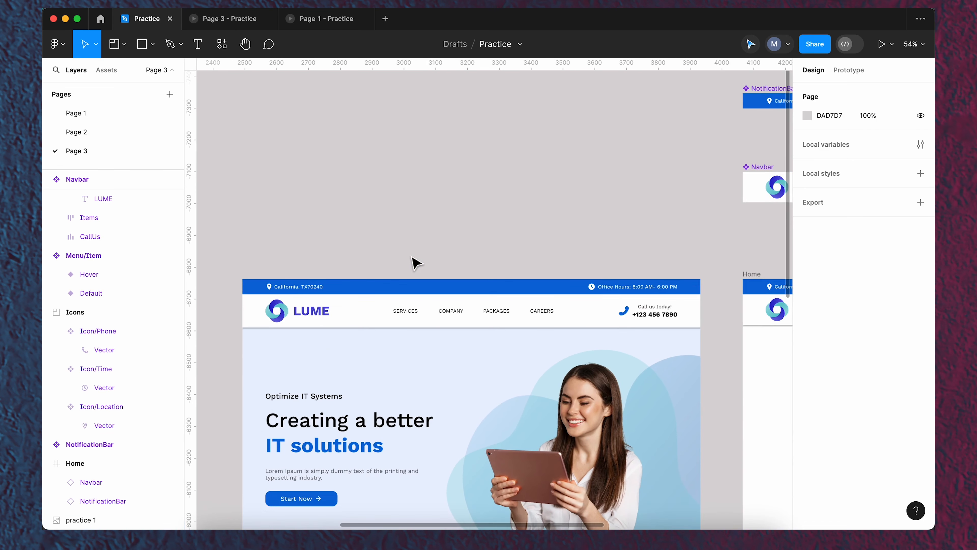
{"action": "key", "text": "t"}
{"action": "left_click_drag", "start_coordinate": [289, 116], "coordinate": [382, 133]}
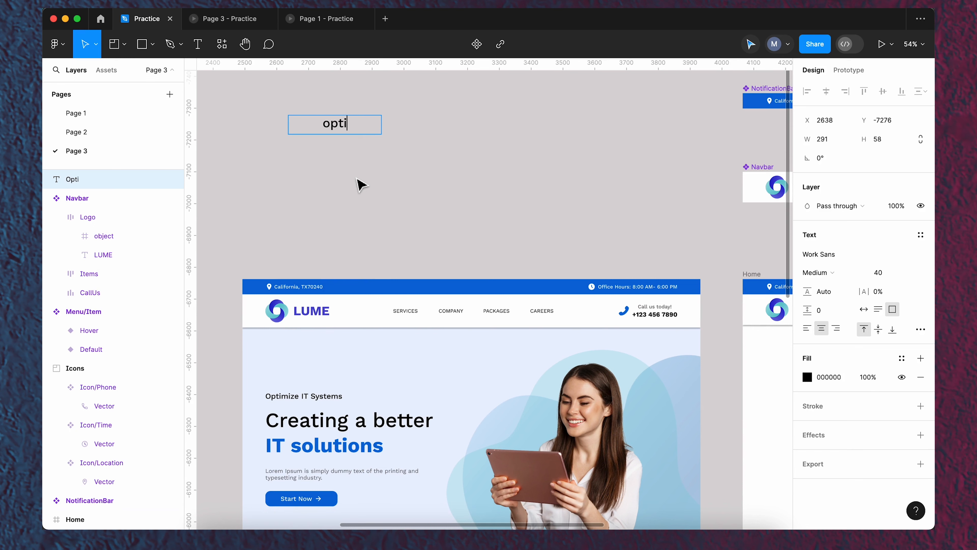
{"action": "left_click", "coordinate": [920, 329]}
{"action": "left_click", "coordinate": [722, 401]}
{"action": "type", "text": "Op"}
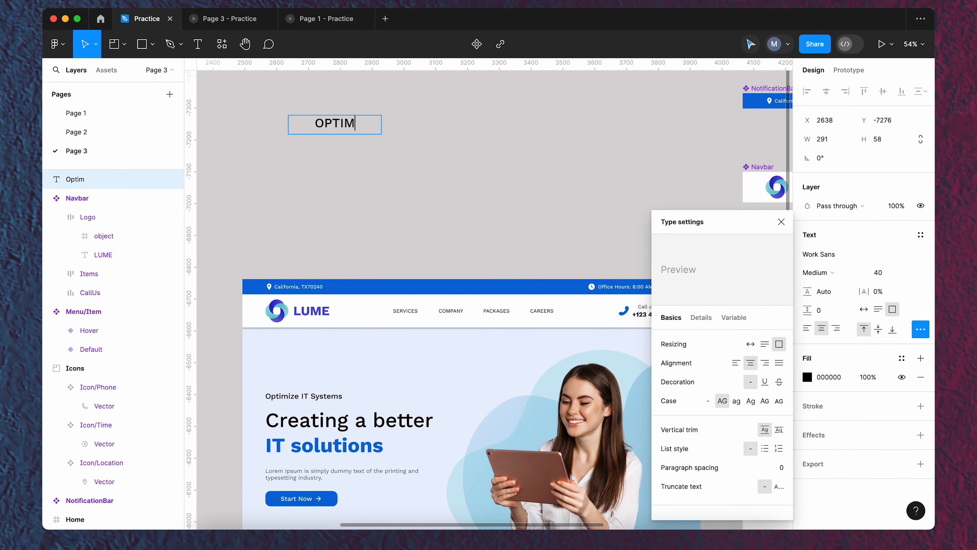
{"action": "left_click", "coordinate": [751, 401]}
{"action": "left_click", "coordinate": [781, 221]}
{"action": "type", "text": "Systems"}
{"action": "key", "text": "Escape"}
{"action": "left_click", "coordinate": [896, 272]}
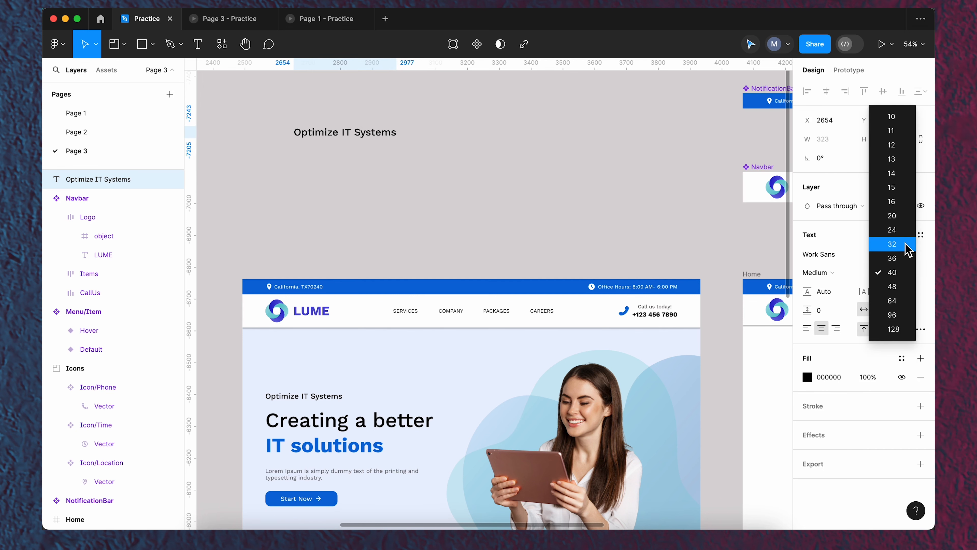
{"action": "left_click", "coordinate": [892, 230]}
Duplicate the "Optimize IT Systems" text below itself and make it a "Creating a better" heading with case as typed and size 64.
{"action": "left_click_drag", "start_coordinate": [339, 134], "coordinate": [339, 158]}
{"action": "key", "text": "Return"}
{"action": "type", "text": "Creating A Better"}
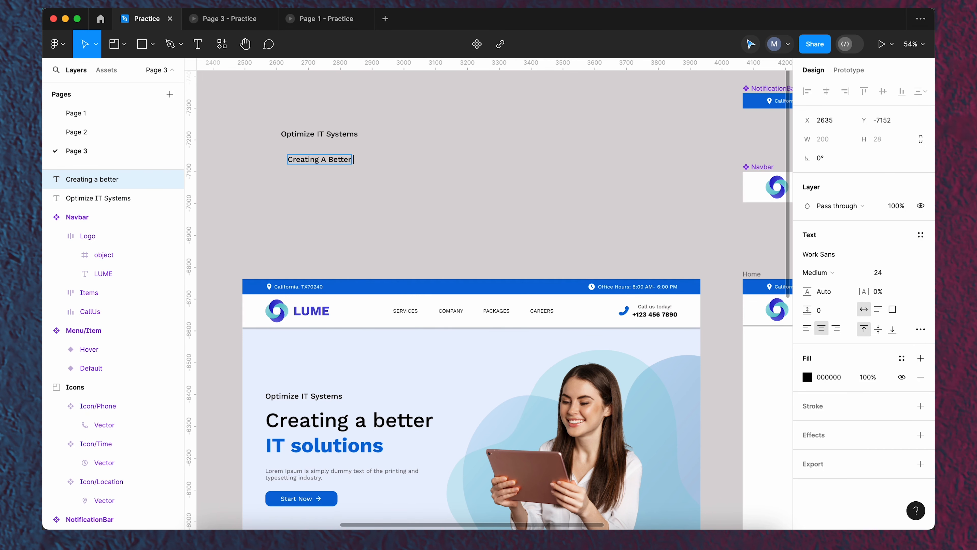
{"action": "key", "text": "Escape"}
{"action": "left_click", "coordinate": [926, 331]}
{"action": "left_click", "coordinate": [708, 401]}
{"action": "left_click", "coordinate": [334, 175]}
{"action": "left_click_drag", "start_coordinate": [339, 159], "coordinate": [361, 191]}
{"action": "key", "text": "Return"}
{"action": "left_click", "coordinate": [896, 272]}
{"action": "left_click", "coordinate": [891, 344]}
Make the heading's second line read "IT solutions" in bold with the blue 086AD9 fill.
{"action": "key", "text": "Escape"}
{"action": "key", "text": "Return"}
{"action": "type", "text": "IT solutions"}
{"action": "key", "text": "Escape"}
{"action": "left_click", "coordinate": [818, 272]}
{"action": "left_click", "coordinate": [820, 301]}
{"action": "left_click", "coordinate": [807, 378]}
{"action": "left_click", "coordinate": [668, 387]}
{"action": "left_click", "coordinate": [750, 101]}
{"action": "left_click", "coordinate": [570, 157]}
{"action": "key", "text": "Escape"}
Duplicate the "Optimize IT Systems" text below the headings and replace it with "Lorem Ipsum is simply dummy text of the printing and typesetting industry.".
{"action": "left_click_drag", "start_coordinate": [338, 135], "coordinate": [458, 217]}
{"action": "key", "text": "Return"}
{"action": "type", "text": "Lorem Ipsum is simply dummy text of the printing and typesetting industry."}
{"action": "key", "text": "Escape"}
Set the Lorem Ipsum paragraph to regular weight, wrap it at about 661 px wide and left-align it.
{"action": "scroll", "coordinate": [461, 237], "scroll_direction": "down", "scroll_amount": 1}
{"action": "left_click", "coordinate": [819, 273]}
{"action": "left_click", "coordinate": [820, 258]}
{"action": "left_click_drag", "start_coordinate": [573, 218], "coordinate": [493, 216]}
{"action": "left_click", "coordinate": [807, 328]}
{"action": "key", "text": "Escape"}
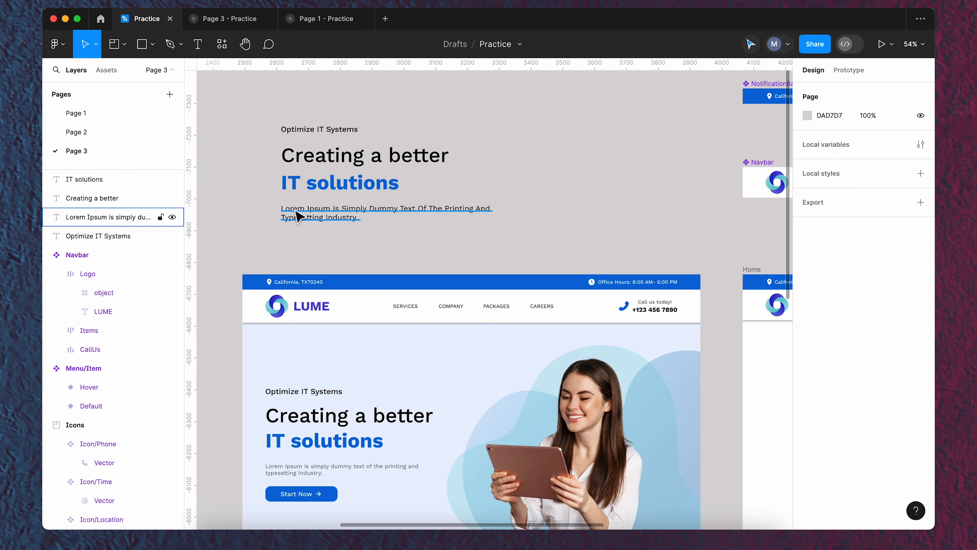
Group the "Creating a better" and "IT solutions" texts in a vertical auto layout with a spacing of 8.
{"action": "left_click", "coordinate": [353, 156]}
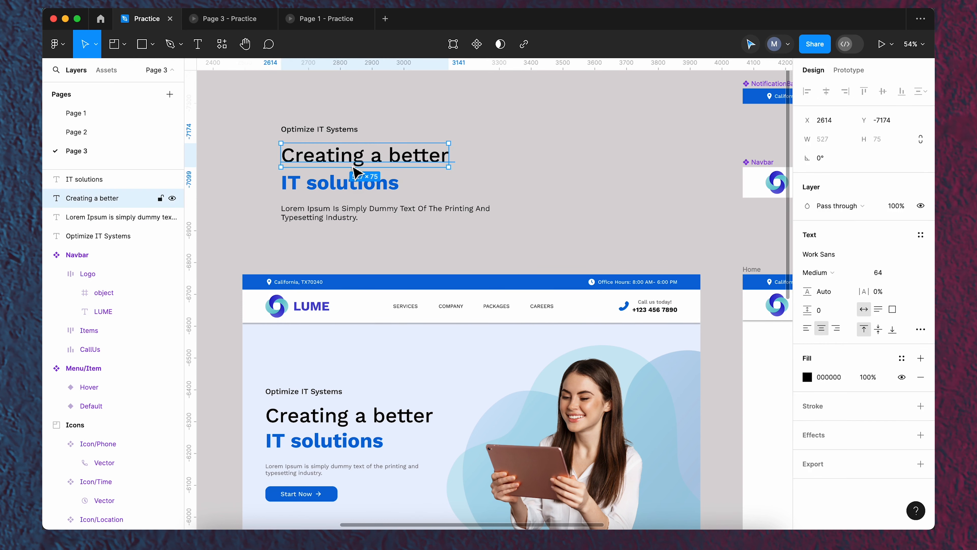
{"action": "left_click", "coordinate": [353, 185], "text": "shift"}
{"action": "key", "text": "shift+a"}
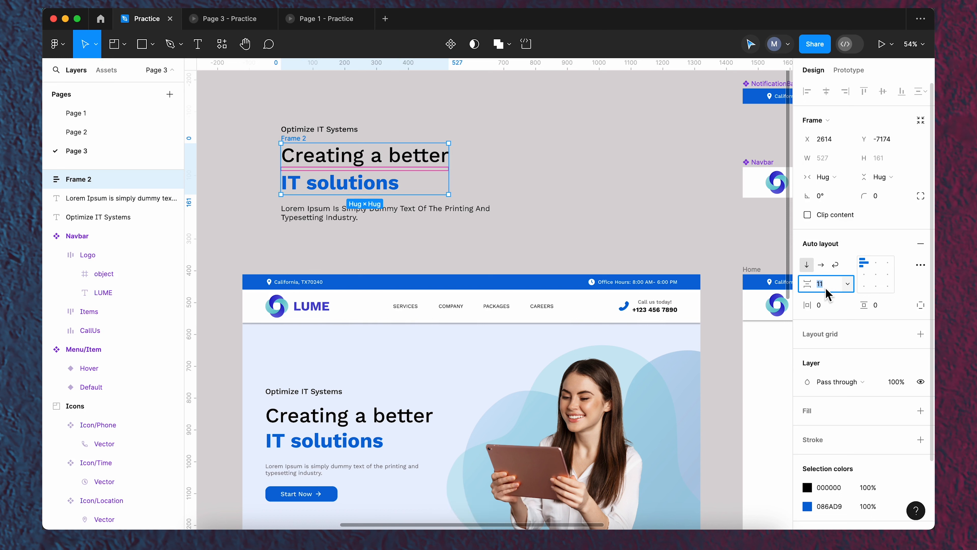
{"action": "type", "text": "8"}
{"action": "key", "text": "Return"}
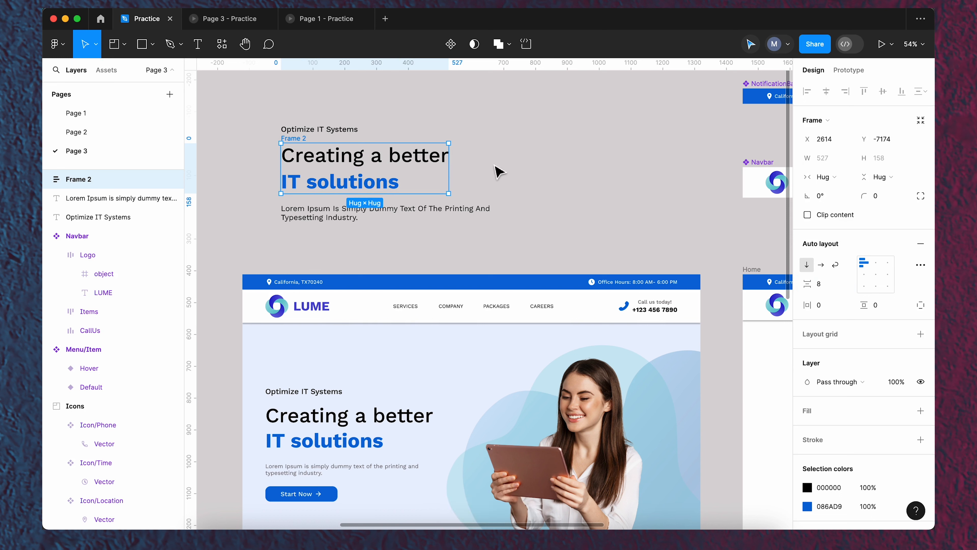
Combine the heading frame, "Optimize IT Systems" text and Lorem Ipsum paragraph into one vertical auto layout.
{"action": "left_click", "coordinate": [298, 138]}
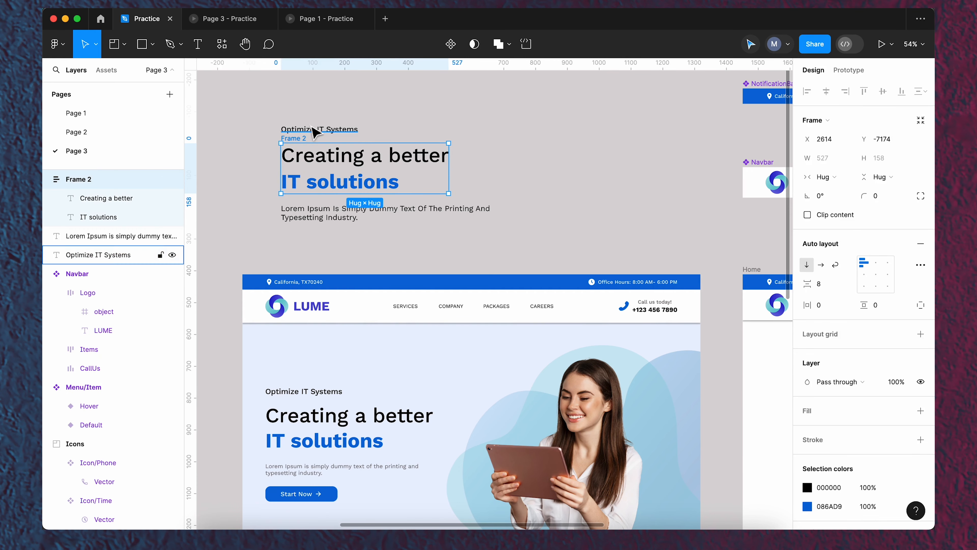
{"action": "left_click", "coordinate": [314, 133], "text": "shift"}
{"action": "left_click", "coordinate": [331, 215], "text": "shift"}
{"action": "key", "text": "shift+a"}
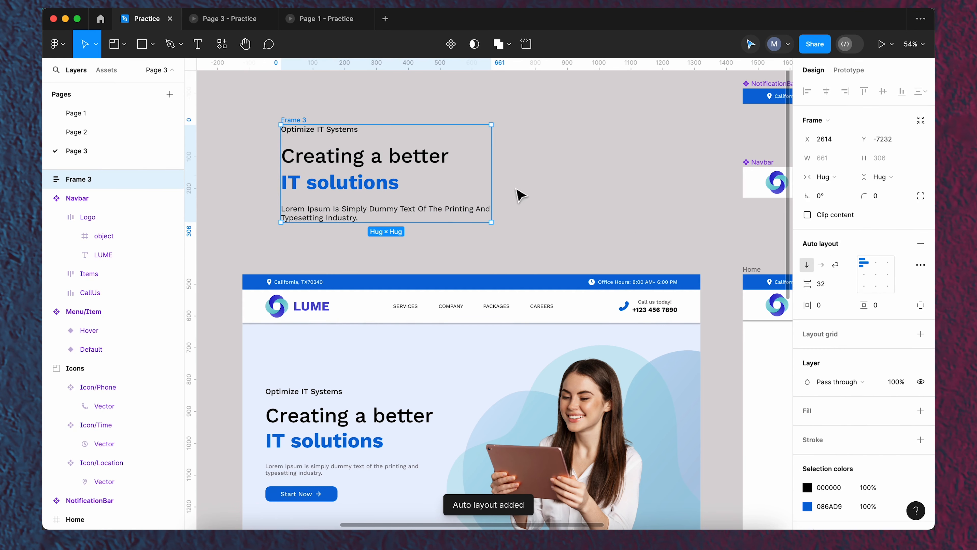
{"action": "left_click", "coordinate": [521, 195]}
Add a "Start Now" text on the empty canvas beside the reference image's button.
{"action": "scroll", "coordinate": [273, 148], "scroll_direction": "down", "scroll_amount": 3}
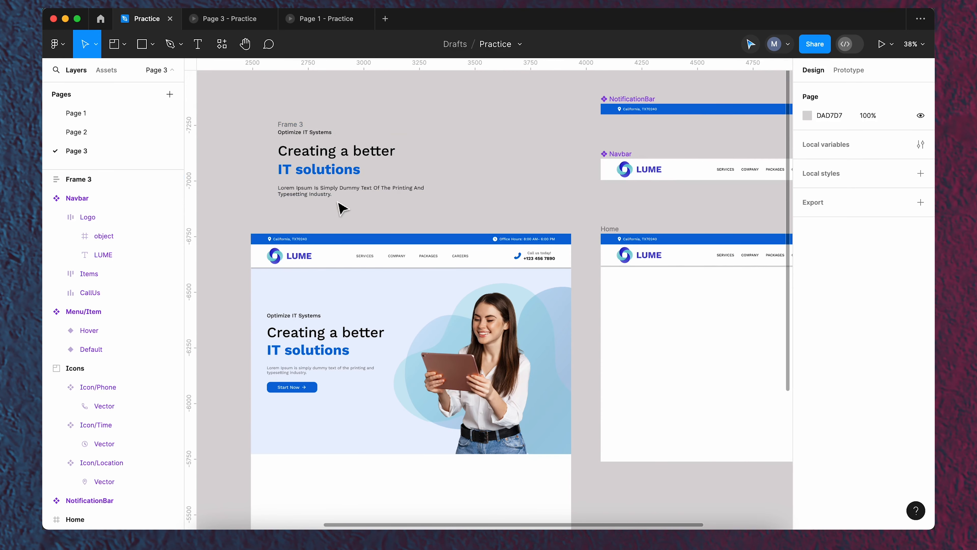
{"action": "scroll", "coordinate": [285, 390], "scroll_direction": "up", "scroll_amount": 5}
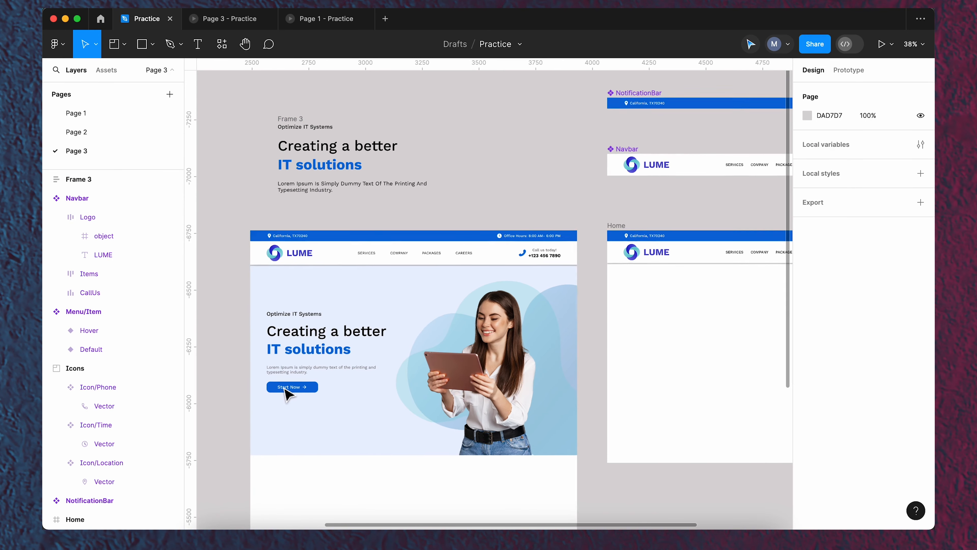
{"action": "scroll", "coordinate": [294, 357], "scroll_direction": "down", "scroll_amount": 3}
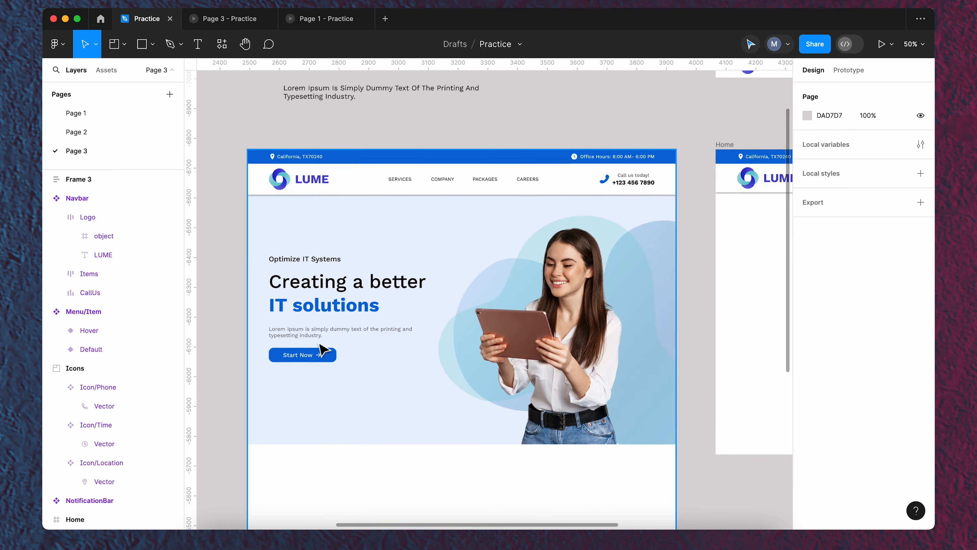
{"action": "left_click_drag", "start_coordinate": [296, 357], "coordinate": [483, 346]}
{"action": "scroll", "coordinate": [483, 345], "scroll_direction": "up", "scroll_amount": 2}
{"action": "left_click", "coordinate": [197, 41]}
{"action": "left_click_drag", "start_coordinate": [303, 318], "coordinate": [381, 351]}
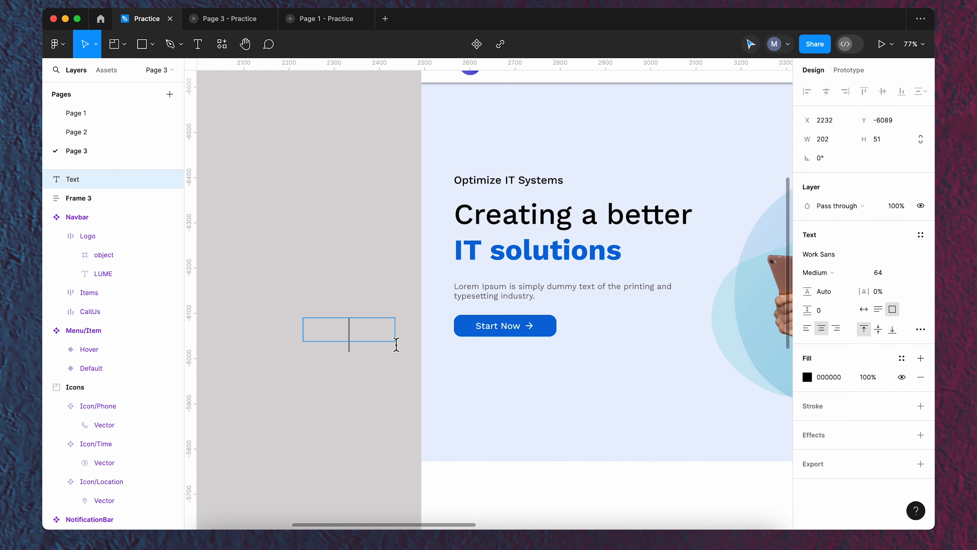
{"action": "type", "text": "Start Now"}
Set the "Start Now" text to auto width and font size 16.
{"action": "left_click", "coordinate": [864, 309]}
{"action": "left_click", "coordinate": [907, 272]}
{"action": "left_click", "coordinate": [906, 273]}
{"action": "left_click", "coordinate": [906, 272]}
{"action": "left_click", "coordinate": [889, 173]}
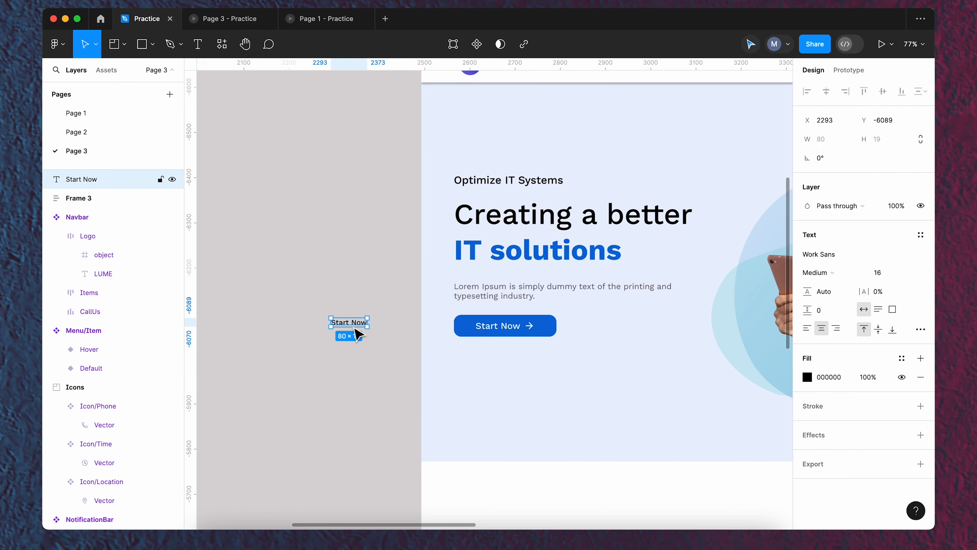
Move the "Start Now" text farther from the reference image and search Iconify's Google Material Icons for "right arrow".
{"action": "scroll", "coordinate": [366, 327], "scroll_direction": "up", "scroll_amount": 5}
{"action": "left_click_drag", "start_coordinate": [371, 330], "coordinate": [326, 332]}
{"action": "right_click", "coordinate": [372, 266]}
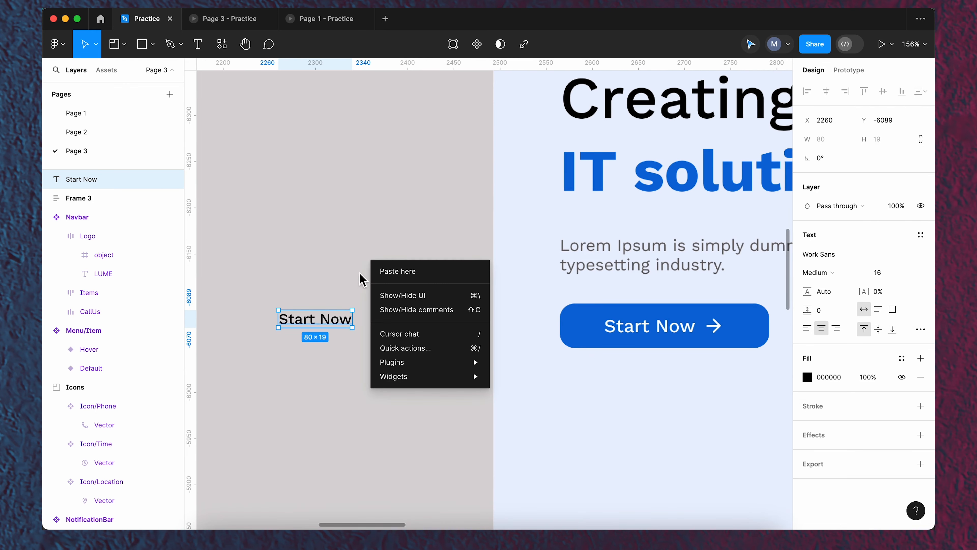
{"action": "mouse_move", "coordinate": [401, 362]}
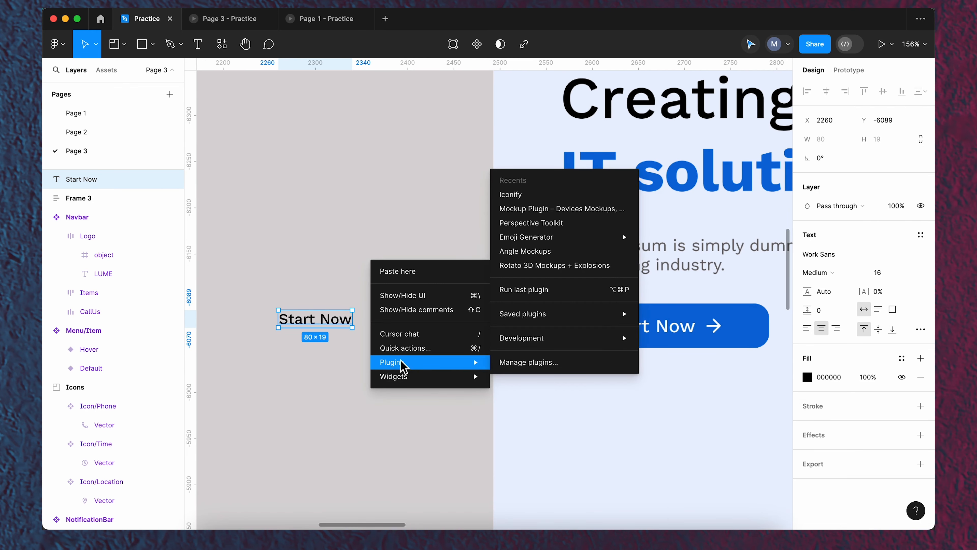
{"action": "left_click", "coordinate": [536, 195]}
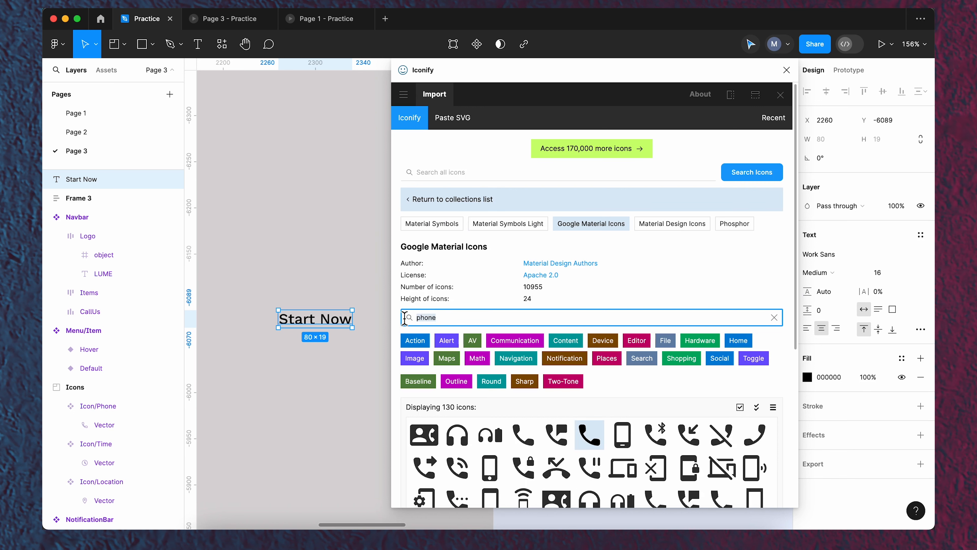
{"action": "type", "text": "right "}
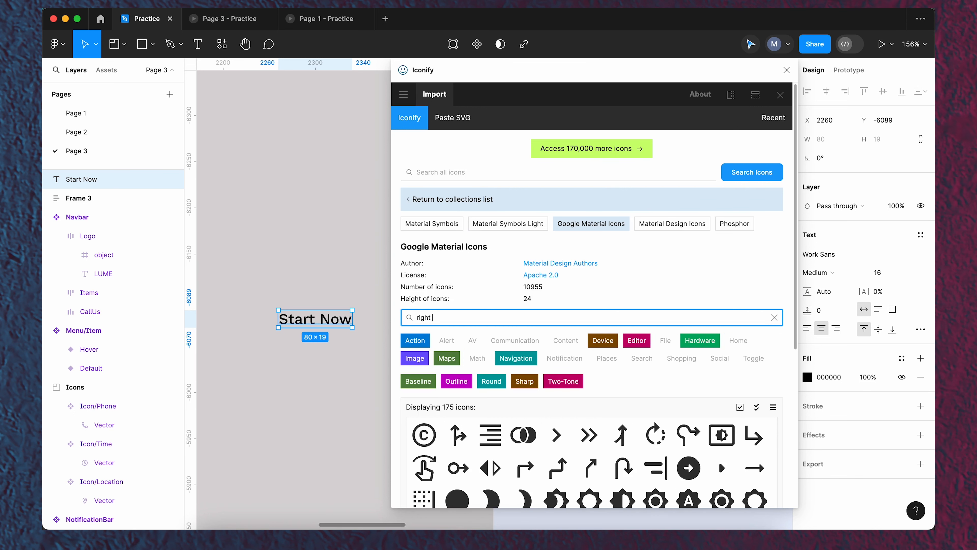
{"action": "type", "text": "arrow"}
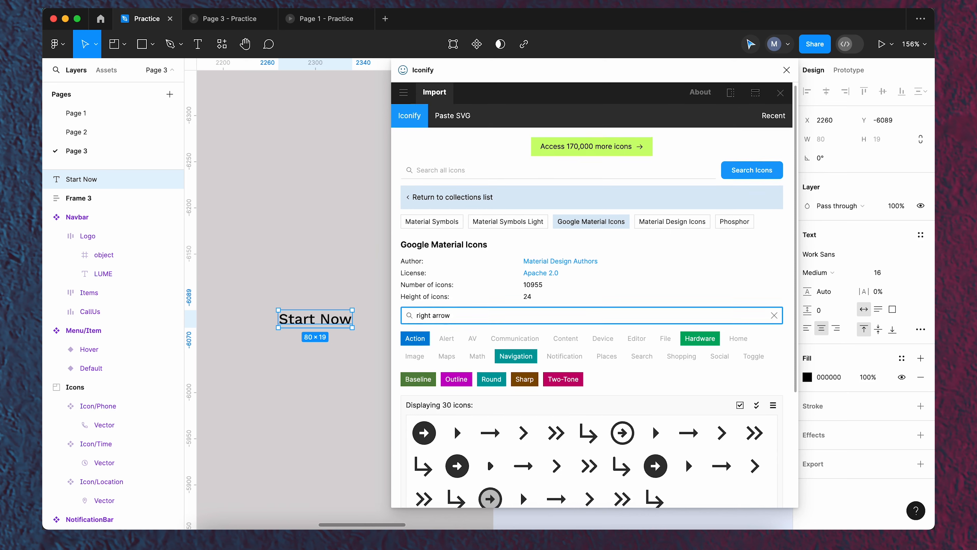
Import the ic:outline-keyboard-arrow-right icon in white at height 24 and close the Iconify plugin.
{"action": "scroll", "coordinate": [569, 417], "scroll_direction": "down", "scroll_amount": 2}
{"action": "scroll", "coordinate": [566, 414], "scroll_direction": "down", "scroll_amount": 3}
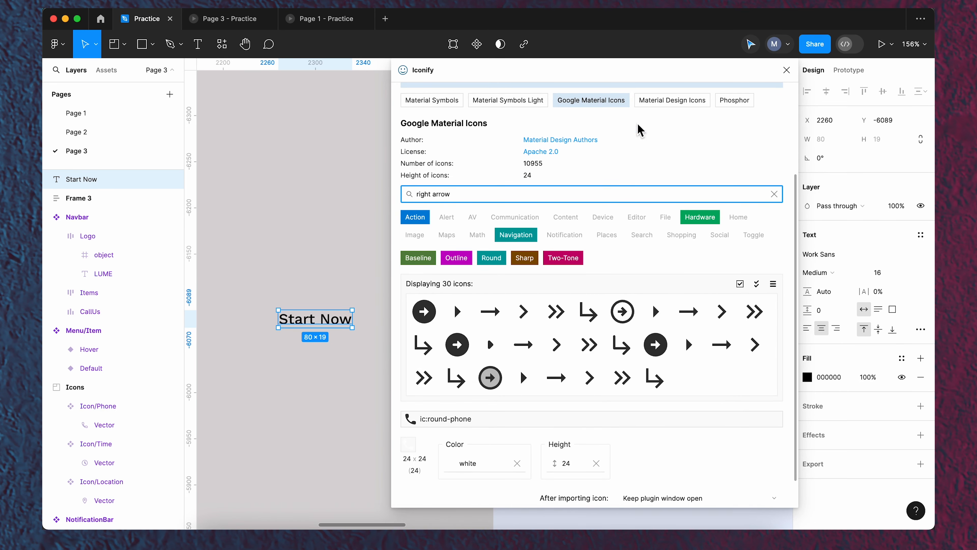
{"action": "left_click_drag", "start_coordinate": [653, 77], "coordinate": [456, 83]}
{"action": "scroll", "coordinate": [392, 385], "scroll_direction": "down", "scroll_amount": 2}
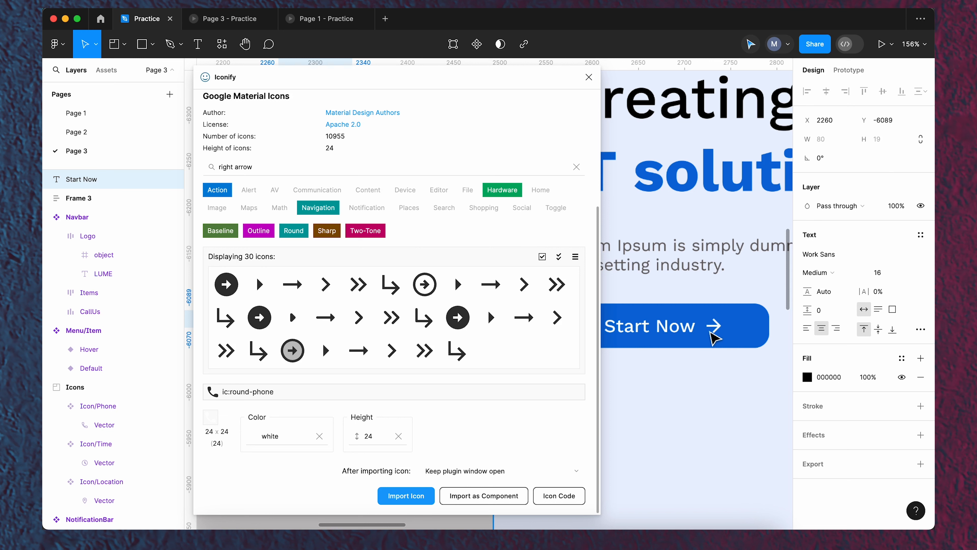
{"action": "left_click", "coordinate": [525, 297]}
{"action": "left_click", "coordinate": [412, 501]}
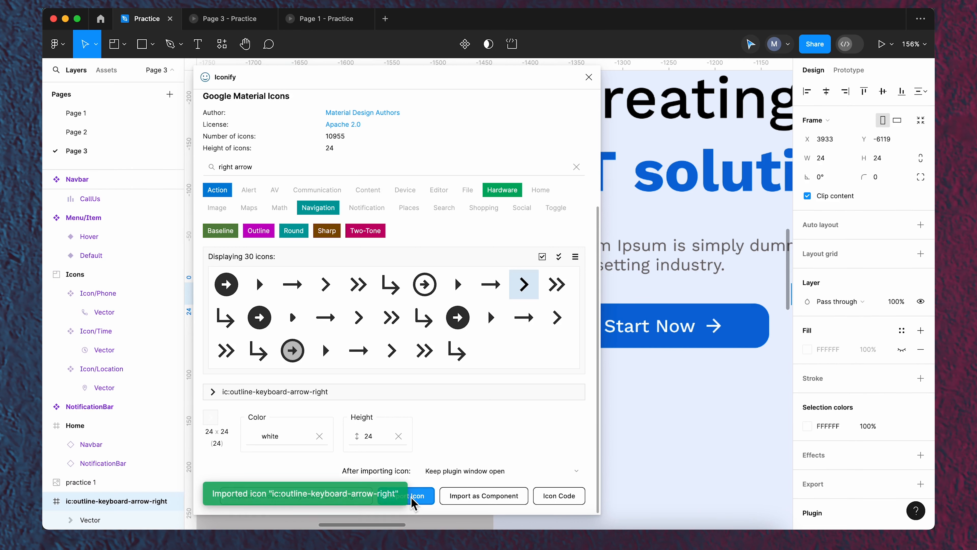
{"action": "left_click", "coordinate": [589, 77]}
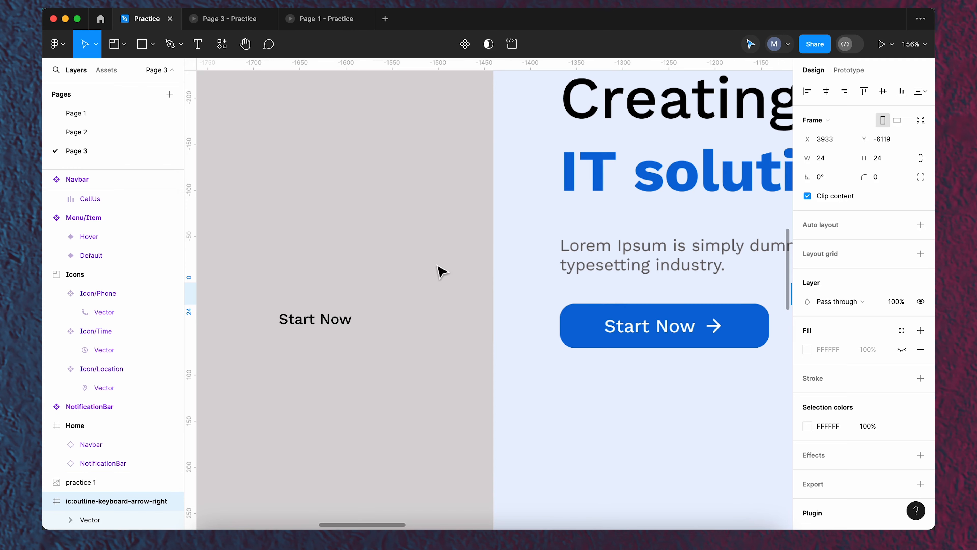
Move the imported right-arrow icon from beside the reference image to the empty canvas just below the Icons section.
{"action": "scroll", "coordinate": [441, 270], "scroll_direction": "down", "scroll_amount": 10}
{"action": "scroll", "coordinate": [575, 265], "scroll_direction": "up", "scroll_amount": 10}
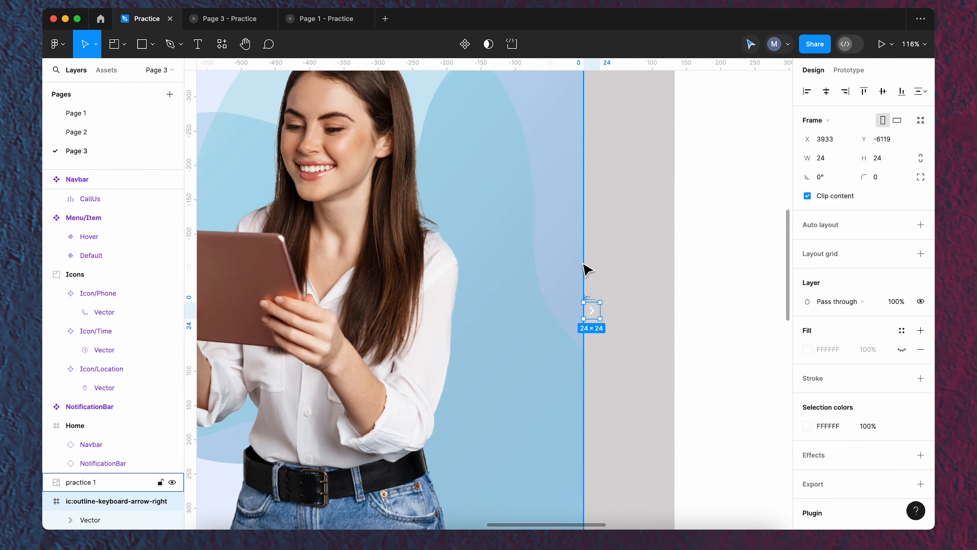
{"action": "key", "text": "super+x"}
{"action": "scroll", "coordinate": [636, 325], "scroll_direction": "down", "scroll_amount": 10}
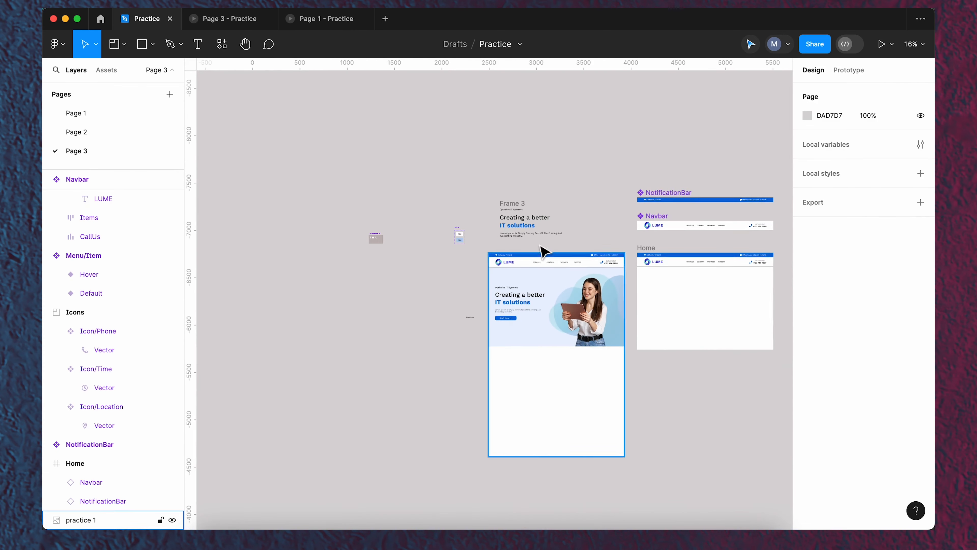
{"action": "scroll", "coordinate": [476, 235], "scroll_direction": "up", "scroll_amount": 7}
{"action": "scroll", "coordinate": [437, 257], "scroll_direction": "down", "scroll_amount": 3}
{"action": "scroll", "coordinate": [452, 301], "scroll_direction": "up", "scroll_amount": 10}
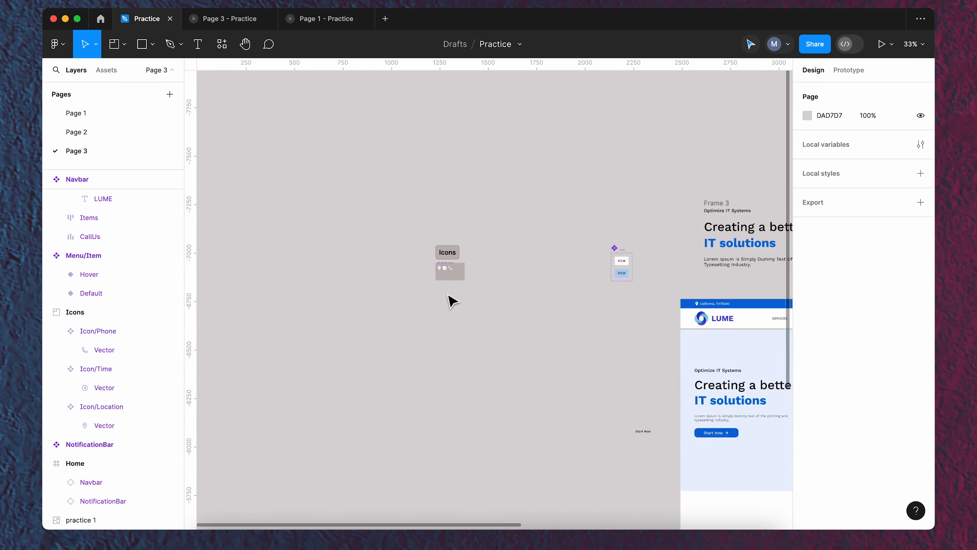
{"action": "key", "text": "super+v"}
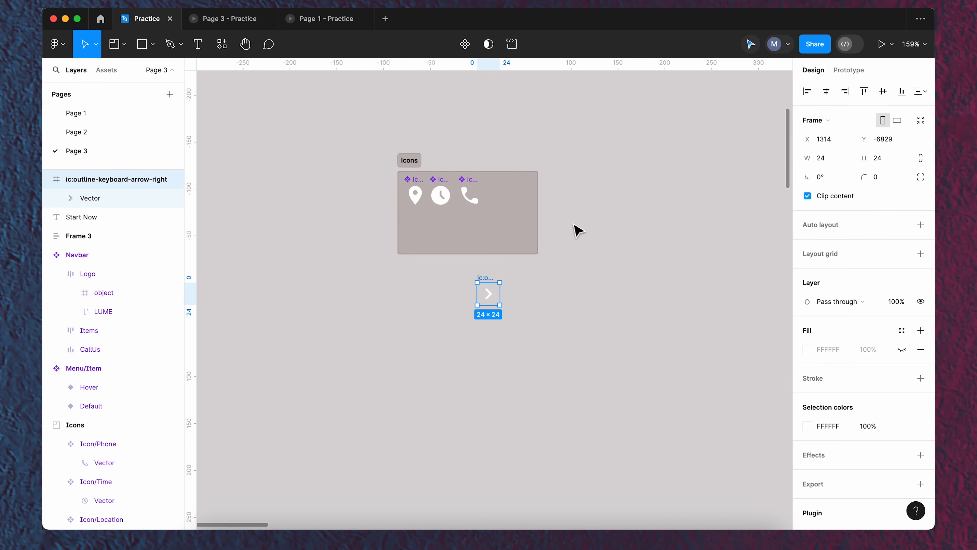
Rename the right-arrow icon frame as Icon/ArrowRight.
{"action": "scroll", "coordinate": [490, 287], "scroll_direction": "up", "scroll_amount": 3}
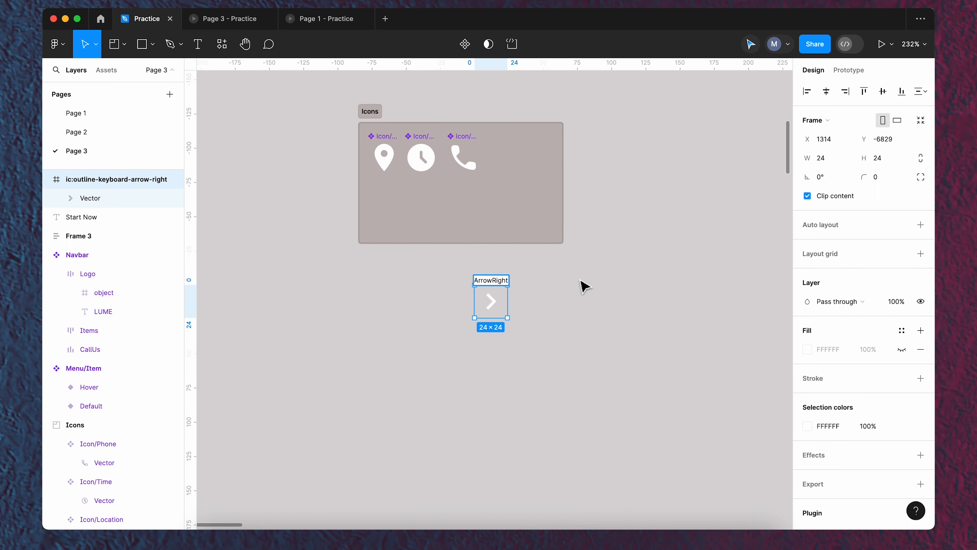
{"action": "left_click", "coordinate": [584, 287]}
{"action": "left_click", "coordinate": [500, 302]}
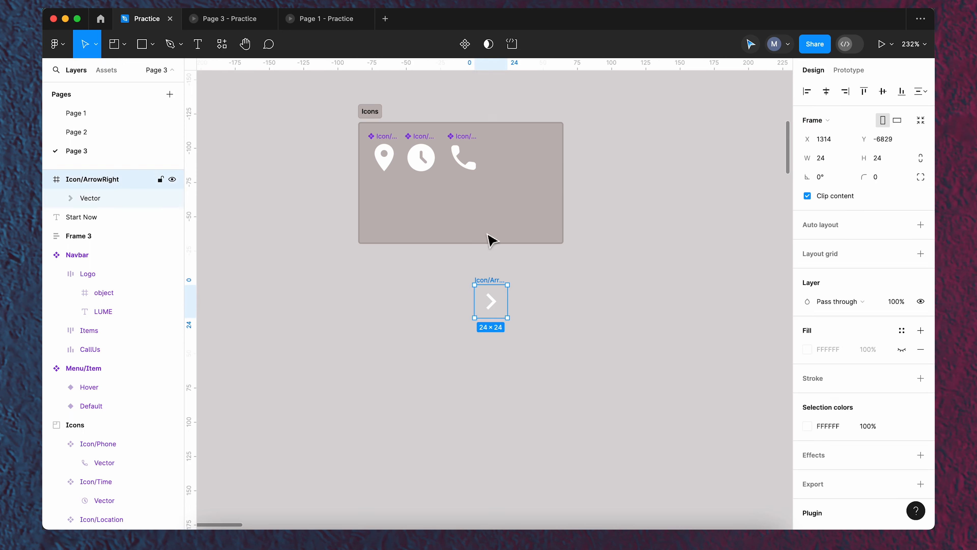
Turn the Icon/ArrowRight frame into a component and place it in the Icons section beside the phone icon.
{"action": "left_click", "coordinate": [465, 43]}
{"action": "left_click_drag", "start_coordinate": [495, 286], "coordinate": [502, 157]}
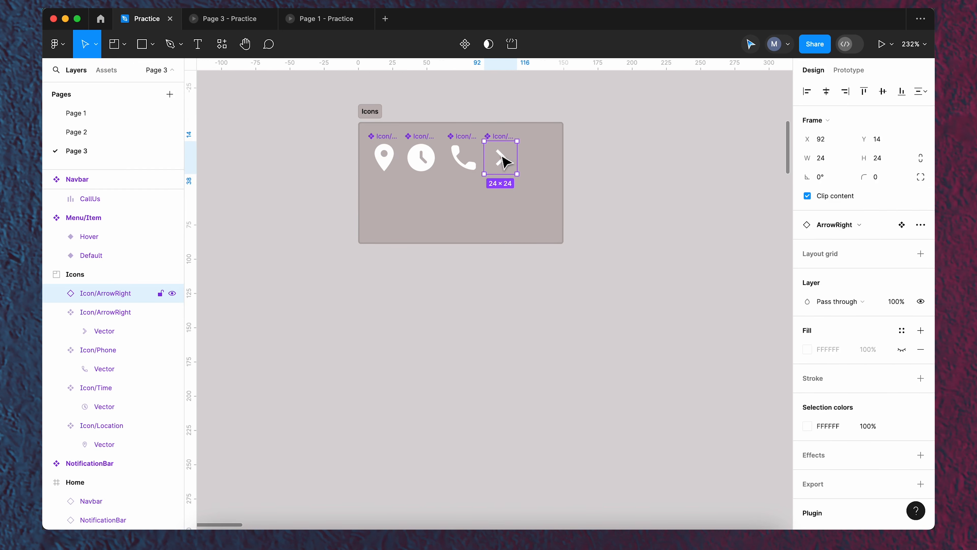
{"action": "left_click", "coordinate": [378, 291]}
Insert an ArrowRight instance from Page 3's local icon components and place it directly after the "Start Now" text.
{"action": "scroll", "coordinate": [360, 277], "scroll_direction": "down", "scroll_amount": 8}
{"action": "scroll", "coordinate": [360, 277], "scroll_direction": "down", "scroll_amount": 8}
{"action": "scroll", "coordinate": [467, 277], "scroll_direction": "down", "scroll_amount": 6}
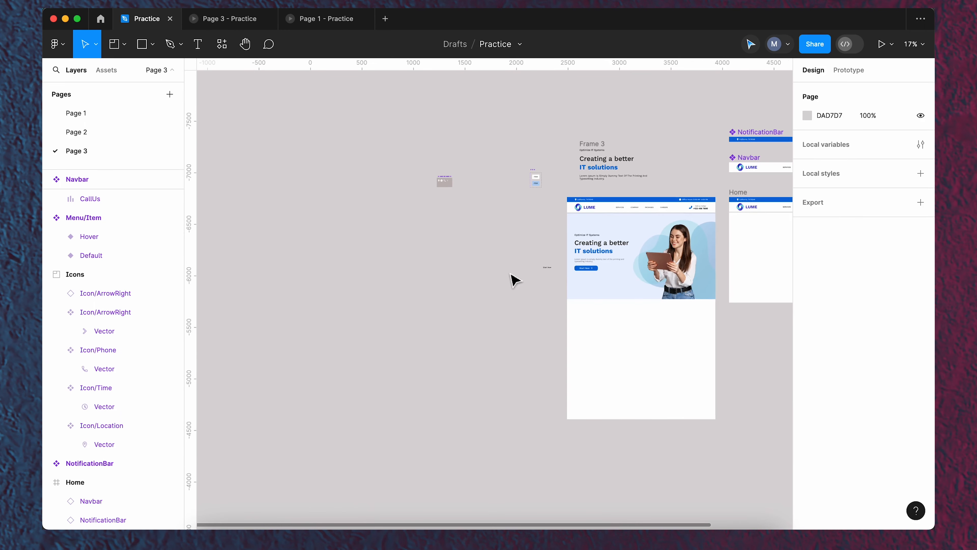
{"action": "scroll", "coordinate": [554, 270], "scroll_direction": "up", "scroll_amount": 10}
{"action": "scroll", "coordinate": [582, 283], "scroll_direction": "up", "scroll_amount": 5}
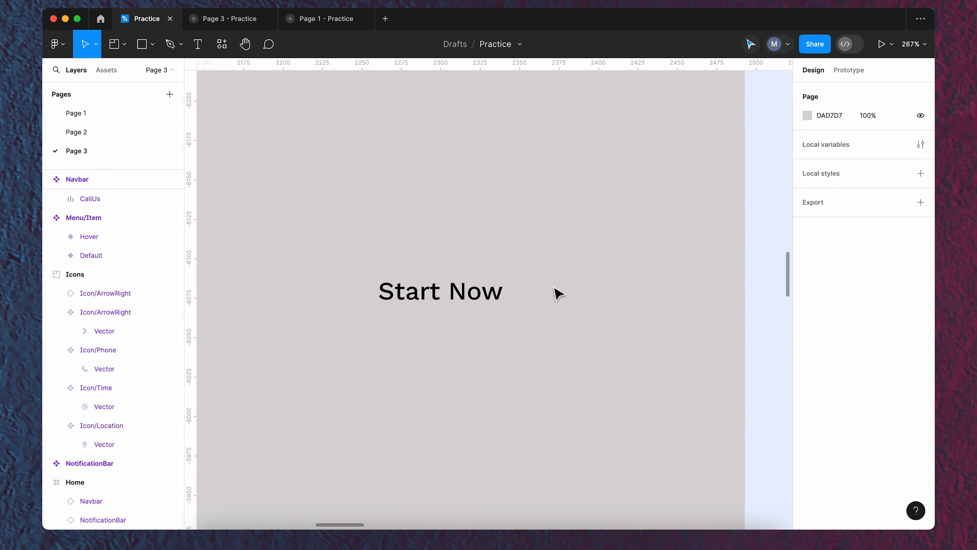
{"action": "left_click", "coordinate": [111, 70]}
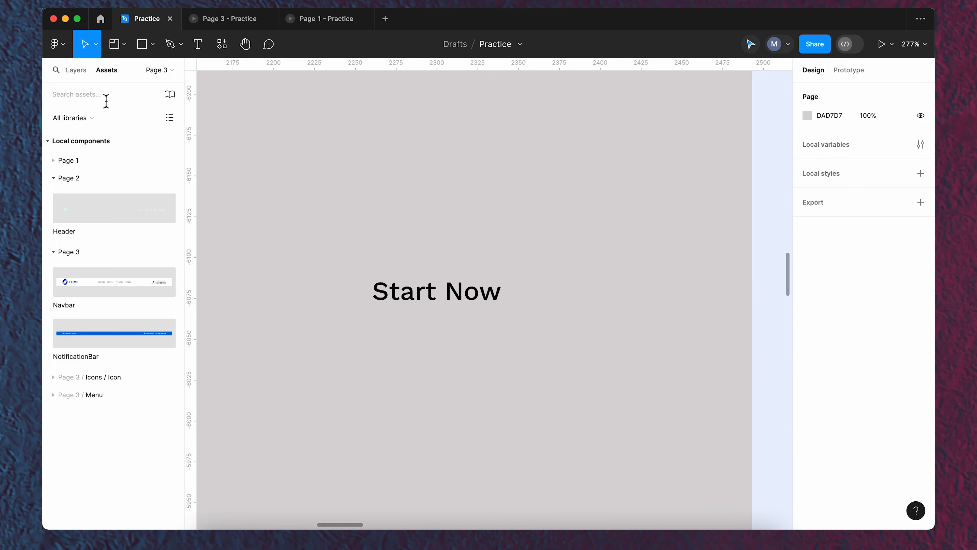
{"action": "left_click", "coordinate": [69, 252]}
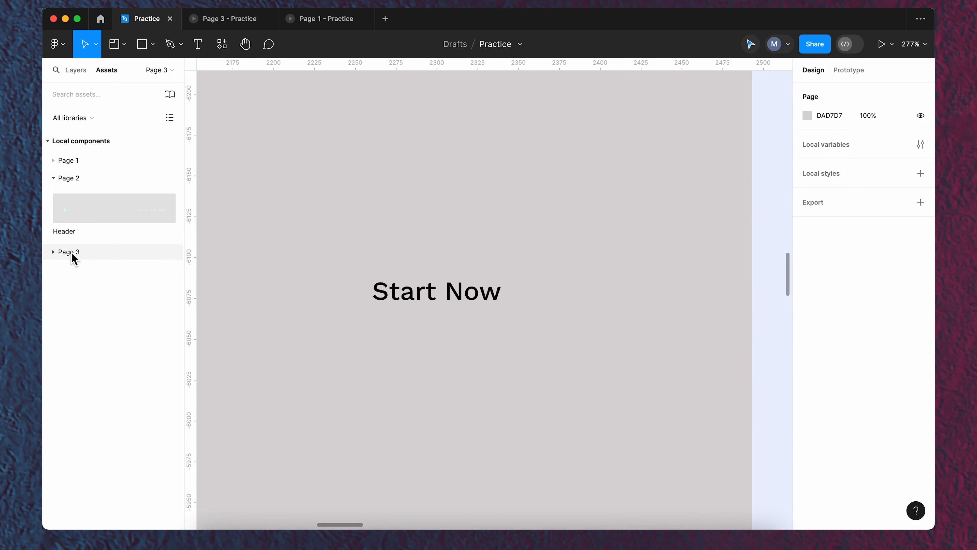
{"action": "left_click", "coordinate": [65, 253]}
{"action": "left_click", "coordinate": [94, 379]}
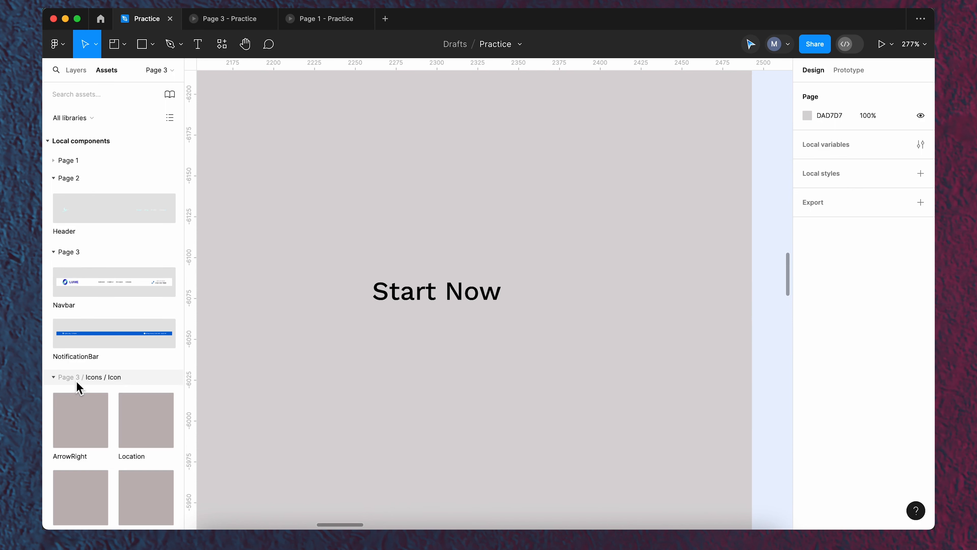
{"action": "scroll", "coordinate": [99, 389], "scroll_direction": "down", "scroll_amount": 3}
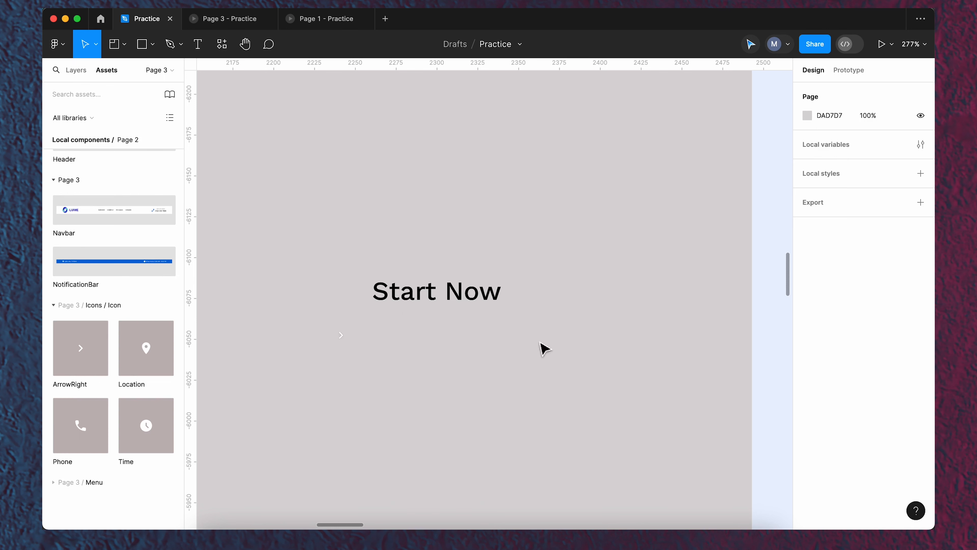
{"action": "left_click_drag", "start_coordinate": [590, 300], "coordinate": [539, 304]}
{"action": "scroll", "coordinate": [360, 303], "scroll_direction": "down", "scroll_amount": 10}
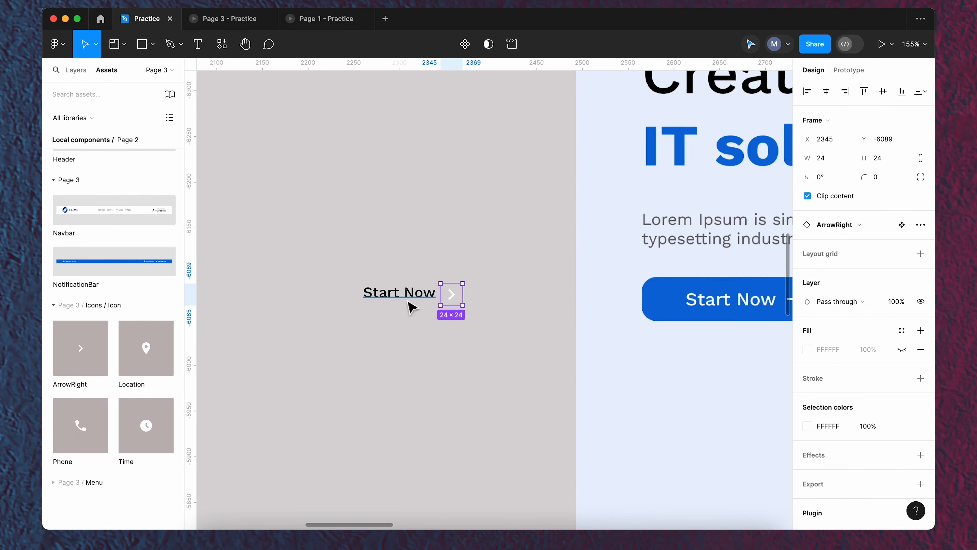
Set the "Start Now" text's fill to white (FFFFFF) and select the text together with the arrow icon.
{"action": "scroll", "coordinate": [477, 243], "scroll_direction": "right", "scroll_amount": 3}
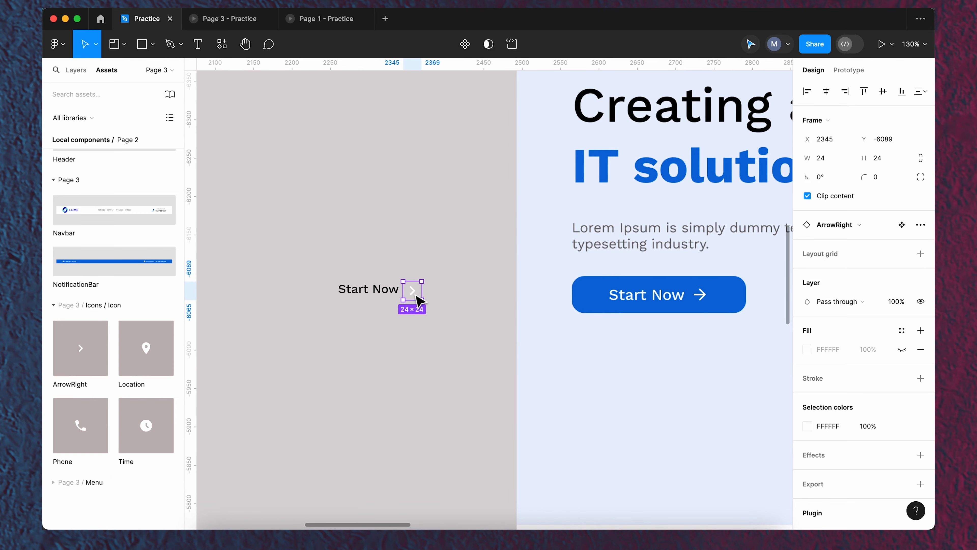
{"action": "left_click", "coordinate": [388, 290]}
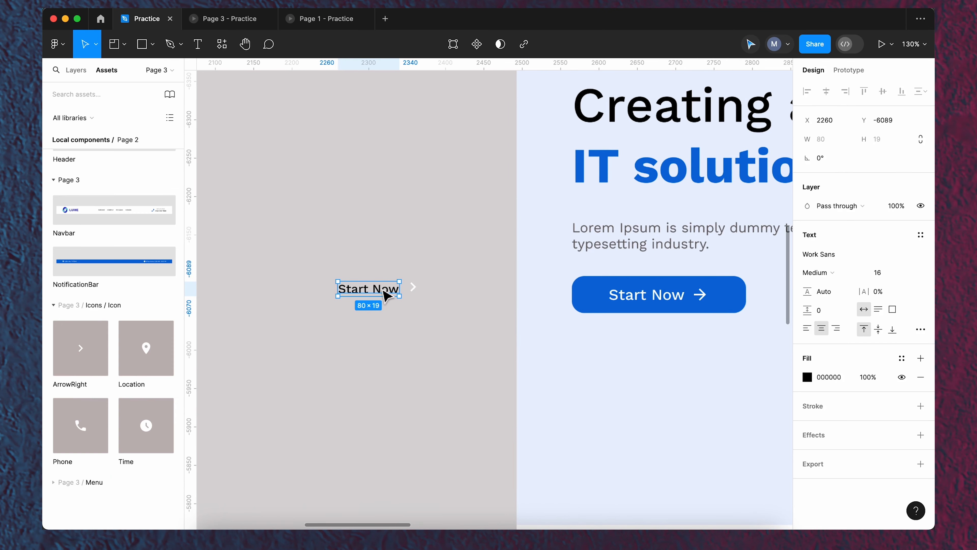
{"action": "left_click", "coordinate": [807, 377]}
{"action": "left_click", "coordinate": [717, 415]}
{"action": "left_click", "coordinate": [695, 466]}
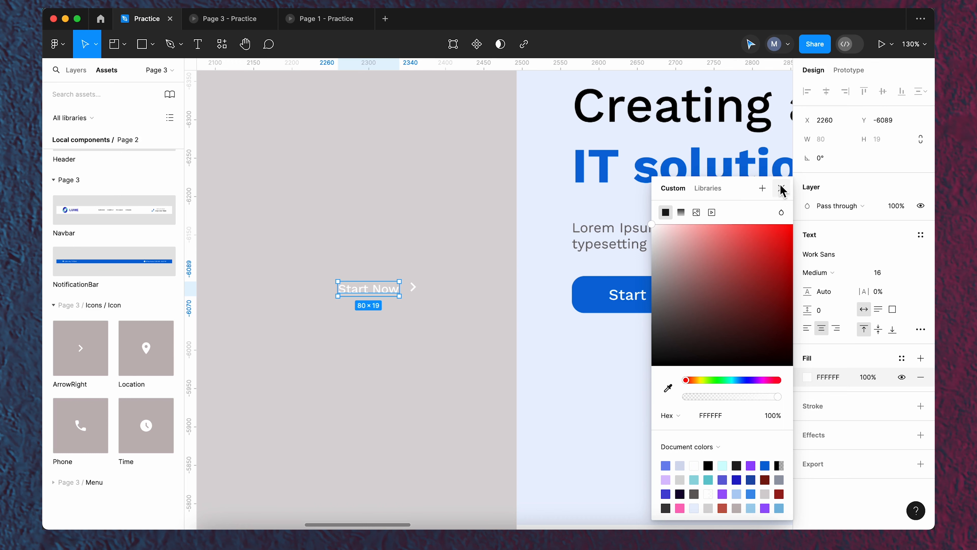
{"action": "left_click", "coordinate": [782, 187]}
{"action": "left_click_drag", "start_coordinate": [433, 278], "coordinate": [353, 300]}
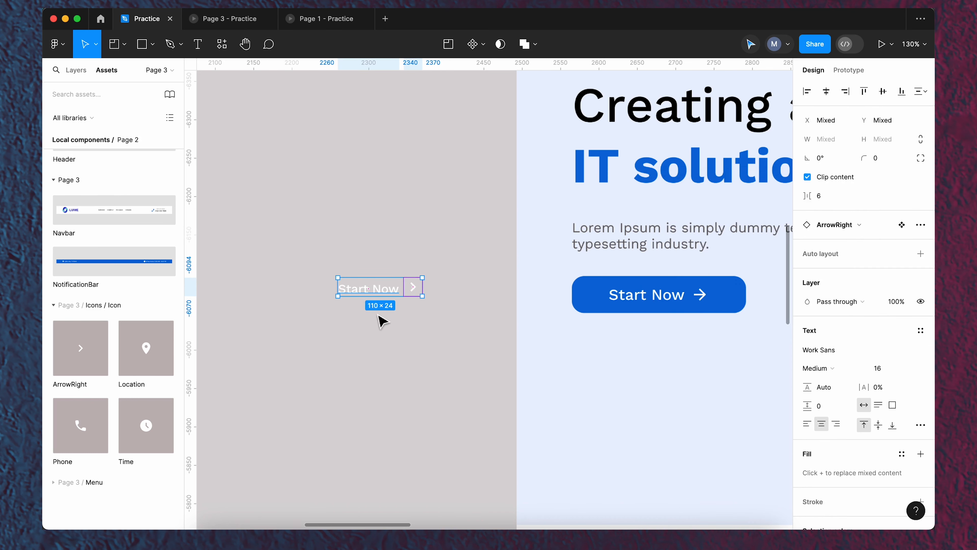
Wrap the Start Now text and arrow icon in a horizontal auto layout with a gap of 8.
{"action": "key", "text": "shift+a"}
{"action": "left_click", "coordinate": [864, 274]}
{"action": "left_click", "coordinate": [826, 287]}
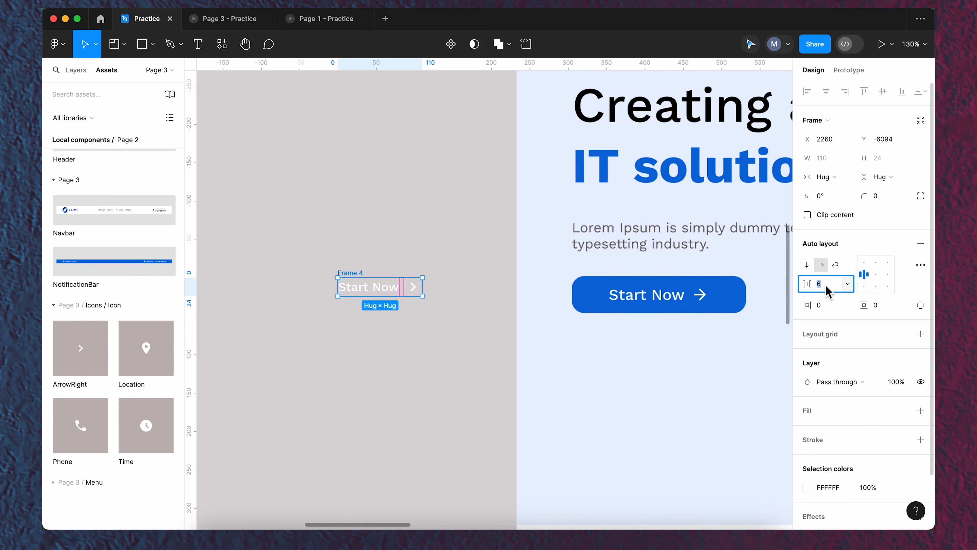
{"action": "left_click", "coordinate": [764, 287]}
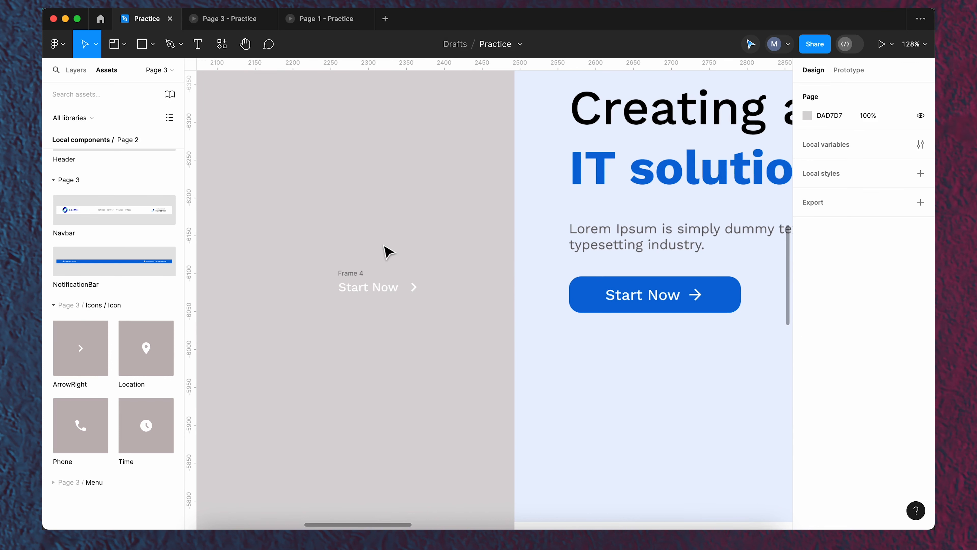
{"action": "scroll", "coordinate": [419, 284], "scroll_direction": "up", "scroll_amount": 2}
{"action": "left_click_drag", "start_coordinate": [443, 258], "coordinate": [400, 252]}
Add a fill to the new Start Now frame and sample the reference button's blue, 086AD9.
{"action": "left_click", "coordinate": [301, 269]}
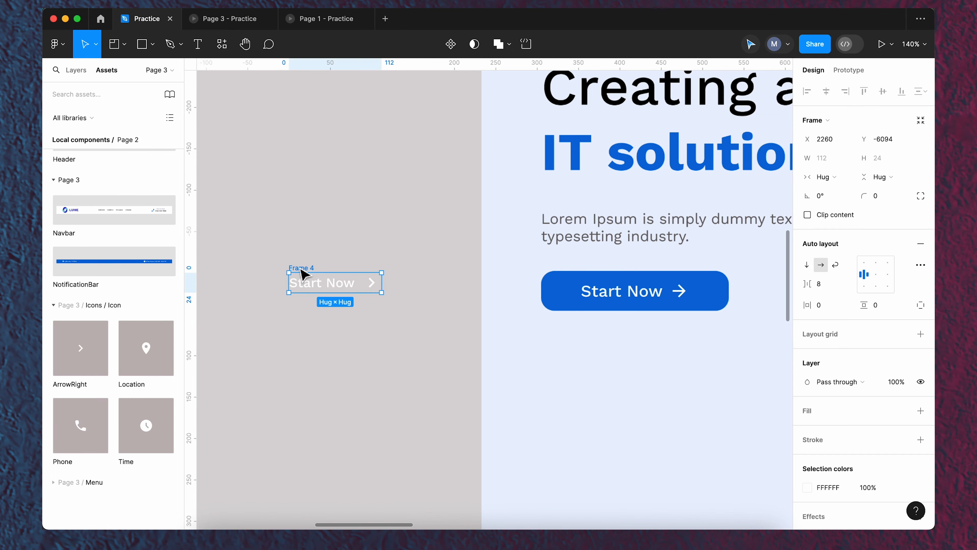
{"action": "left_click", "coordinate": [808, 411]}
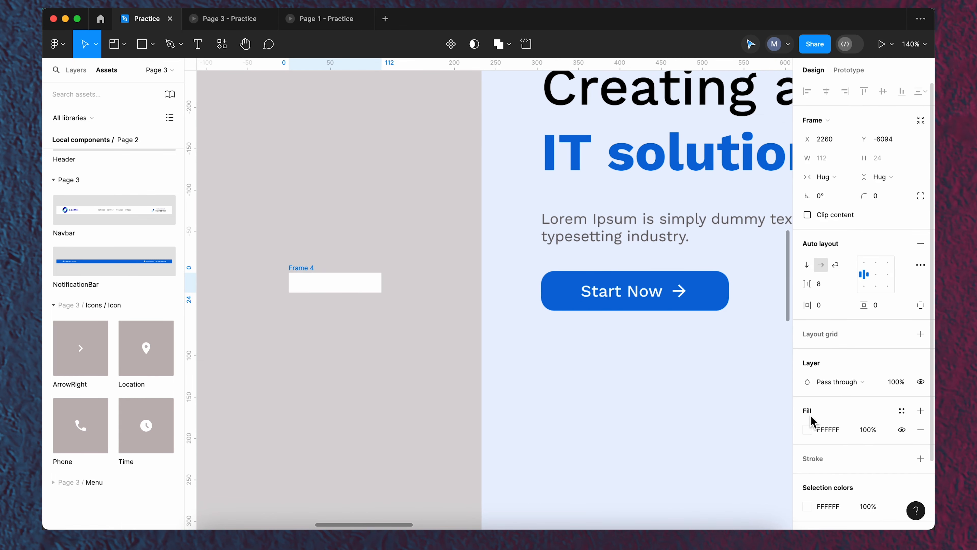
{"action": "left_click", "coordinate": [806, 430]}
{"action": "left_click", "coordinate": [669, 388]}
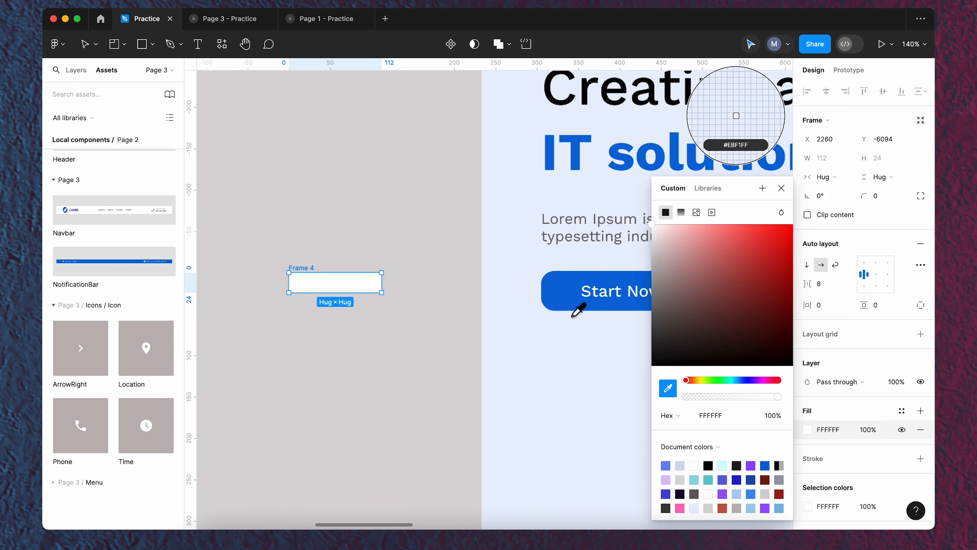
{"action": "left_click", "coordinate": [566, 304]}
{"action": "left_click", "coordinate": [781, 188]}
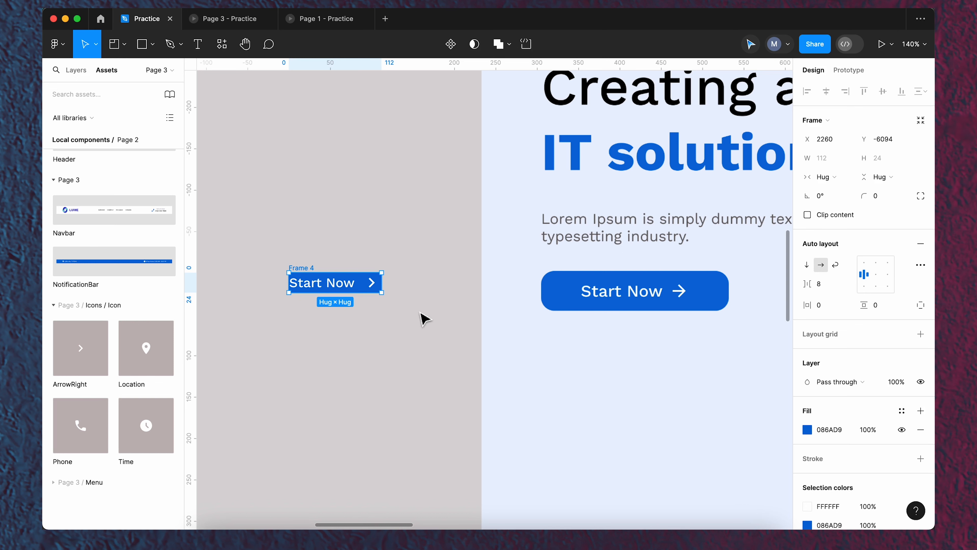
Set the Start Now frame's vertical padding to 8 and its horizontal padding to 16.
{"action": "left_click", "coordinate": [888, 311]}
{"action": "type", "text": "12"}
{"action": "key", "text": "Return"}
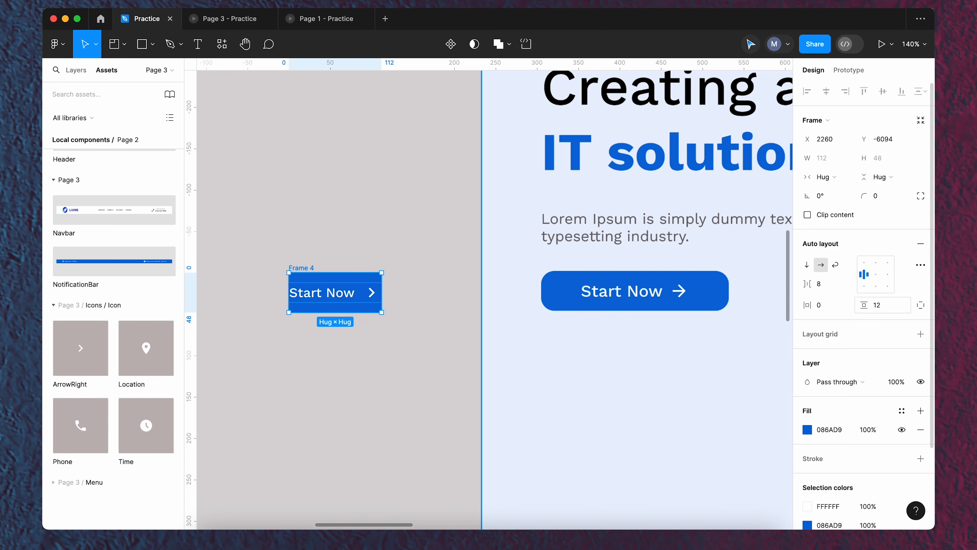
{"action": "type", "text": "8"}
{"action": "key", "text": "Return"}
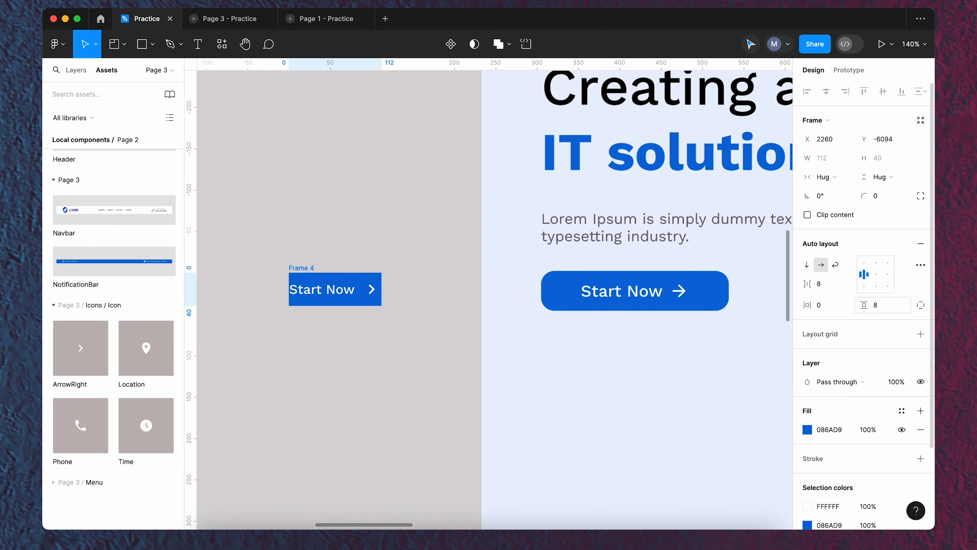
{"action": "left_click", "coordinate": [821, 308]}
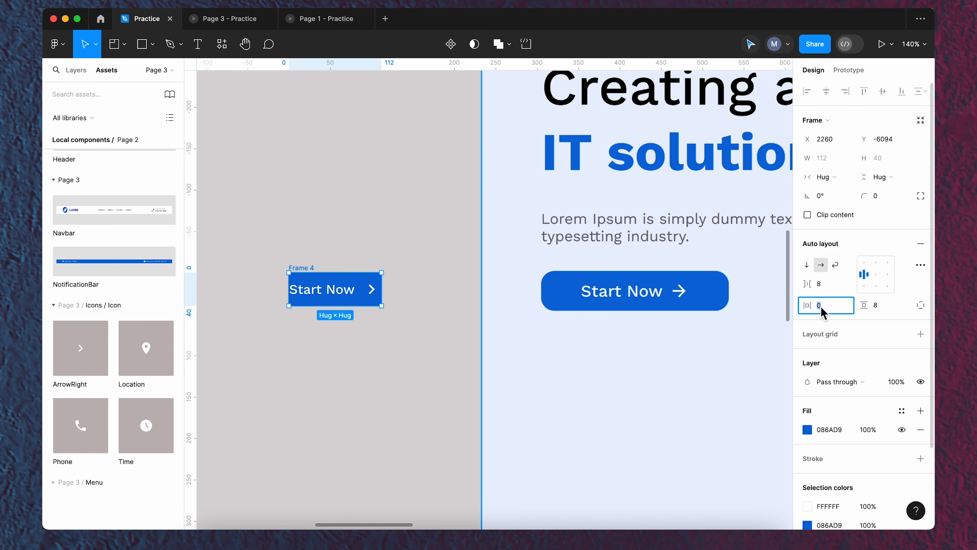
{"action": "type", "text": "16"}
{"action": "key", "text": "Return"}
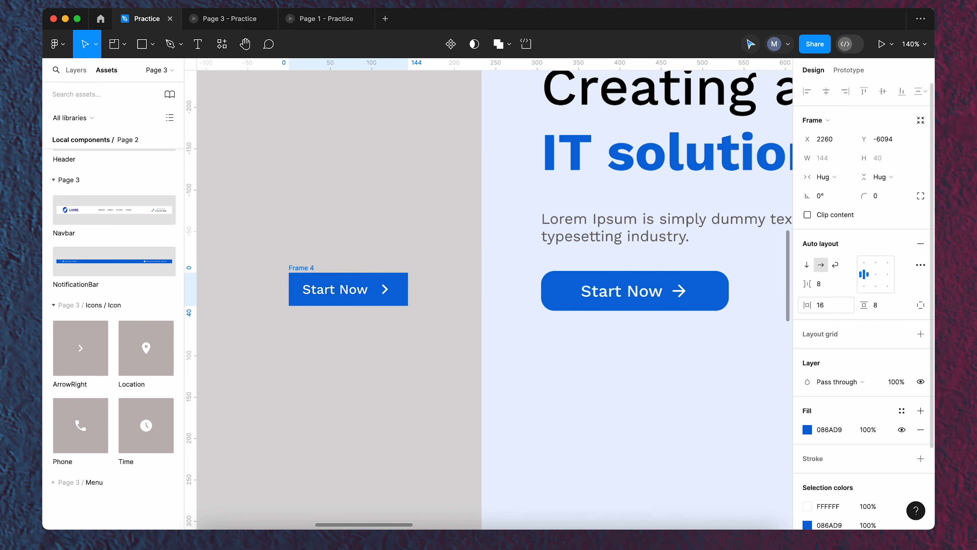
Try corner radii of 8 and 16 on the Start Now frame, and settle on 12.
{"action": "left_click", "coordinate": [882, 199]}
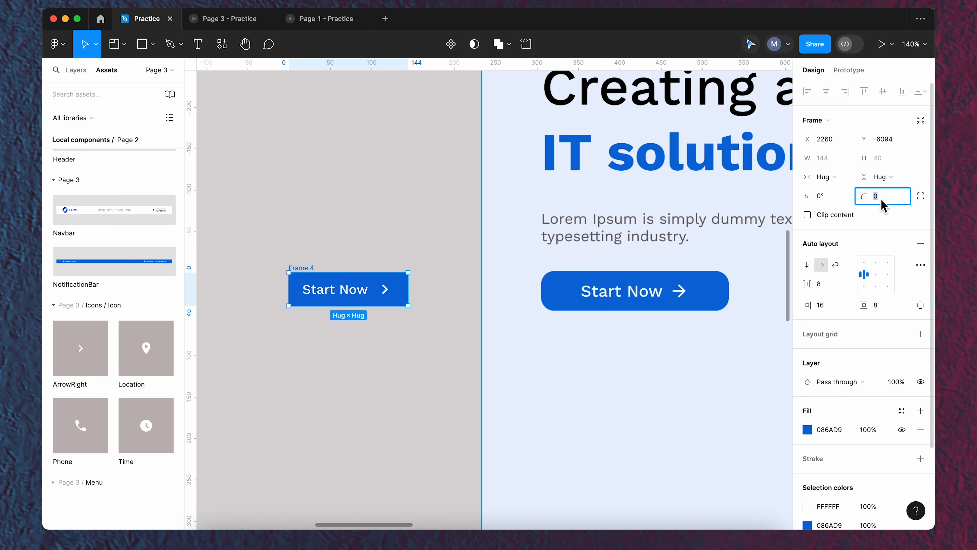
{"action": "type", "text": "8"}
{"action": "key", "text": "Return"}
{"action": "left_click", "coordinate": [881, 201]}
{"action": "type", "text": "16"}
{"action": "key", "text": "Return"}
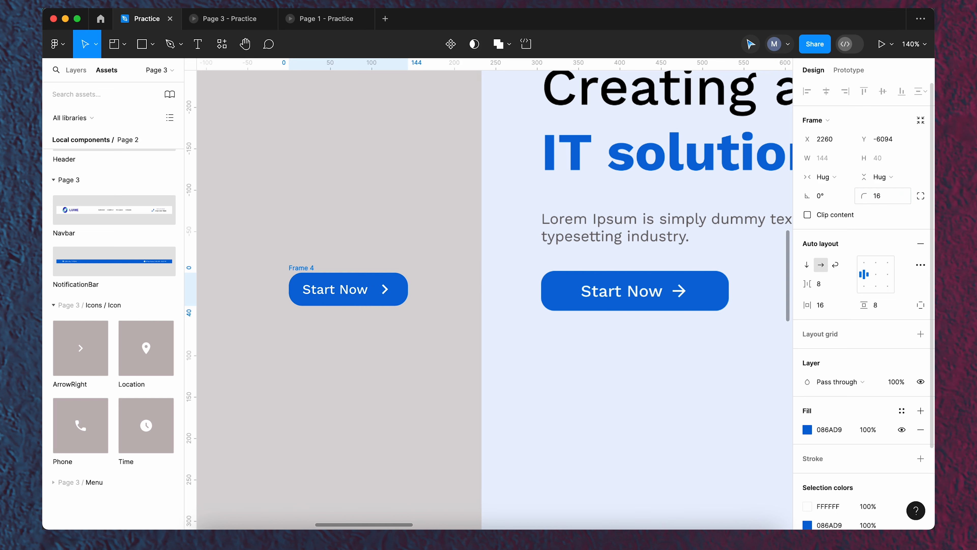
{"action": "left_click", "coordinate": [884, 202]}
{"action": "type", "text": "12"}
{"action": "key", "text": "Return"}
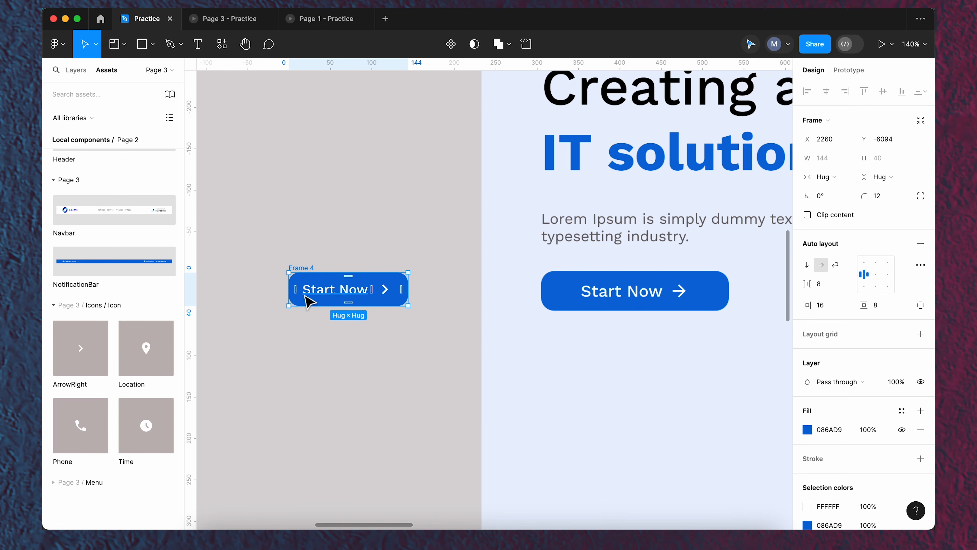
Switch the Start Now frame to individual padding and set its left padding to 24.
{"action": "left_click", "coordinate": [920, 304]}
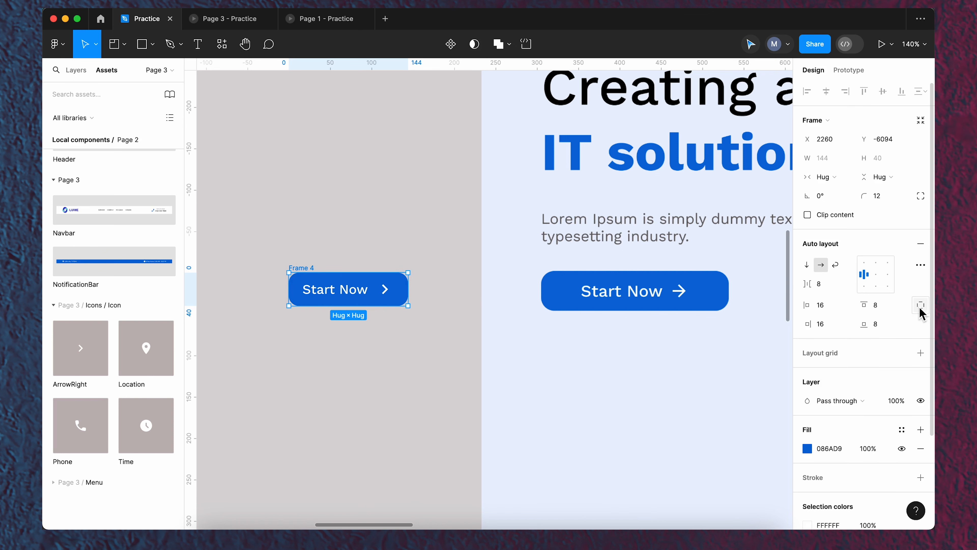
{"action": "left_click_drag", "start_coordinate": [809, 307], "coordinate": [815, 311]}
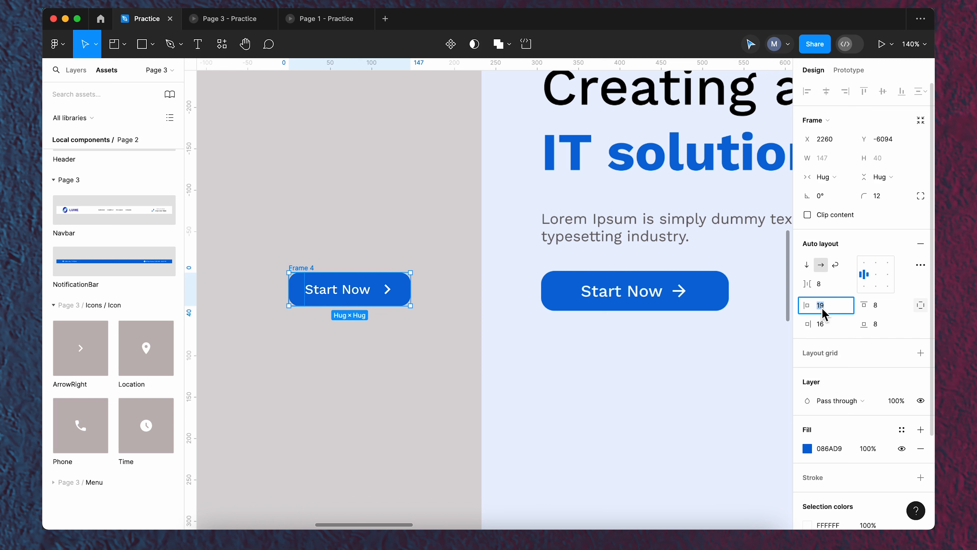
{"action": "key", "text": "Return"}
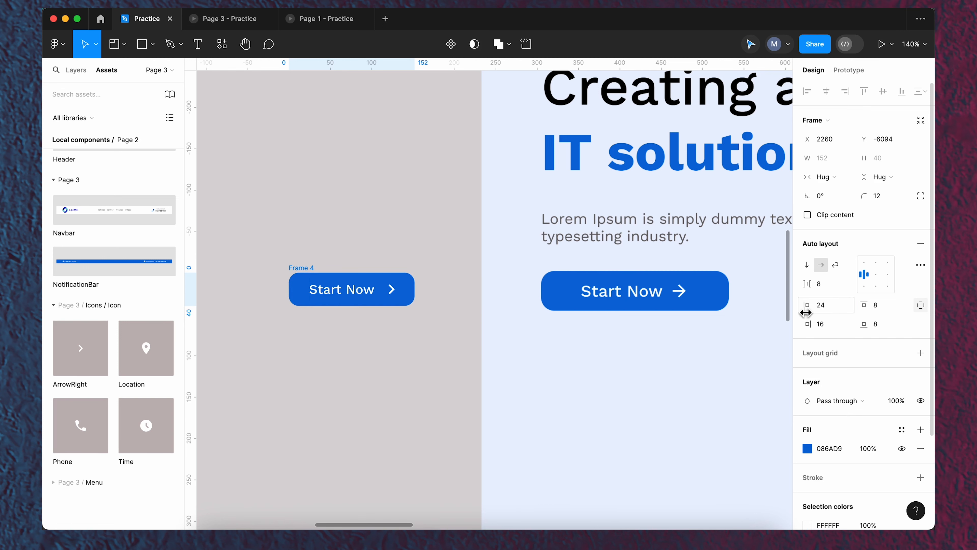
{"action": "scroll", "coordinate": [288, 320], "scroll_direction": "down", "scroll_amount": 5}
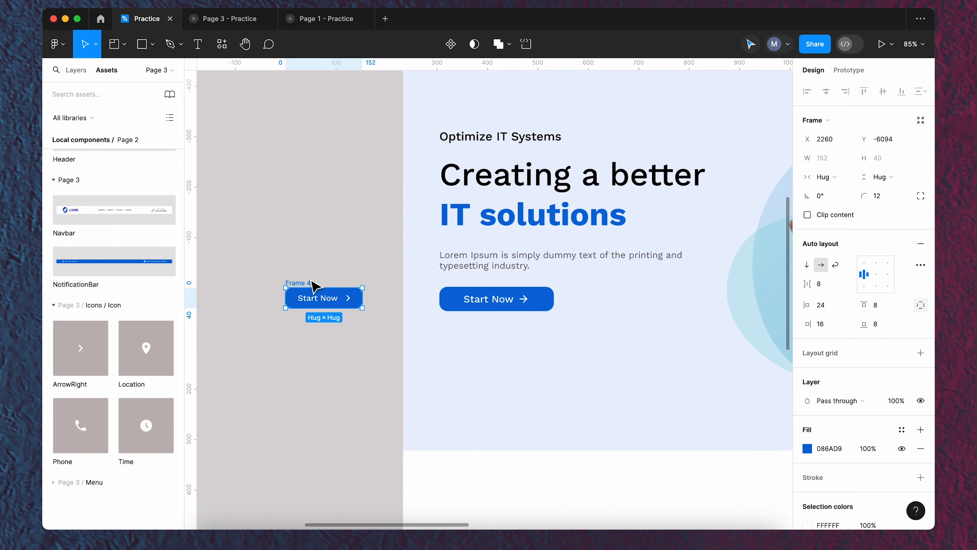
Rename the Start Now frame as Button and turn it into a component.
{"action": "left_click", "coordinate": [322, 279]}
{"action": "double_click", "coordinate": [304, 283]}
{"action": "left_click_drag", "start_coordinate": [304, 287], "coordinate": [292, 248]}
{"action": "left_click", "coordinate": [451, 44]}
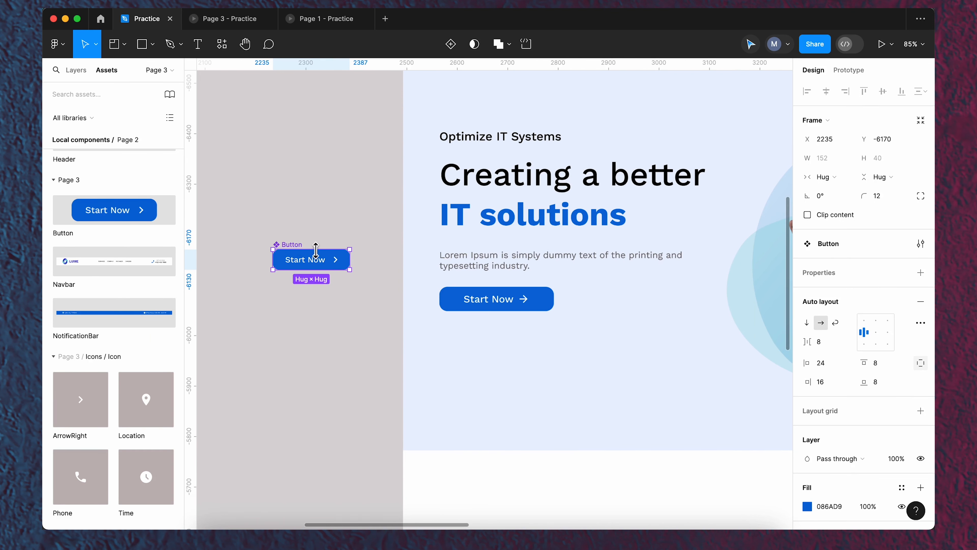
Add a second variant to the Button component and rename the variant property as State.
{"action": "left_click", "coordinate": [456, 45]}
{"action": "left_click", "coordinate": [338, 258]}
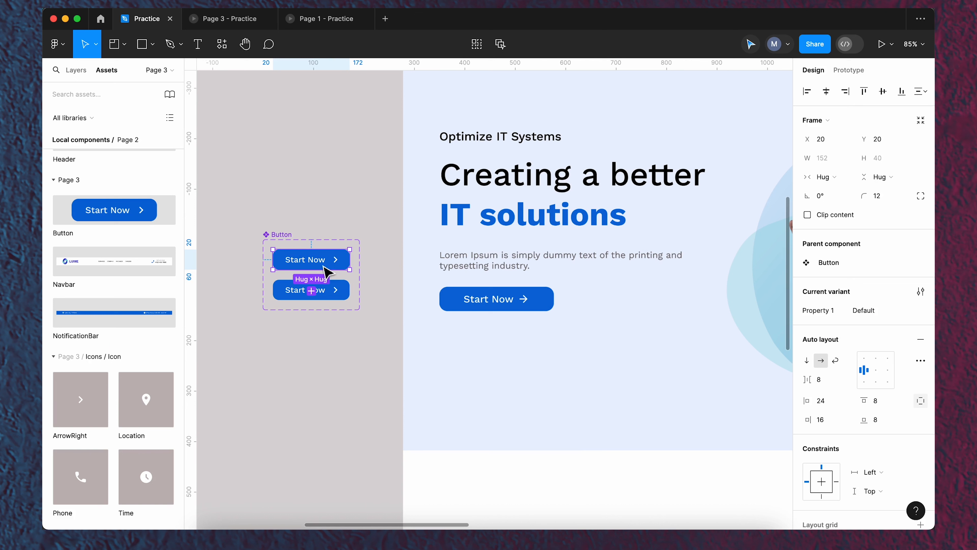
{"action": "double_click", "coordinate": [822, 313]}
{"action": "type", "text": "State"}
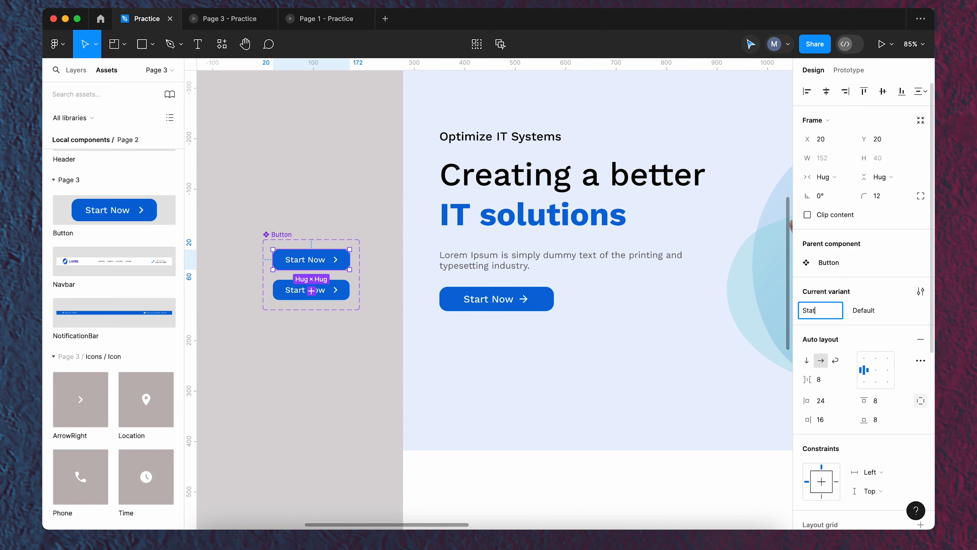
Set the second button variant's State value to Hover.
{"action": "left_click", "coordinate": [345, 296]}
{"action": "left_click", "coordinate": [883, 314]}
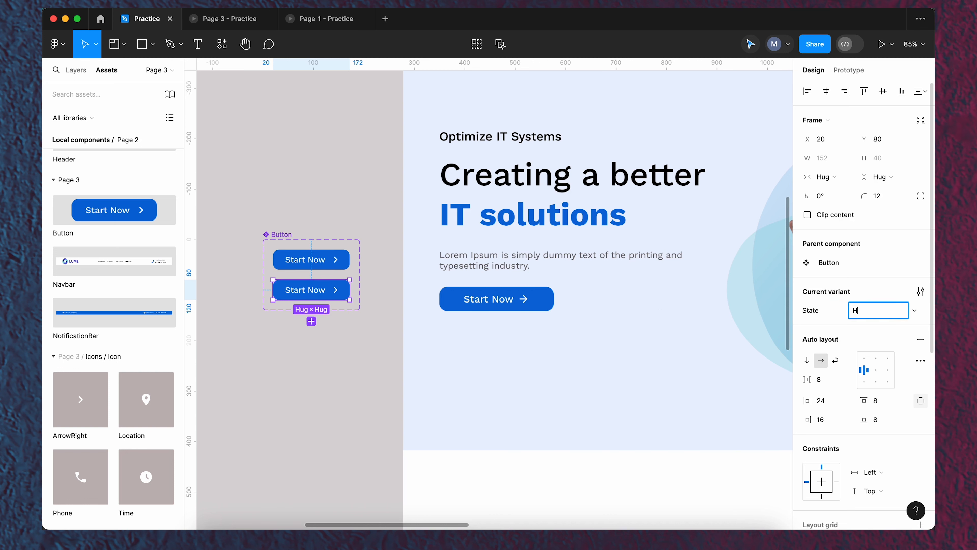
{"action": "key", "text": "Return"}
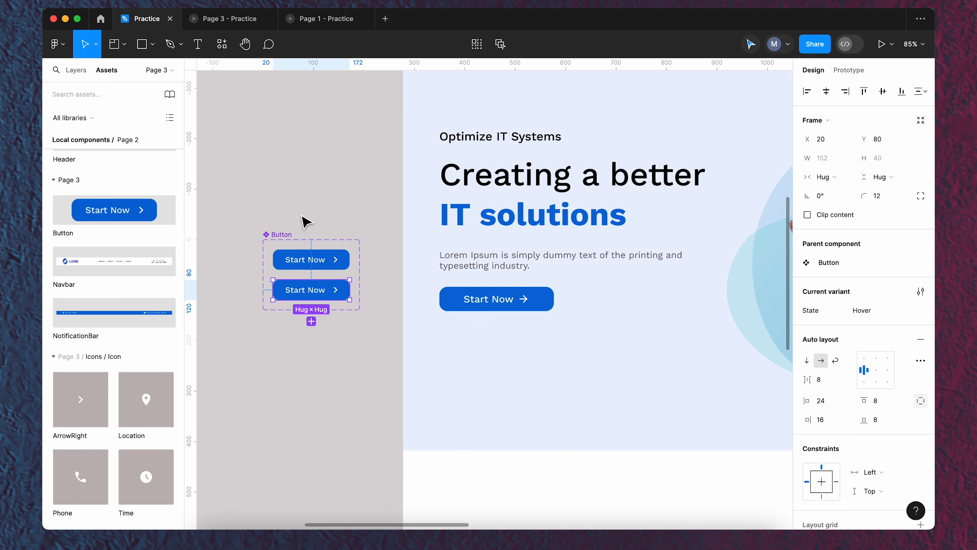
Change the Hover variant's fill to the lighter blue 3D97FC.
{"action": "left_click", "coordinate": [304, 223]}
{"action": "scroll", "coordinate": [294, 239], "scroll_direction": "up", "scroll_amount": 3}
{"action": "left_click", "coordinate": [297, 262]}
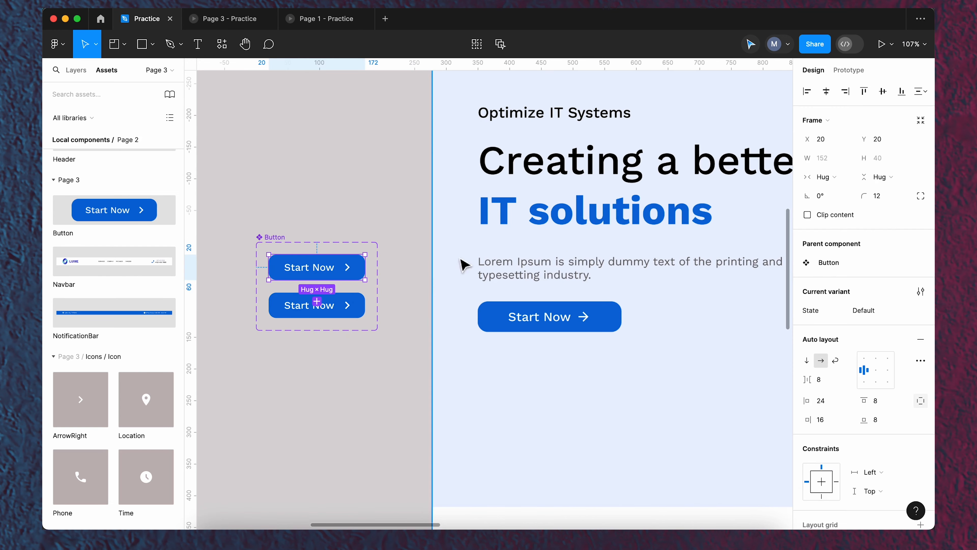
{"action": "left_click", "coordinate": [366, 318]}
{"action": "scroll", "coordinate": [818, 430], "scroll_direction": "down", "scroll_amount": 5}
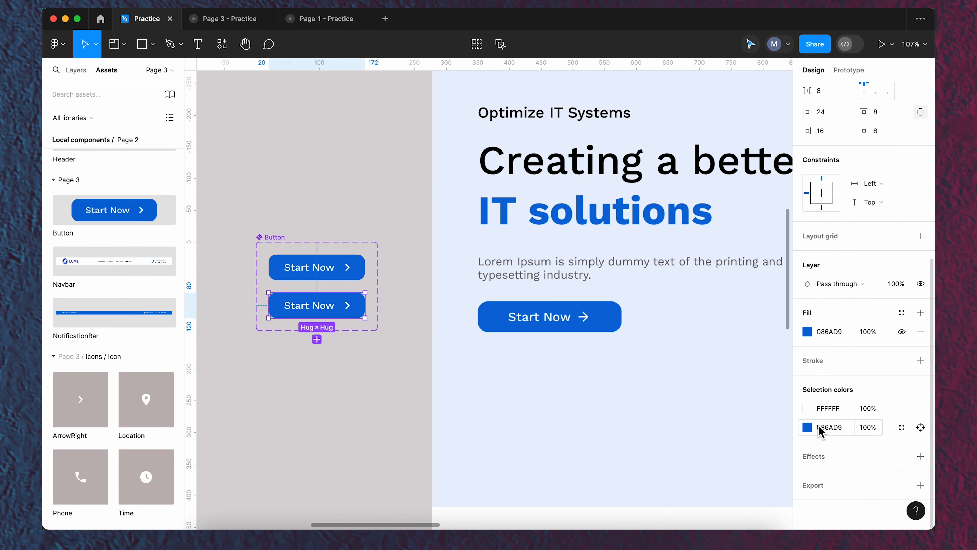
{"action": "left_click", "coordinate": [807, 427]}
{"action": "left_click_drag", "start_coordinate": [788, 244], "coordinate": [759, 225]}
{"action": "left_click", "coordinate": [782, 188]}
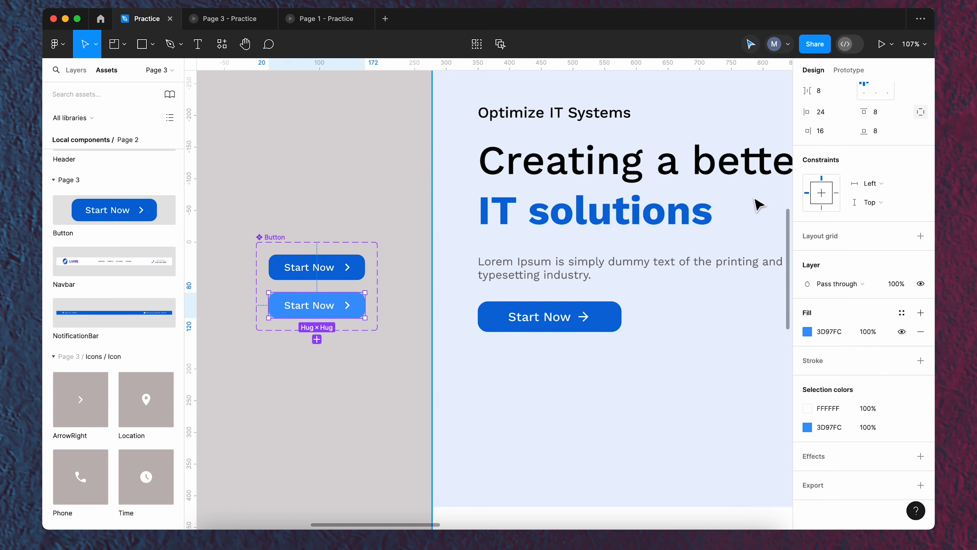
Add a prototype interaction from the Default variant to the Hover variant, triggered while hovering.
{"action": "left_click", "coordinate": [332, 275]}
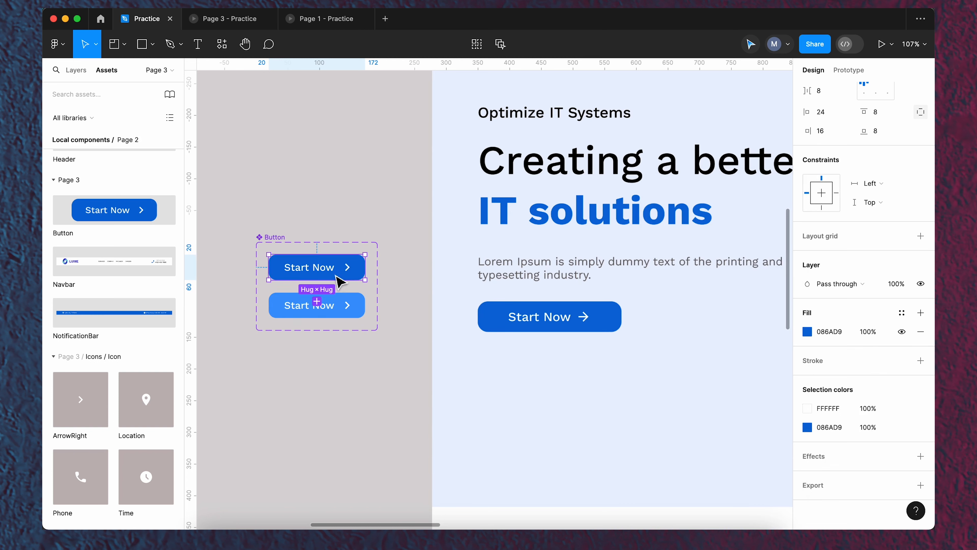
{"action": "left_click", "coordinate": [849, 71]}
{"action": "left_click_drag", "start_coordinate": [323, 284], "coordinate": [317, 306]}
{"action": "left_click", "coordinate": [298, 322]}
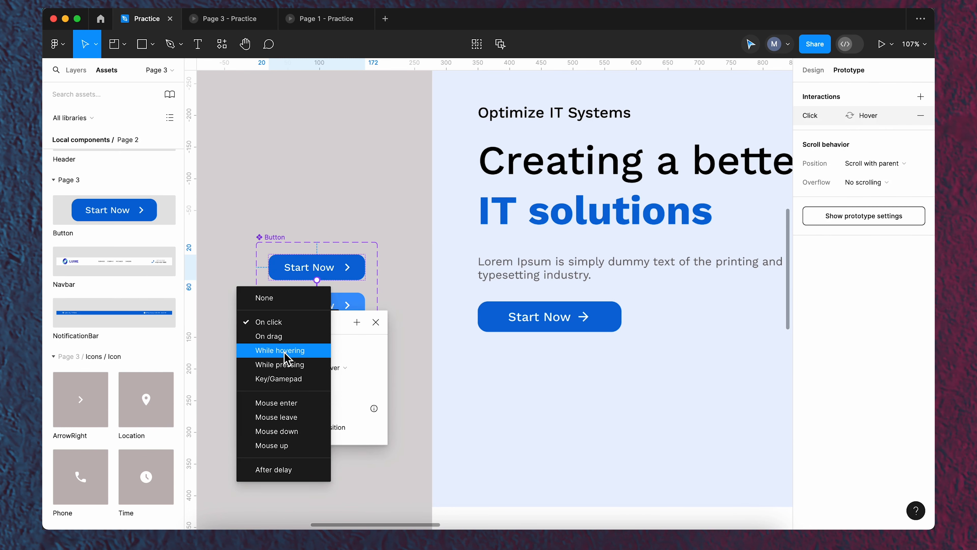
{"action": "left_click", "coordinate": [290, 345]}
{"action": "left_click", "coordinate": [376, 322]}
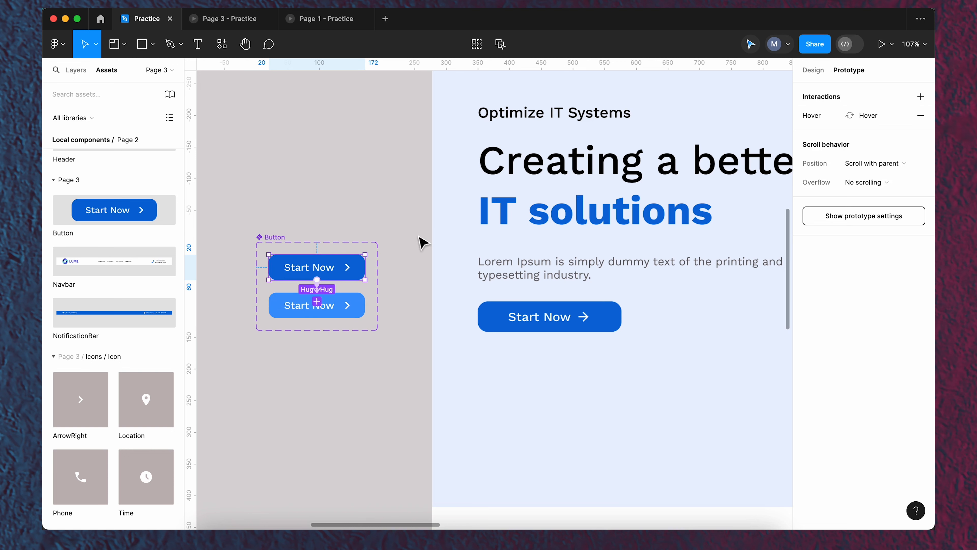
{"action": "left_click", "coordinate": [823, 71]}
{"action": "left_click", "coordinate": [275, 220]}
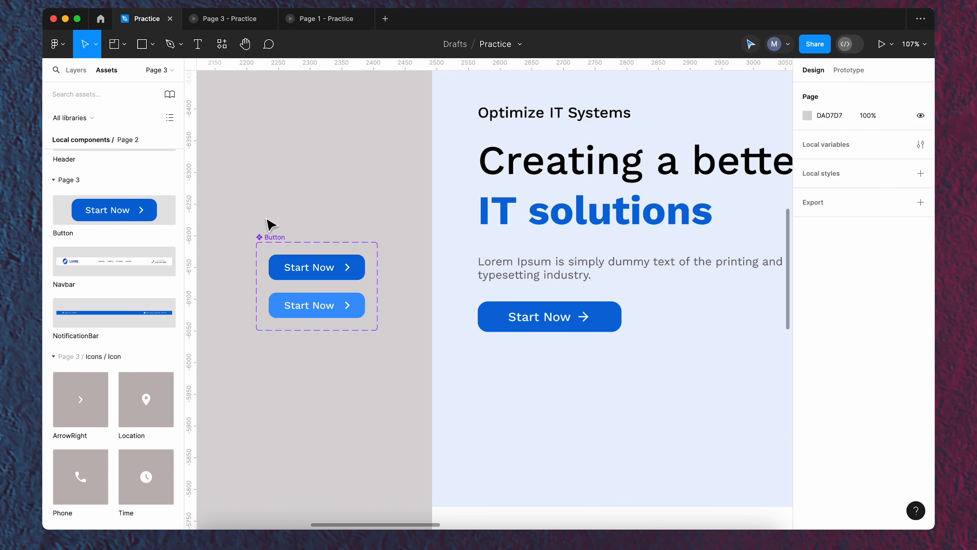
Move the Button component set beside the NotificationBar component, above the page designs.
{"action": "scroll", "coordinate": [268, 223], "scroll_direction": "down", "scroll_amount": 5}
{"action": "scroll", "coordinate": [283, 230], "scroll_direction": "up", "scroll_amount": 5}
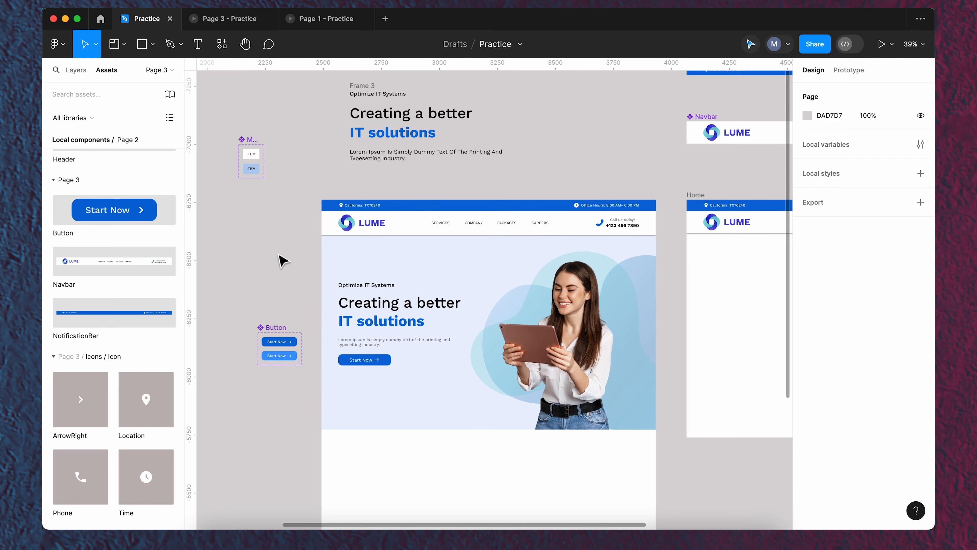
{"action": "left_click_drag", "start_coordinate": [279, 324], "coordinate": [512, 125]}
{"action": "key", "text": "space"}
{"action": "scroll", "coordinate": [596, 240], "scroll_direction": "down", "scroll_amount": 3}
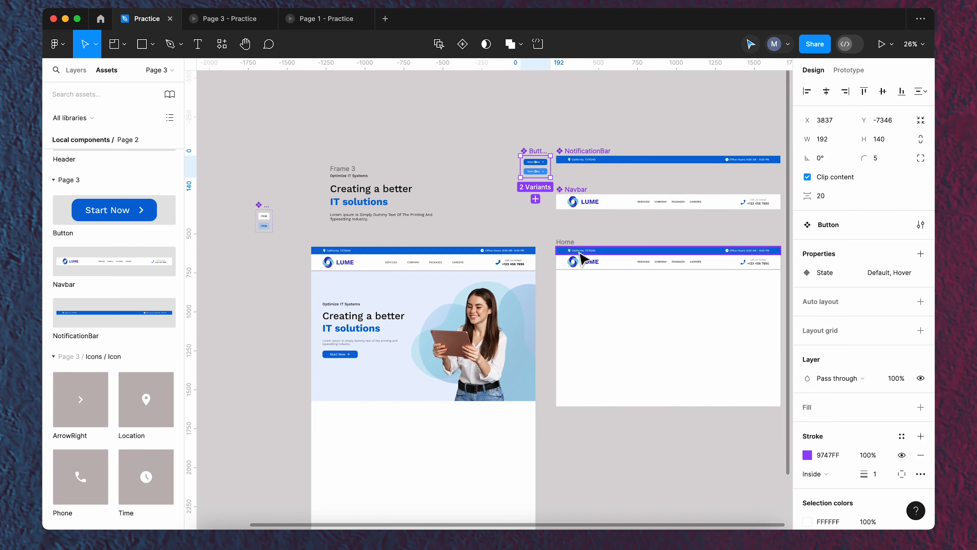
Insert a Default Button instance as the last item of the hero text block's auto layout, below the paragraph.
{"action": "left_click_drag", "start_coordinate": [118, 222], "coordinate": [349, 241]}
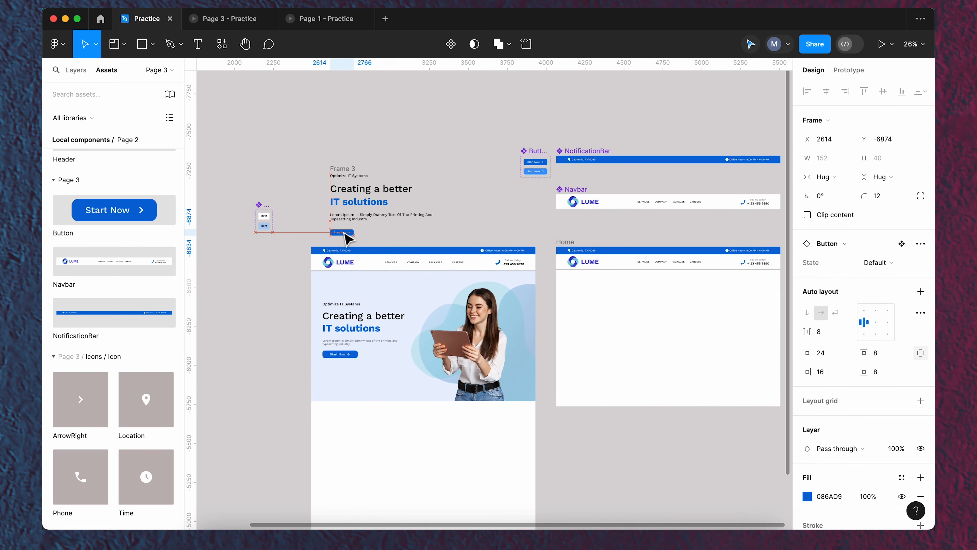
{"action": "left_click", "coordinate": [349, 177]}
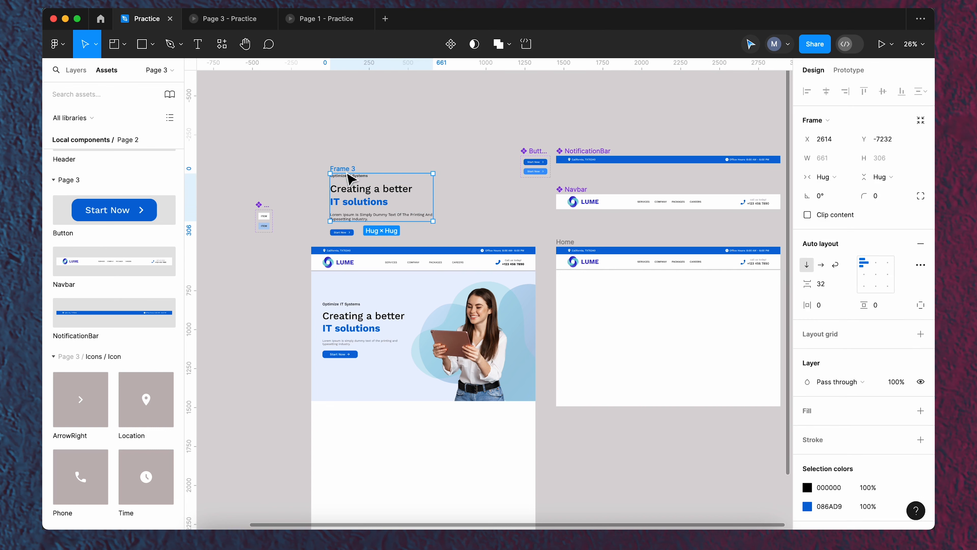
{"action": "left_click", "coordinate": [348, 234], "text": "shift"}
{"action": "left_click", "coordinate": [316, 206]}
{"action": "scroll", "coordinate": [333, 223], "scroll_direction": "up", "scroll_amount": 5}
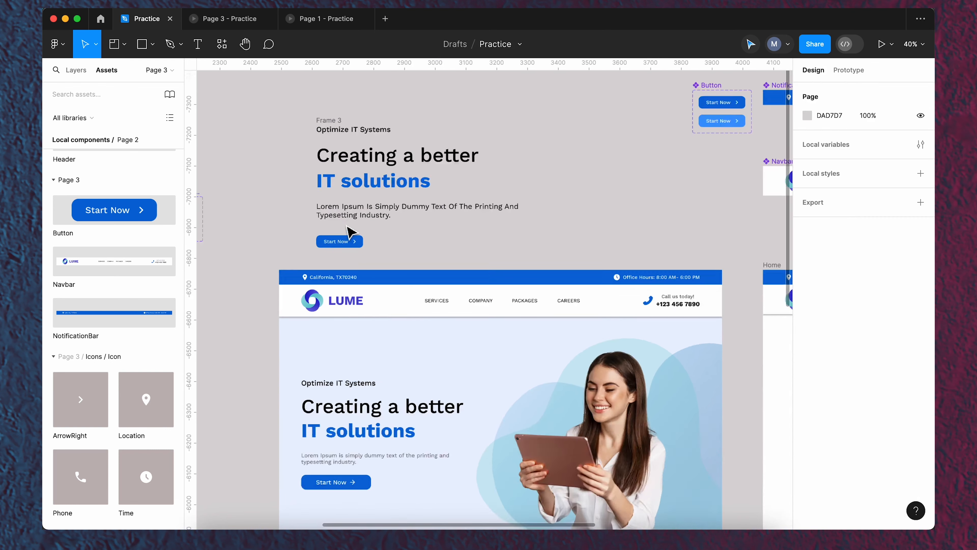
{"action": "left_click", "coordinate": [351, 283]}
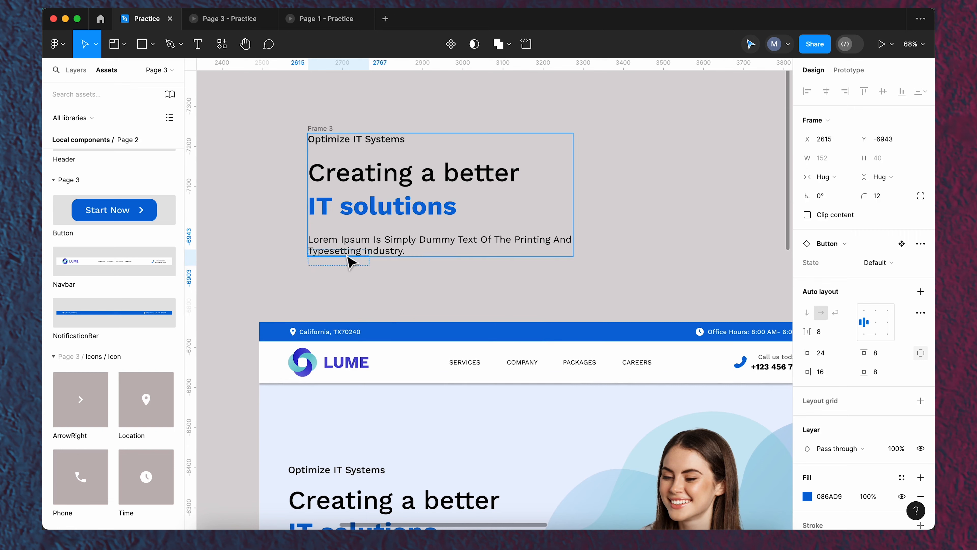
{"action": "left_click", "coordinate": [591, 220]}
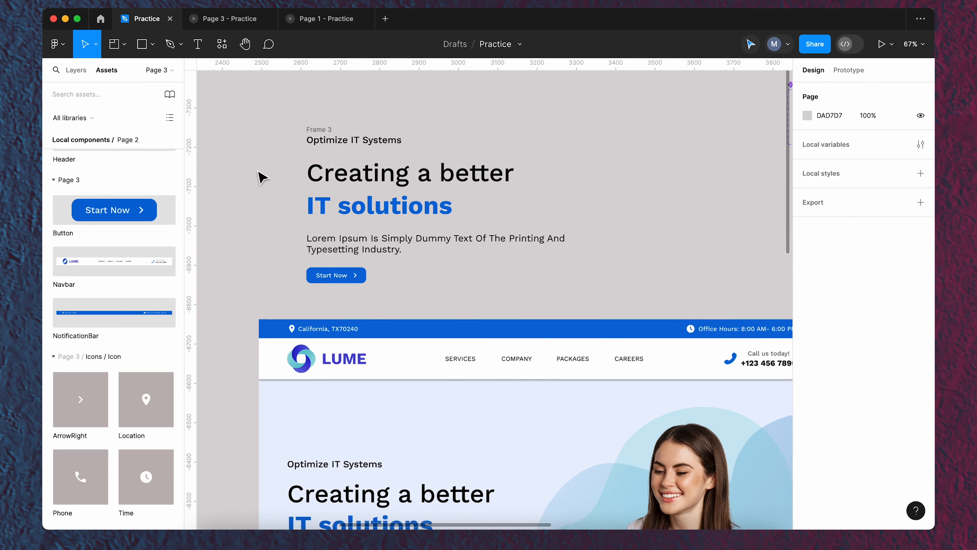
Move the hero text block into the Home frame, show the layout grids, and align its left edge with the first column at X 72.
{"action": "scroll", "coordinate": [265, 184], "scroll_direction": "down", "scroll_amount": 5}
{"action": "left_click_drag", "start_coordinate": [288, 152], "coordinate": [498, 262]}
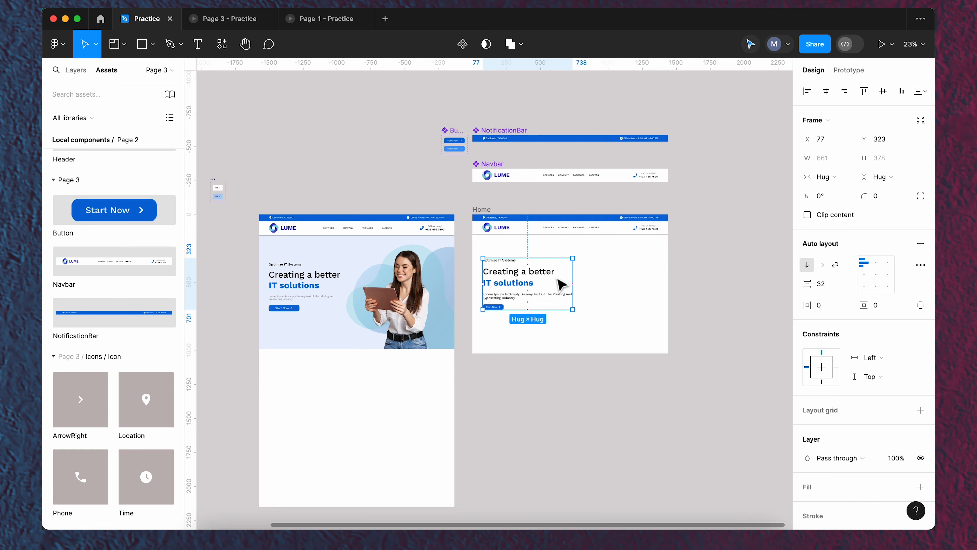
{"action": "key", "text": "ctrl+g"}
{"action": "scroll", "coordinate": [561, 284], "scroll_direction": "up", "scroll_amount": 10}
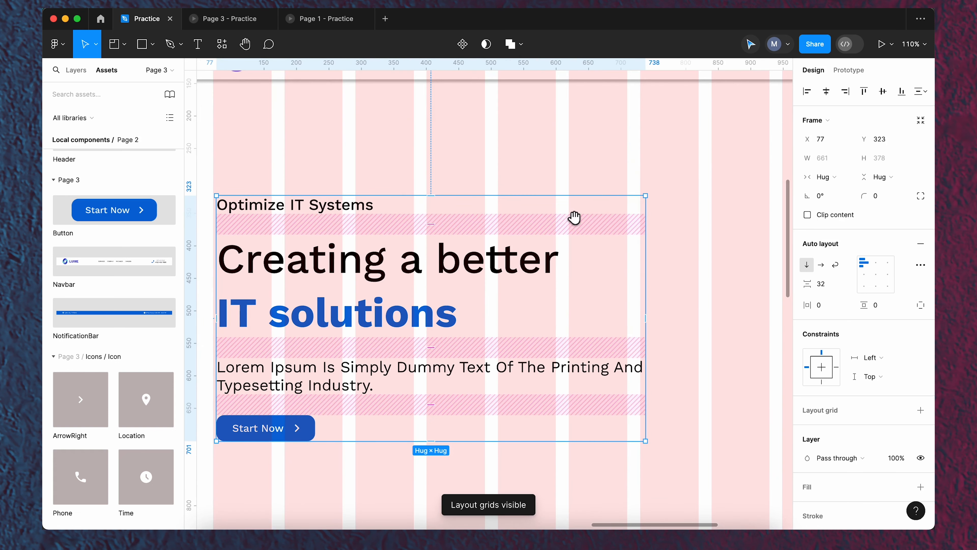
{"action": "scroll", "coordinate": [709, 214], "scroll_direction": "down", "scroll_amount": 5}
{"action": "left_click_drag", "start_coordinate": [422, 242], "coordinate": [416, 238]}
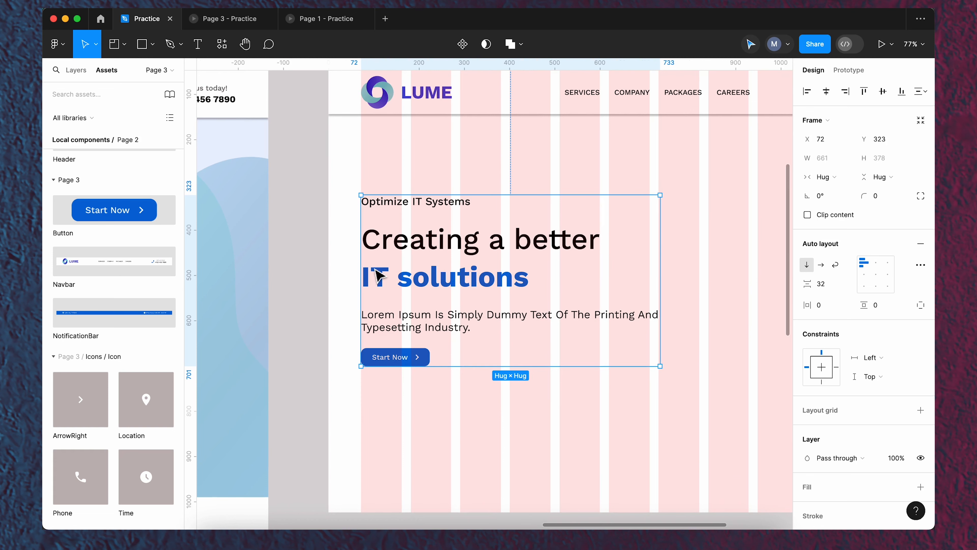
{"action": "left_click", "coordinate": [350, 261]}
Paste the woman image and its blue background shapes into the Home frame and place them beside the hero text.
{"action": "scroll", "coordinate": [442, 308], "scroll_direction": "down", "scroll_amount": 10}
{"action": "left_click_drag", "start_coordinate": [620, 273], "coordinate": [699, 278]}
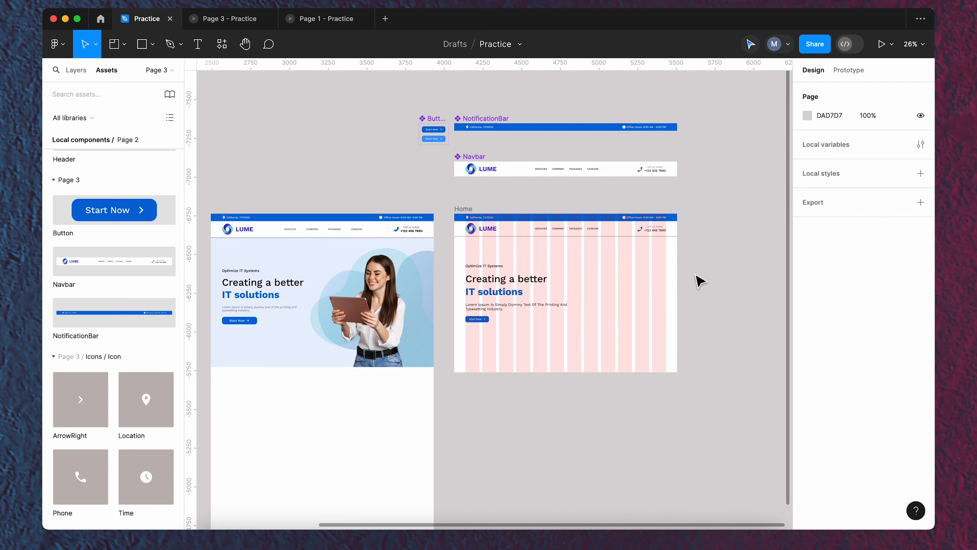
{"action": "scroll", "coordinate": [617, 276], "scroll_direction": "up", "scroll_amount": 1}
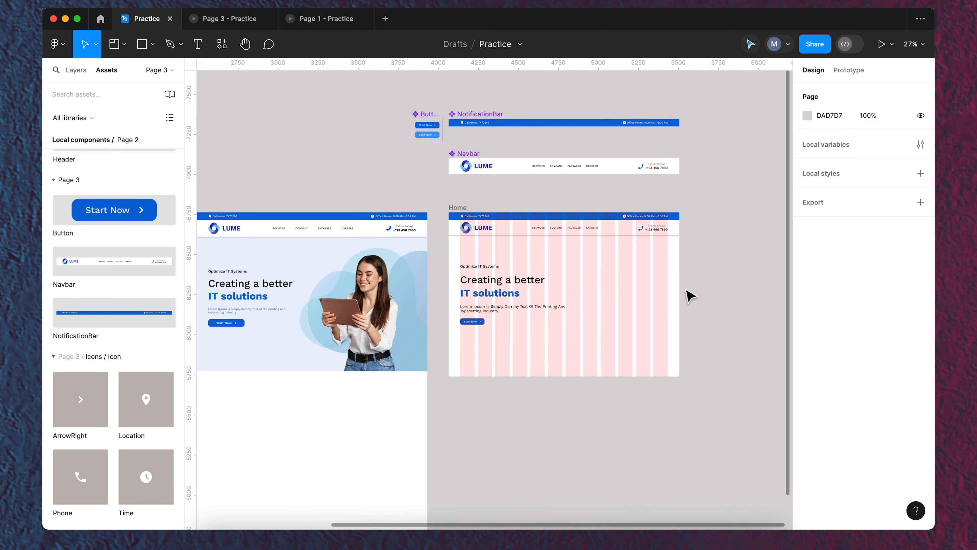
{"action": "scroll", "coordinate": [691, 295], "scroll_direction": "down", "scroll_amount": 1}
{"action": "scroll", "coordinate": [691, 296], "scroll_direction": "down", "scroll_amount": 1}
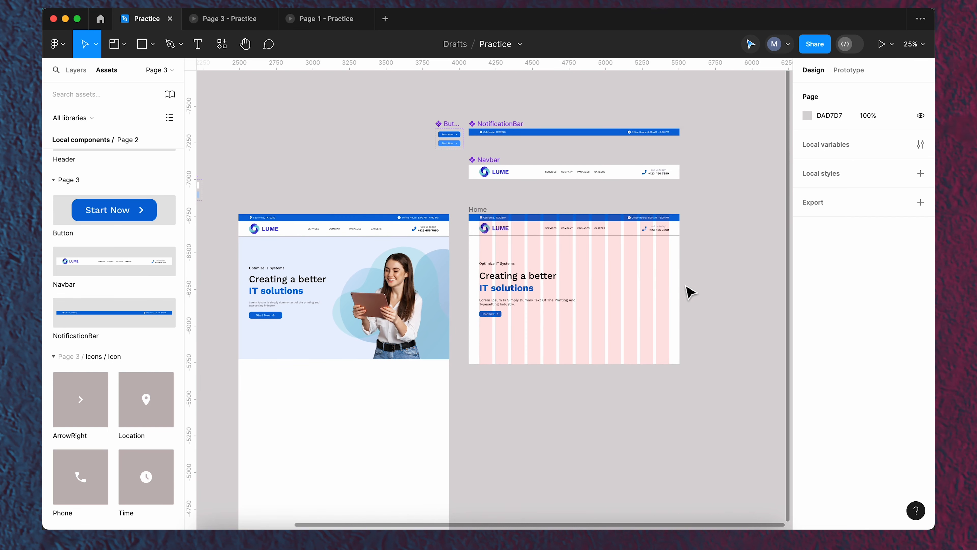
{"action": "left_click", "coordinate": [76, 70]}
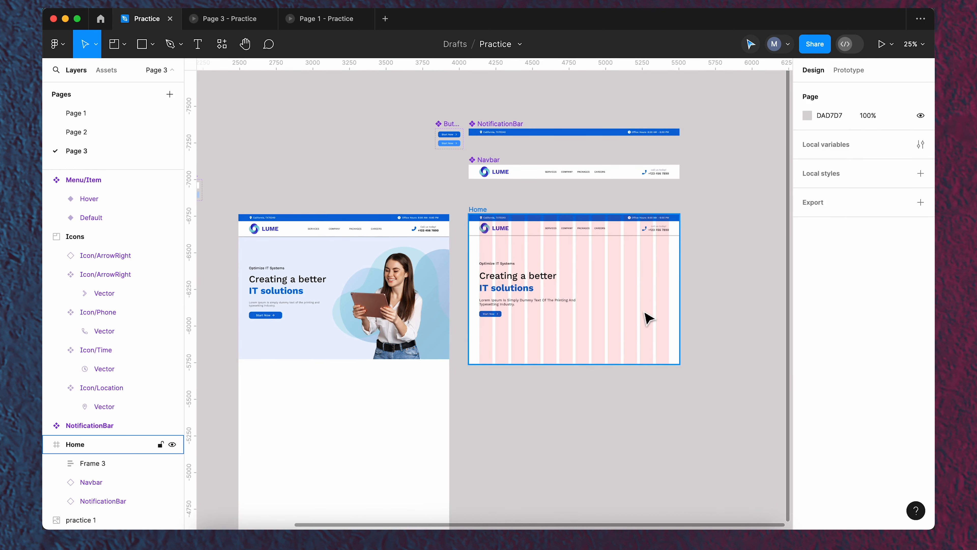
{"action": "key", "text": "ctrl+v"}
{"action": "left_click_drag", "start_coordinate": [512, 290], "coordinate": [641, 315]}
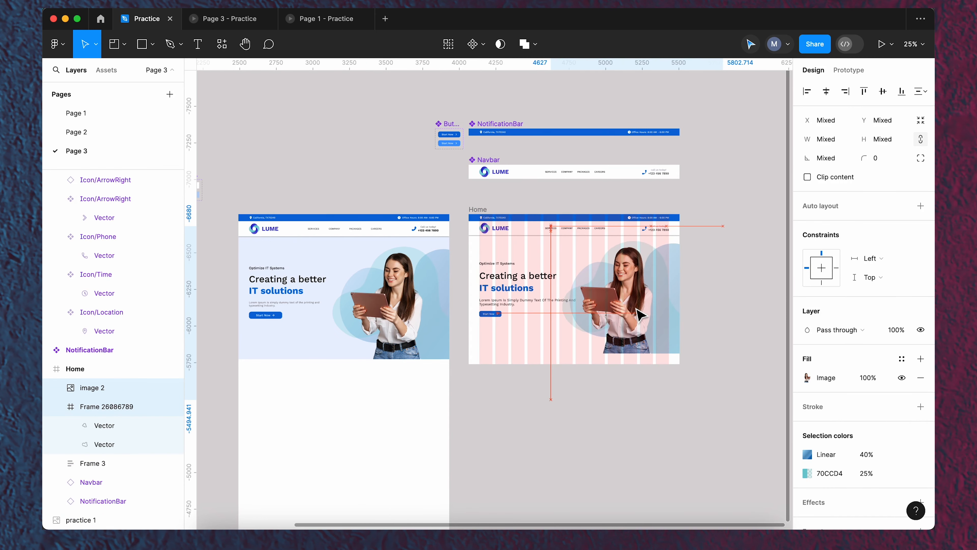
Nudge the pasted woman image and background shapes together 3 px to the right.
{"action": "scroll", "coordinate": [655, 319], "scroll_direction": "up", "scroll_amount": 10}
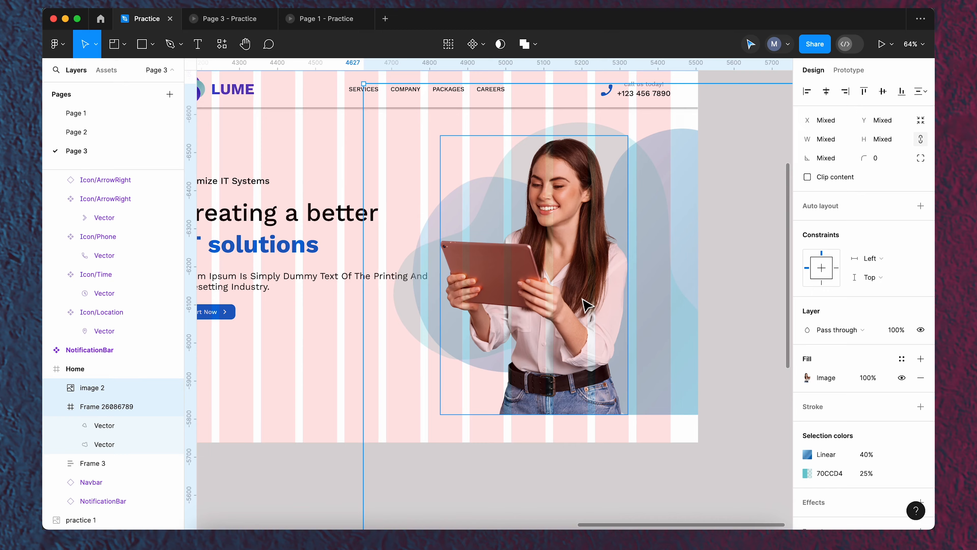
{"action": "key", "text": "Right"}
{"action": "key", "text": "Right"}
{"action": "key", "text": "Right"}
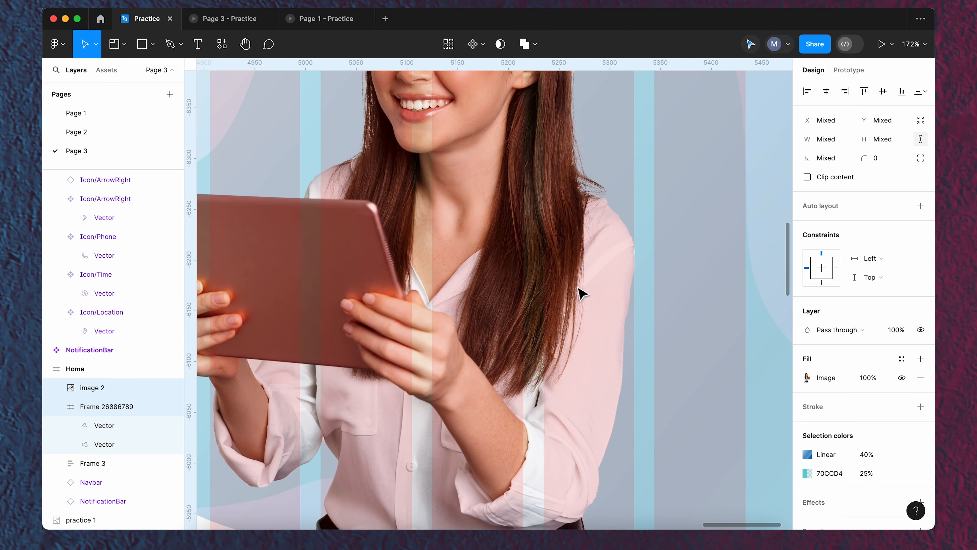
{"action": "left_click", "coordinate": [649, 283]}
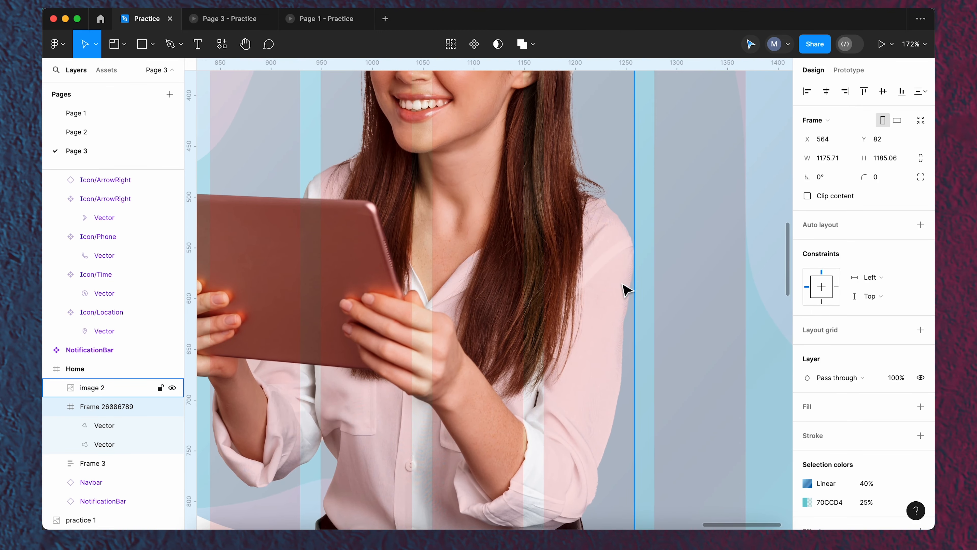
{"action": "scroll", "coordinate": [627, 291], "scroll_direction": "down", "scroll_amount": 10}
{"action": "scroll", "coordinate": [681, 301], "scroll_direction": "down", "scroll_amount": 5}
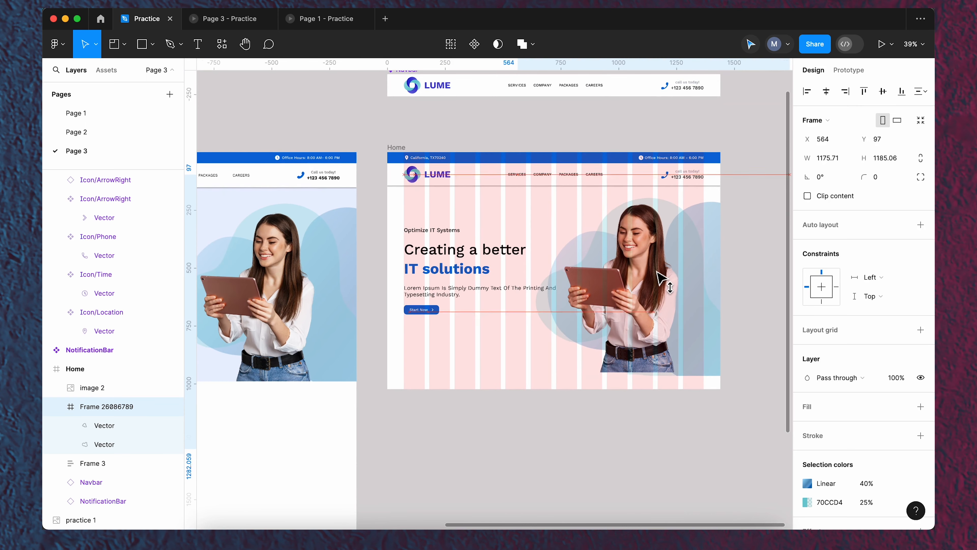
{"action": "left_click", "coordinate": [698, 255], "text": "shift"}
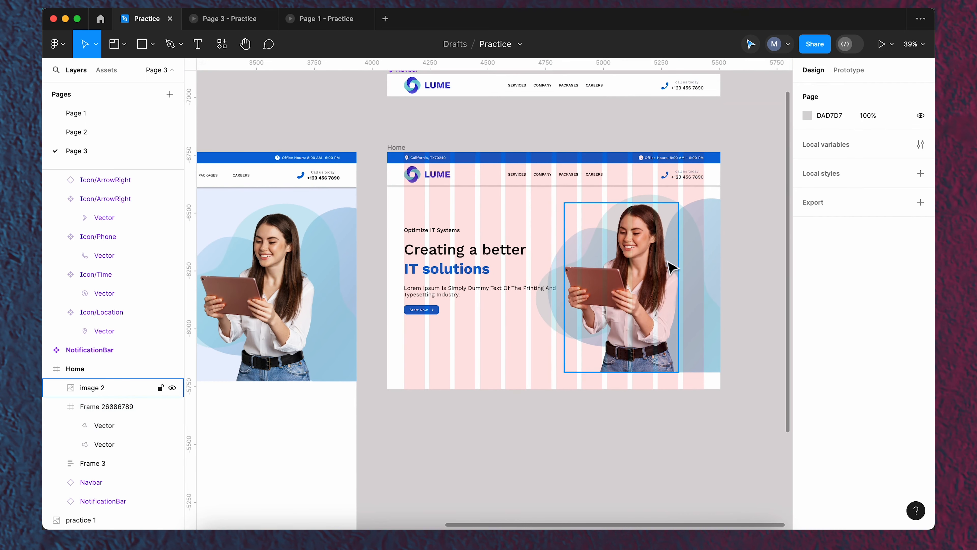
Nudge the woman image and background shapes frame together 36 px down within the Home hero area.
{"action": "left_click", "coordinate": [710, 258]}
{"action": "left_click", "coordinate": [650, 268], "text": "shift"}
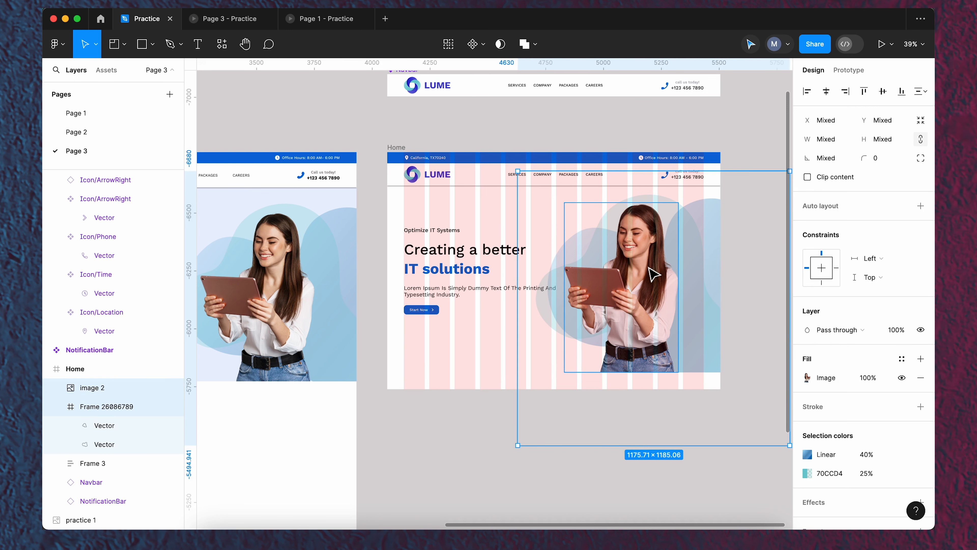
{"action": "key", "text": "Down"}
{"action": "key", "text": "Down"}
{"action": "key", "text": "Down"}
{"action": "key", "text": "Down"}
{"action": "key", "text": "Down"}
{"action": "key", "text": "Down"}
{"action": "key", "text": "Down"}
{"action": "key", "text": "Down"}
{"action": "key", "text": "Down"}
{"action": "key", "text": "Down"}
{"action": "key", "text": "Down"}
{"action": "key", "text": "Down"}
{"action": "key", "text": "Down"}
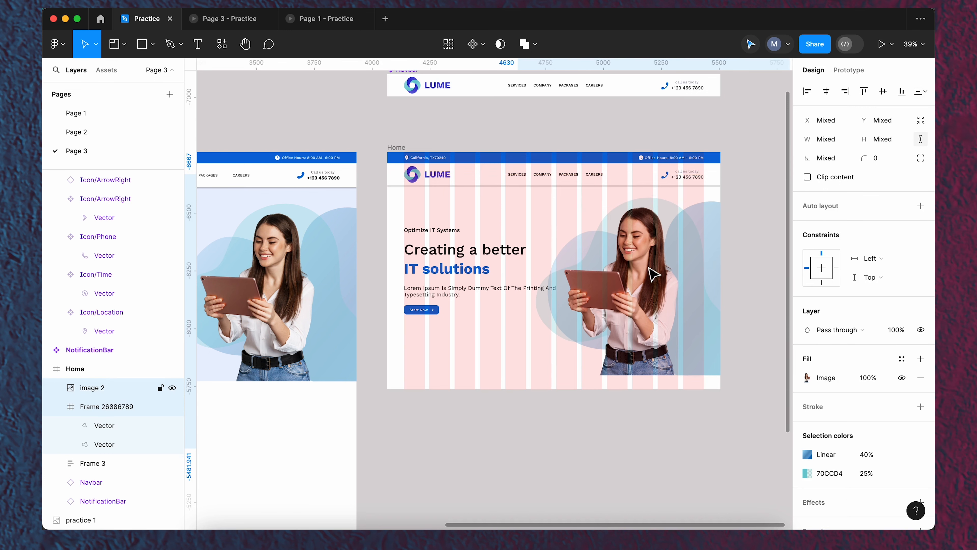
{"action": "key", "text": "Down"}
{"action": "key", "text": "Down"}
{"action": "key", "text": "Down"}
{"action": "key", "text": "Down"}
{"action": "key", "text": "Down"}
{"action": "key", "text": "Down"}
{"action": "key", "text": "Down"}
{"action": "key", "text": "Down"}
{"action": "key", "text": "Down"}
{"action": "key", "text": "Down"}
{"action": "key", "text": "Down"}
{"action": "key", "text": "Down"}
{"action": "key", "text": "Down"}
{"action": "key", "text": "Down"}
{"action": "key", "text": "Down"}
{"action": "key", "text": "Down"}
{"action": "key", "text": "Down"}
{"action": "key", "text": "Down"}
{"action": "key", "text": "Down"}
{"action": "key", "text": "Down"}
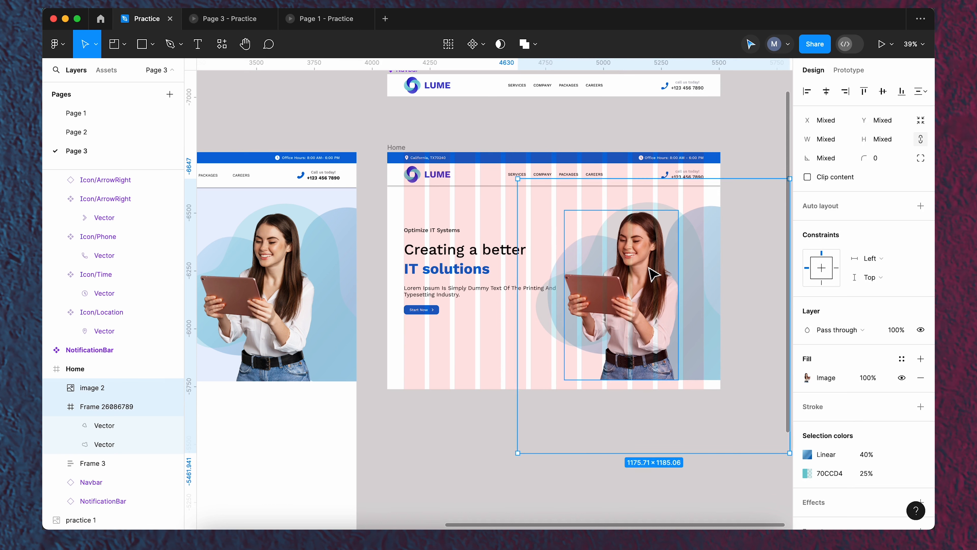
{"action": "key", "text": "Up"}
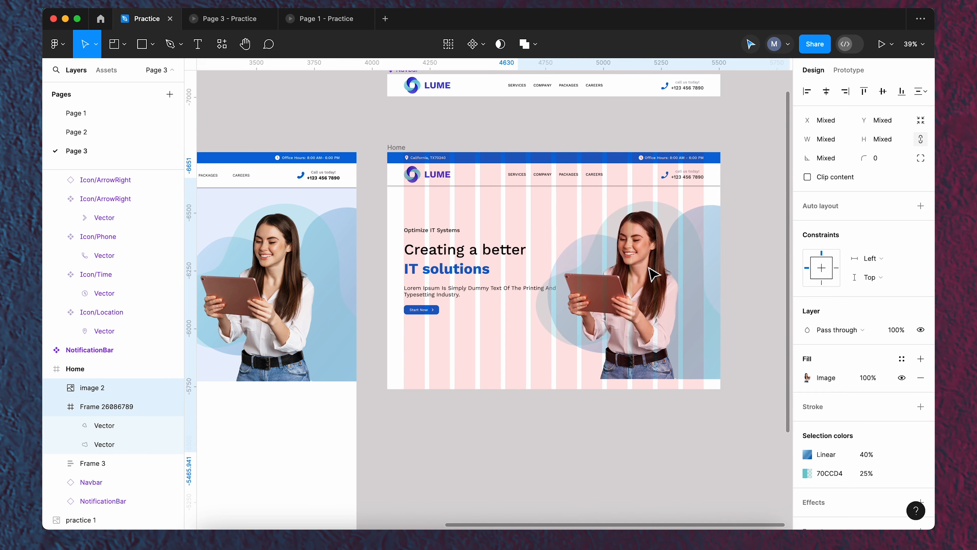
{"action": "key", "text": "Down"}
{"action": "key", "text": "Down"}
{"action": "key", "text": "Down"}
{"action": "key", "text": "Down"}
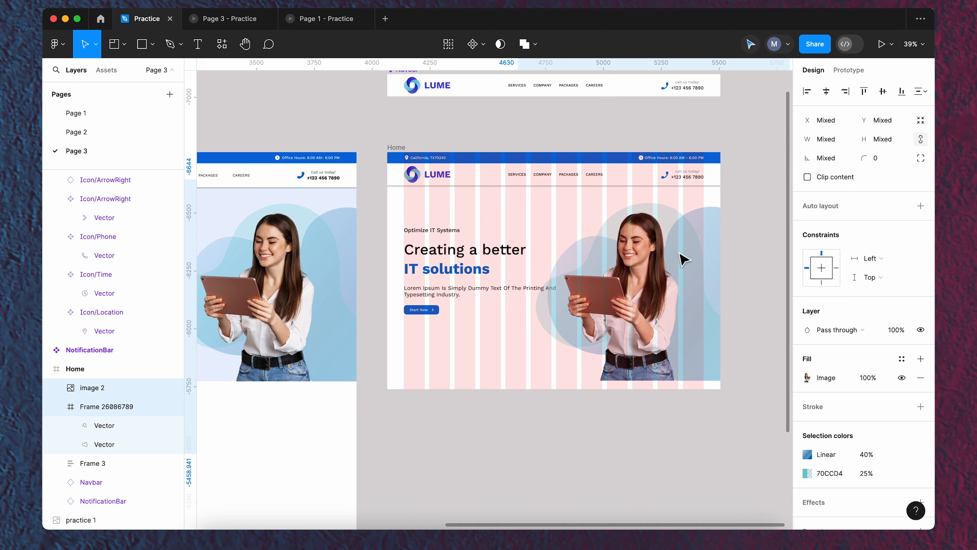
Deselect the hero artwork and hide the layout grids.
{"action": "left_click", "coordinate": [766, 153]}
{"action": "scroll", "coordinate": [563, 227], "scroll_direction": "down", "scroll_amount": 2}
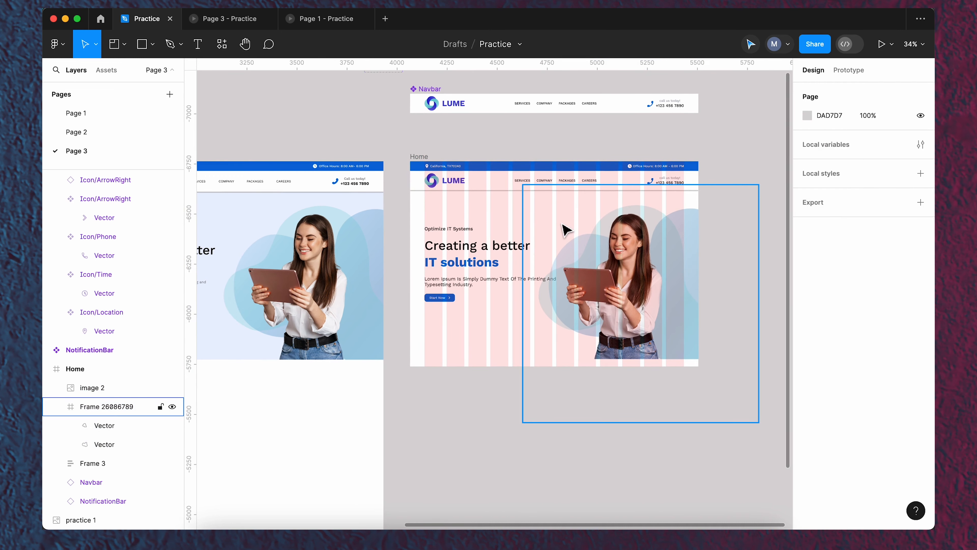
{"action": "key", "text": "shift+g"}
{"action": "scroll", "coordinate": [719, 171], "scroll_direction": "down", "scroll_amount": 1}
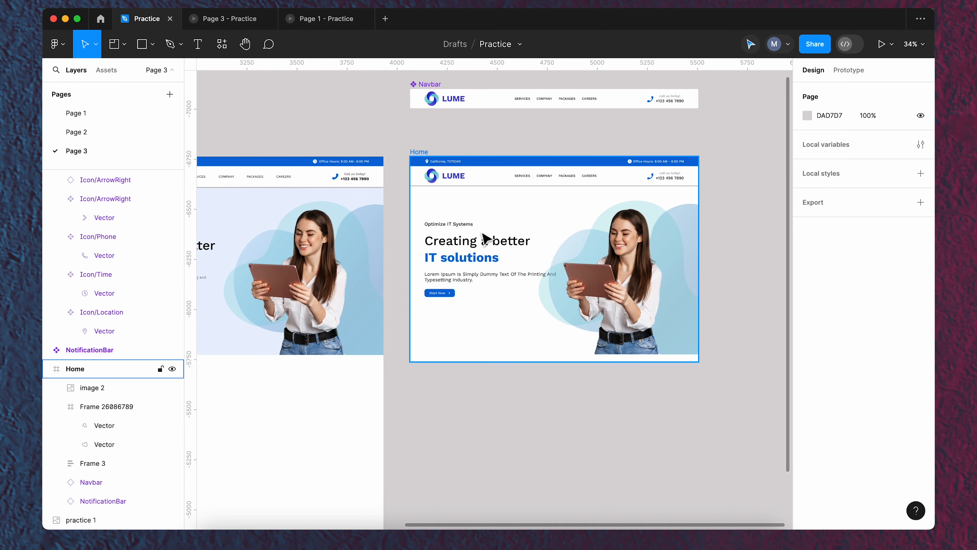
{"action": "scroll", "coordinate": [484, 238], "scroll_direction": "down", "scroll_amount": 3}
{"action": "scroll", "coordinate": [485, 240], "scroll_direction": "up", "scroll_amount": 3}
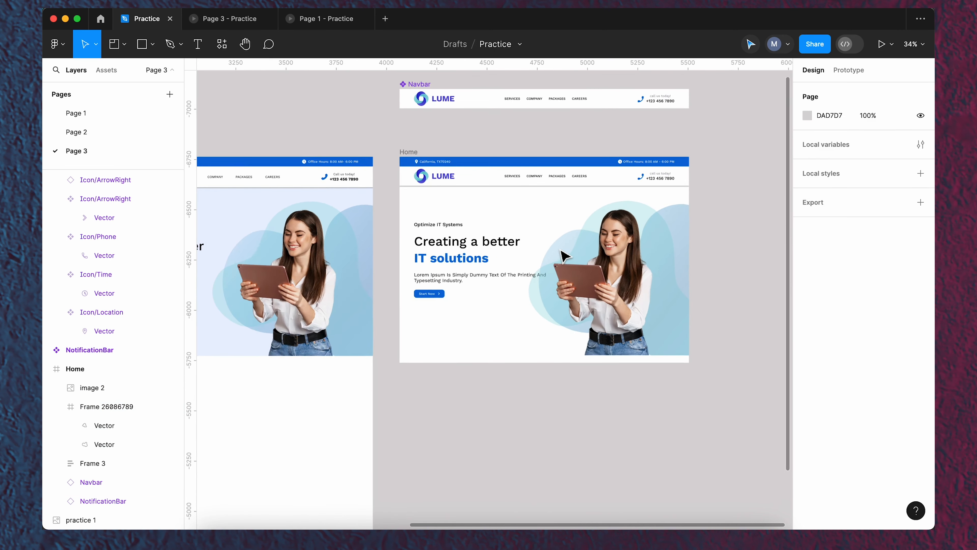
Draw a 1440 × 881 rectangle below the Home navbar and fill it with EBF1FF sampled from the reference design's hero background.
{"action": "scroll", "coordinate": [563, 256], "scroll_direction": "up", "scroll_amount": 2}
{"action": "left_click", "coordinate": [142, 45]}
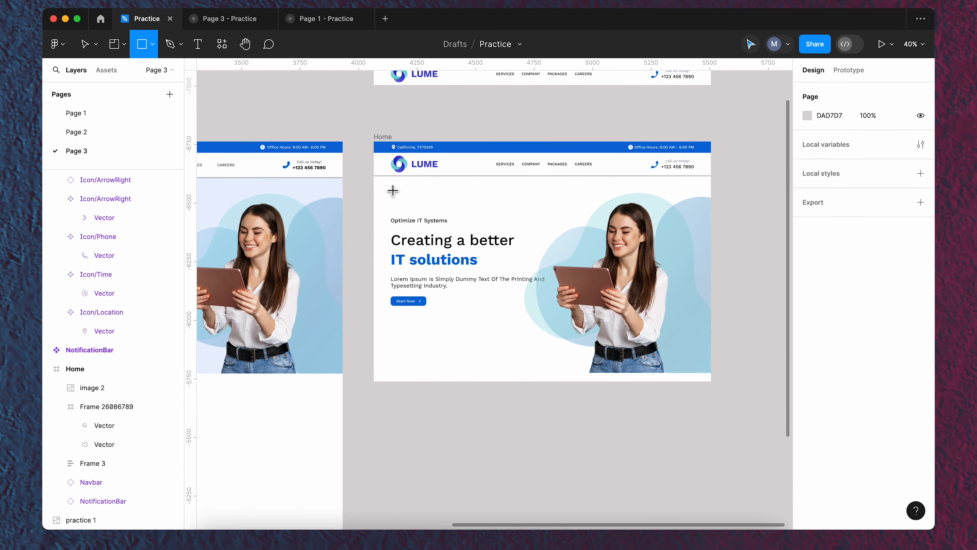
{"action": "left_click_drag", "start_coordinate": [380, 180], "coordinate": [715, 383]}
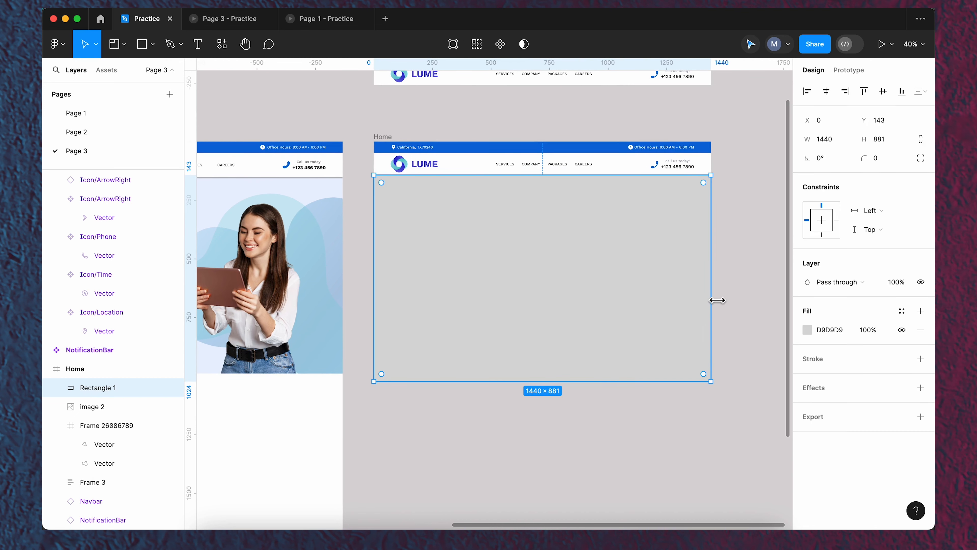
{"action": "key", "text": "i"}
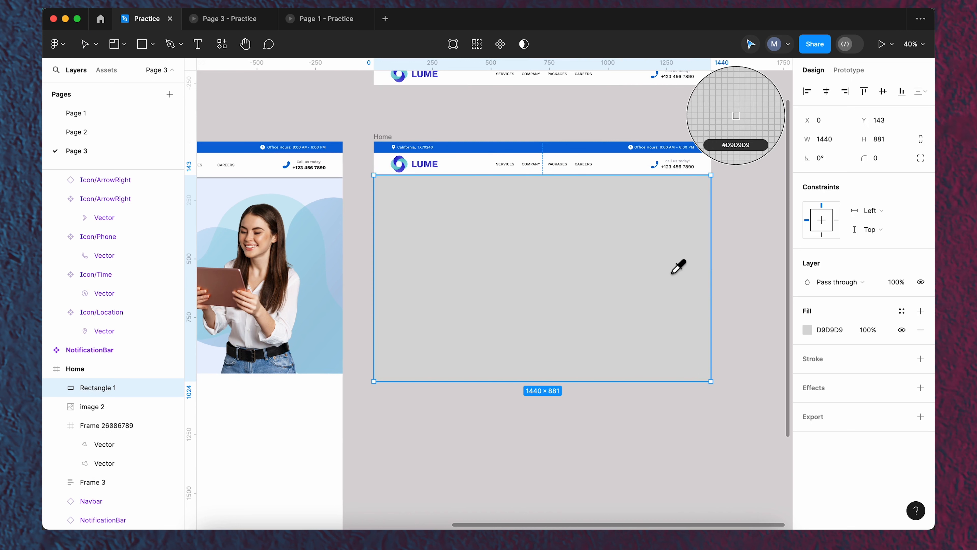
{"action": "left_click", "coordinate": [307, 195]}
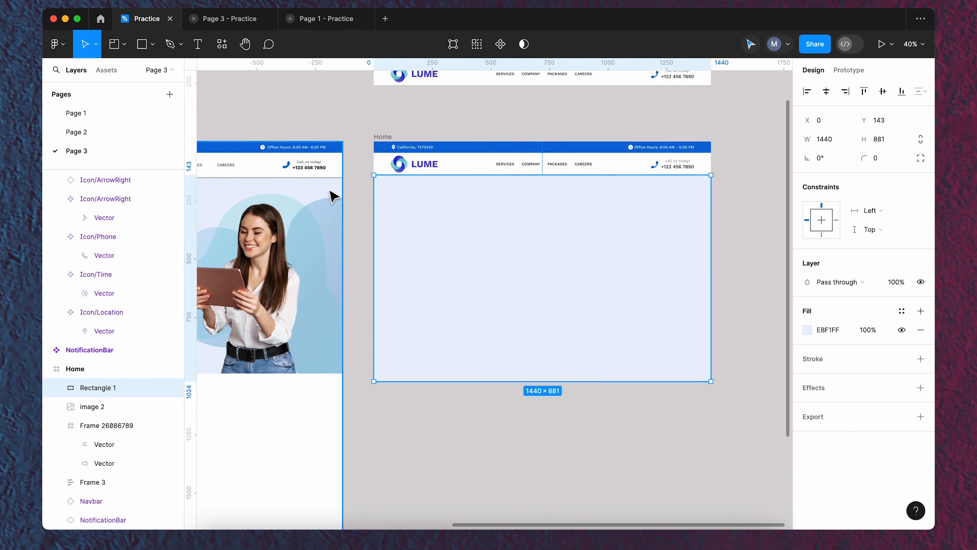
{"action": "left_click", "coordinate": [735, 237]}
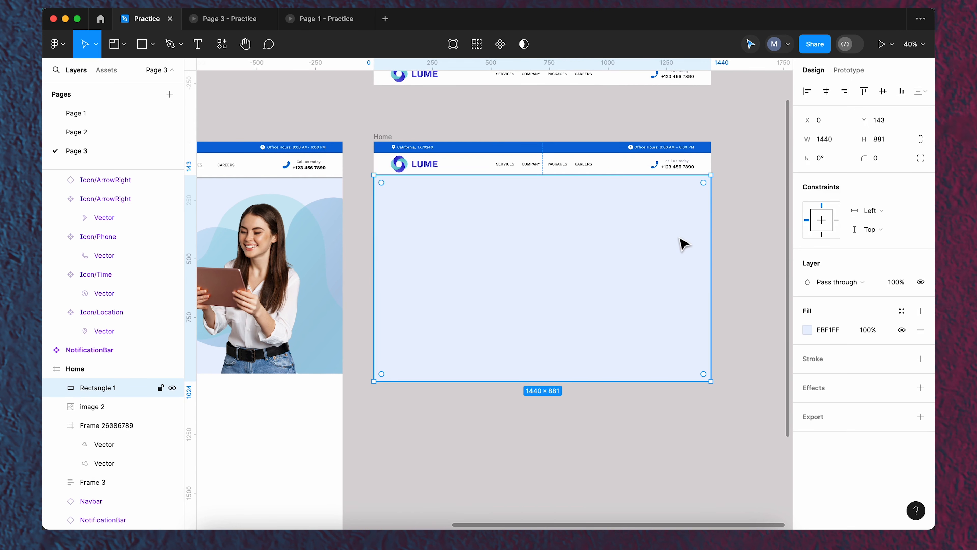
{"action": "key", "text": "super+shift+bracketleft"}
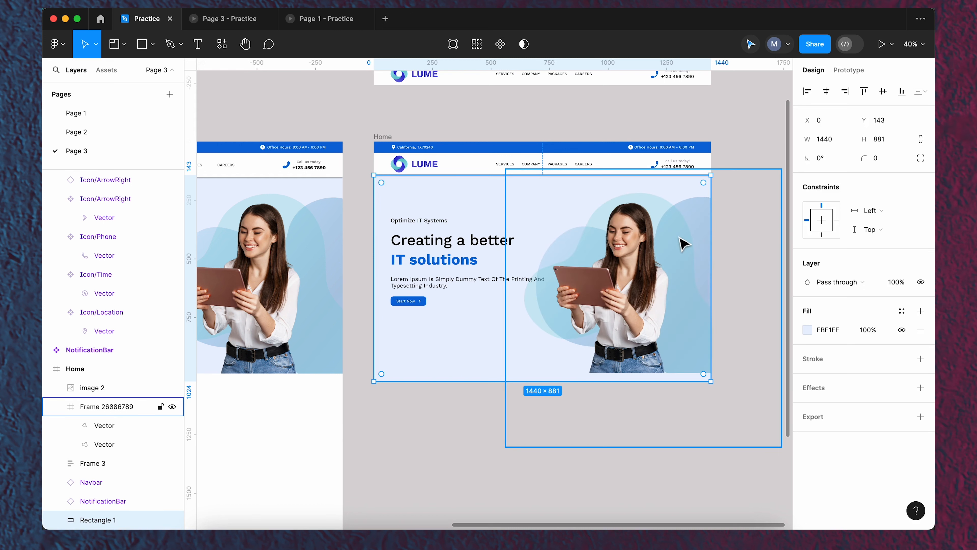
{"action": "left_click", "coordinate": [726, 137]}
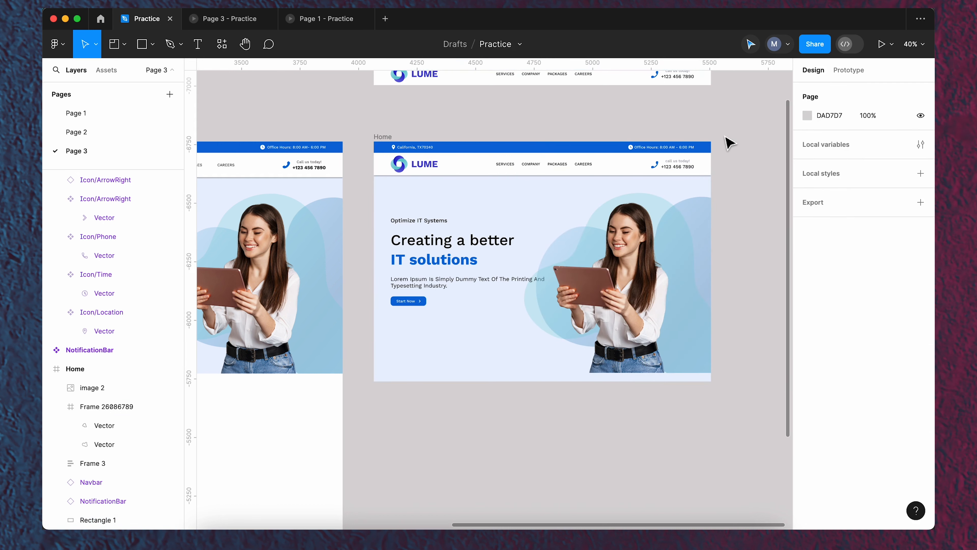
{"action": "key", "text": "super+z"}
{"action": "key", "text": "super+z"}
Send the light blue rectangle to the back, behind the Home frame's other layers.
{"action": "right_click", "coordinate": [525, 202]}
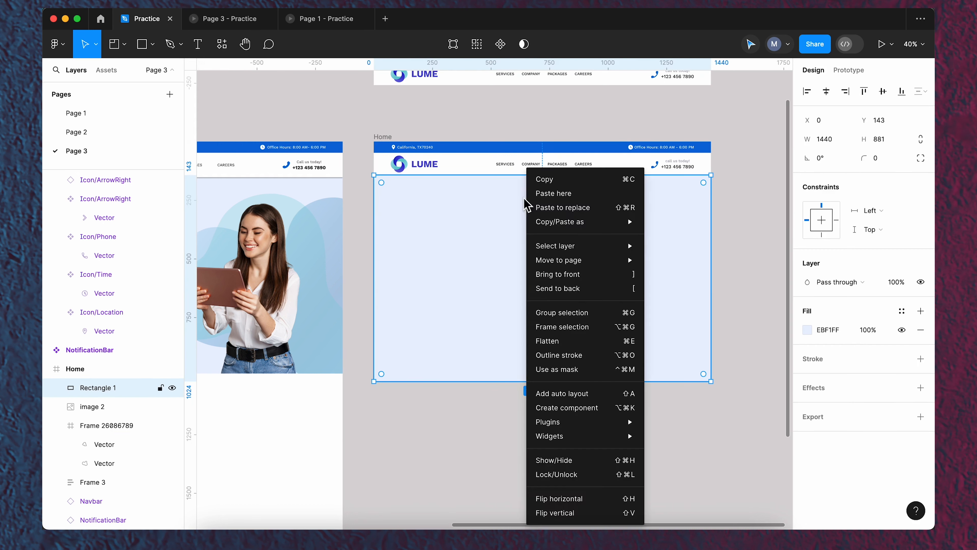
{"action": "left_click", "coordinate": [571, 293]}
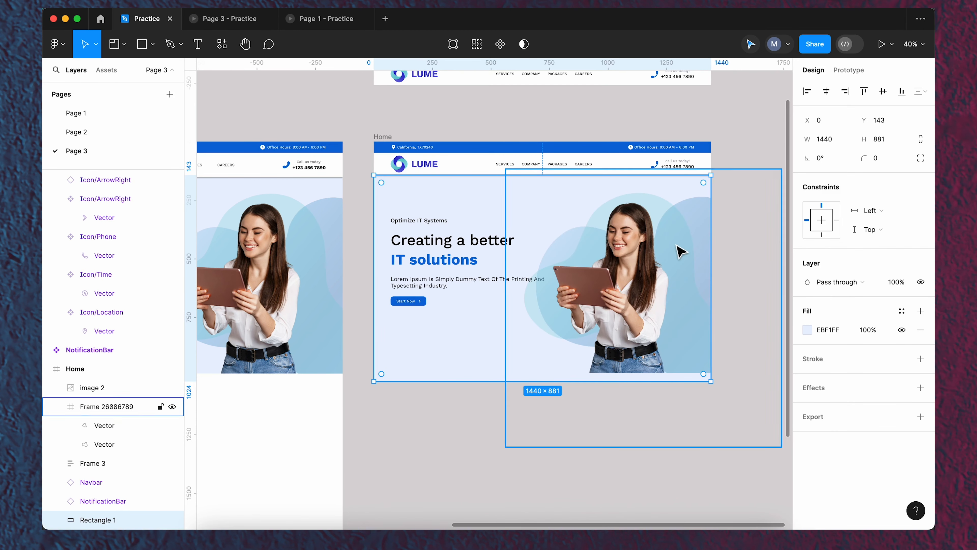
Shorten the light blue background rectangle from its lower edge to 844 px high, level with the base of the woman image.
{"action": "left_click", "coordinate": [738, 146]}
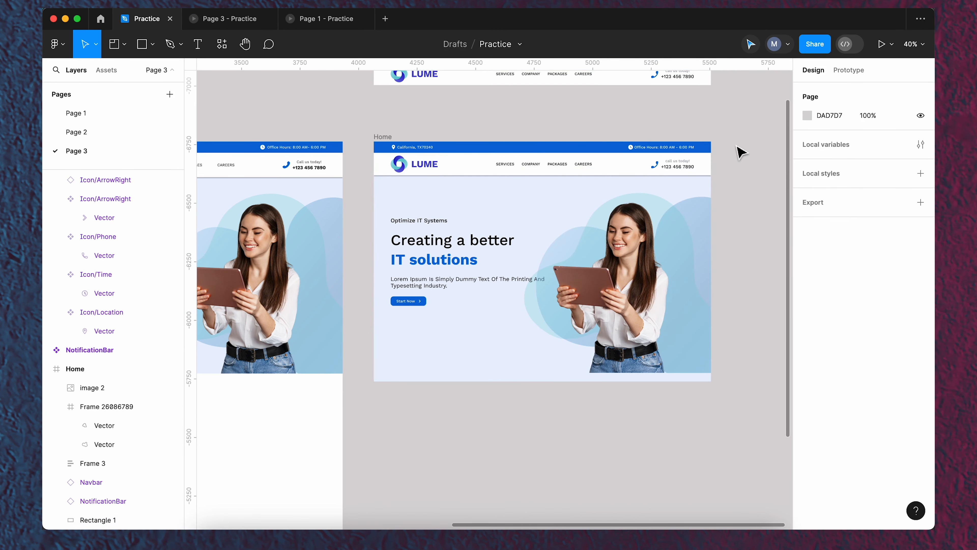
{"action": "scroll", "coordinate": [740, 152], "scroll_direction": "down", "scroll_amount": 1}
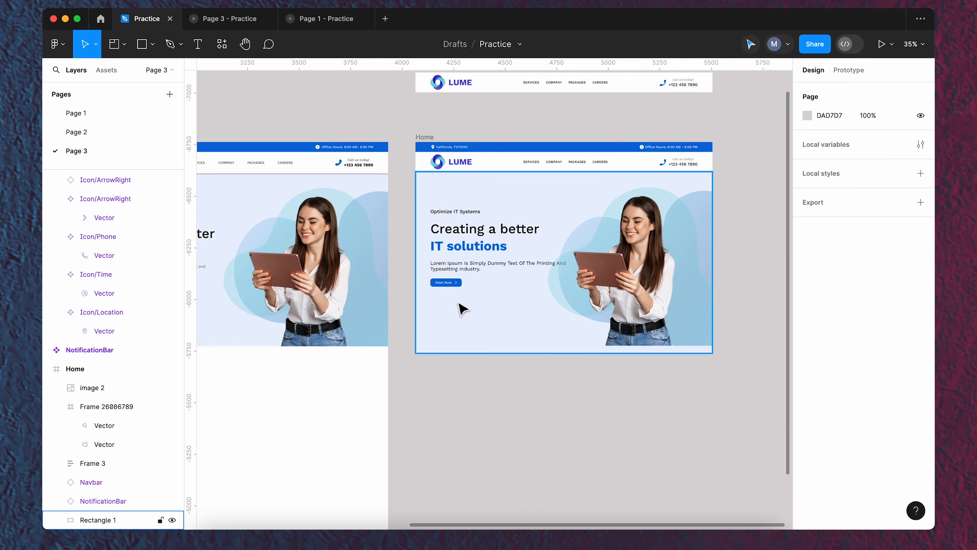
{"action": "left_click", "coordinate": [515, 322]}
{"action": "left_click_drag", "start_coordinate": [567, 352], "coordinate": [567, 345]}
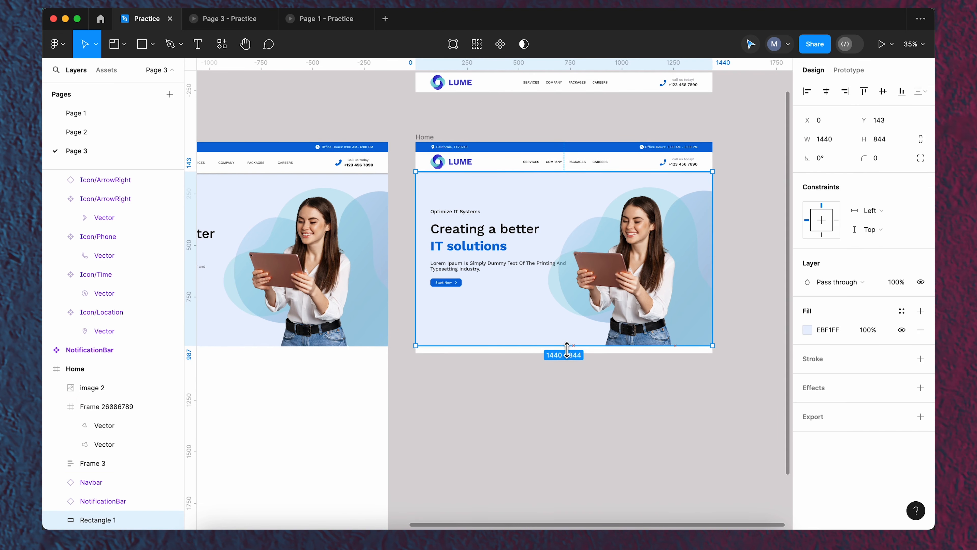
{"action": "left_click", "coordinate": [588, 389]}
Extend the Home frame downward to 1440 × 2156, matching the reference design's length.
{"action": "left_click", "coordinate": [424, 137]}
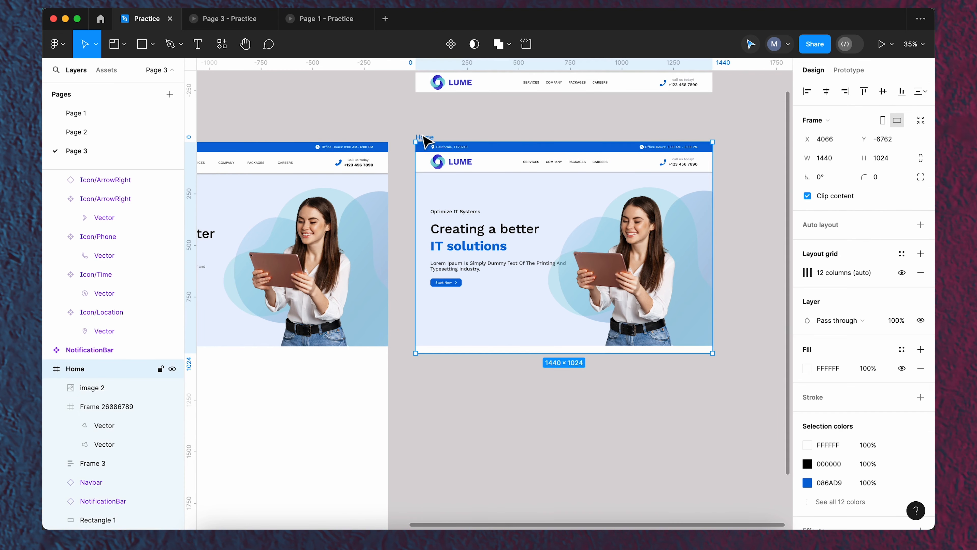
{"action": "left_click_drag", "start_coordinate": [567, 352], "coordinate": [576, 445]}
{"action": "scroll", "coordinate": [392, 311], "scroll_direction": "down", "scroll_amount": 4}
{"action": "scroll", "coordinate": [651, 297], "scroll_direction": "down", "scroll_amount": 4}
{"action": "left_click_drag", "start_coordinate": [552, 362], "coordinate": [558, 432]}
{"action": "left_click", "coordinate": [671, 361]}
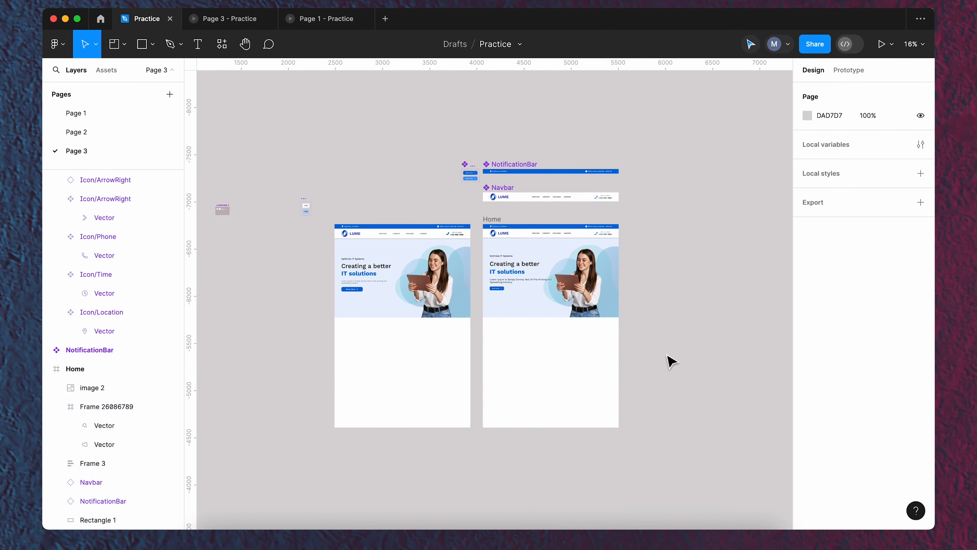
Set the font size of the Lorem Ipsum paragraph in the Home hero to 16.
{"action": "scroll", "coordinate": [611, 284], "scroll_direction": "up", "scroll_amount": 3}
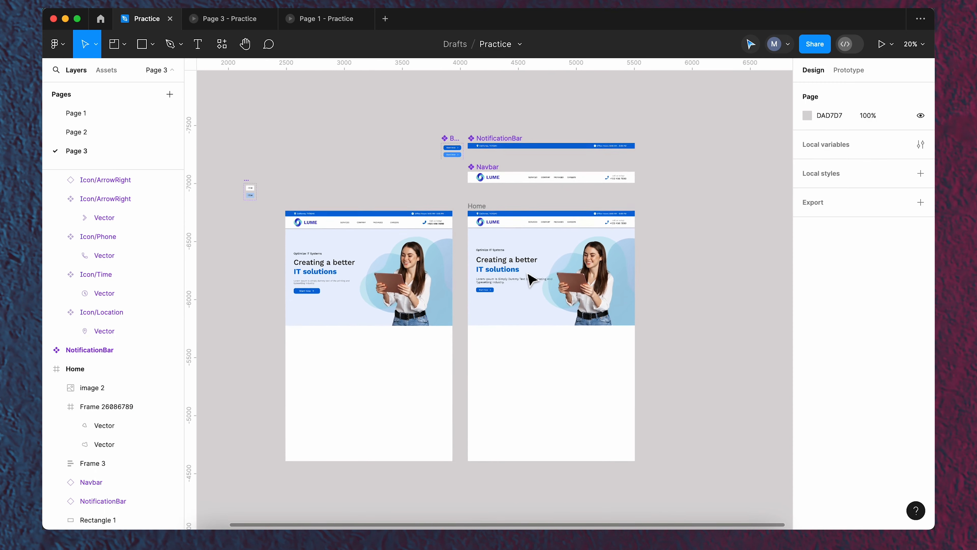
{"action": "scroll", "coordinate": [531, 279], "scroll_direction": "up", "scroll_amount": 1}
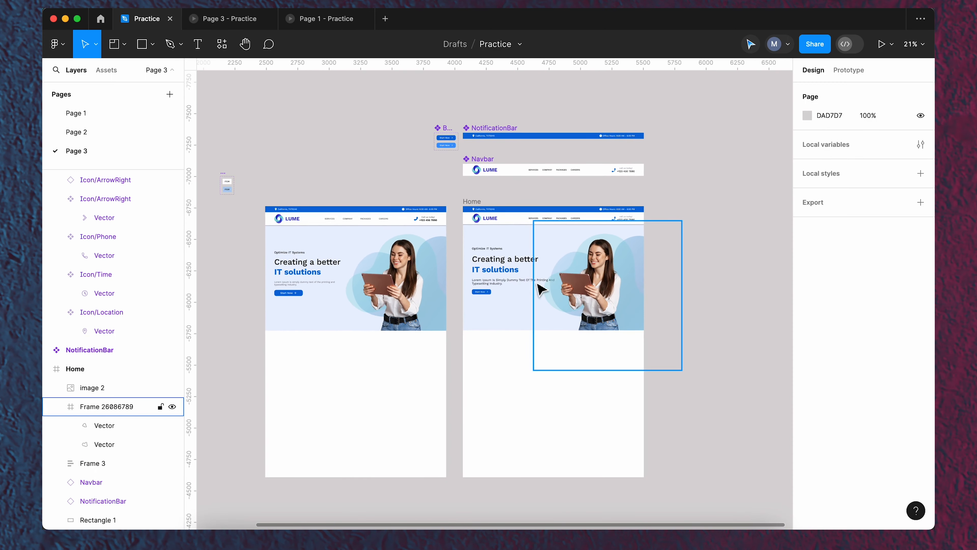
{"action": "scroll", "coordinate": [304, 296], "scroll_direction": "up", "scroll_amount": 5}
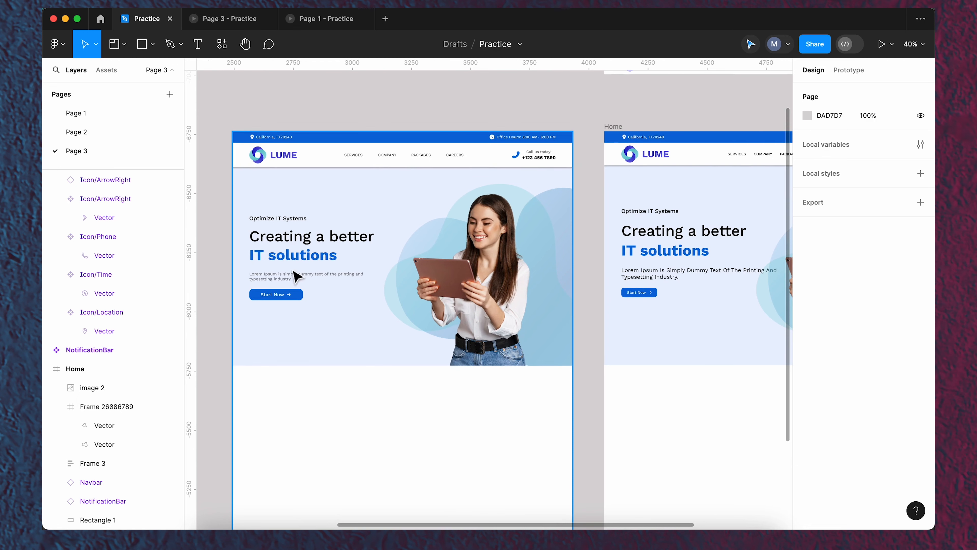
{"action": "scroll", "coordinate": [261, 250], "scroll_direction": "down", "scroll_amount": 4}
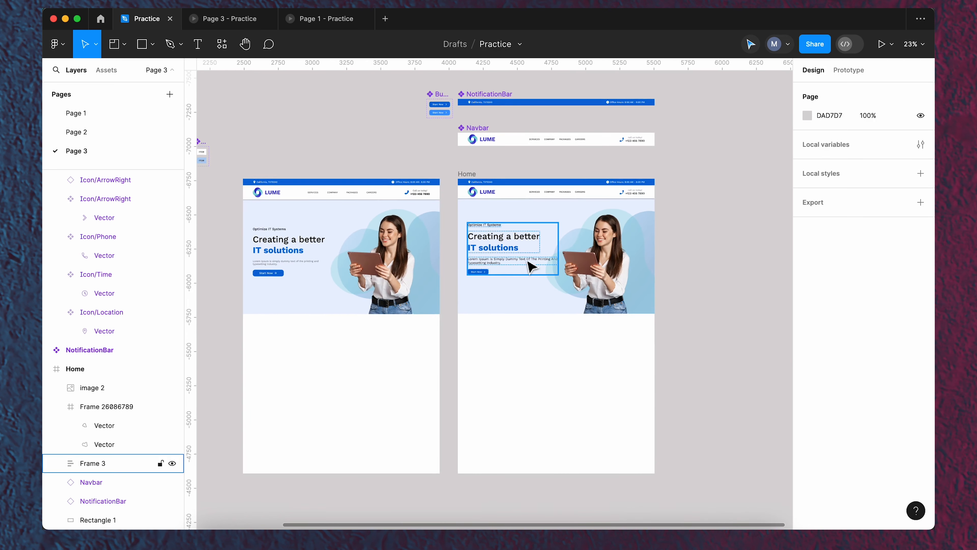
{"action": "scroll", "coordinate": [531, 266], "scroll_direction": "up", "scroll_amount": 5}
{"action": "left_click", "coordinate": [523, 271]}
{"action": "left_click", "coordinate": [523, 270]}
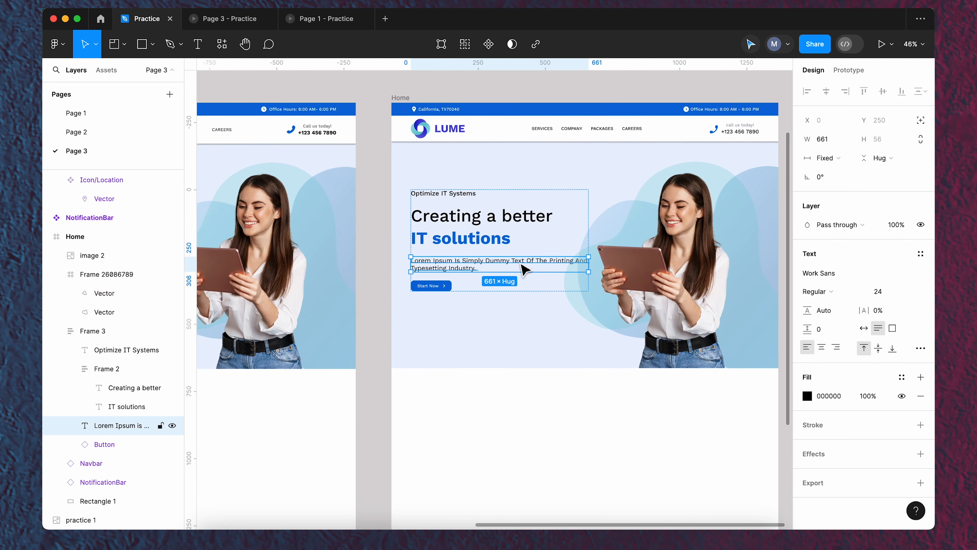
{"action": "left_click", "coordinate": [905, 293]}
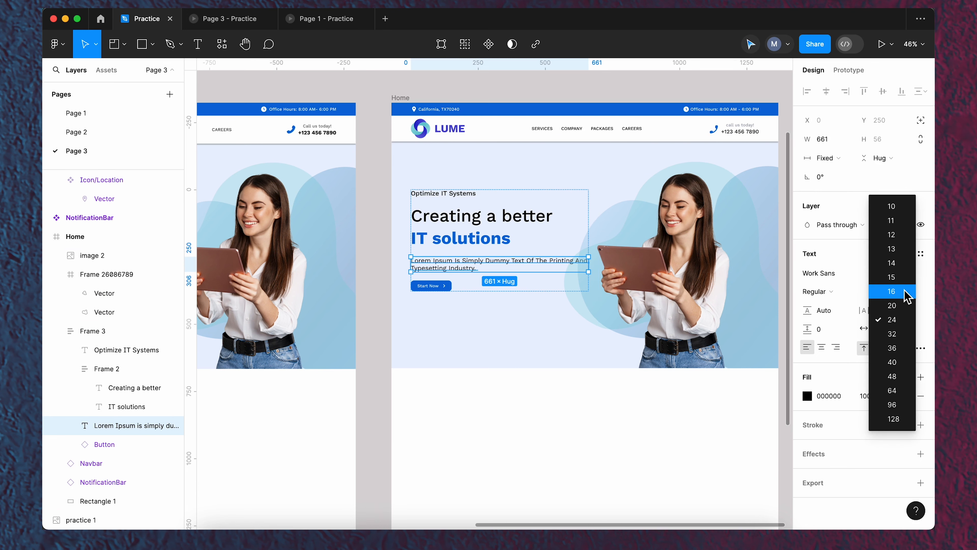
{"action": "left_click", "coordinate": [904, 291]}
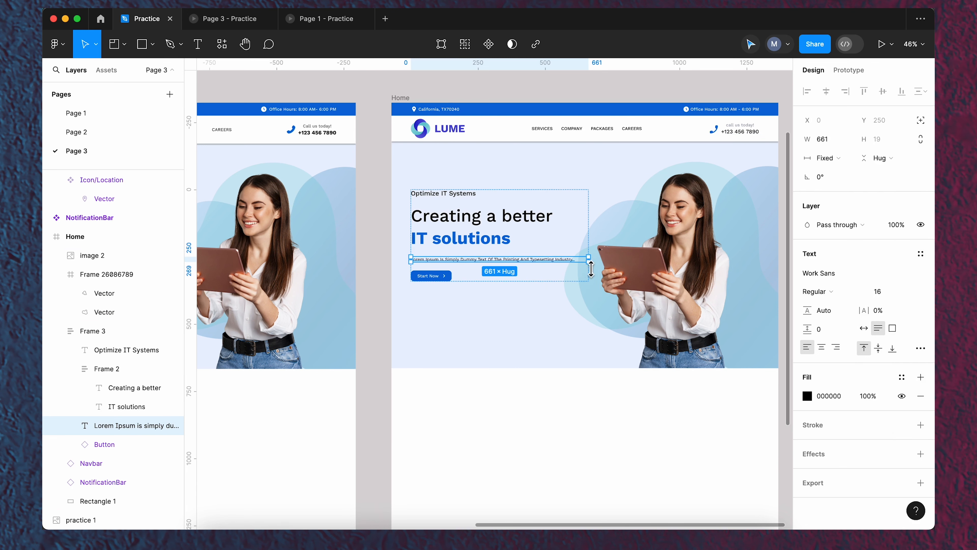
Narrow the Lorem Ipsum paragraph's text box to 440 px wide so it wraps onto two lines.
{"action": "scroll", "coordinate": [591, 270], "scroll_direction": "up", "scroll_amount": 5}
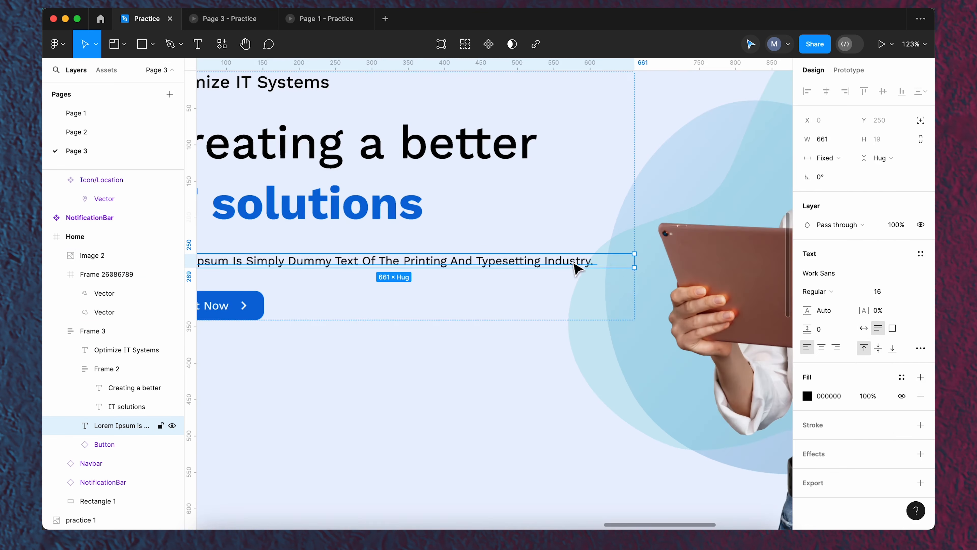
{"action": "left_click", "coordinate": [639, 264]}
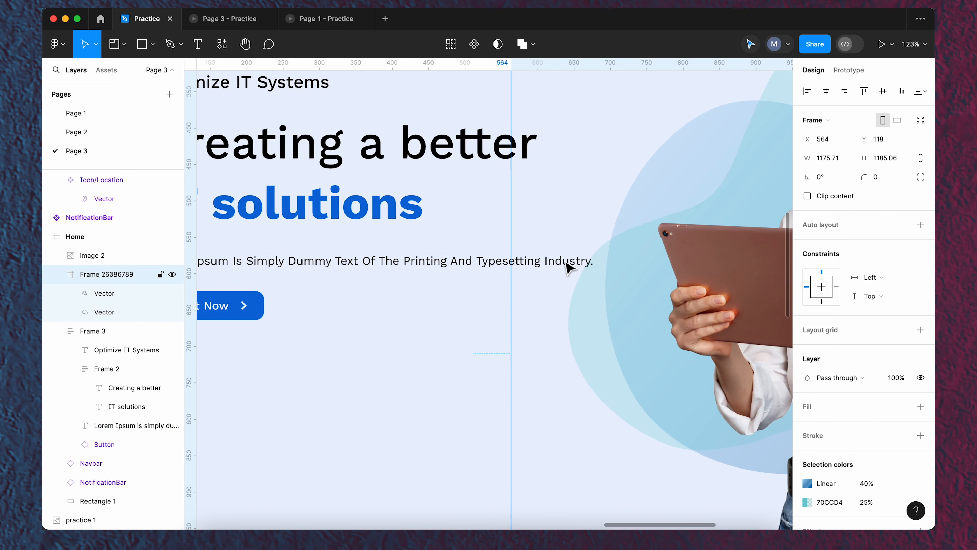
{"action": "double_click", "coordinate": [491, 266]}
{"action": "left_click_drag", "start_coordinate": [642, 265], "coordinate": [478, 266]}
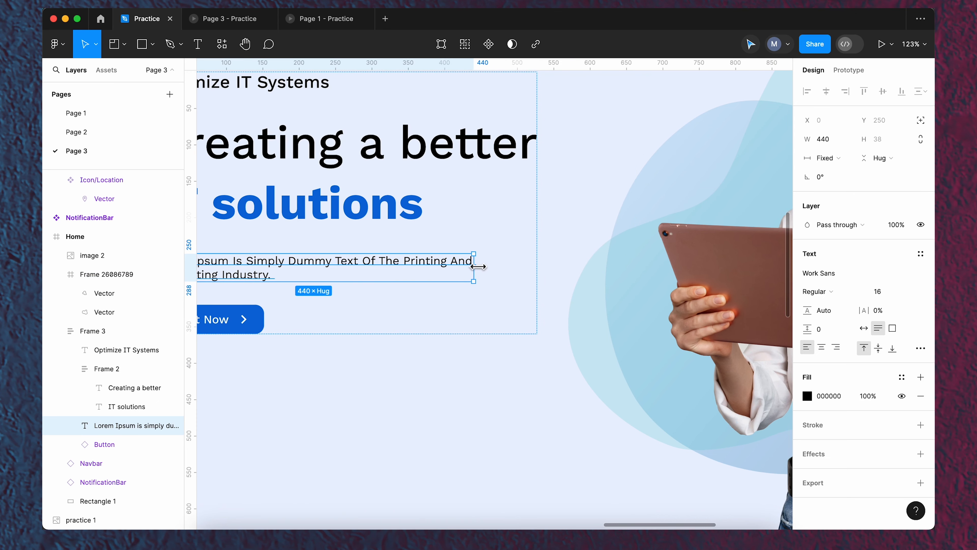
{"action": "scroll", "coordinate": [617, 273], "scroll_direction": "down", "scroll_amount": 10}
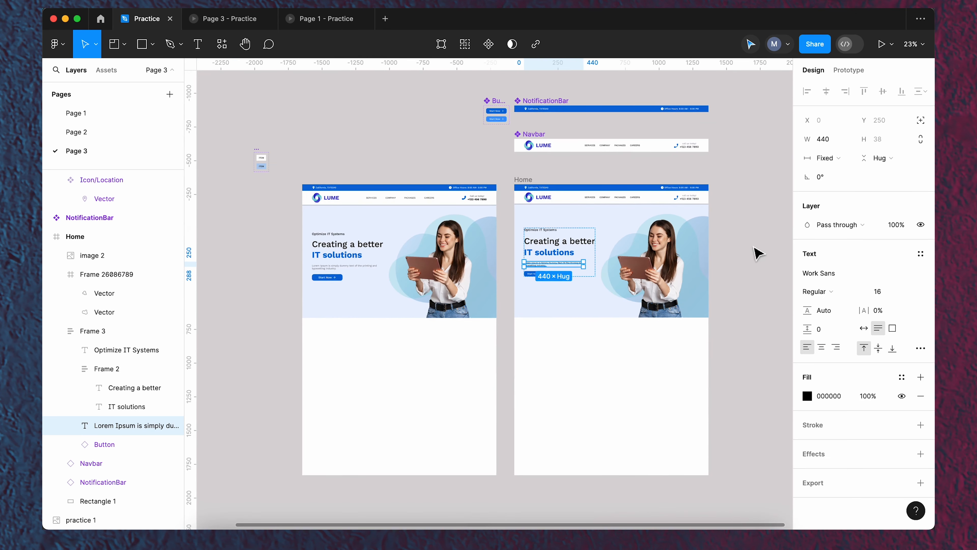
{"action": "left_click", "coordinate": [754, 254]}
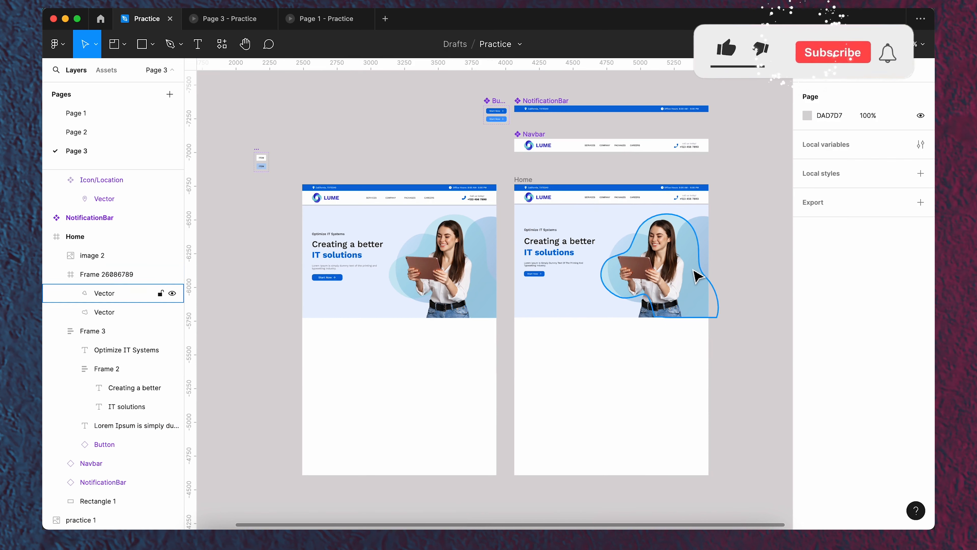
Move the hero text frame down to line up with the reference text using a temporary horizontal guide, and remove the guide.
{"action": "scroll", "coordinate": [695, 277], "scroll_direction": "up", "scroll_amount": 2}
{"action": "scroll", "coordinate": [768, 252], "scroll_direction": "up", "scroll_amount": 1}
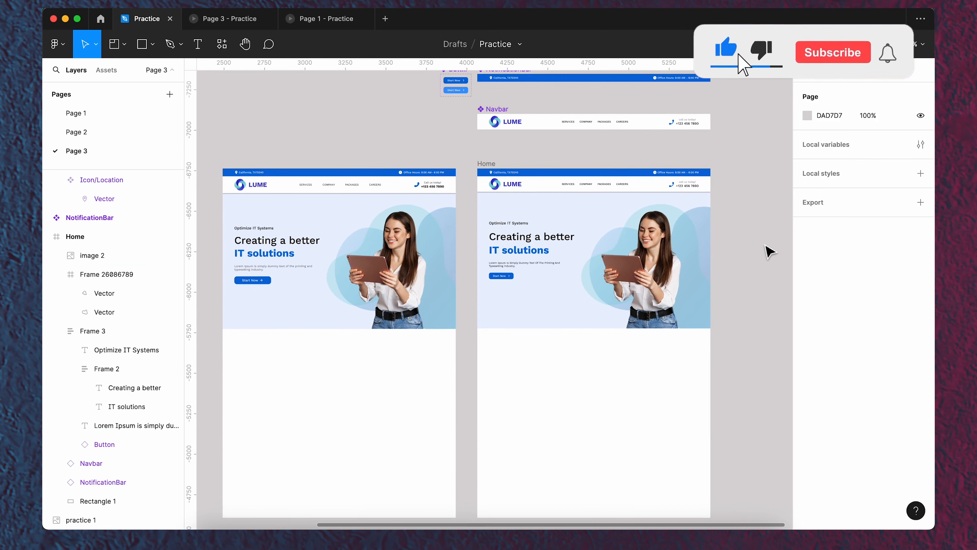
{"action": "scroll", "coordinate": [768, 252], "scroll_direction": "up", "scroll_amount": 1}
{"action": "left_click", "coordinate": [531, 246]}
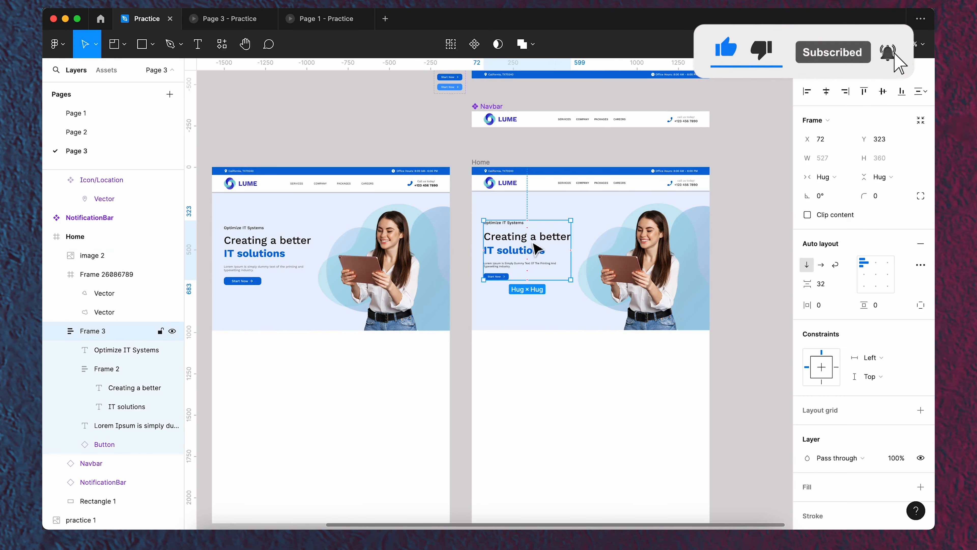
{"action": "left_click_drag", "start_coordinate": [532, 241], "coordinate": [534, 246]}
{"action": "left_click_drag", "start_coordinate": [313, 71], "coordinate": [319, 230]}
{"action": "left_click", "coordinate": [523, 258]}
{"action": "left_click_drag", "start_coordinate": [531, 257], "coordinate": [530, 257]}
{"action": "left_click", "coordinate": [756, 275]}
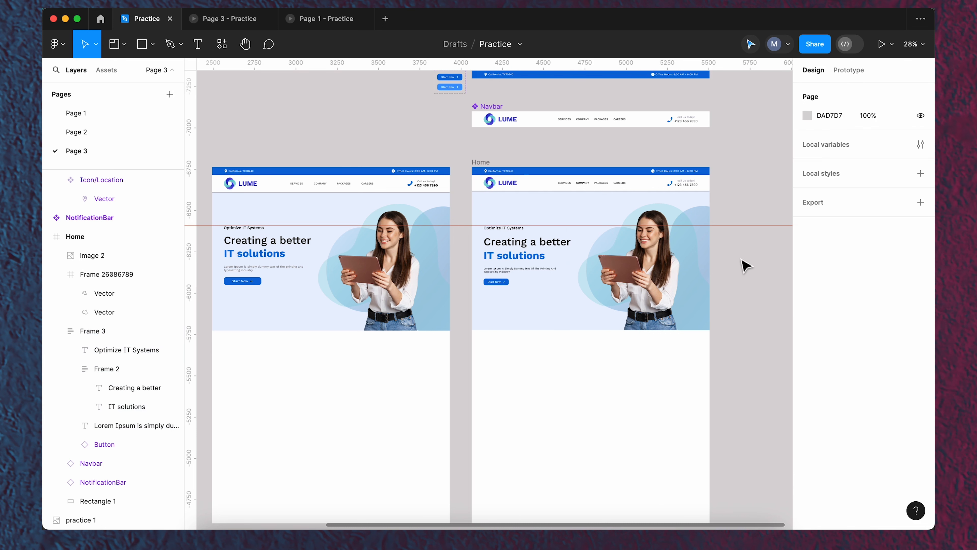
{"action": "left_click_drag", "start_coordinate": [738, 225], "coordinate": [737, 208]}
{"action": "key", "text": "Delete"}
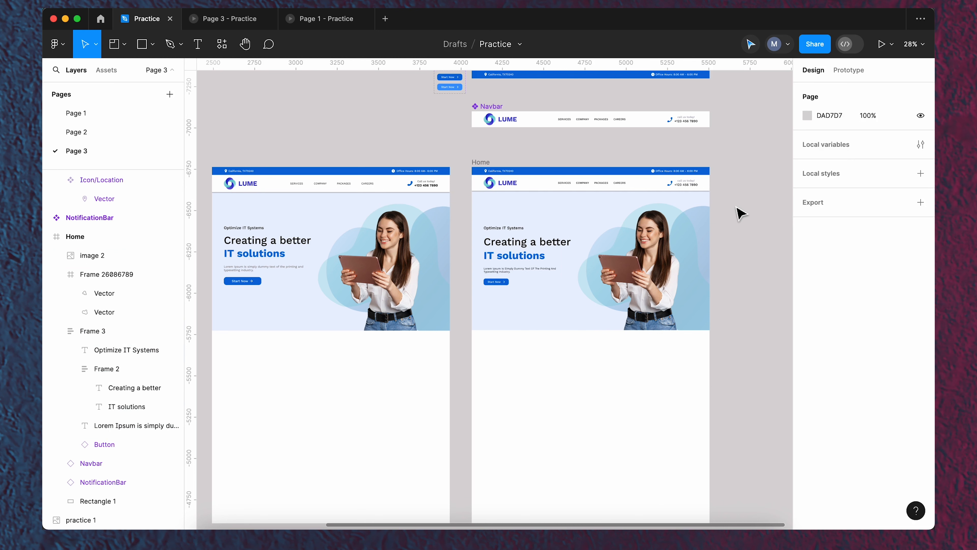
Preview the Home frame as a prototype and examine how the navbar and notification bar behave while scrolling.
{"action": "scroll", "coordinate": [743, 220], "scroll_direction": "down", "scroll_amount": 2}
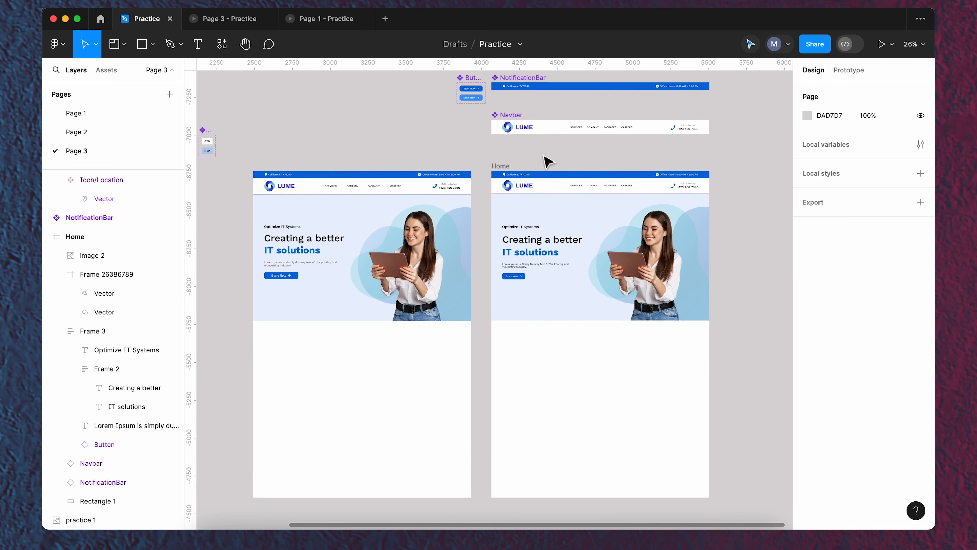
{"action": "left_click", "coordinate": [506, 169]}
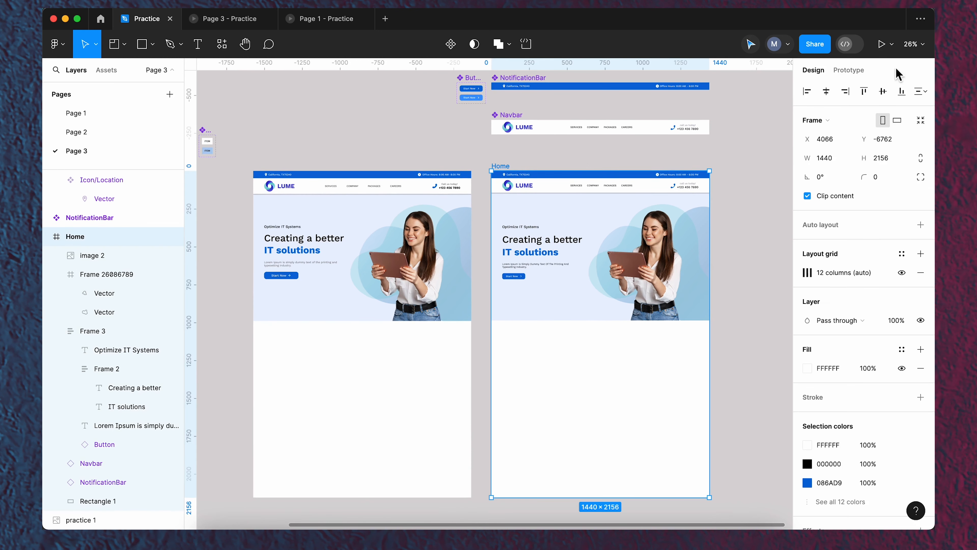
{"action": "left_click", "coordinate": [882, 45]}
{"action": "scroll", "coordinate": [515, 193], "scroll_direction": "down", "scroll_amount": 2}
{"action": "scroll", "coordinate": [511, 203], "scroll_direction": "up", "scroll_amount": 2}
{"action": "scroll", "coordinate": [511, 202], "scroll_direction": "down", "scroll_amount": 8}
{"action": "scroll", "coordinate": [514, 204], "scroll_direction": "up", "scroll_amount": 9}
{"action": "scroll", "coordinate": [511, 201], "scroll_direction": "down", "scroll_amount": 3}
{"action": "scroll", "coordinate": [511, 200], "scroll_direction": "up", "scroll_amount": 3}
{"action": "scroll", "coordinate": [511, 200], "scroll_direction": "down", "scroll_amount": 8}
{"action": "scroll", "coordinate": [511, 202], "scroll_direction": "up", "scroll_amount": 8}
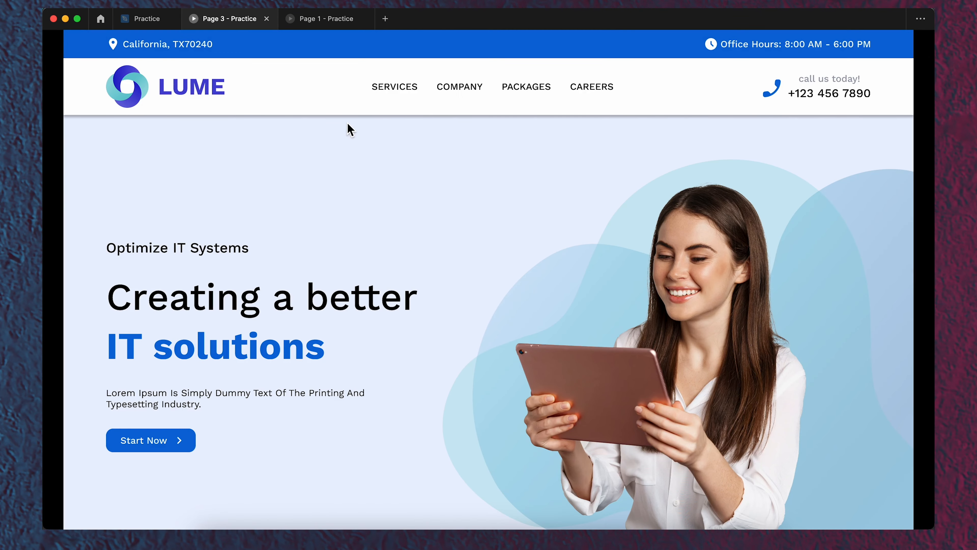
{"action": "scroll", "coordinate": [353, 147], "scroll_direction": "down", "scroll_amount": 5}
{"action": "scroll", "coordinate": [354, 147], "scroll_direction": "up", "scroll_amount": 5}
Switch to the Page 1 reference prototype and examine how its header behaves while scrolling.
{"action": "left_click", "coordinate": [332, 20]}
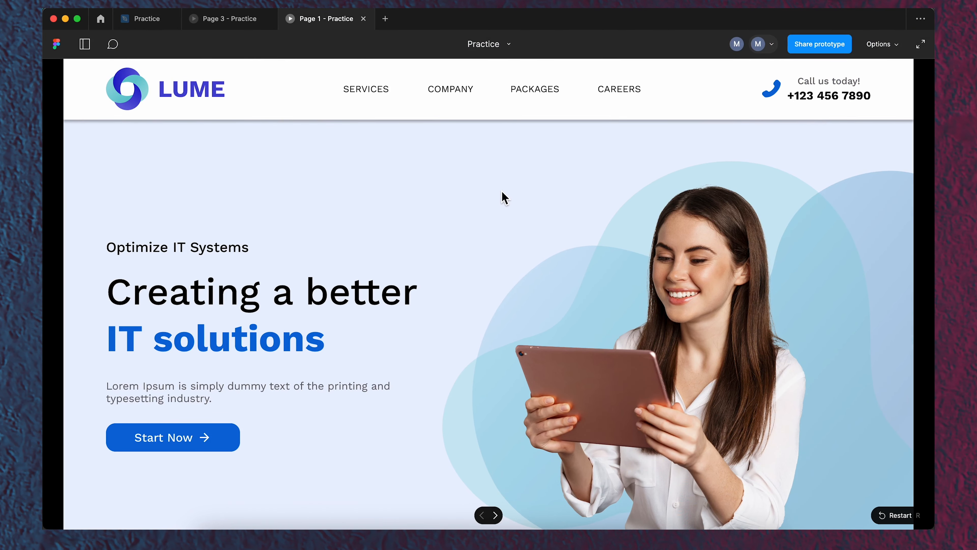
{"action": "scroll", "coordinate": [508, 200], "scroll_direction": "down", "scroll_amount": 5}
{"action": "scroll", "coordinate": [508, 200], "scroll_direction": "up", "scroll_amount": 5}
{"action": "scroll", "coordinate": [508, 200], "scroll_direction": "down", "scroll_amount": 5}
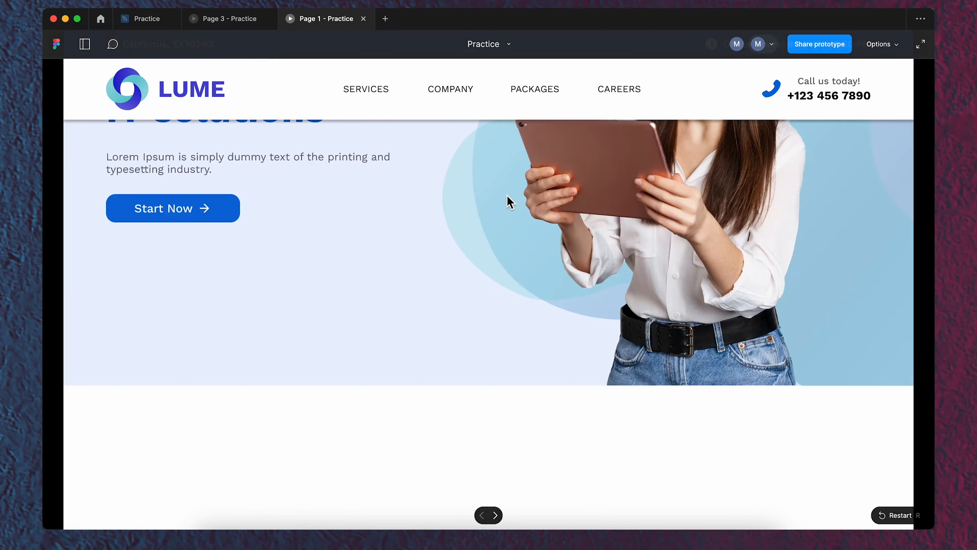
{"action": "scroll", "coordinate": [508, 201], "scroll_direction": "up", "scroll_amount": 5}
Return to the Practice design file and set the Home frame's Navbar scroll position to Fixed (stay in place).
{"action": "left_click", "coordinate": [144, 20]}
{"action": "left_click", "coordinate": [774, 176]}
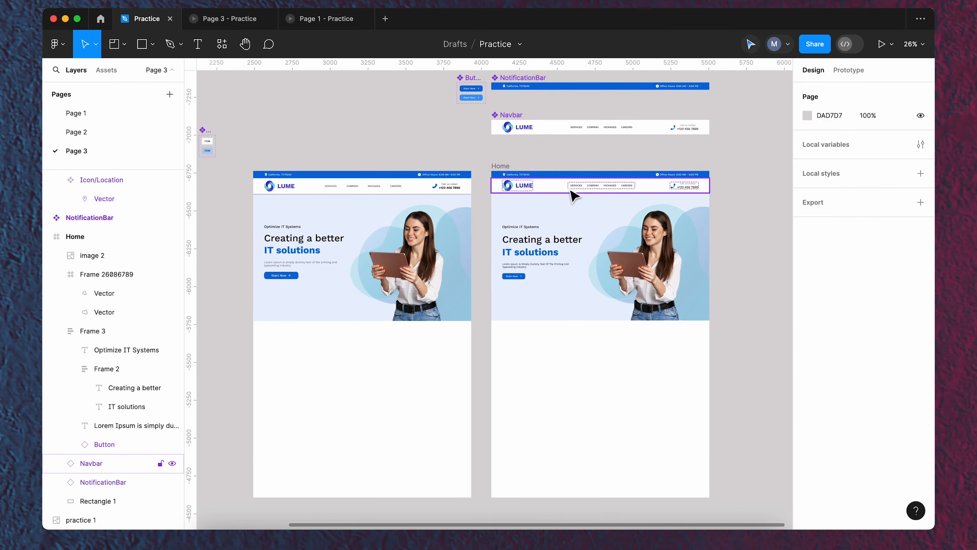
{"action": "left_click", "coordinate": [573, 195]}
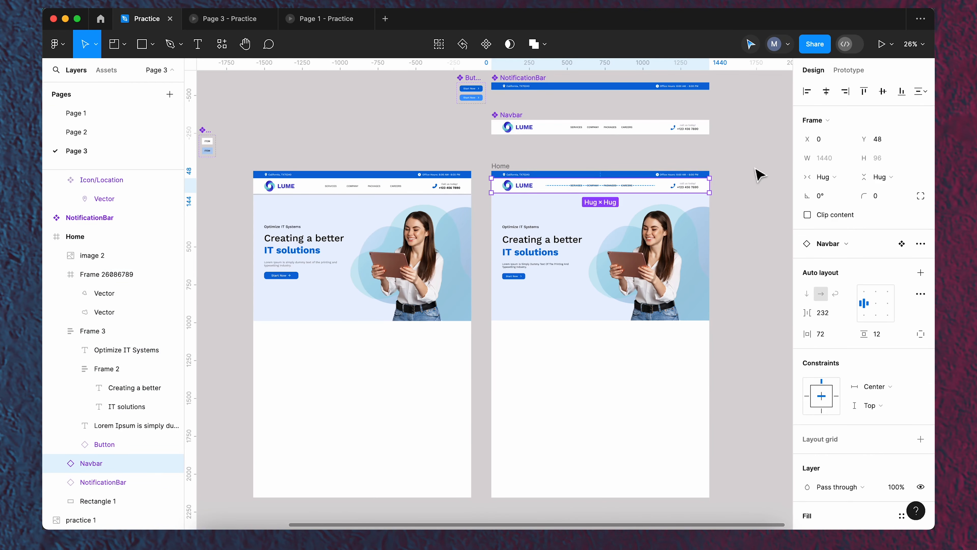
{"action": "scroll", "coordinate": [750, 177], "scroll_direction": "up", "scroll_amount": 5}
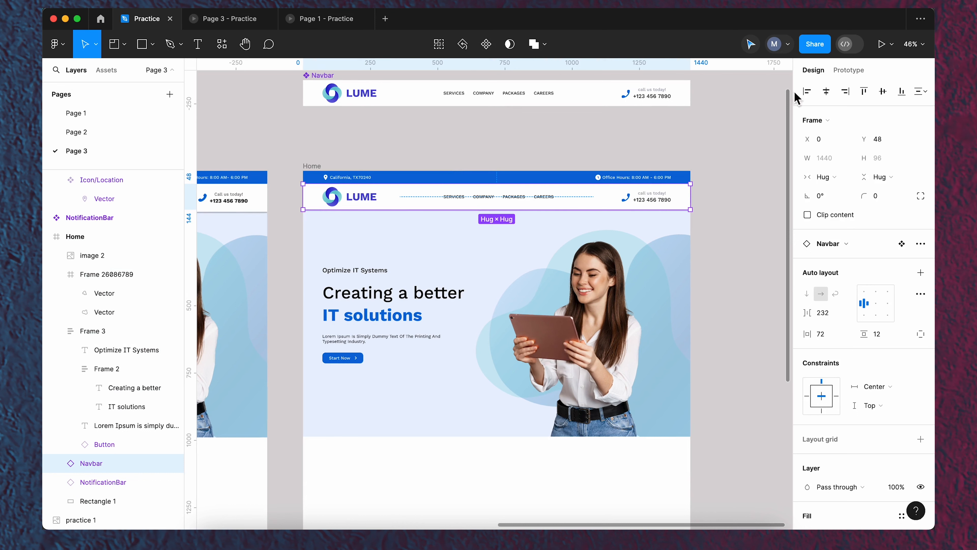
{"action": "left_click", "coordinate": [861, 70]}
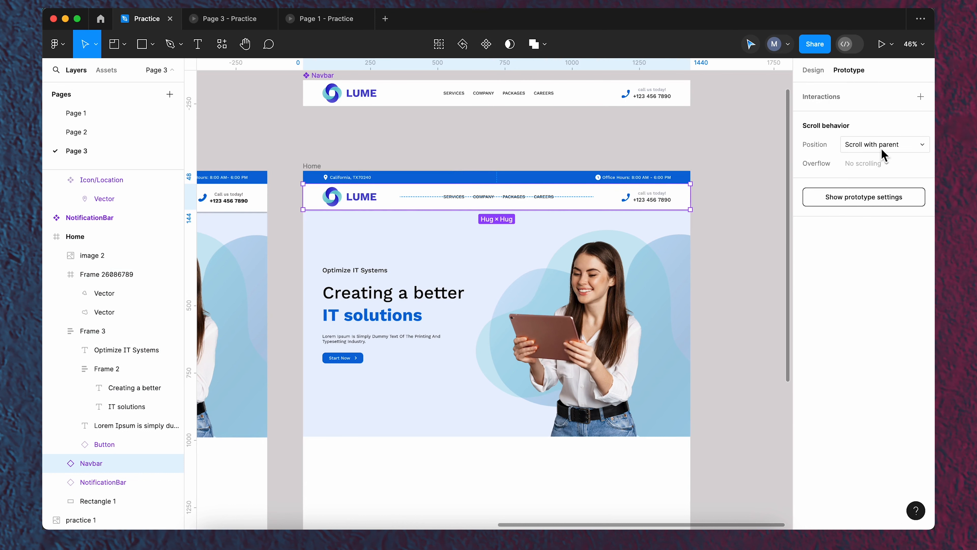
{"action": "left_click", "coordinate": [922, 146]}
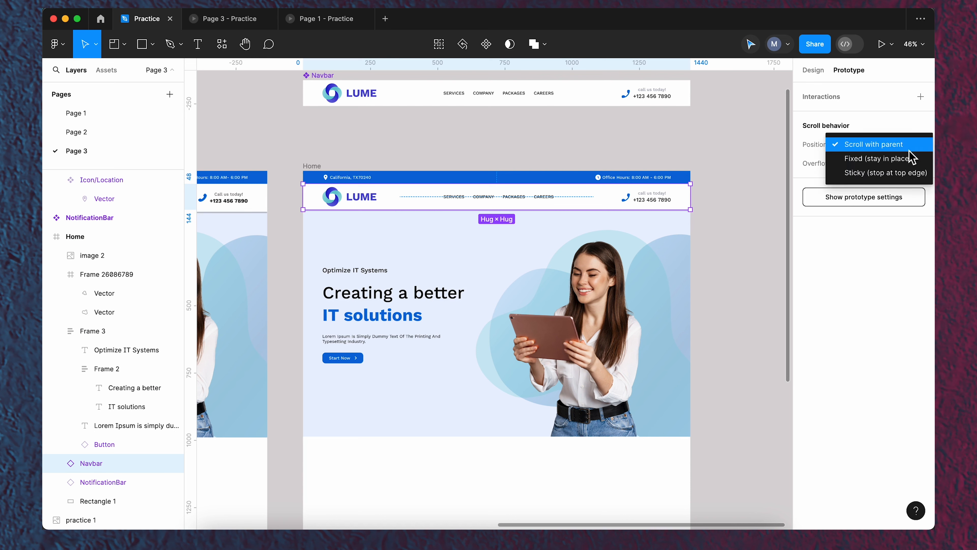
{"action": "left_click", "coordinate": [903, 161]}
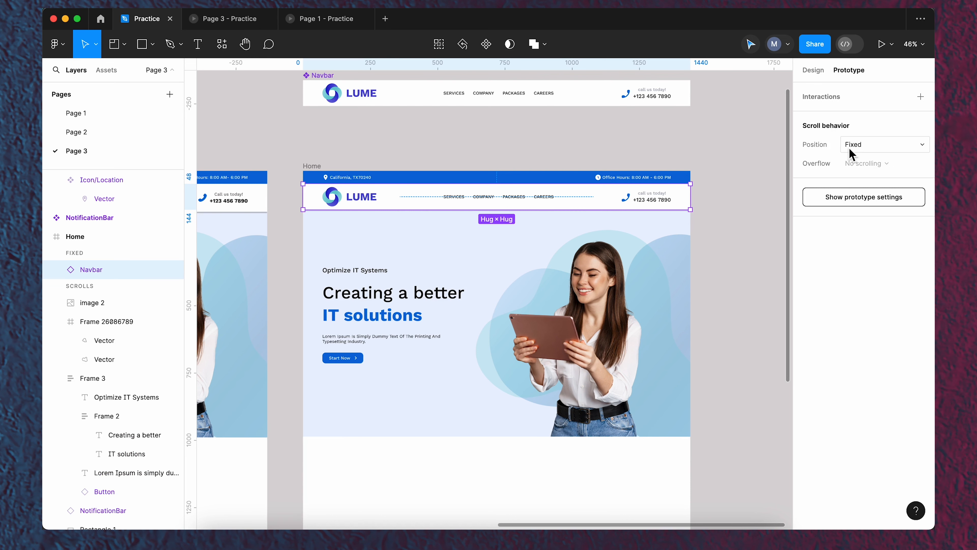
Set the Home frame's NotificationBar scroll position to Fixed (stay in place).
{"action": "left_click", "coordinate": [543, 181]}
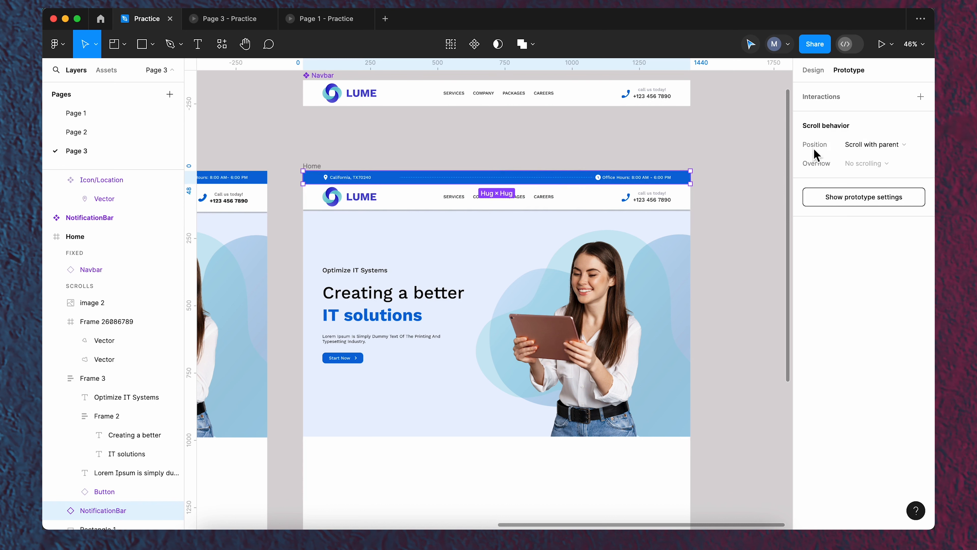
{"action": "left_click", "coordinate": [923, 152]}
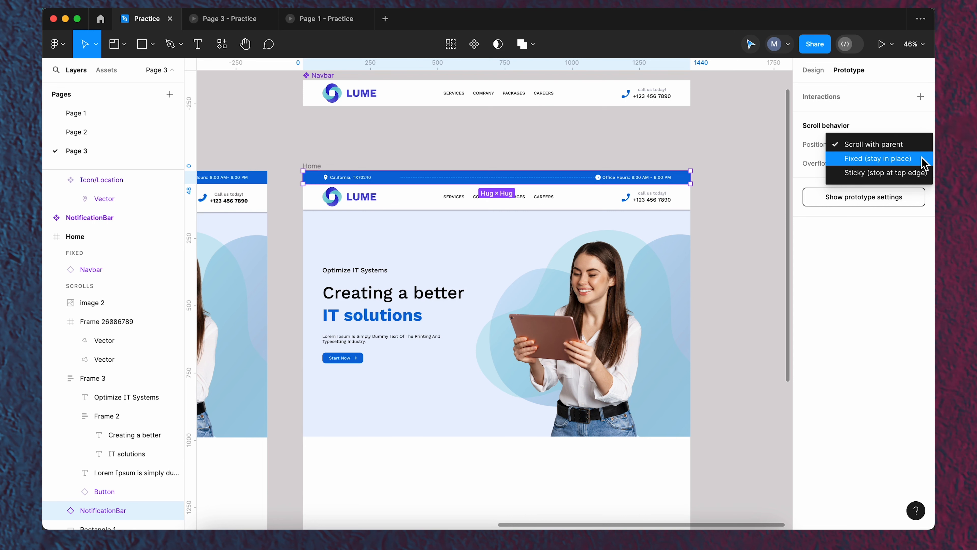
{"action": "left_click", "coordinate": [922, 159]}
{"action": "left_click", "coordinate": [749, 165]}
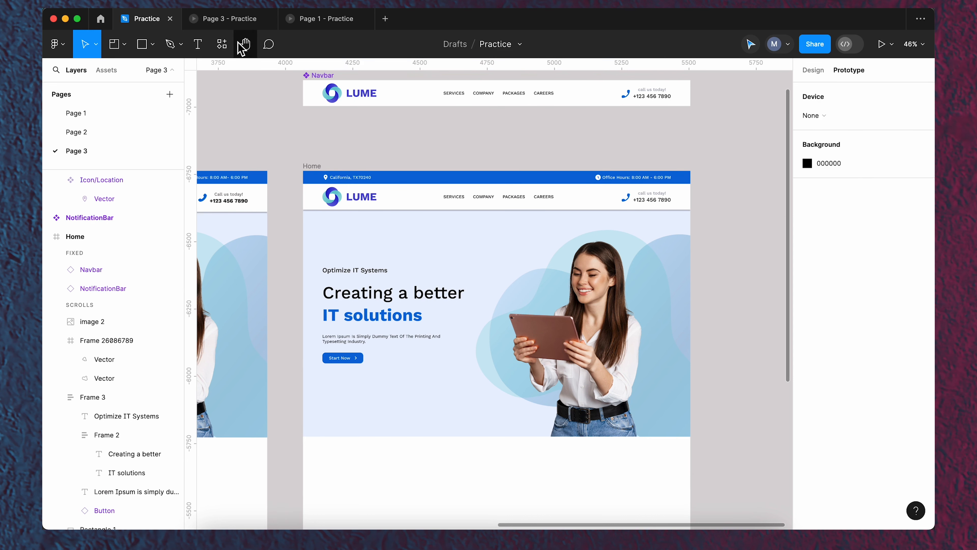
Switch to the Page 3 prototype and examine how the fixed navbar and notification bar behave while scrolling.
{"action": "mouse_move", "coordinate": [248, 28]}
{"action": "left_click", "coordinate": [248, 29]}
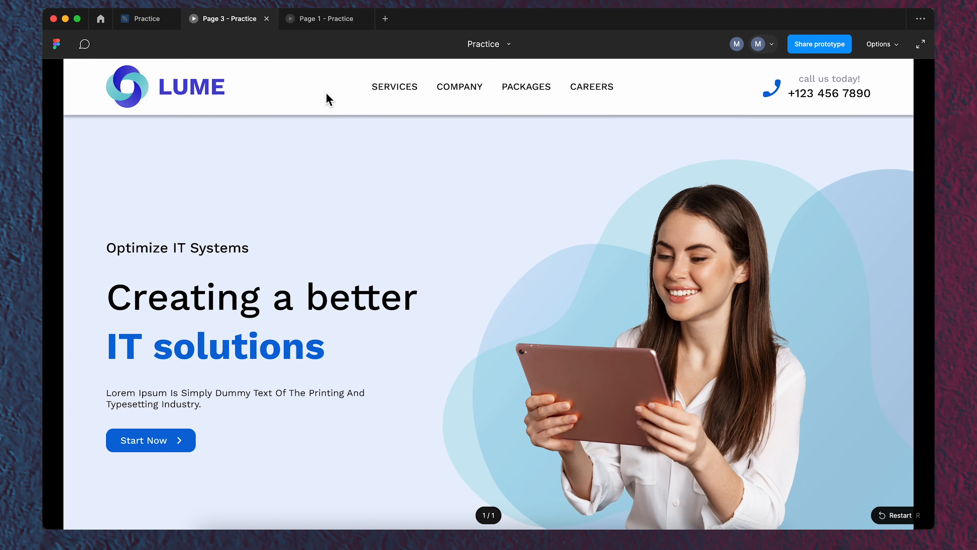
{"action": "scroll", "coordinate": [456, 201], "scroll_direction": "down", "scroll_amount": 3}
{"action": "scroll", "coordinate": [458, 202], "scroll_direction": "up", "scroll_amount": 3}
{"action": "scroll", "coordinate": [459, 201], "scroll_direction": "down", "scroll_amount": 5}
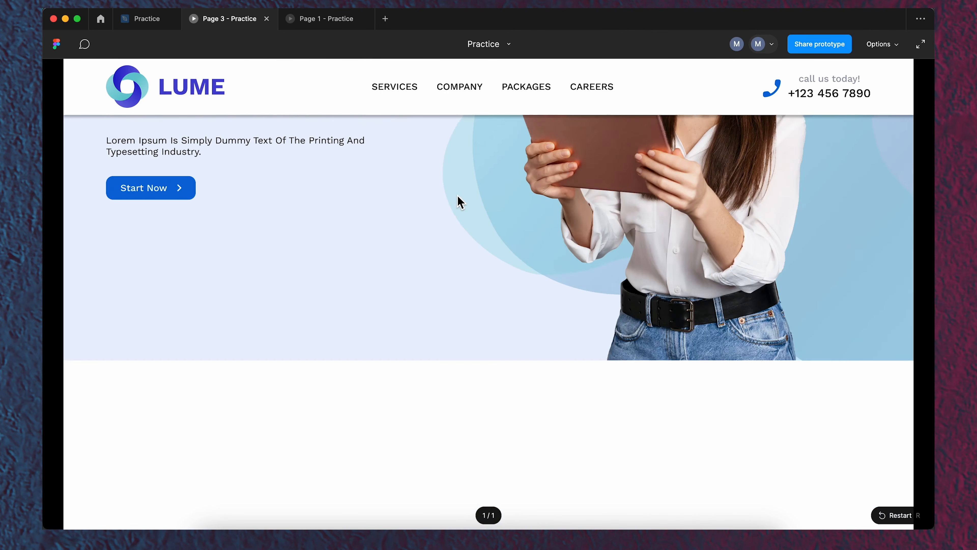
{"action": "scroll", "coordinate": [459, 201], "scroll_direction": "up", "scroll_amount": 5}
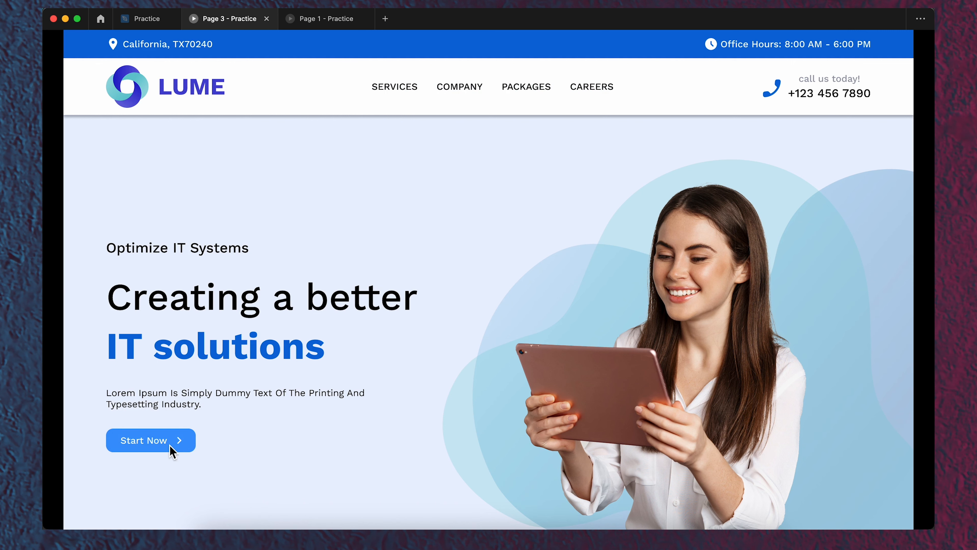
Return to the Practice design file and look over the Home frame and its components beside the reference frame.
{"action": "left_click", "coordinate": [147, 19]}
{"action": "scroll", "coordinate": [580, 249], "scroll_direction": "down", "scroll_amount": 5}
{"action": "scroll", "coordinate": [313, 222], "scroll_direction": "up", "scroll_amount": 2}
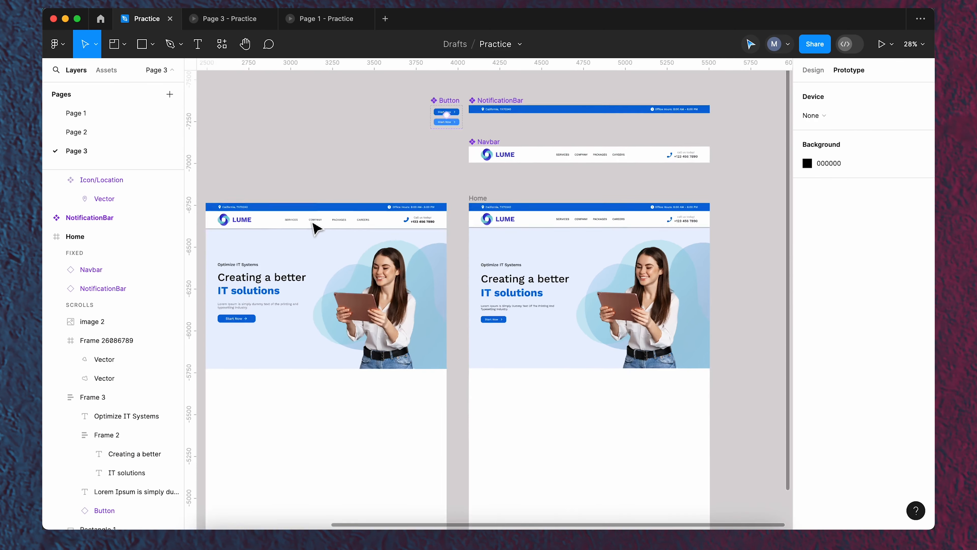
{"action": "scroll", "coordinate": [313, 227], "scroll_direction": "up", "scroll_amount": 5}
{"action": "scroll", "coordinate": [307, 225], "scroll_direction": "down", "scroll_amount": 4}
{"action": "left_click", "coordinate": [651, 226]}
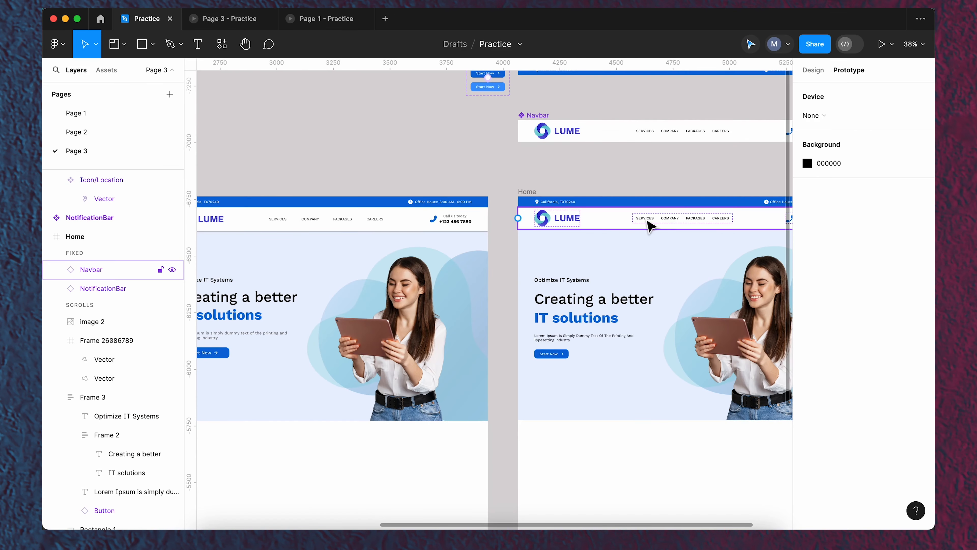
{"action": "left_click", "coordinate": [789, 115]}
{"action": "left_click", "coordinate": [808, 69]}
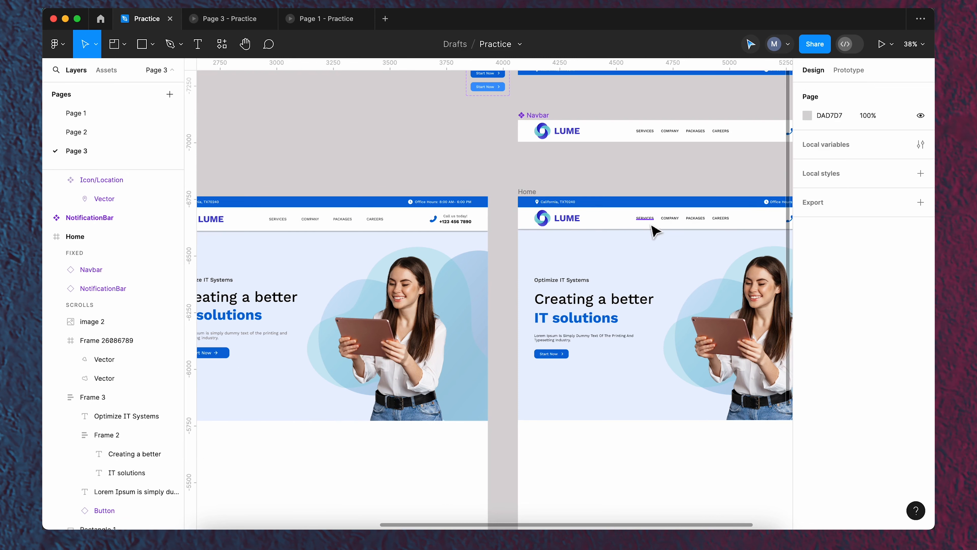
{"action": "scroll", "coordinate": [534, 227], "scroll_direction": "down", "scroll_amount": 5}
{"action": "scroll", "coordinate": [685, 244], "scroll_direction": "up", "scroll_amount": 5}
{"action": "scroll", "coordinate": [685, 246], "scroll_direction": "down", "scroll_amount": 2}
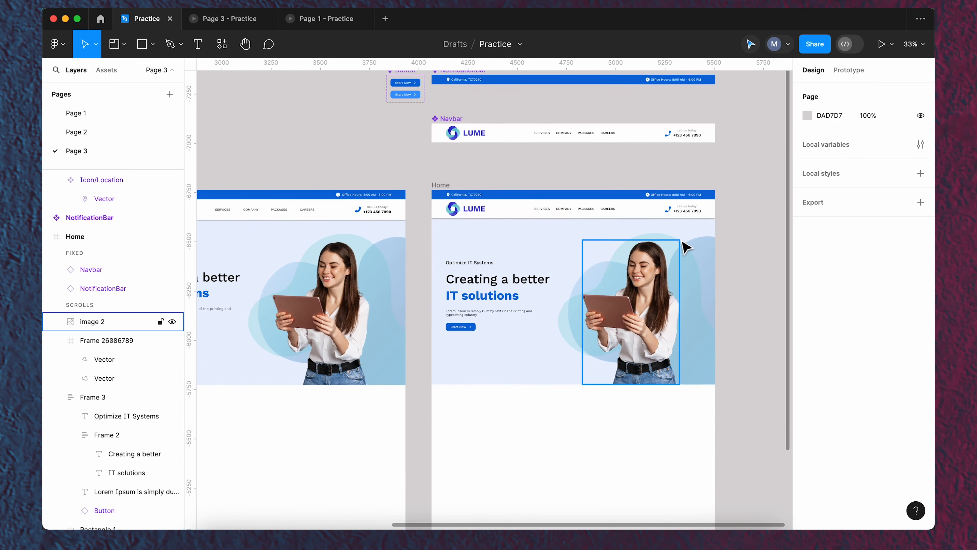
{"action": "scroll", "coordinate": [546, 237], "scroll_direction": "down", "scroll_amount": 1}
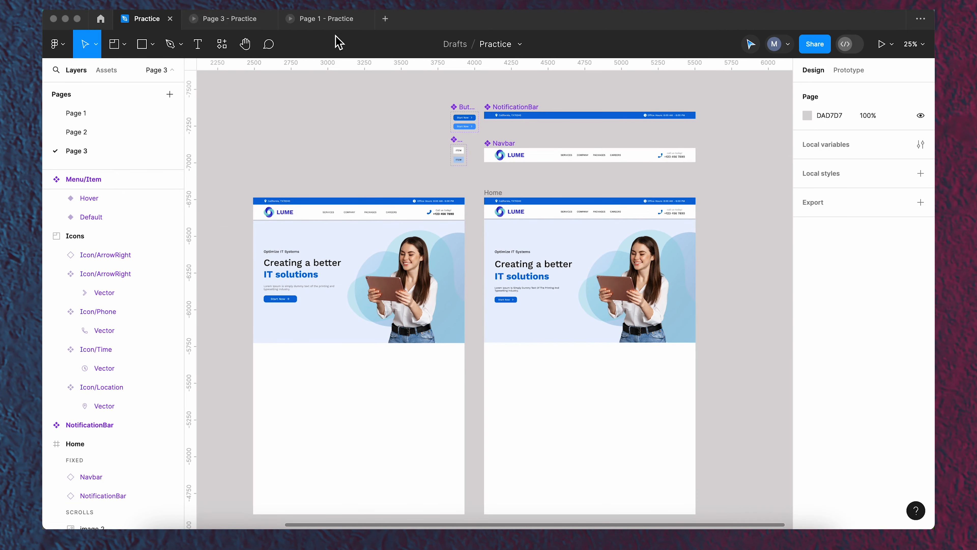
Compare the Menu/Item component with the Page 1 reference prototype and examine the dropdown of its SERVICES item.
{"action": "left_click", "coordinate": [338, 24]}
{"action": "mouse_move", "coordinate": [397, 94]}
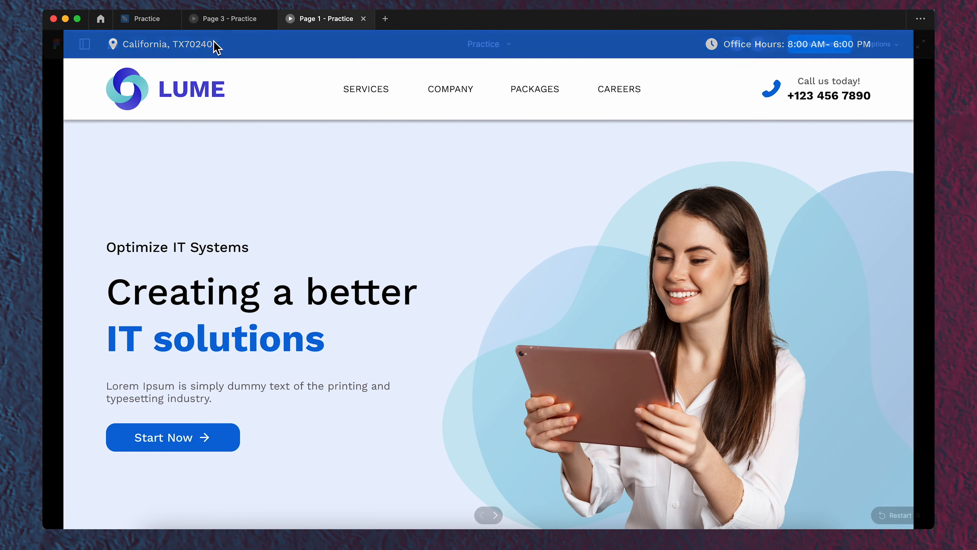
{"action": "left_click", "coordinate": [228, 20]}
{"action": "left_click", "coordinate": [149, 19]}
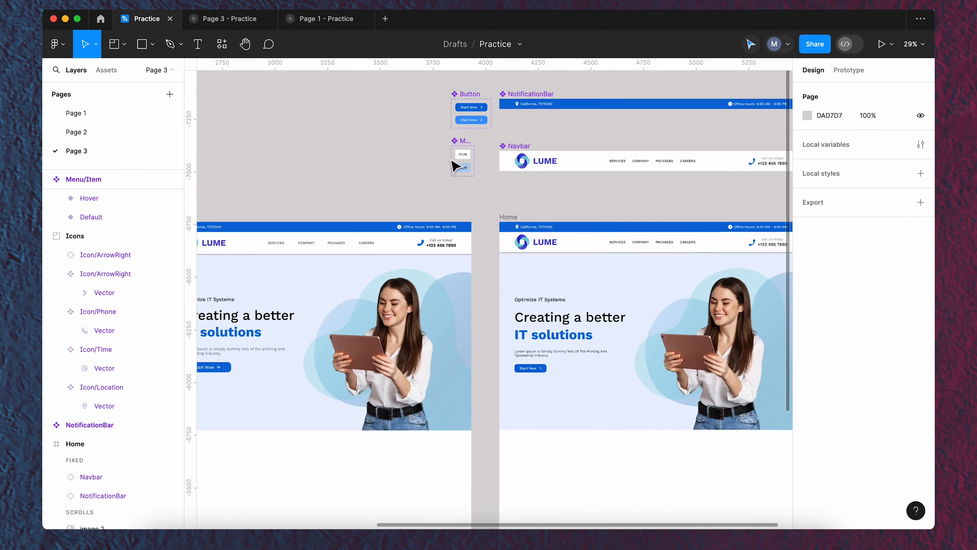
{"action": "scroll", "coordinate": [454, 162], "scroll_direction": "up", "scroll_amount": 5}
{"action": "scroll", "coordinate": [454, 166], "scroll_direction": "up", "scroll_amount": 3}
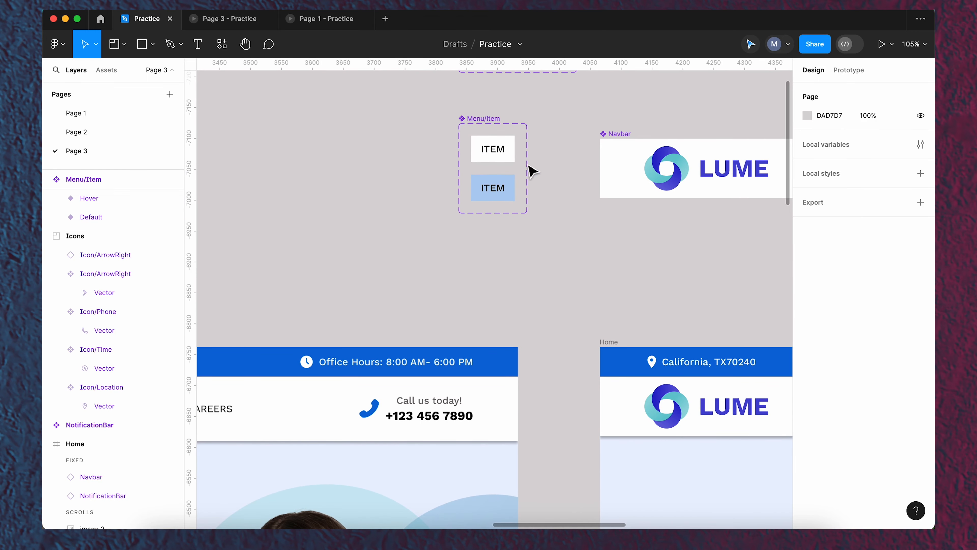
{"action": "left_click", "coordinate": [334, 21]}
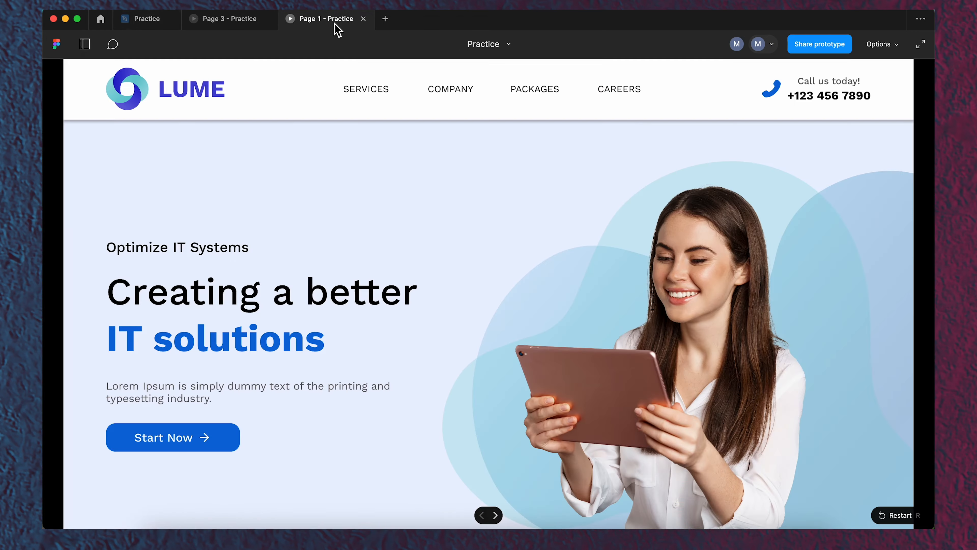
{"action": "left_click", "coordinate": [384, 94]}
{"action": "left_click", "coordinate": [147, 19]}
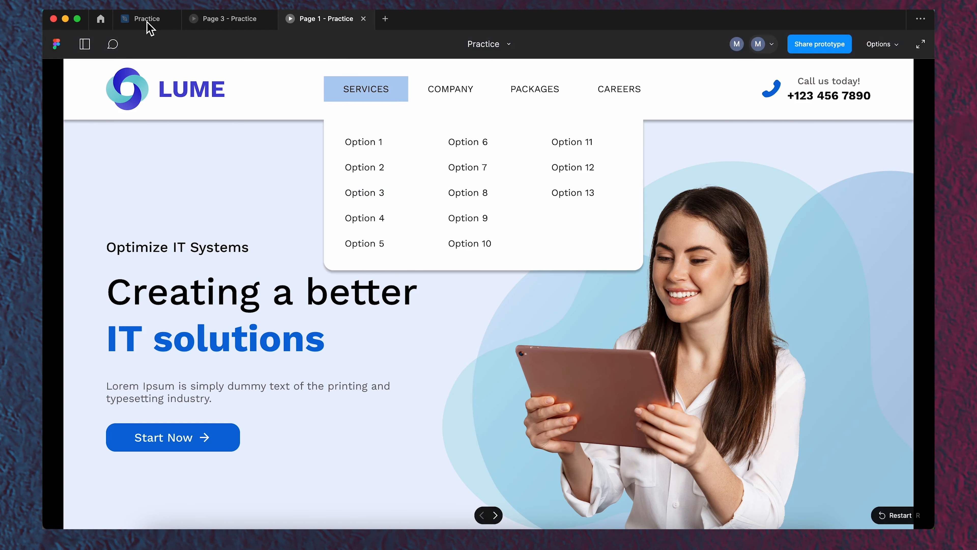
In the Practice file, add an auto-width text "Option 1" on the empty canvas beside the Menu/Item component set.
{"action": "scroll", "coordinate": [644, 266], "scroll_direction": "down", "scroll_amount": 3}
{"action": "scroll", "coordinate": [545, 183], "scroll_direction": "up", "scroll_amount": 5}
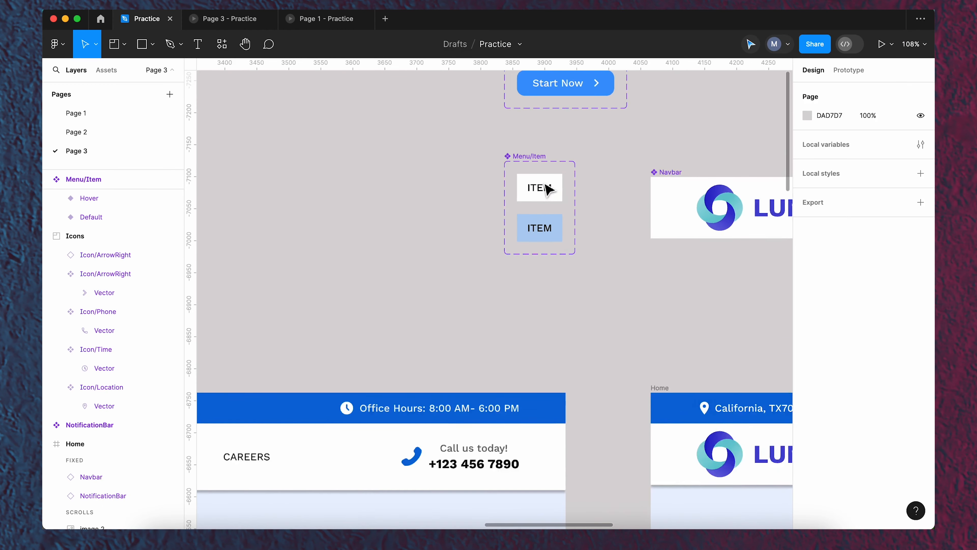
{"action": "left_click_drag", "start_coordinate": [526, 125], "coordinate": [578, 164]}
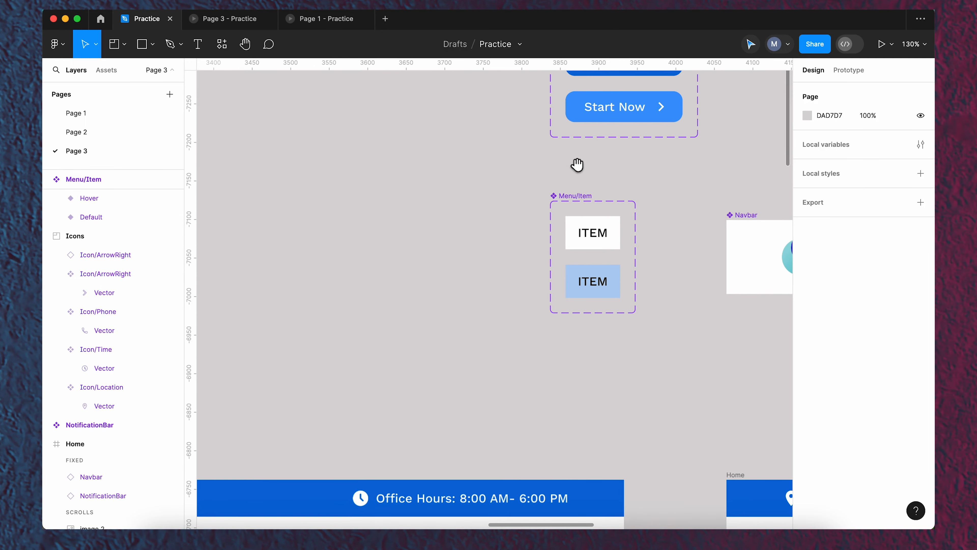
{"action": "left_click", "coordinate": [197, 44]}
{"action": "left_click_drag", "start_coordinate": [393, 219], "coordinate": [486, 250]}
{"action": "type", "text": "Option 1"}
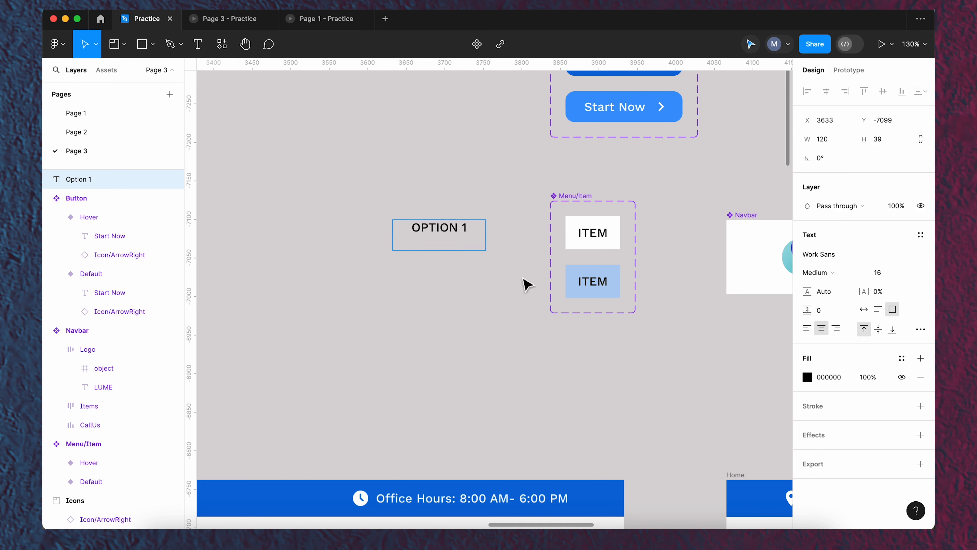
{"action": "left_click", "coordinate": [864, 310]}
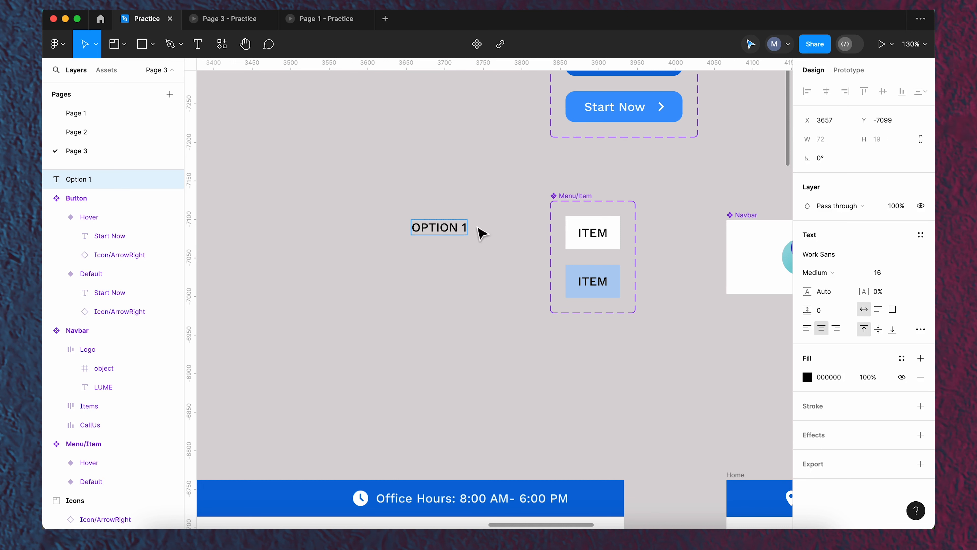
{"action": "key", "text": "Escape"}
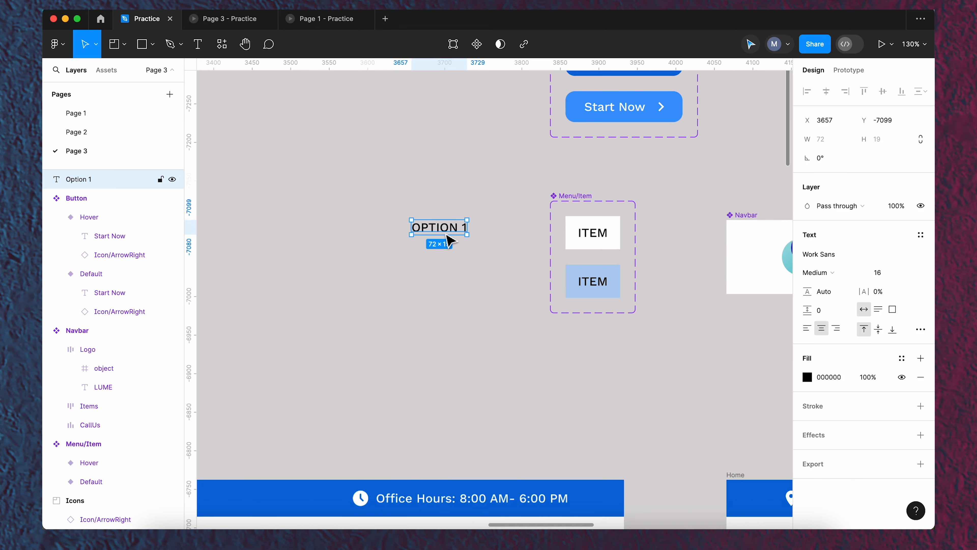
Wrap the Option 1 text in an auto layout frame and give the frame a white FFFFFF fill.
{"action": "key", "text": "shift+a"}
{"action": "left_click_drag", "start_coordinate": [446, 214], "coordinate": [376, 213]}
{"action": "left_click", "coordinate": [806, 411]}
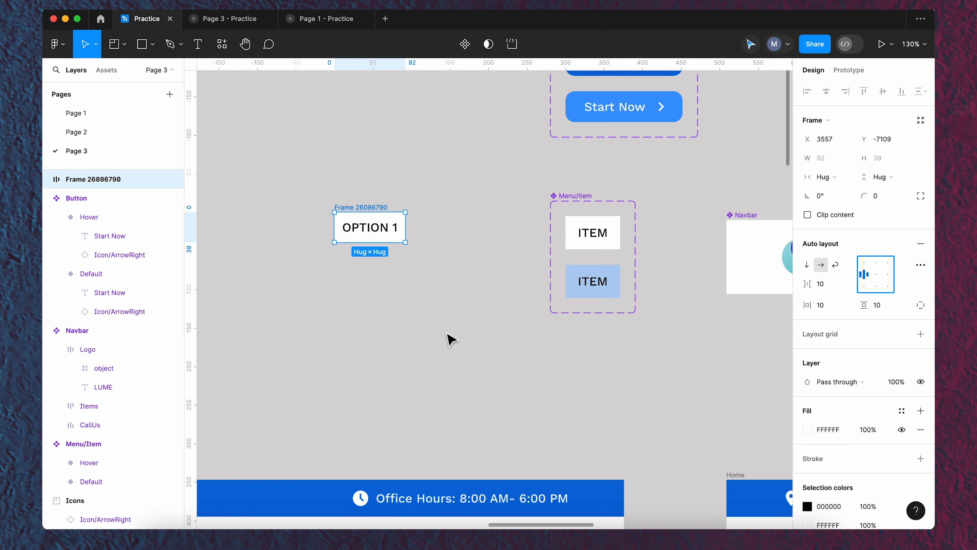
Turn the Option 1 frame into a component and add a second variant to it.
{"action": "left_click_drag", "start_coordinate": [375, 212], "coordinate": [376, 188]}
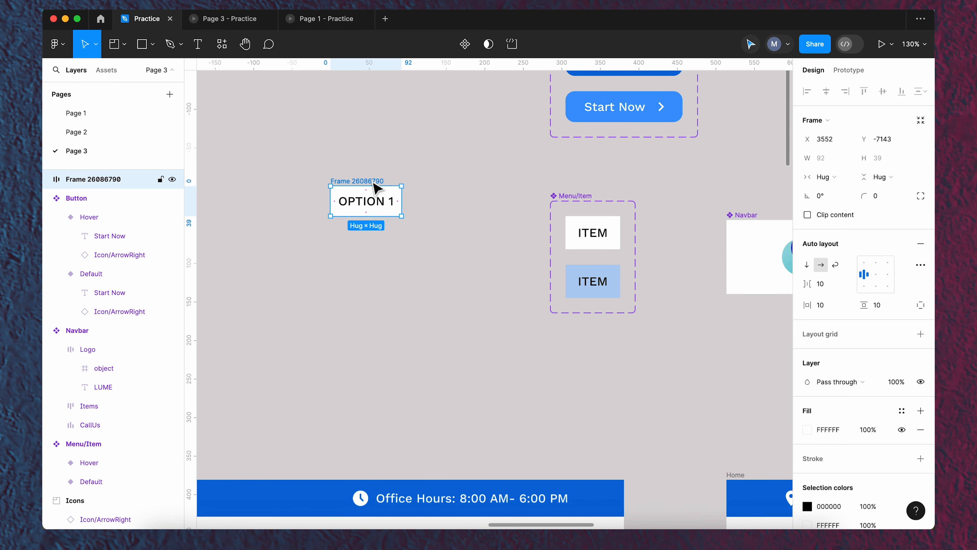
{"action": "left_click", "coordinate": [464, 43]}
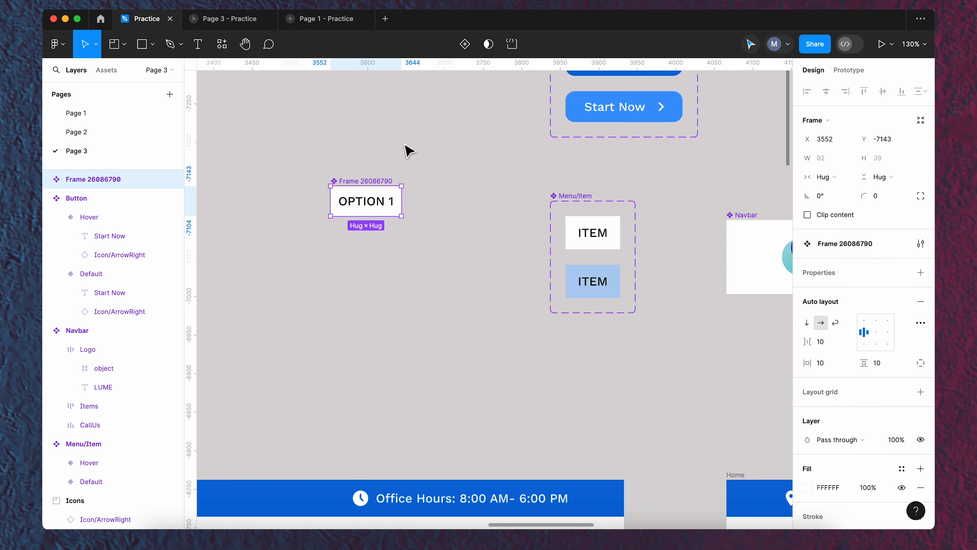
{"action": "left_click", "coordinate": [464, 43]}
Rename the Option 1 component's variant property as State and set the second variant's value to Hover.
{"action": "left_click", "coordinate": [388, 200]}
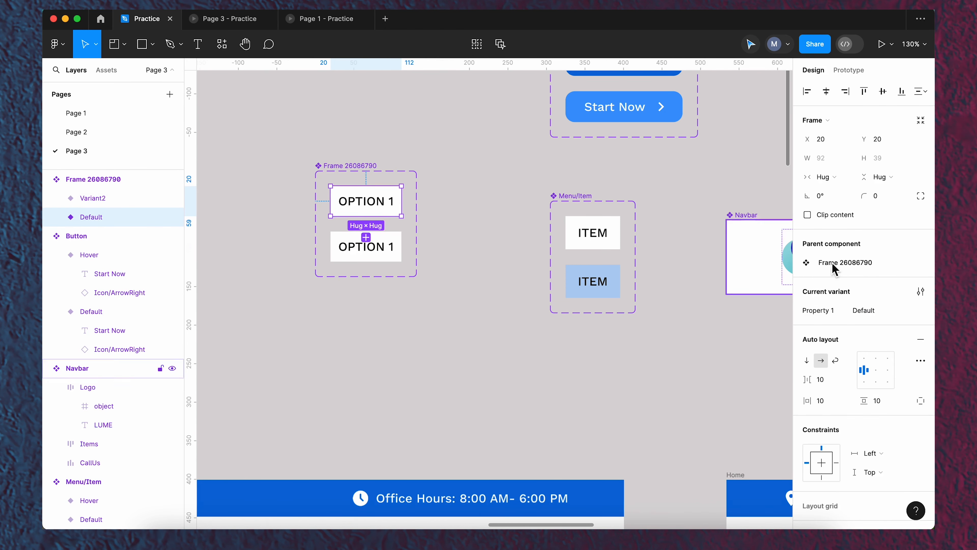
{"action": "double_click", "coordinate": [827, 317]}
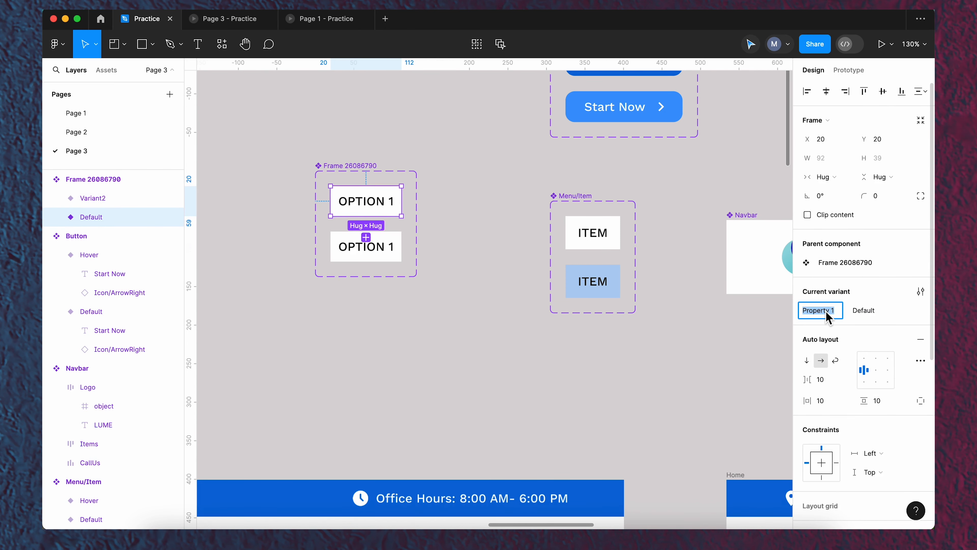
{"action": "type", "text": "State"}
{"action": "key", "text": "Return"}
{"action": "left_click", "coordinate": [366, 252]}
{"action": "left_click", "coordinate": [881, 311]}
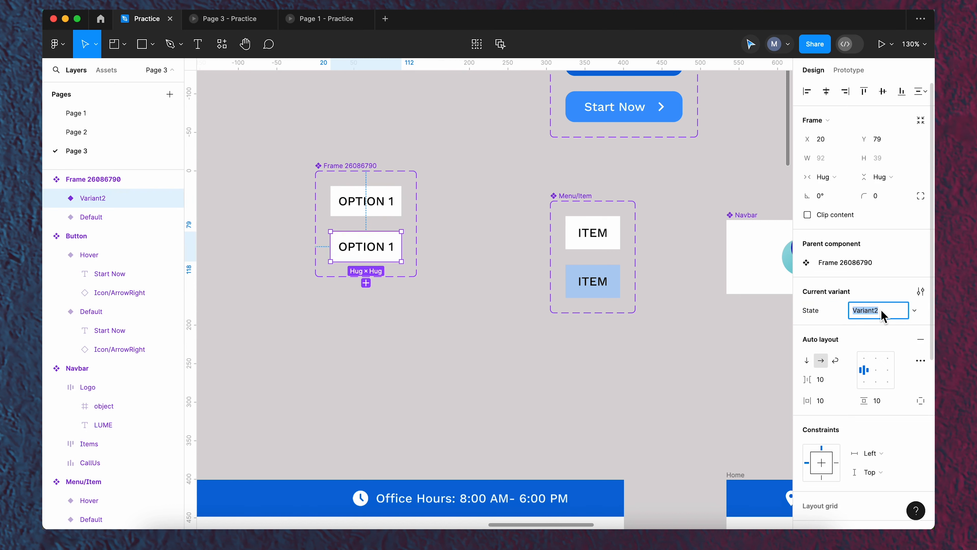
{"action": "type", "text": "Hover"}
{"action": "key", "text": "Return"}
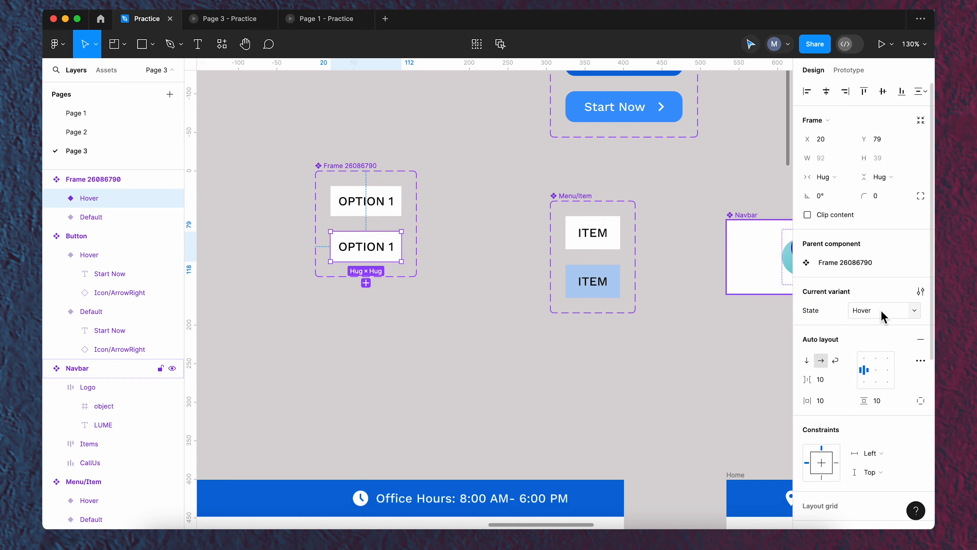
Rename the Option 1 component set as SubMenu and move it slightly closer to the Menu/Item set.
{"action": "double_click", "coordinate": [354, 165]}
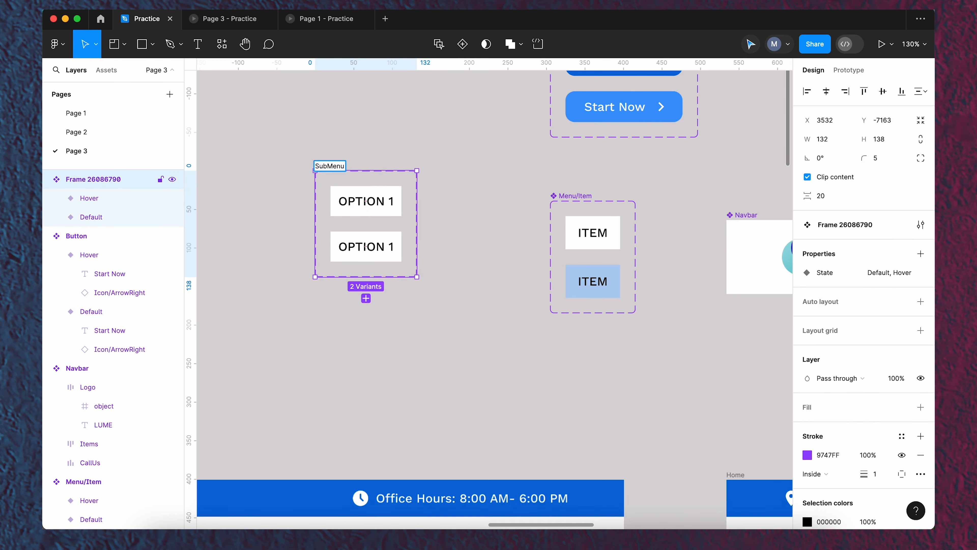
{"action": "key", "text": "Return"}
{"action": "left_click_drag", "start_coordinate": [355, 168], "coordinate": [371, 192]}
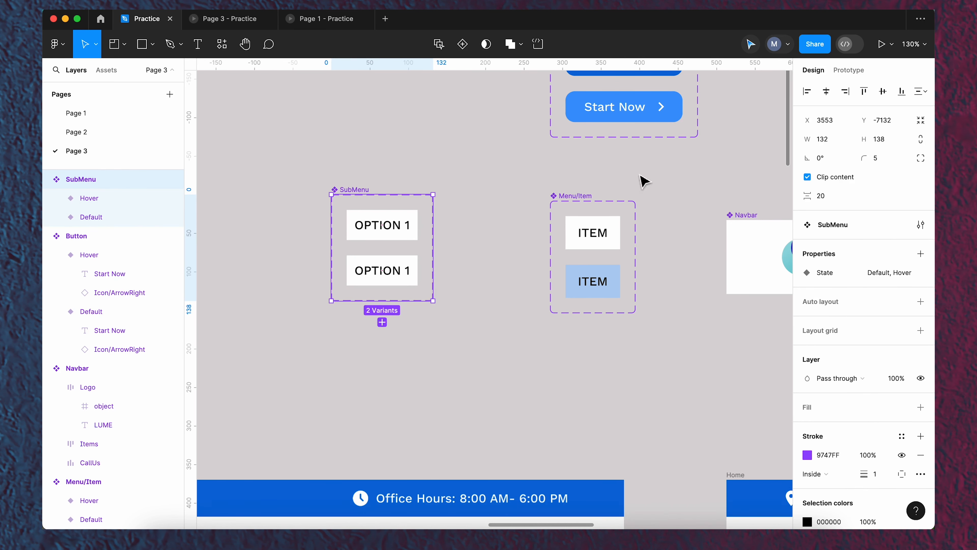
Rename Menu/Item as NavMenuItem and SubMenu as SubMenuItem, and place the SubMenuItem set level with the other one.
{"action": "double_click", "coordinate": [563, 195]}
{"action": "type", "text": "Nav"}
{"action": "left_click", "coordinate": [348, 189]}
{"action": "double_click", "coordinate": [347, 190]}
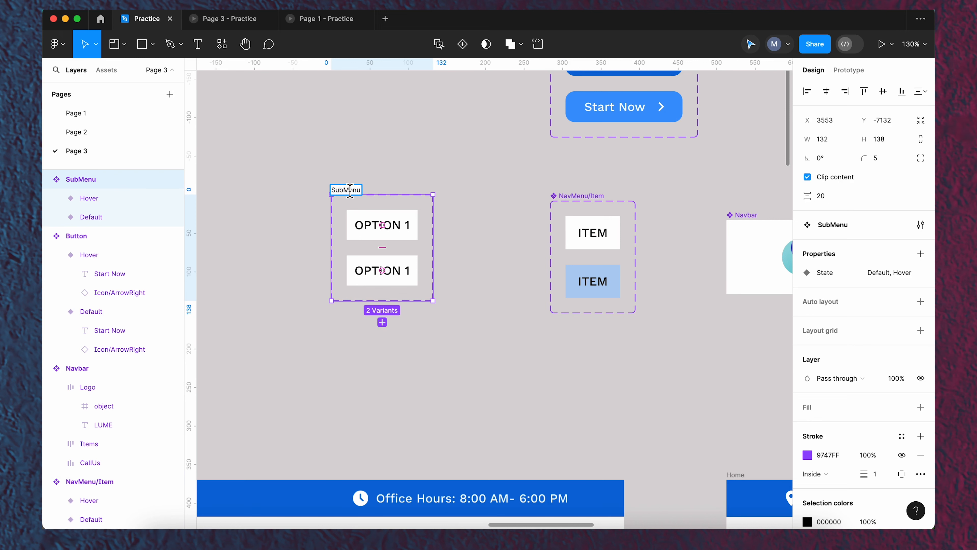
{"action": "type", "text": "/Item"}
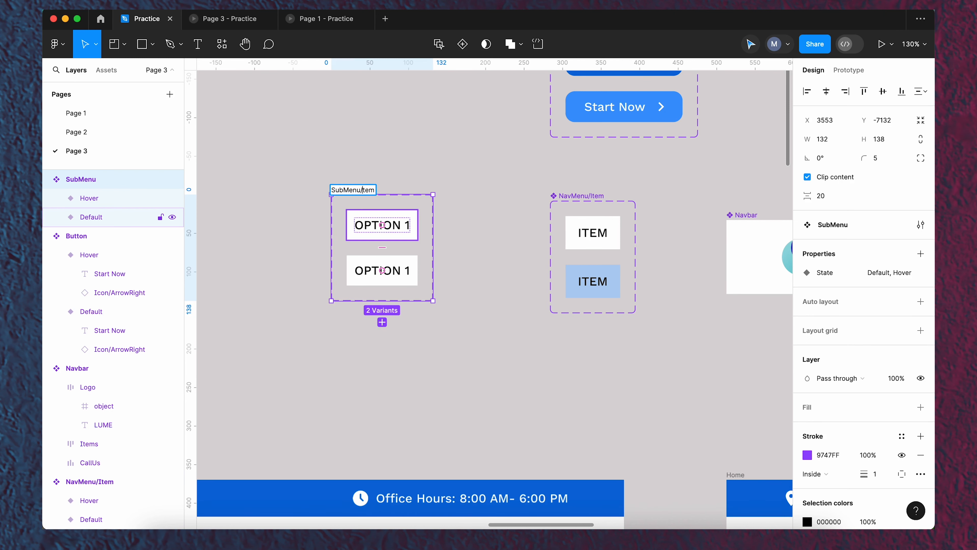
{"action": "double_click", "coordinate": [581, 196]}
{"action": "left_click", "coordinate": [583, 196]}
{"action": "key", "text": "BackSpace"}
{"action": "left_click", "coordinate": [527, 199]}
{"action": "left_click_drag", "start_coordinate": [391, 200], "coordinate": [420, 212]}
Fill SubMenuItem's Hover variant with the light blue sampled from NavMenuItem's hover variant.
{"action": "left_click", "coordinate": [429, 287]}
{"action": "scroll", "coordinate": [819, 385], "scroll_direction": "down", "scroll_amount": 5}
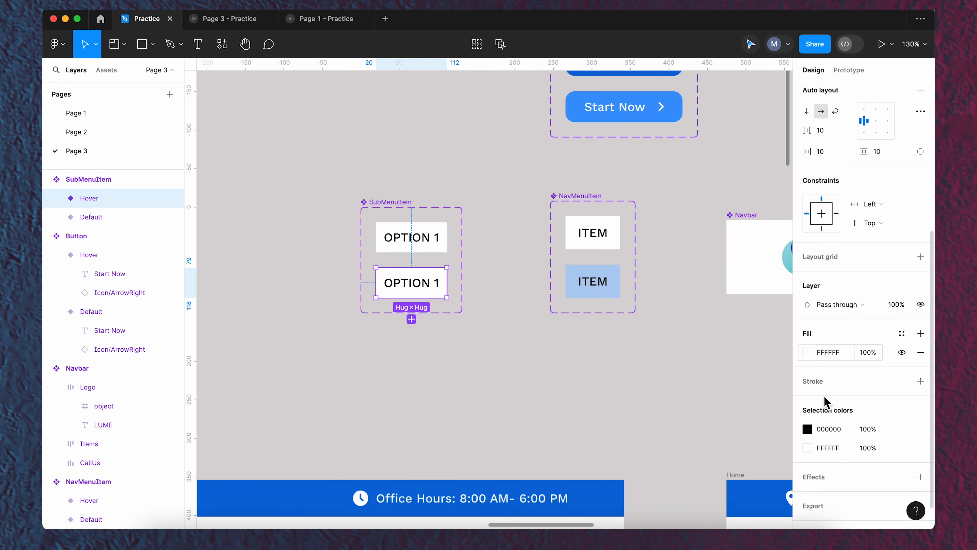
{"action": "left_click", "coordinate": [807, 333]}
{"action": "left_click", "coordinate": [668, 388]}
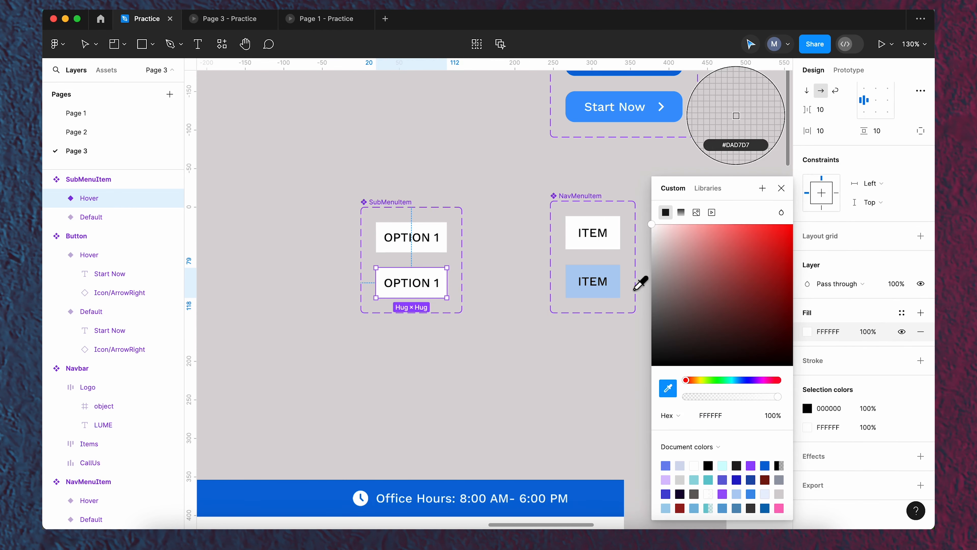
{"action": "left_click", "coordinate": [620, 274]}
{"action": "left_click", "coordinate": [512, 303]}
Connect SubMenuItem's Default variant to its Hover variant with a While hovering interaction.
{"action": "left_click", "coordinate": [438, 251]}
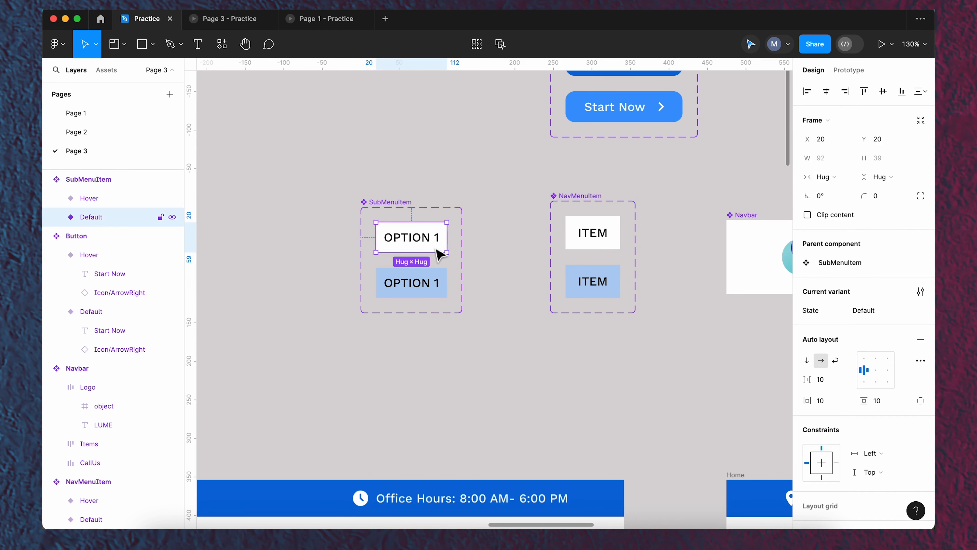
{"action": "left_click", "coordinate": [850, 70]}
{"action": "left_click_drag", "start_coordinate": [413, 256], "coordinate": [410, 277]}
{"action": "left_click", "coordinate": [384, 301]}
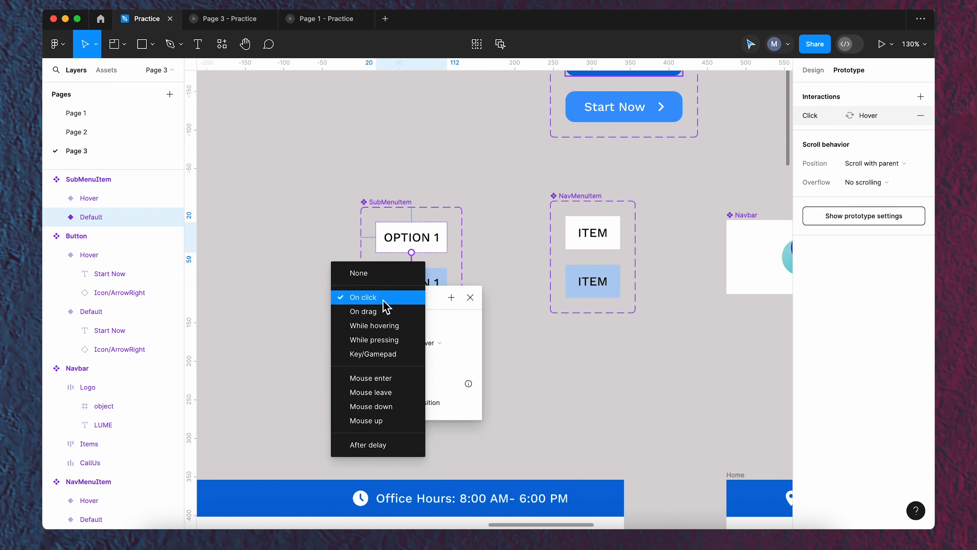
{"action": "left_click", "coordinate": [385, 328]}
{"action": "left_click", "coordinate": [470, 298]}
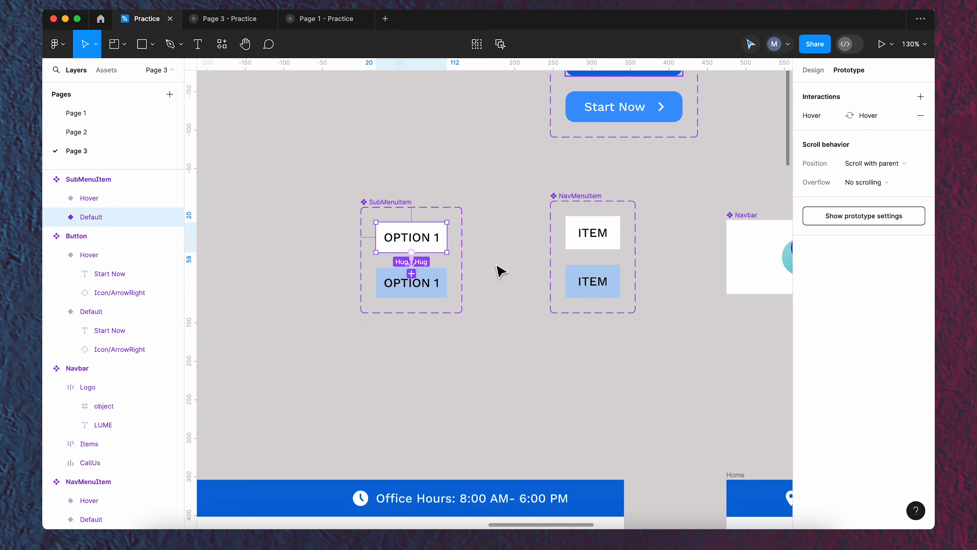
{"action": "left_click", "coordinate": [500, 271]}
Move the SubMenuItem component set farther away from NavMenuItem and delete the extra copy of the set.
{"action": "left_click", "coordinate": [812, 70]}
{"action": "left_click_drag", "start_coordinate": [403, 211], "coordinate": [427, 226]}
{"action": "left_click", "coordinate": [366, 186]}
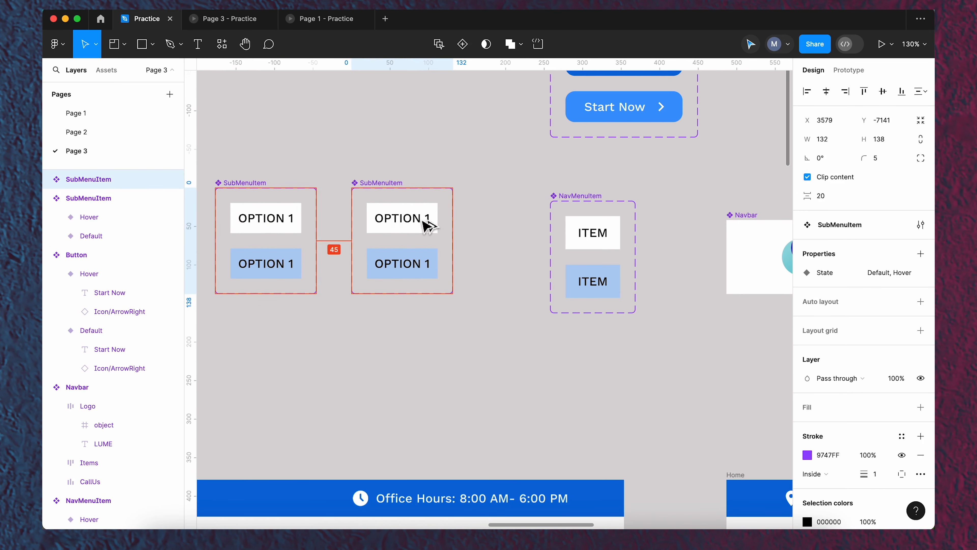
{"action": "key", "text": "Delete"}
Copy SubMenuItem's Default variant beside its set and duplicate the instance downward into a stack of five.
{"action": "left_click", "coordinate": [286, 221]}
{"action": "left_click_drag", "start_coordinate": [279, 235], "coordinate": [416, 254], "text": "alt"}
{"action": "key", "text": "super+d"}
{"action": "key", "text": "super+d"}
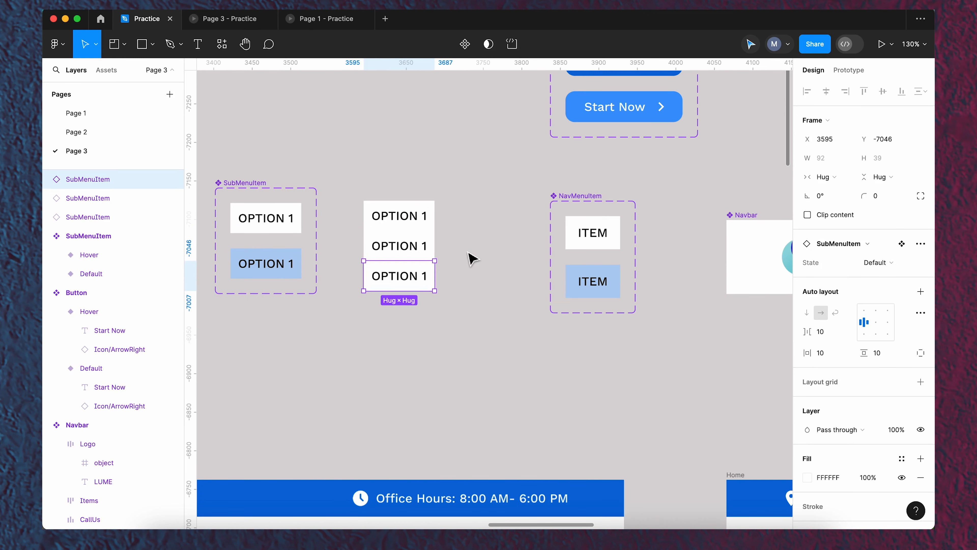
{"action": "key", "text": "super+d"}
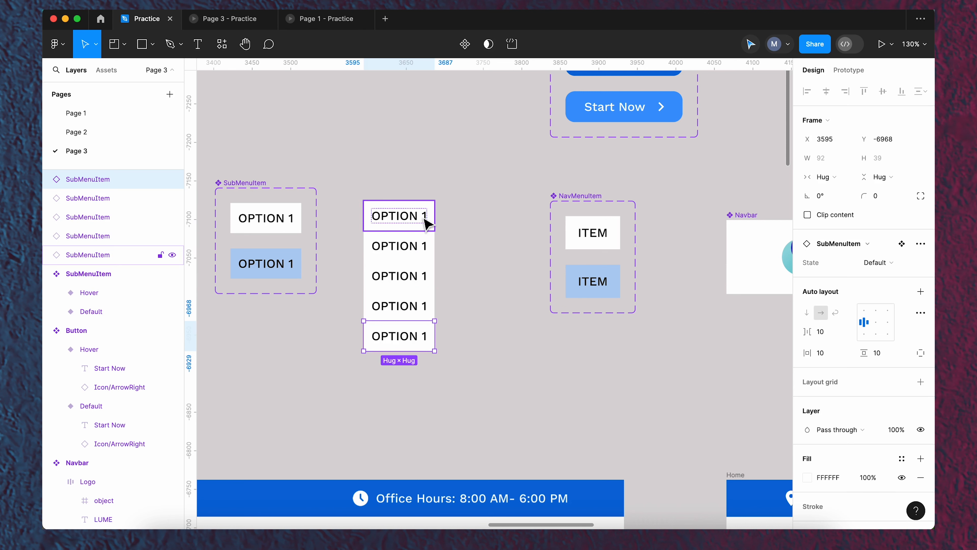
Relabel the second to fifth stacked instances as Option 2, Option 3, Option 4 and Option 5.
{"action": "left_click", "coordinate": [428, 220], "text": "super"}
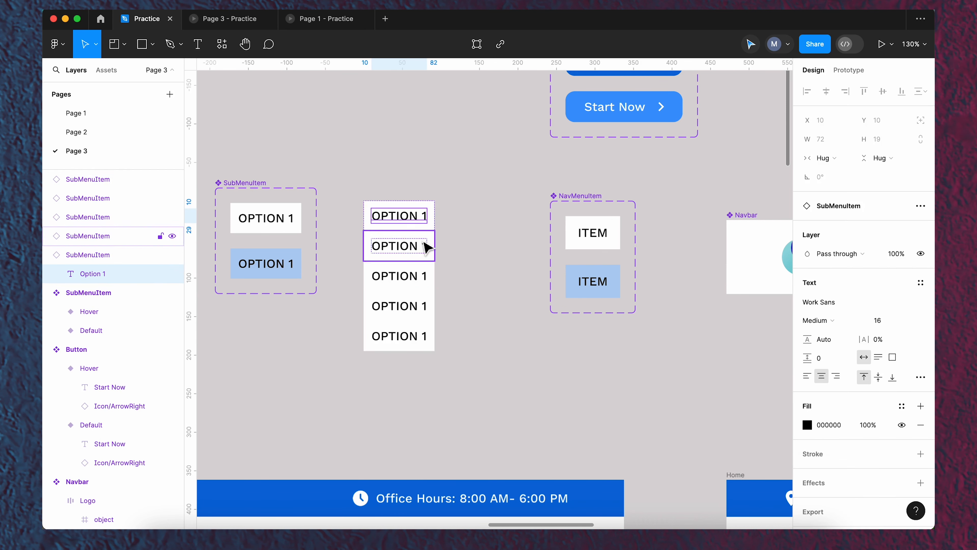
{"action": "left_click", "coordinate": [430, 249], "text": "super"}
{"action": "double_click", "coordinate": [423, 245]}
{"action": "type", "text": "2"}
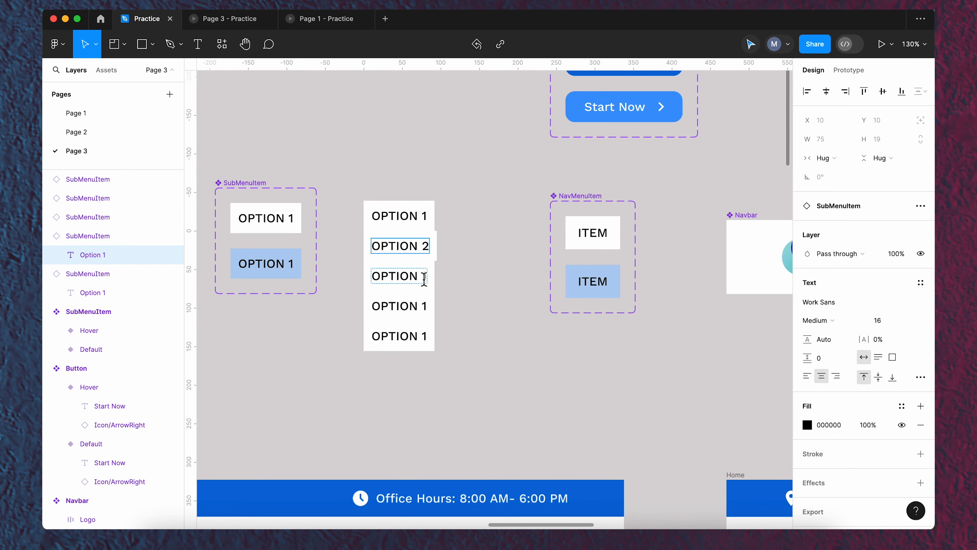
{"action": "double_click", "coordinate": [423, 276]}
{"action": "type", "text": "3"}
{"action": "double_click", "coordinate": [423, 306]}
{"action": "type", "text": "4"}
{"action": "double_click", "coordinate": [423, 336]}
{"action": "type", "text": "5"}
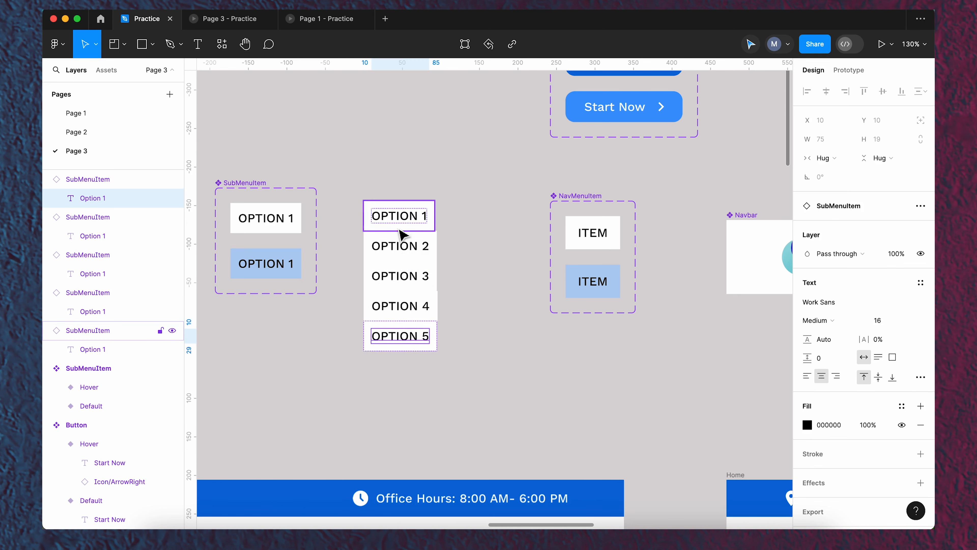
Inspect the instances' uneven edges and change the fourth instance's label to Option 423 as a width test.
{"action": "scroll", "coordinate": [426, 277], "scroll_direction": "up", "scroll_amount": 2}
{"action": "scroll", "coordinate": [401, 229], "scroll_direction": "down", "scroll_amount": 3}
{"action": "scroll", "coordinate": [412, 216], "scroll_direction": "up", "scroll_amount": 5}
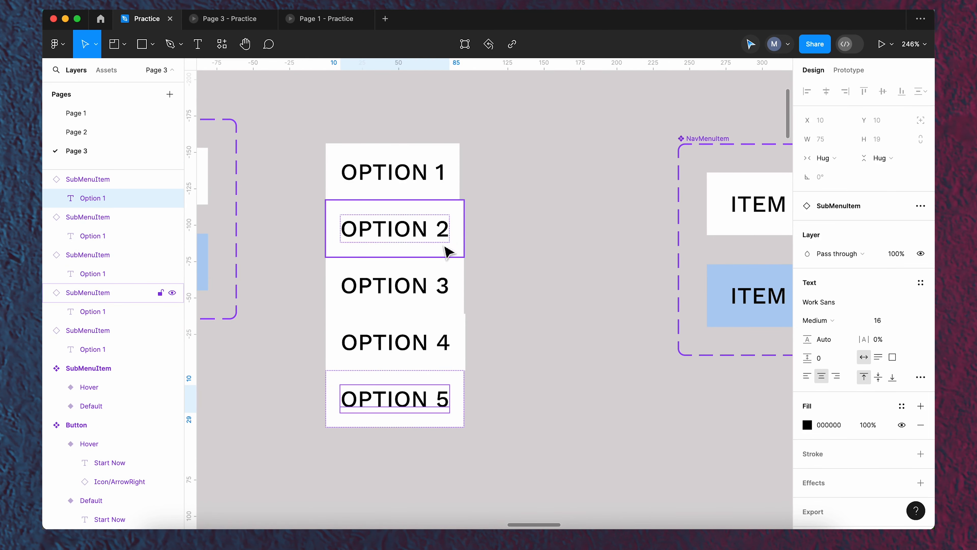
{"action": "left_click", "coordinate": [474, 181]}
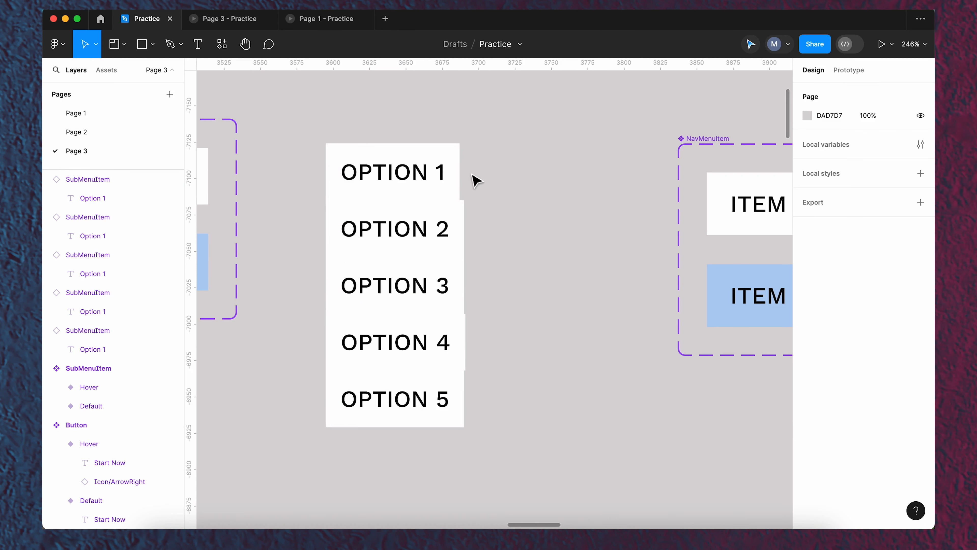
{"action": "scroll", "coordinate": [506, 193], "scroll_direction": "down", "scroll_amount": 5}
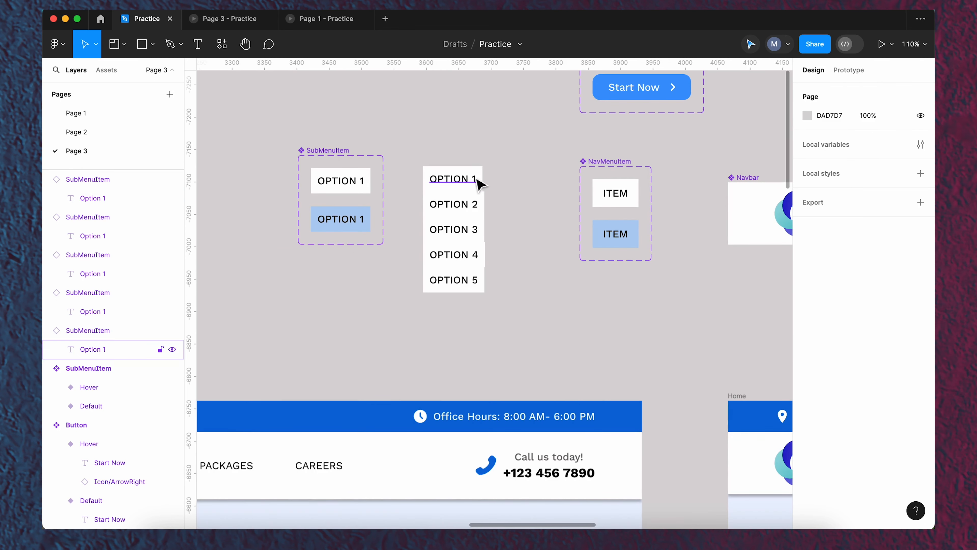
{"action": "double_click", "coordinate": [478, 261]}
{"action": "left_click", "coordinate": [479, 261]}
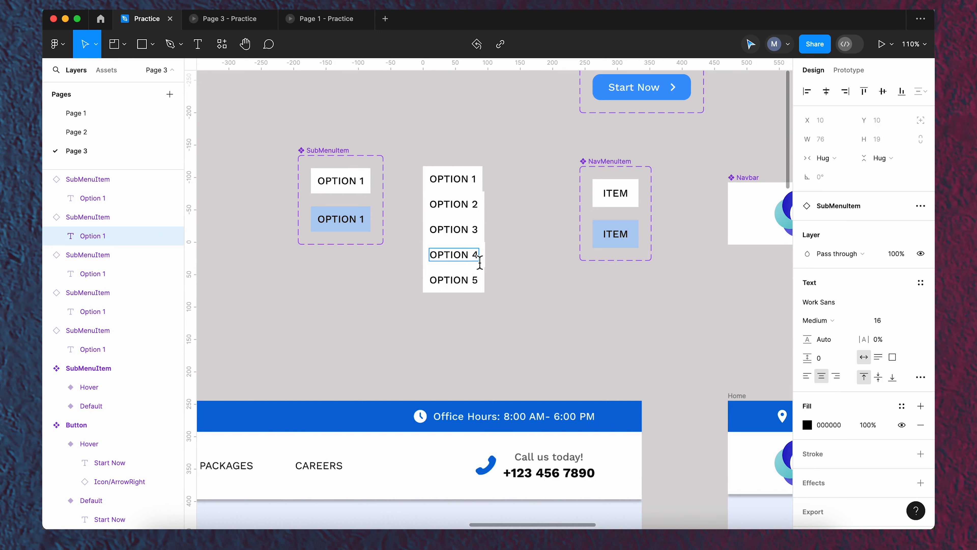
{"action": "type", "text": "23"}
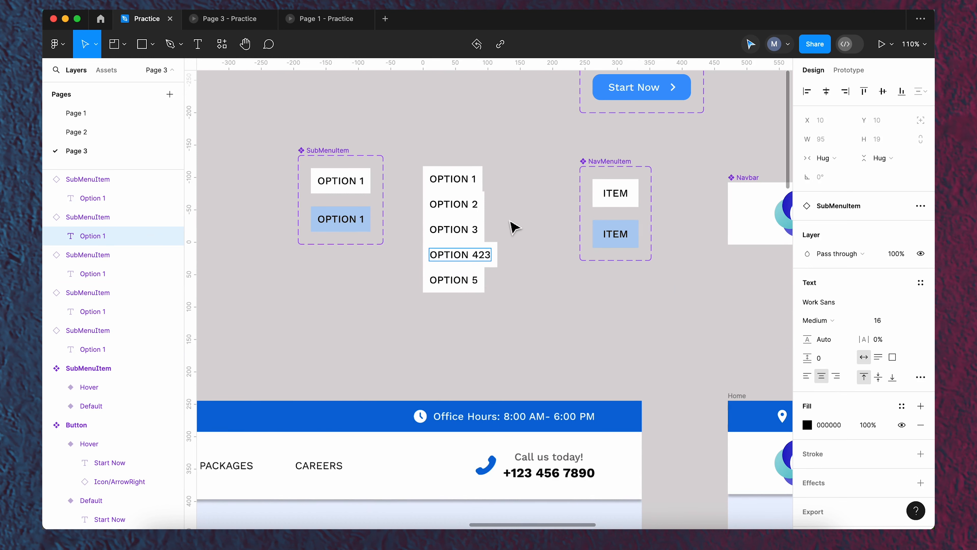
{"action": "key", "text": "Escape"}
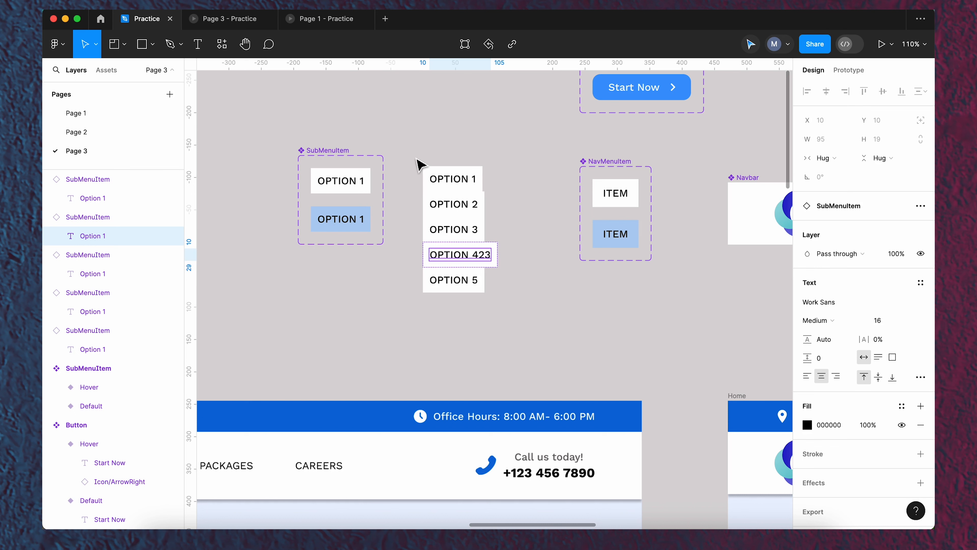
Try the longer label Optioneeeee 1 in SubMenuItem's Default variant and undo the text change.
{"action": "left_click", "coordinate": [369, 185]}
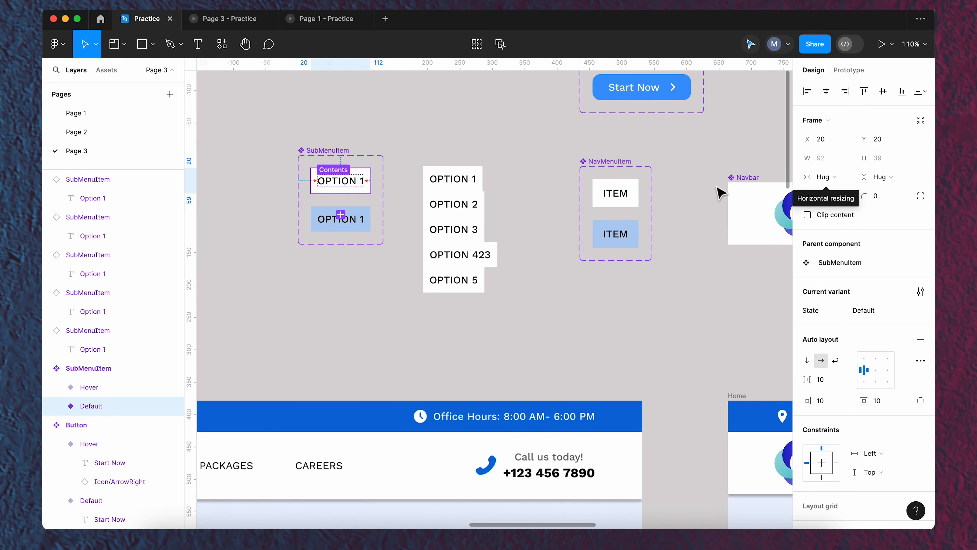
{"action": "double_click", "coordinate": [357, 189]}
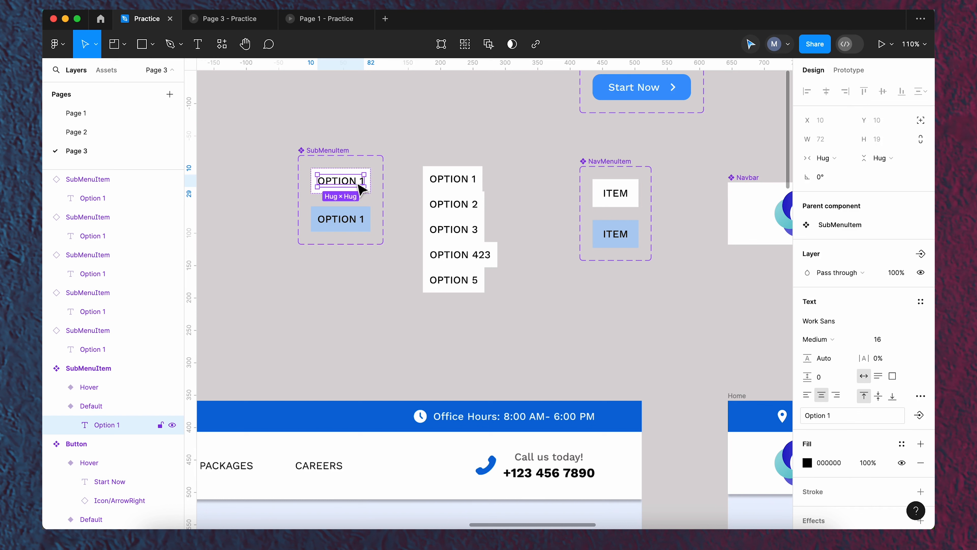
{"action": "double_click", "coordinate": [358, 184]}
{"action": "type", "text": "eeeee"}
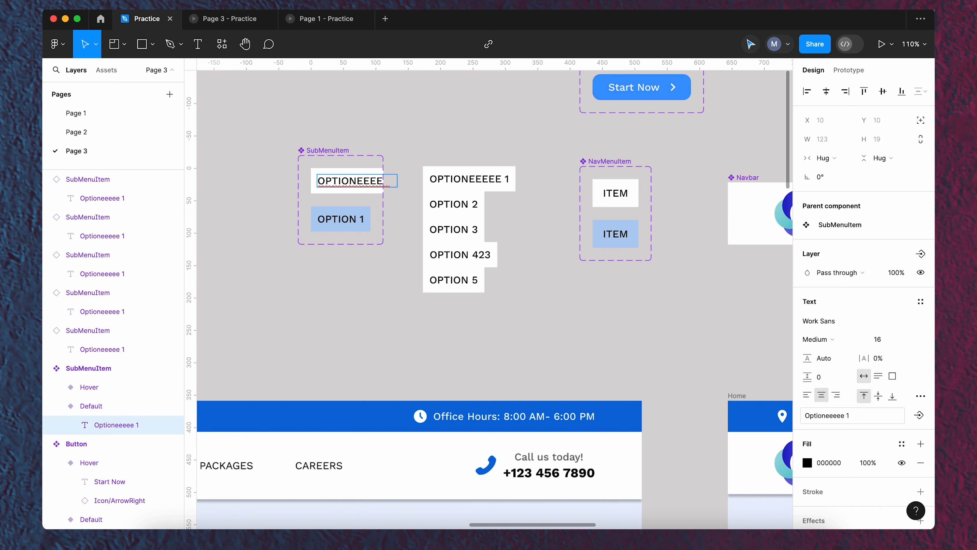
{"action": "key", "text": "super+z"}
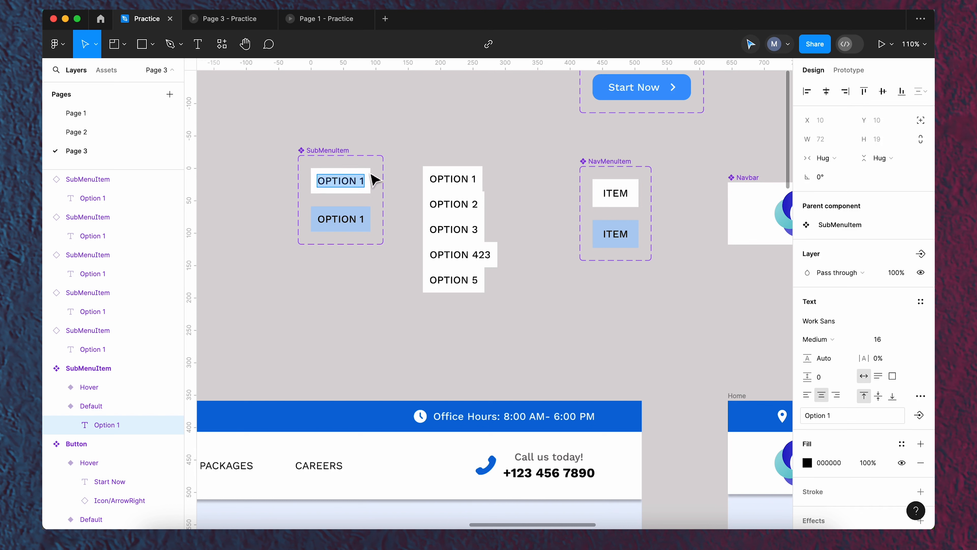
{"action": "key", "text": "Escape"}
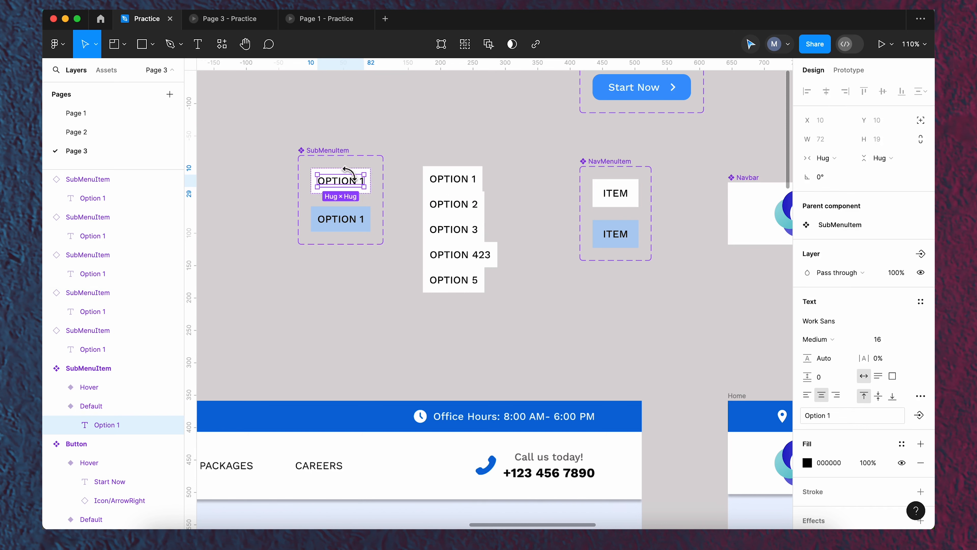
Move the SubMenuItem set farther from the option stack and check the reference dropdown in the Page 1 prototype.
{"action": "left_click_drag", "start_coordinate": [327, 151], "coordinate": [316, 154]}
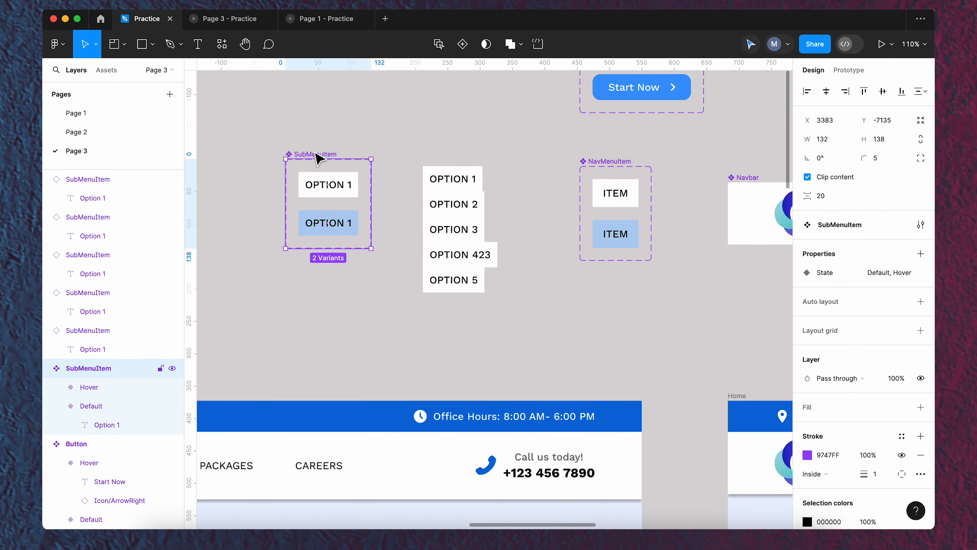
{"action": "left_click", "coordinate": [321, 26]}
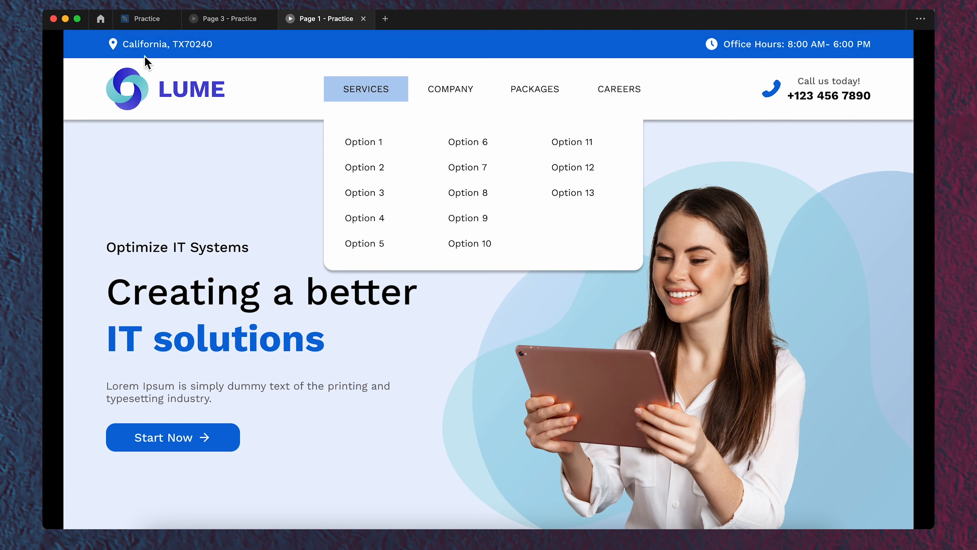
{"action": "left_click", "coordinate": [148, 20]}
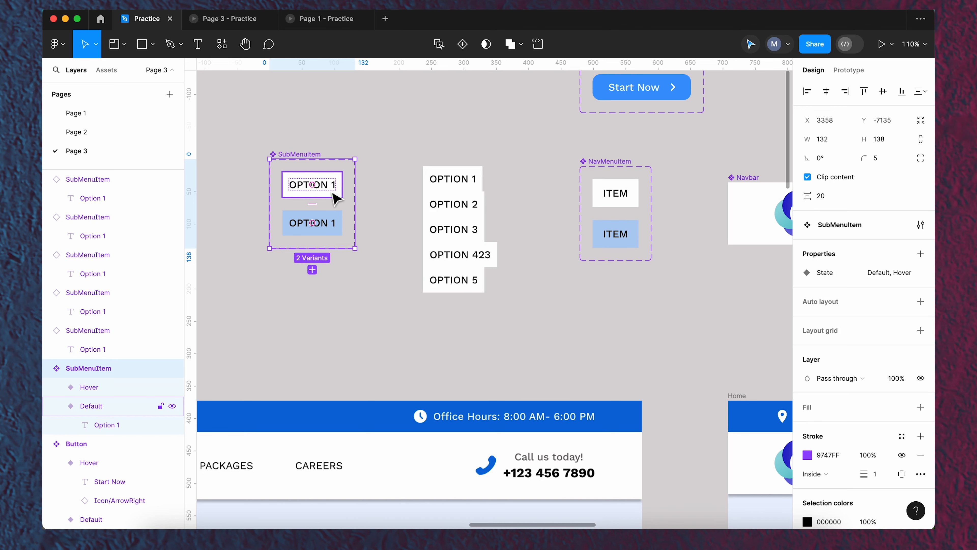
Widen the SubMenuItem component set to about 196.
{"action": "scroll", "coordinate": [333, 197], "scroll_direction": "up", "scroll_amount": 2}
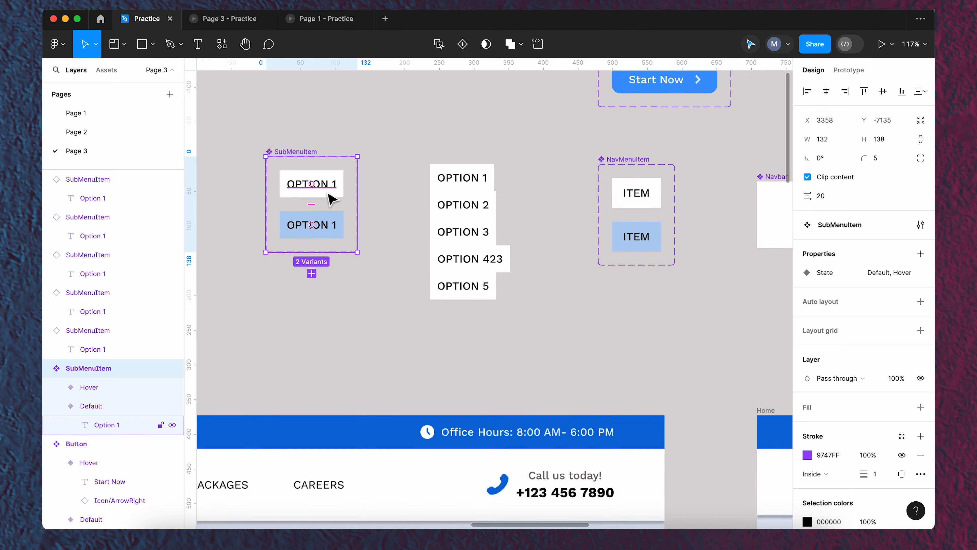
{"action": "scroll", "coordinate": [331, 198], "scroll_direction": "up", "scroll_amount": 3}
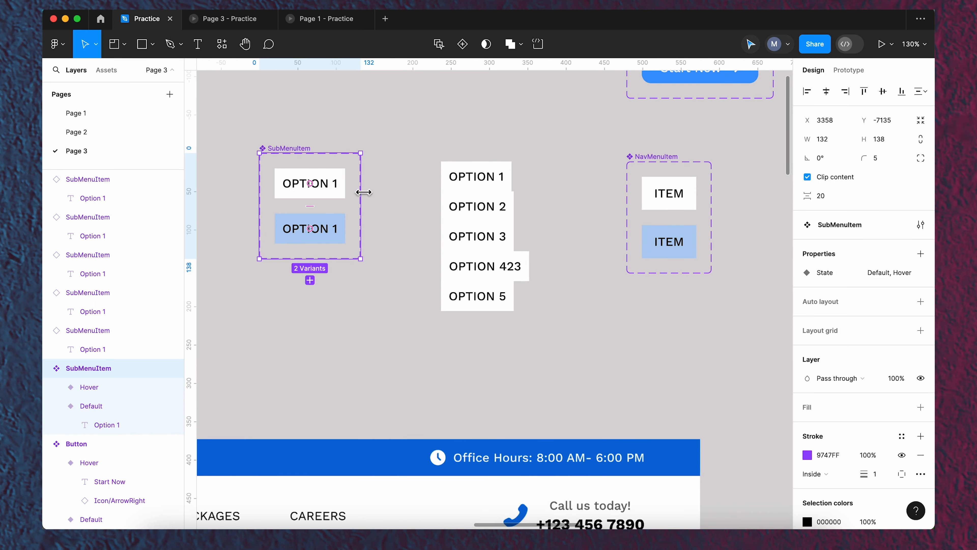
{"action": "mouse_move", "coordinate": [391, 197]}
{"action": "left_mouse_down"}
{"action": "mouse_move", "coordinate": [428, 206]}
{"action": "mouse_move", "coordinate": [408, 202]}
{"action": "left_mouse_up"}
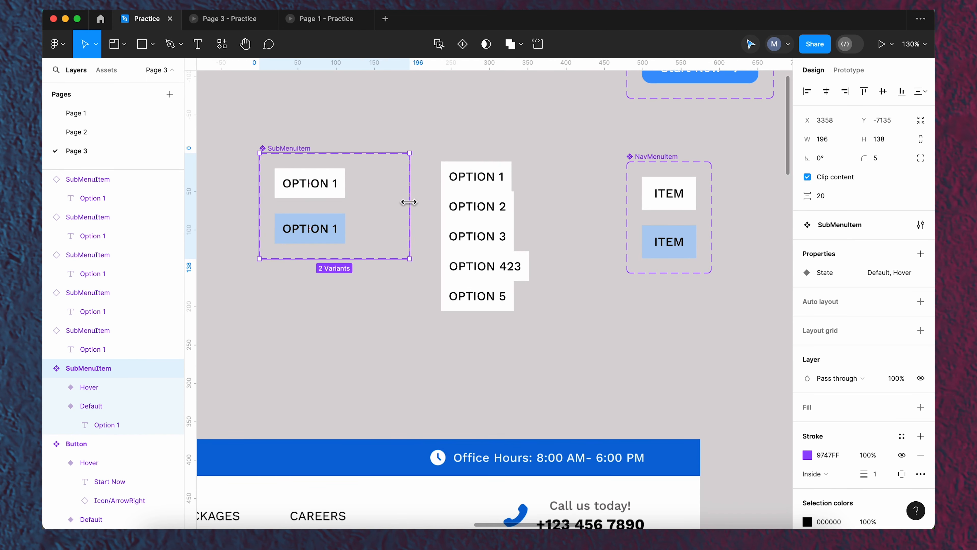
Set the label text width to 120 in both SubMenuItem's Default and Hover variants.
{"action": "left_click", "coordinate": [317, 188]}
{"action": "left_click", "coordinate": [319, 188]}
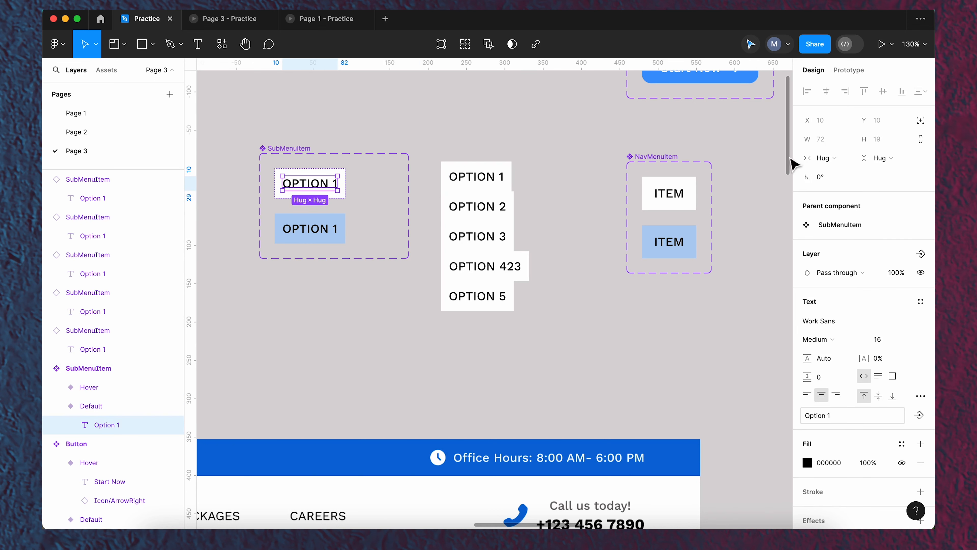
{"action": "left_click", "coordinate": [826, 139]}
{"action": "left_click_drag", "start_coordinate": [816, 143], "coordinate": [818, 143]}
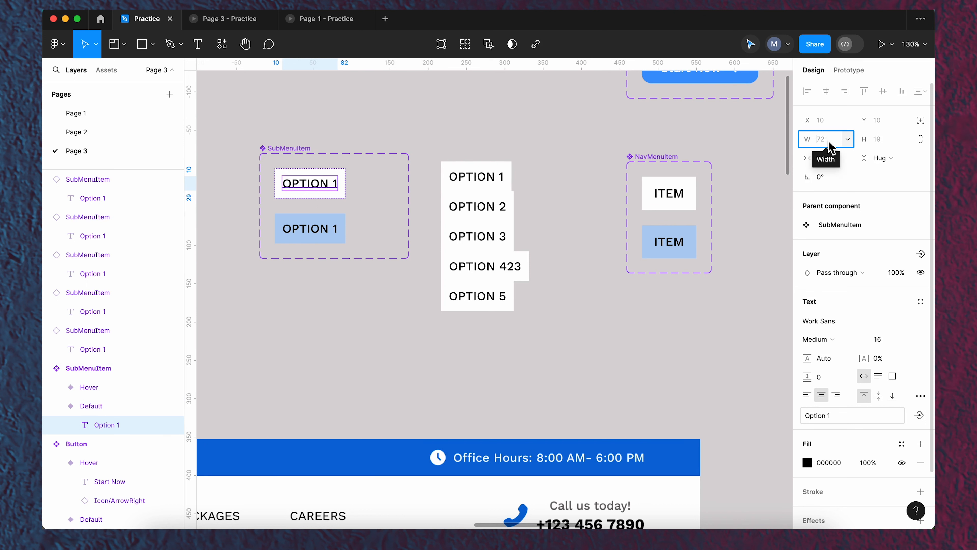
{"action": "type", "text": "120"}
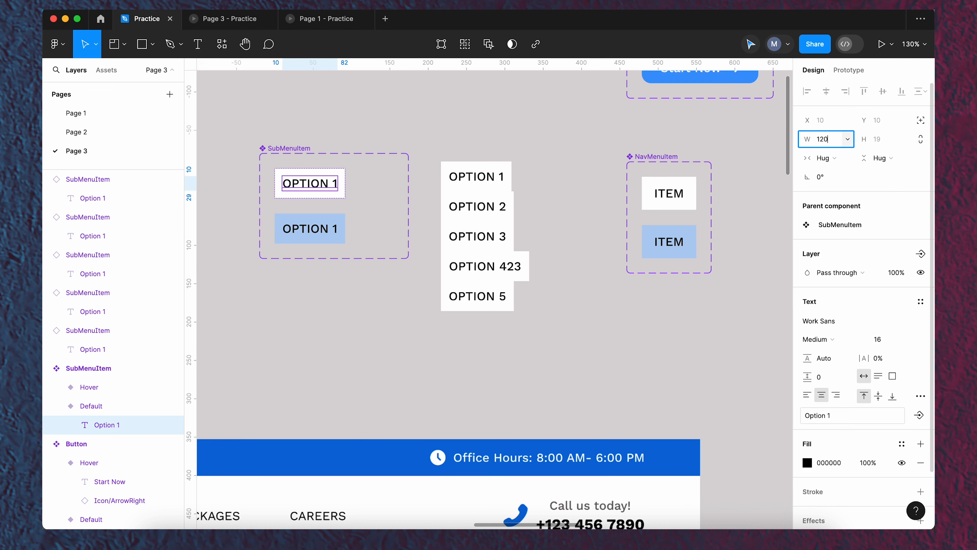
{"action": "key", "text": "Return"}
{"action": "left_click", "coordinate": [331, 233]}
{"action": "left_click", "coordinate": [822, 139]}
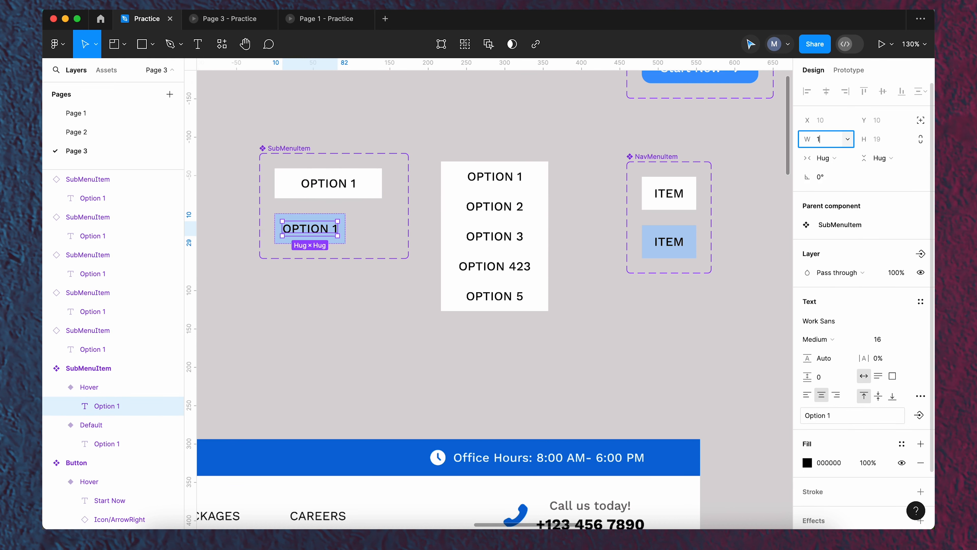
{"action": "key", "text": "Return"}
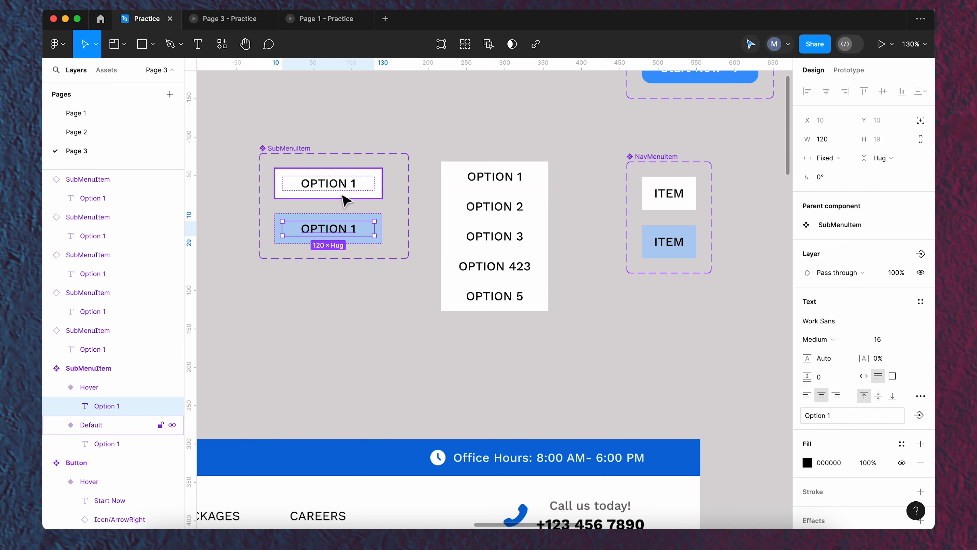
Left-align the labels of both SubMenuItem variants and shift the set farther from the option stack.
{"action": "left_click", "coordinate": [341, 190], "text": "shift"}
{"action": "left_click", "coordinate": [807, 425]}
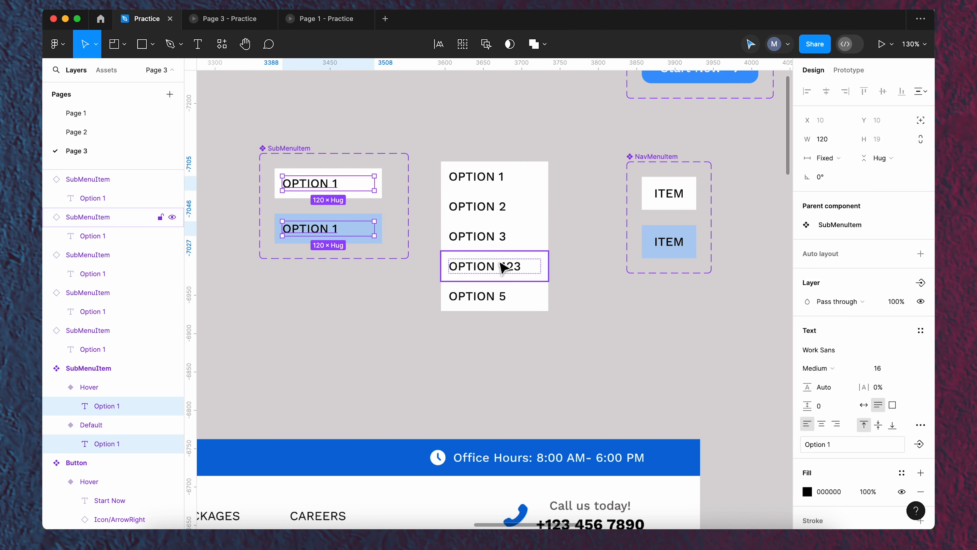
{"action": "left_click_drag", "start_coordinate": [301, 153], "coordinate": [271, 154]}
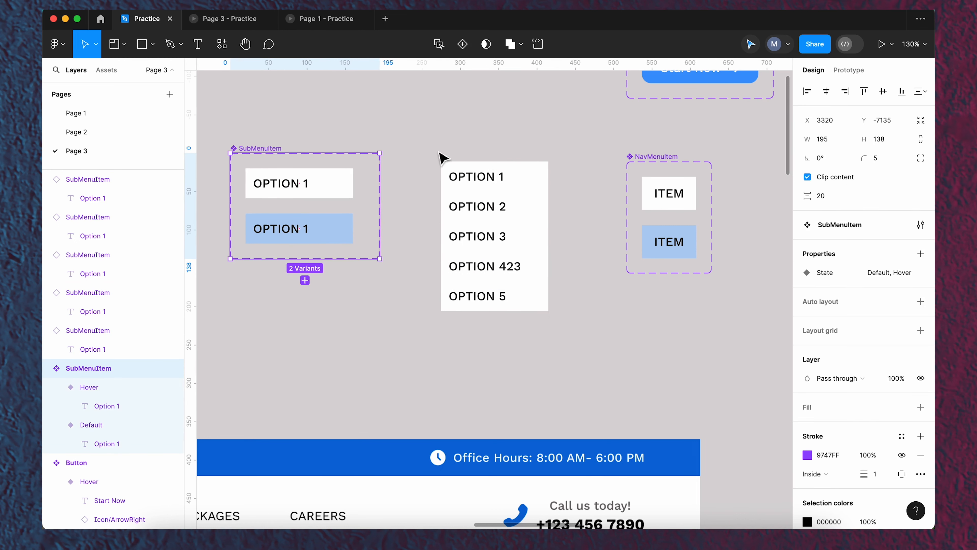
Remove the extra digits from the fourth instance's label so it reads Option 4.
{"action": "scroll", "coordinate": [413, 171], "scroll_direction": "down", "scroll_amount": 3}
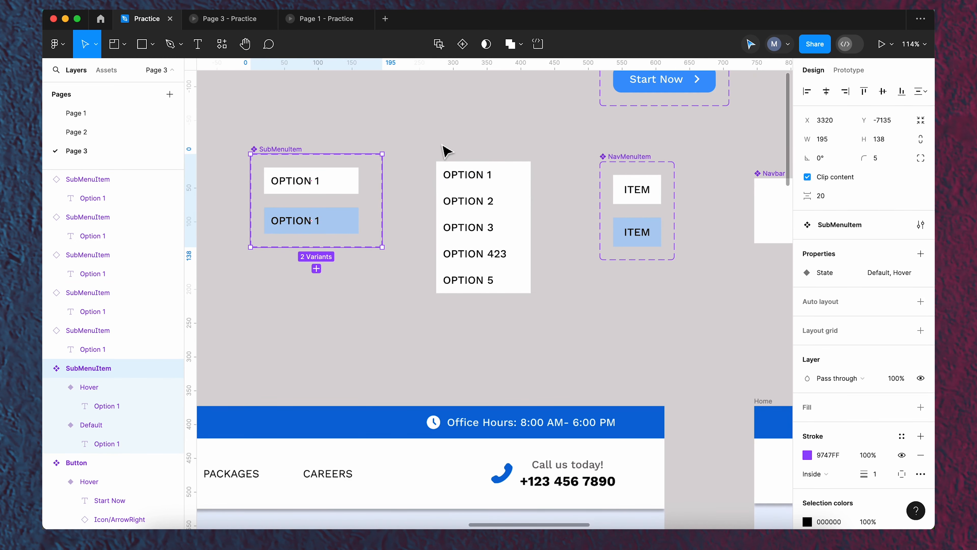
{"action": "left_click_drag", "start_coordinate": [431, 147], "coordinate": [535, 338]}
{"action": "double_click", "coordinate": [495, 255]}
{"action": "double_click", "coordinate": [498, 255]}
{"action": "left_click_drag", "start_coordinate": [508, 255], "coordinate": [499, 255]}
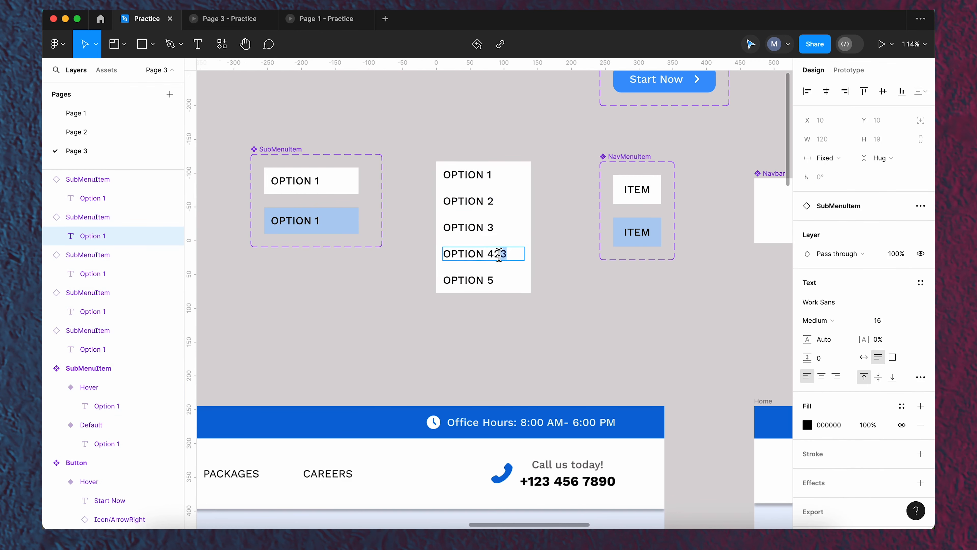
{"action": "key", "text": "BackSpace"}
{"action": "key", "text": "Escape"}
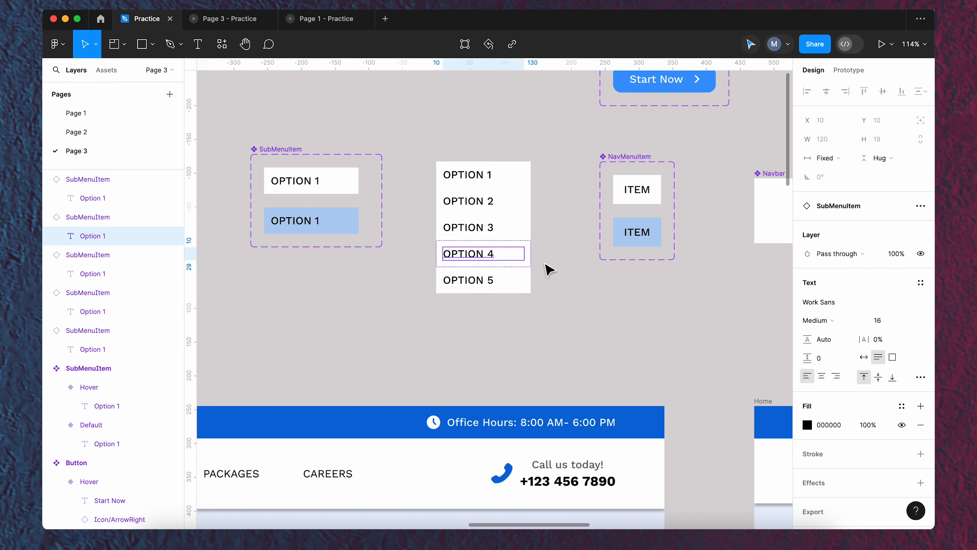
Wrap the five option instances in a vertical auto layout frame and move the SubMenuItem set higher on the canvas.
{"action": "left_click", "coordinate": [434, 148]}
{"action": "left_click_drag", "start_coordinate": [415, 139], "coordinate": [550, 324]}
{"action": "key", "text": "shift+a"}
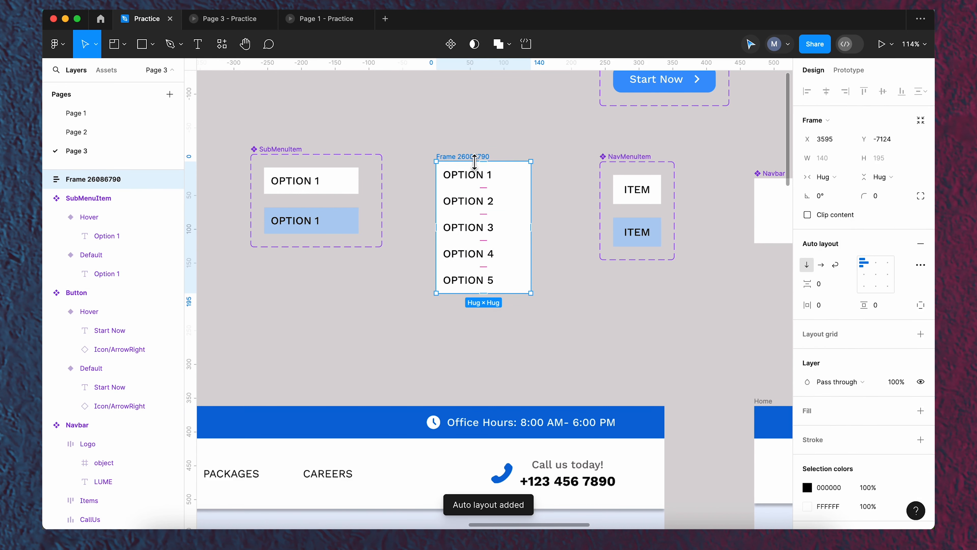
{"action": "left_click", "coordinate": [294, 150]}
{"action": "left_click_drag", "start_coordinate": [295, 150], "coordinate": [299, 94]}
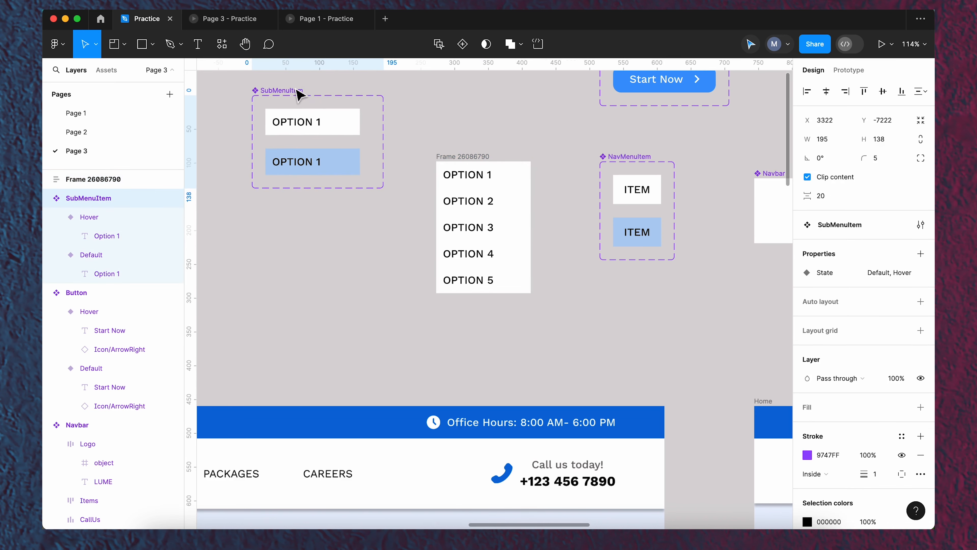
Place the option stack below the SubMenuItem set and duplicate it twice to form three side-by-side columns.
{"action": "left_click_drag", "start_coordinate": [470, 163], "coordinate": [402, 224]}
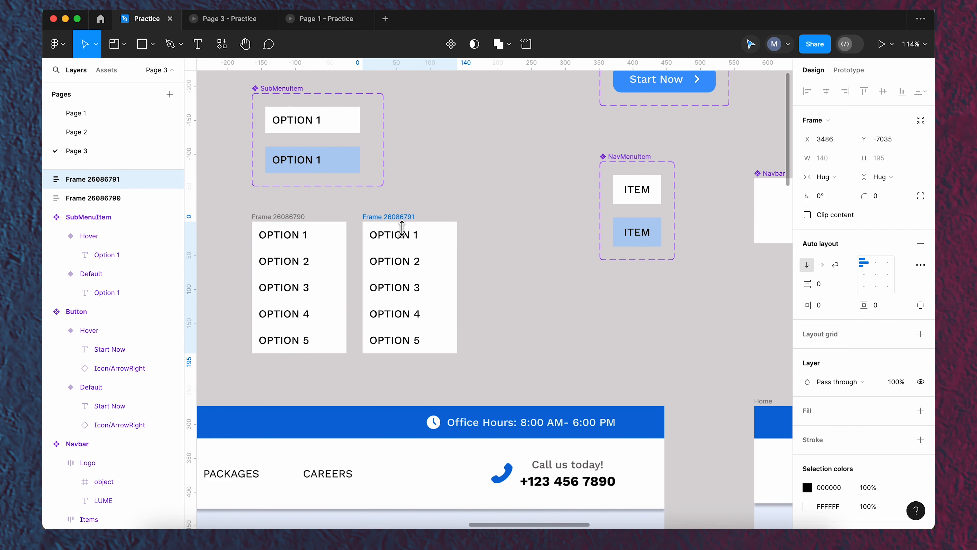
{"action": "key", "text": "super+d"}
Delete Option 5 and Option 4 from the third column.
{"action": "left_click", "coordinate": [550, 341]}
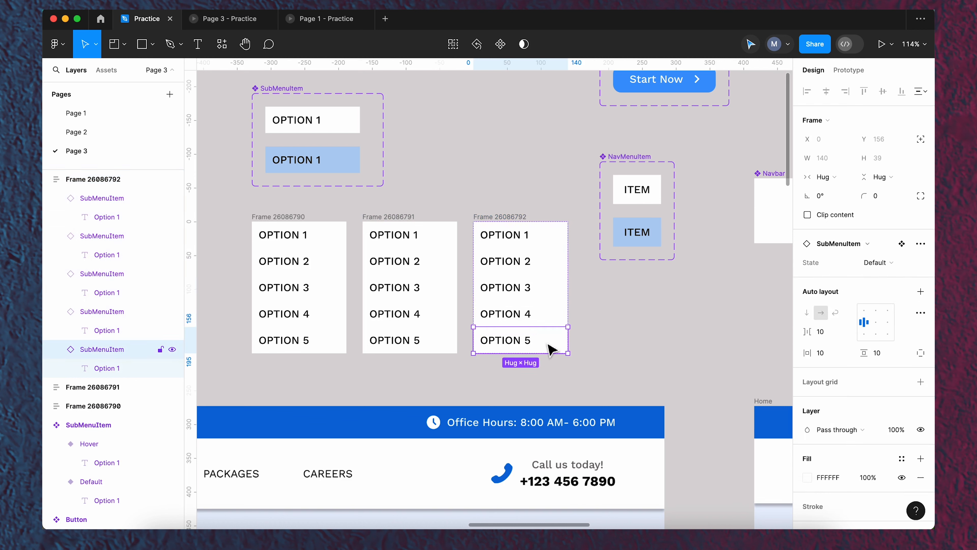
{"action": "key", "text": "Delete"}
{"action": "key", "text": "Delete"}
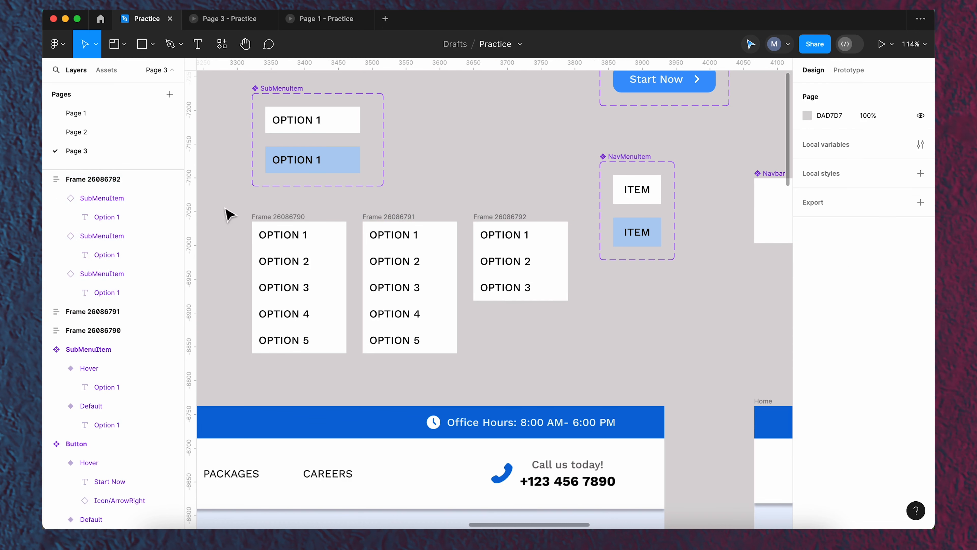
Wrap the three option columns in a horizontal auto layout frame and give it a white FFFFFF fill.
{"action": "left_click_drag", "start_coordinate": [236, 210], "coordinate": [576, 362]}
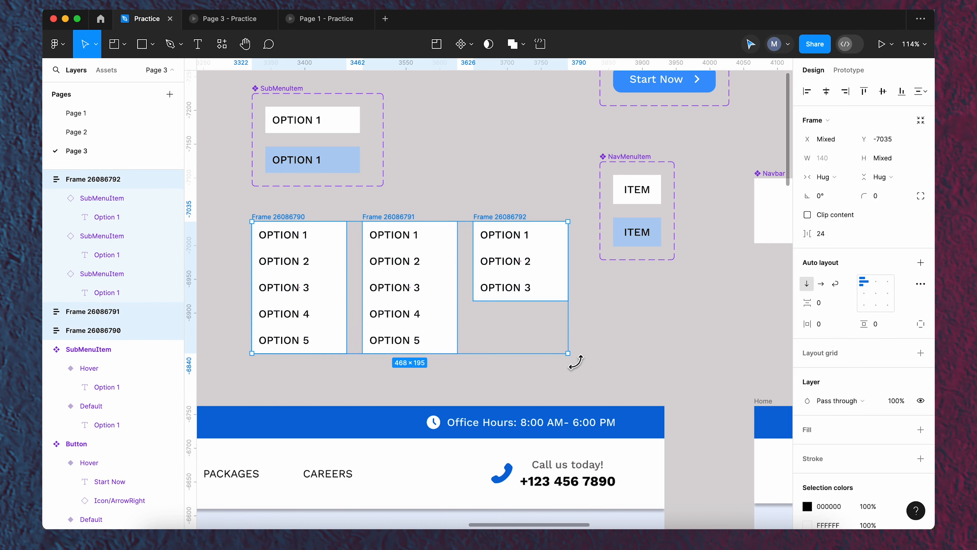
{"action": "key", "text": "shift+a"}
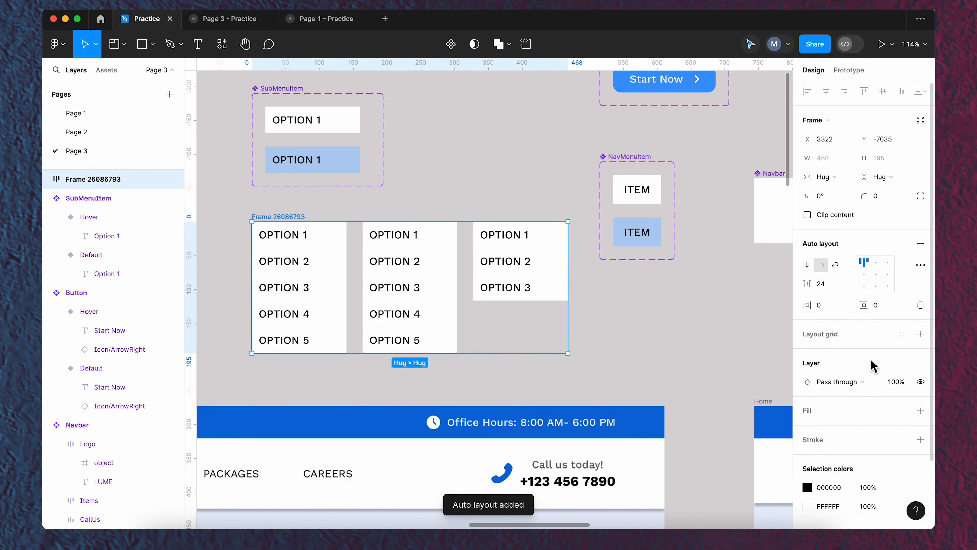
{"action": "left_click", "coordinate": [803, 413]}
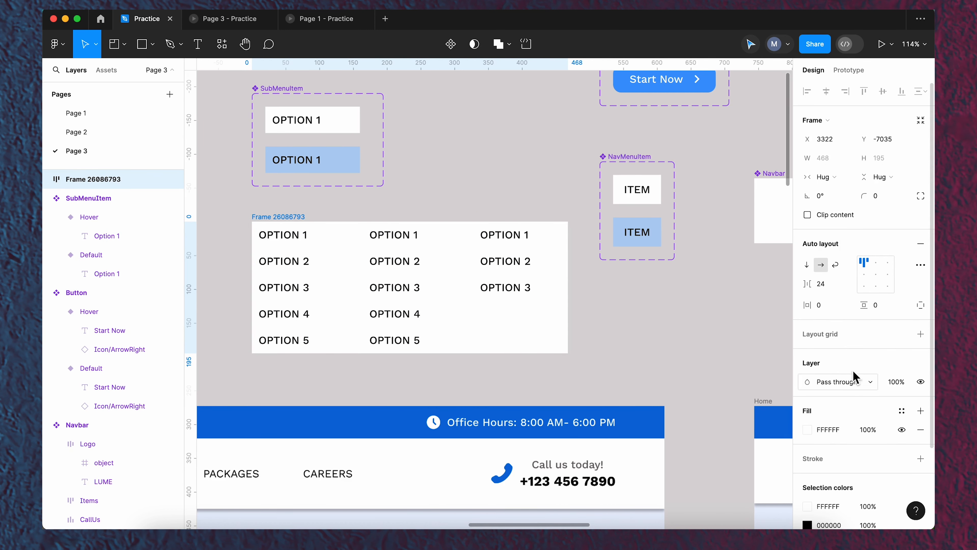
Set the dropdown frame's padding to 24 on the left, right and bottom and 16 on top.
{"action": "left_click", "coordinate": [829, 305]}
{"action": "type", "text": "24"}
{"action": "key", "text": "Return"}
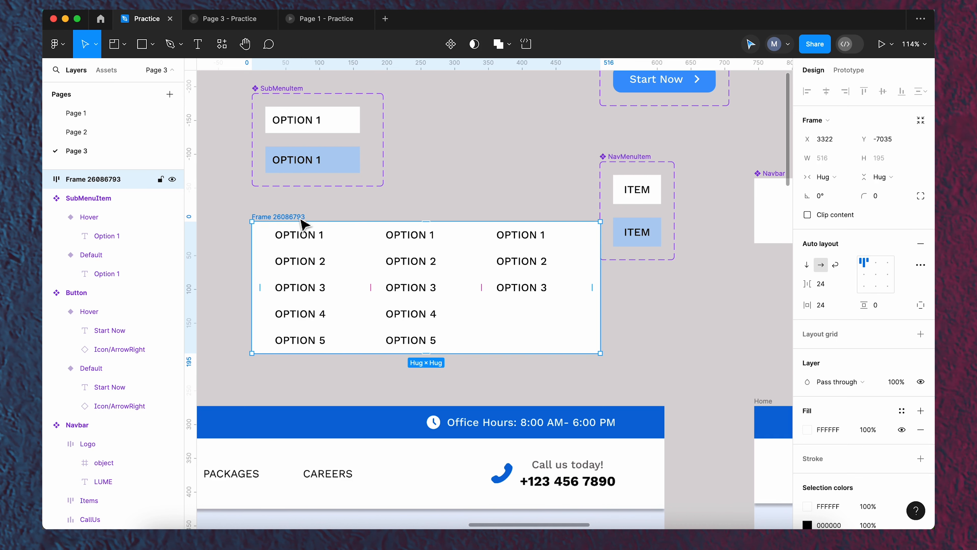
{"action": "left_click_drag", "start_coordinate": [297, 223], "coordinate": [269, 228]}
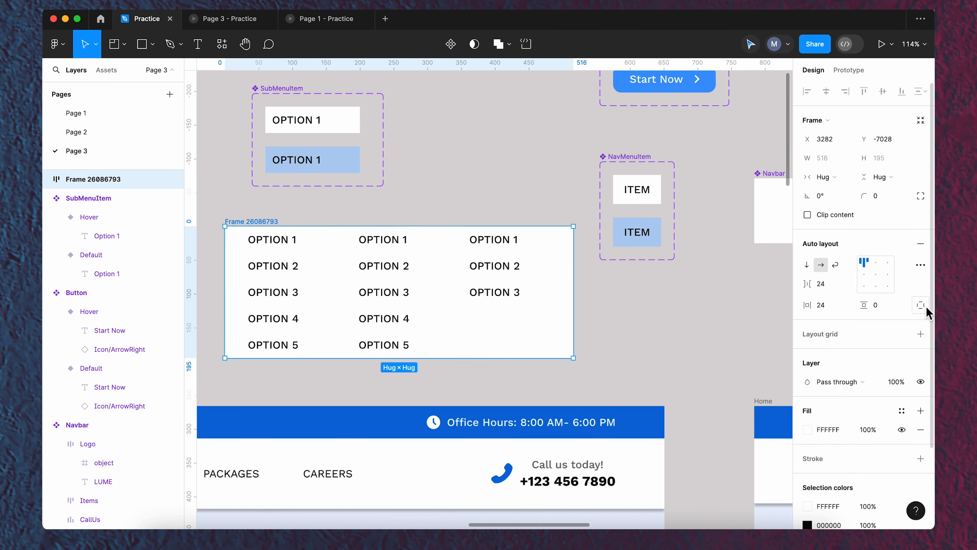
{"action": "left_click", "coordinate": [892, 310]}
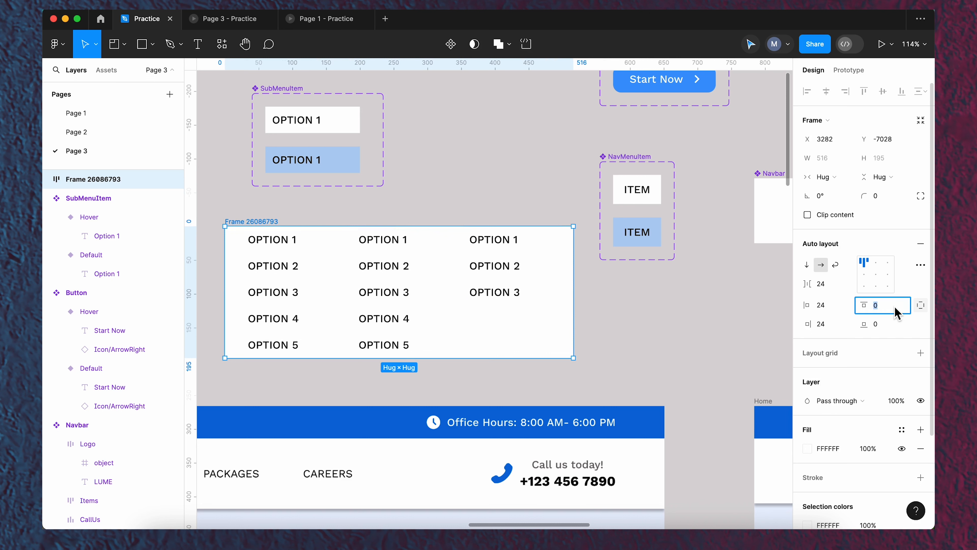
{"action": "key", "text": "Return"}
{"action": "left_click", "coordinate": [885, 327]}
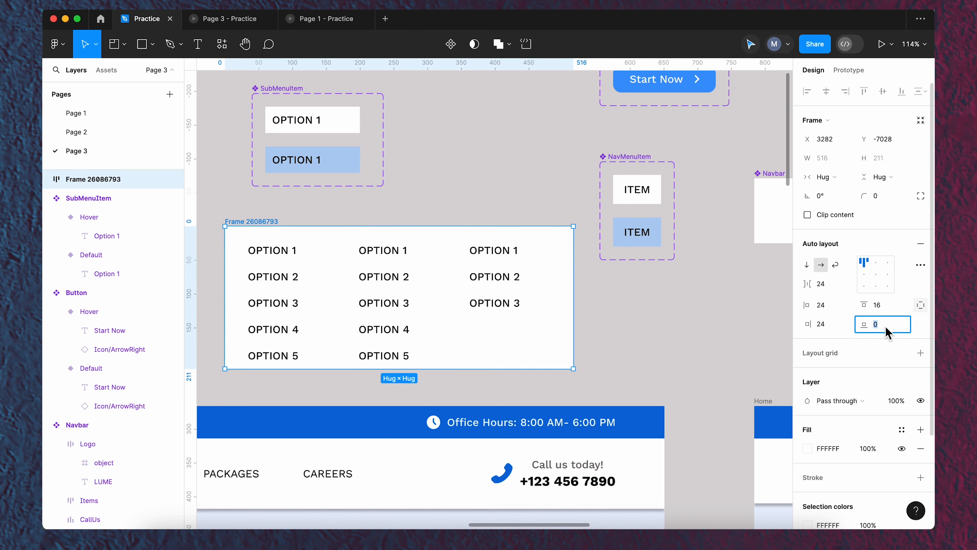
{"action": "key", "text": "Return"}
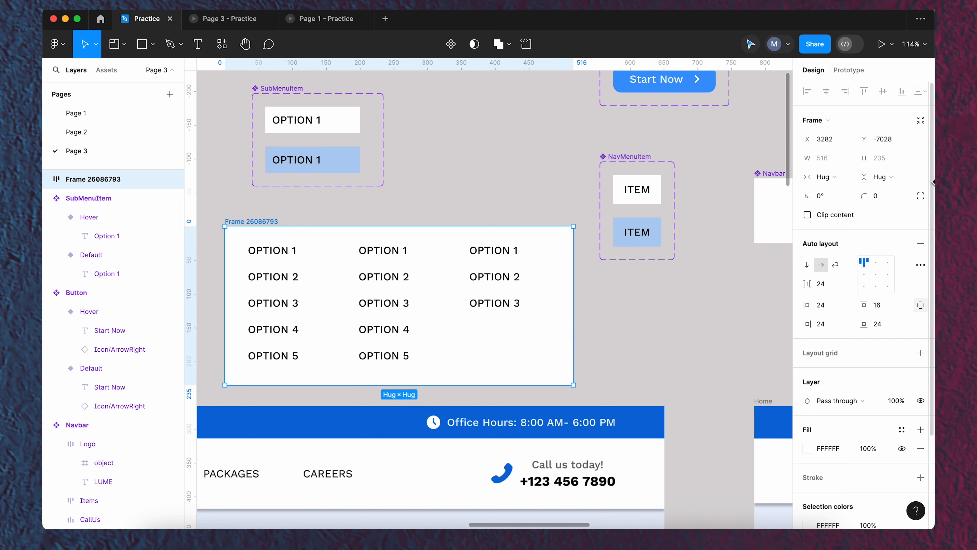
Round only the two bottom corners of the dropdown frame with a radius of 16.
{"action": "left_click", "coordinate": [925, 199]}
{"action": "left_click", "coordinate": [756, 248]}
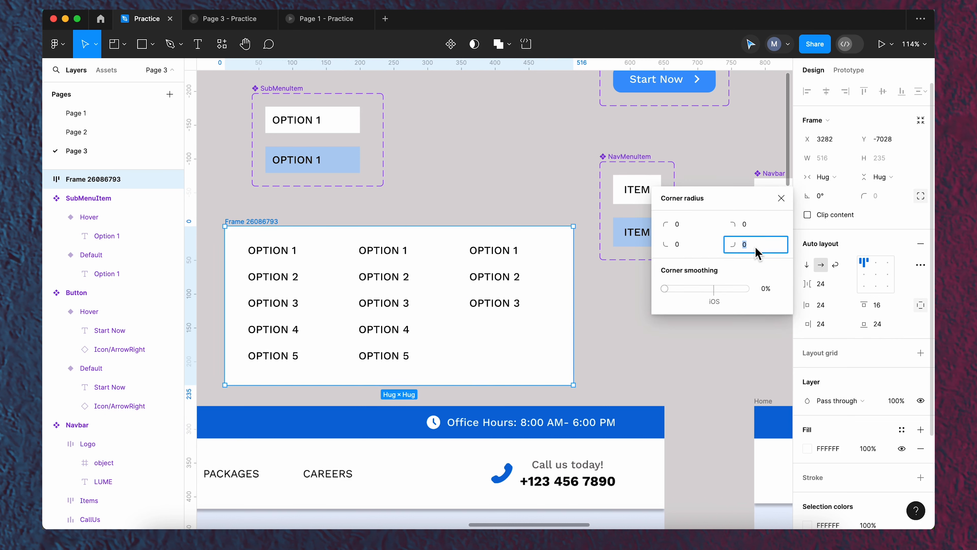
{"action": "type", "text": "16"}
{"action": "left_click", "coordinate": [706, 248]}
{"action": "type", "text": "16"}
{"action": "key", "text": "Return"}
{"action": "left_click", "coordinate": [588, 342]}
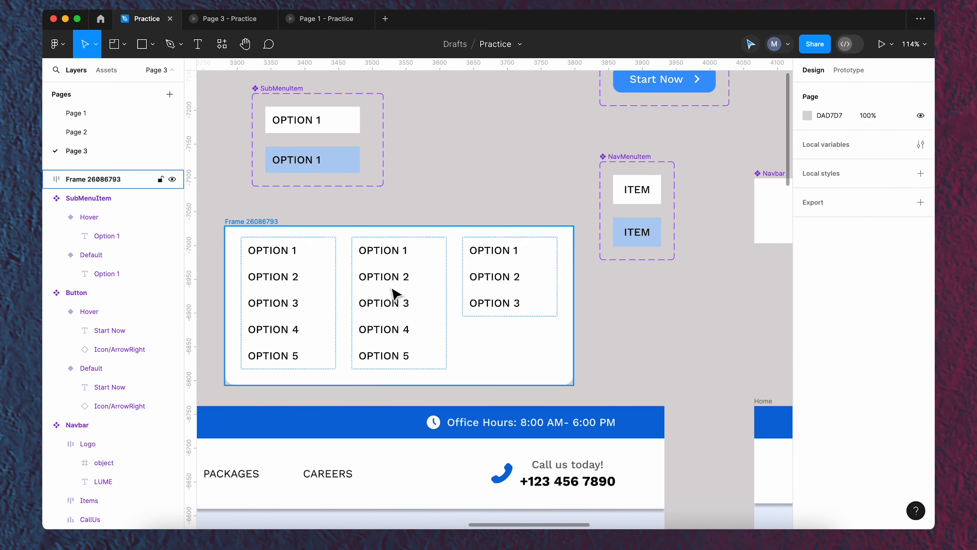
Shift the dropdown frame farther left on the canvas and rename it Menu/Services.
{"action": "scroll", "coordinate": [458, 310], "scroll_direction": "down", "scroll_amount": 5}
{"action": "left_click", "coordinate": [384, 270]}
{"action": "left_click_drag", "start_coordinate": [364, 260], "coordinate": [313, 252]}
{"action": "double_click", "coordinate": [309, 249]}
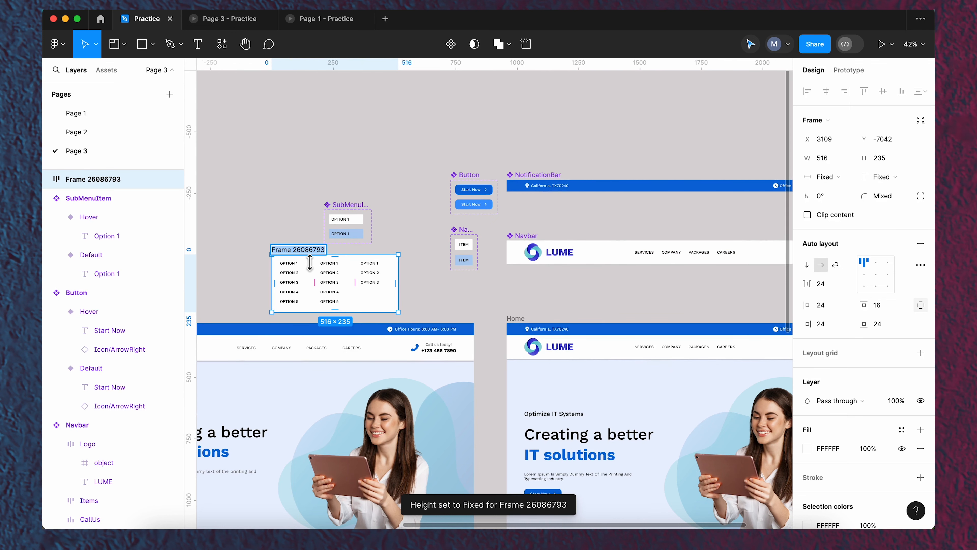
{"action": "scroll", "coordinate": [310, 263], "scroll_direction": "up", "scroll_amount": 5}
{"action": "type", "text": "Services"}
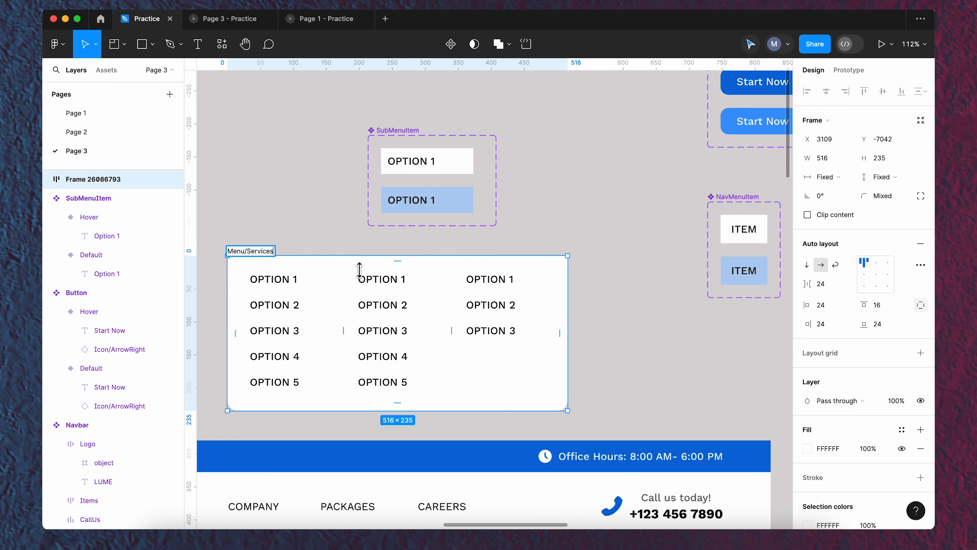
{"action": "scroll", "coordinate": [615, 314], "scroll_direction": "down", "scroll_amount": 3}
{"action": "left_click", "coordinate": [616, 314]}
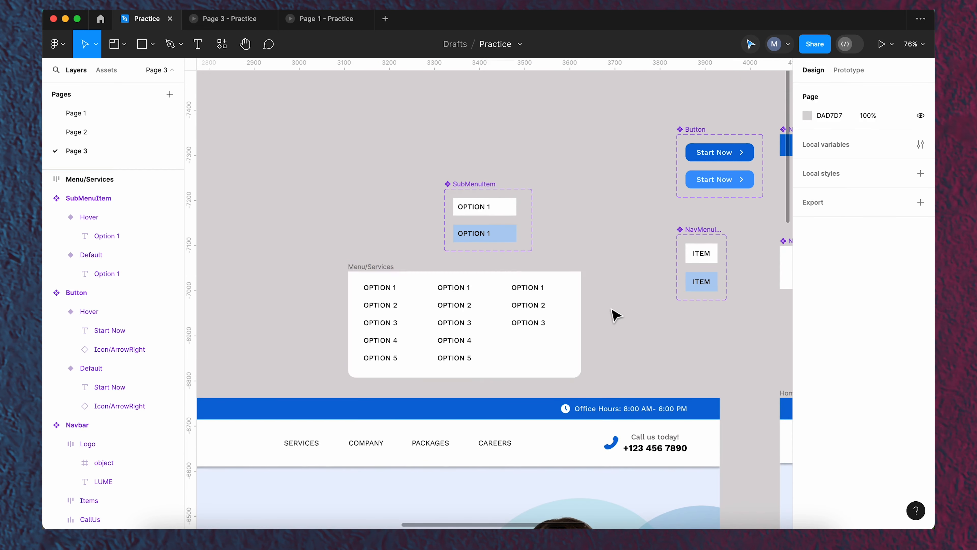
Move the NotificationBar and Navbar components higher above the Home frame and shift Menu/Services slightly right.
{"action": "left_click", "coordinate": [371, 268]}
{"action": "scroll", "coordinate": [313, 262], "scroll_direction": "down", "scroll_amount": 5}
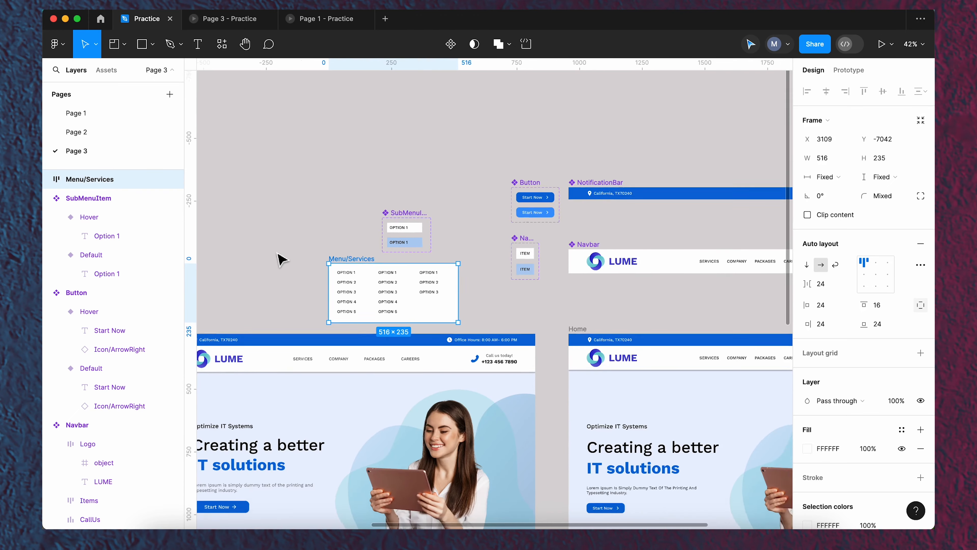
{"action": "scroll", "coordinate": [280, 258], "scroll_direction": "down", "scroll_amount": 3}
{"action": "left_click_drag", "start_coordinate": [528, 249], "coordinate": [532, 188]}
{"action": "left_click_drag", "start_coordinate": [527, 228], "coordinate": [526, 208]}
{"action": "left_click_drag", "start_coordinate": [338, 261], "coordinate": [356, 263]}
Add an On click prototype connection from the Navbar component's Services item to the Menu/Services frame.
{"action": "double_click", "coordinate": [605, 225]}
{"action": "scroll", "coordinate": [606, 224], "scroll_direction": "up", "scroll_amount": 10}
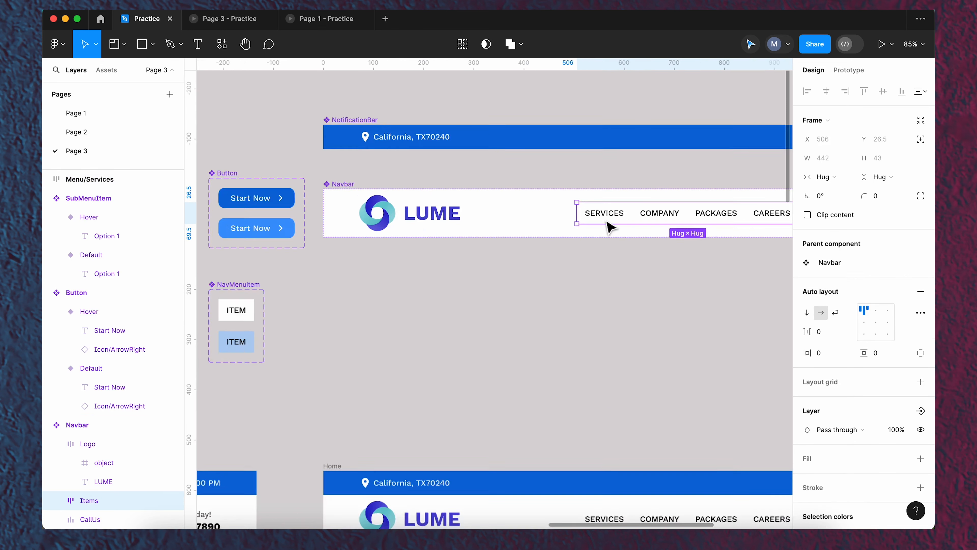
{"action": "scroll", "coordinate": [670, 283], "scroll_direction": "down", "scroll_amount": 8}
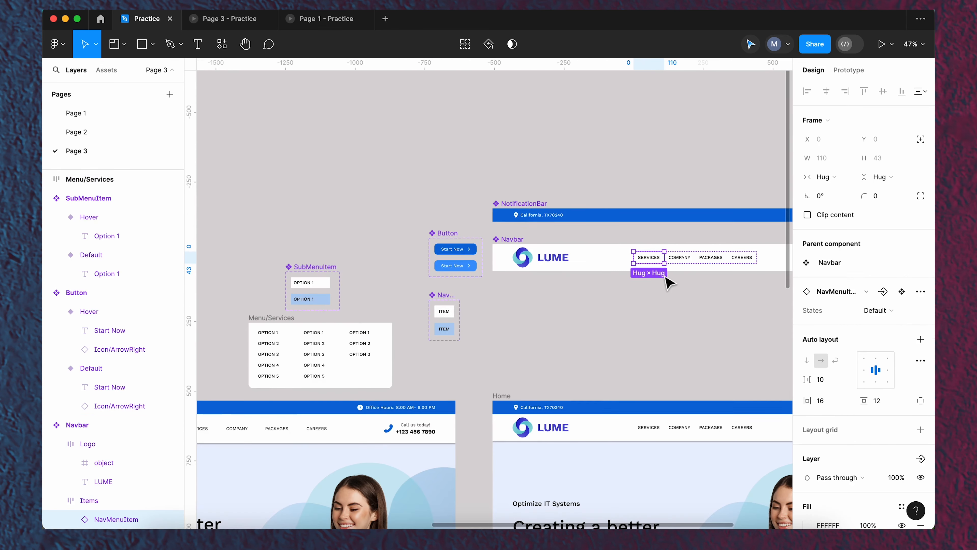
{"action": "left_click", "coordinate": [851, 71]}
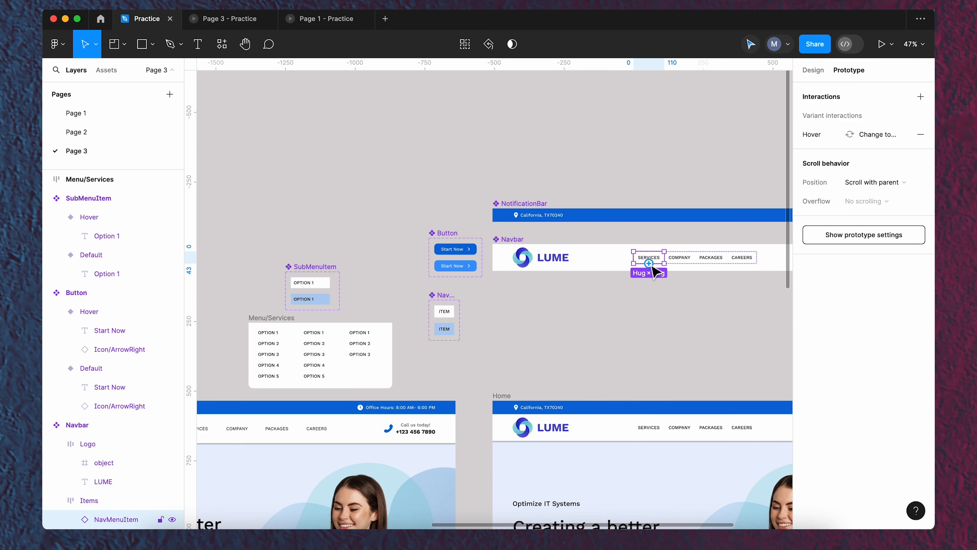
{"action": "left_click_drag", "start_coordinate": [565, 338], "coordinate": [389, 364]}
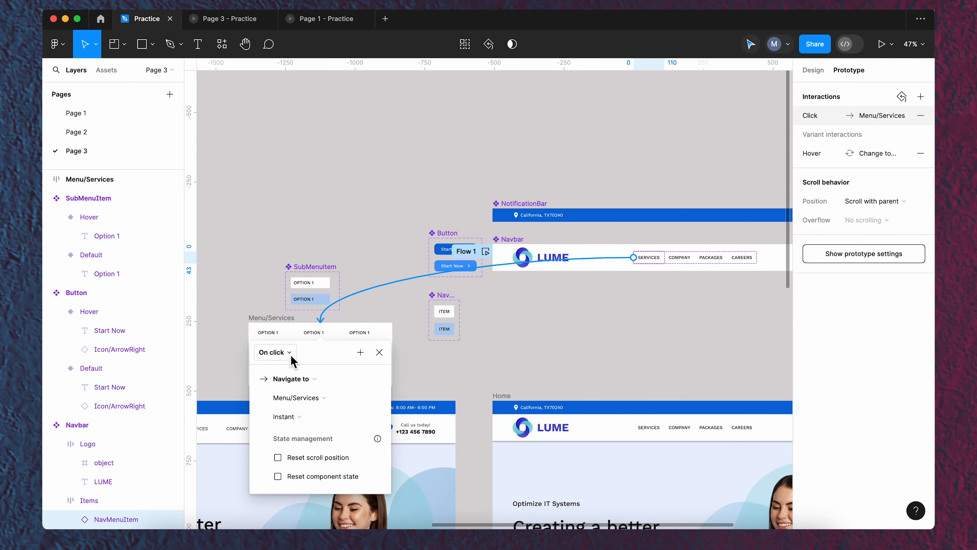
Set the Services interaction to Open overlay with Manual positioning.
{"action": "scroll", "coordinate": [290, 354], "scroll_direction": "down", "scroll_amount": 3}
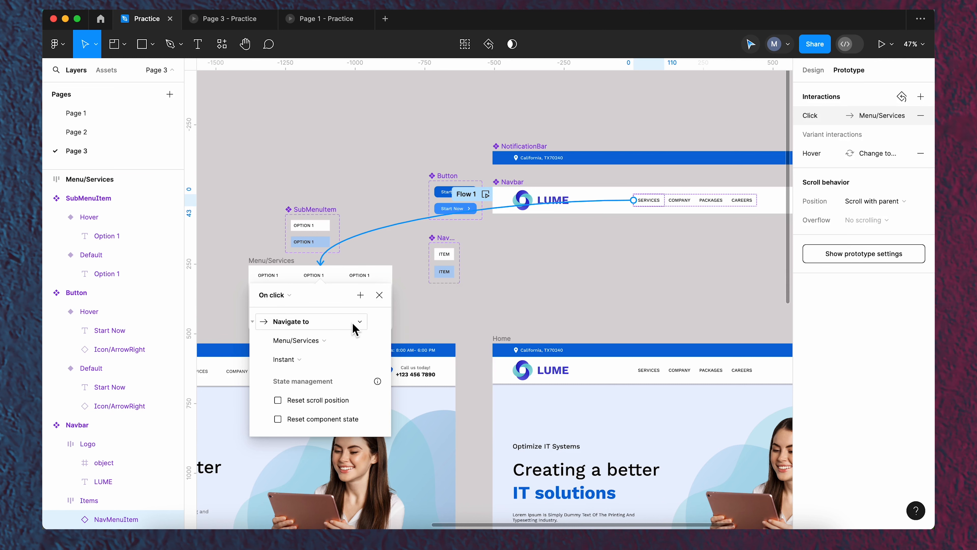
{"action": "left_click", "coordinate": [354, 325]}
{"action": "left_click", "coordinate": [325, 441]}
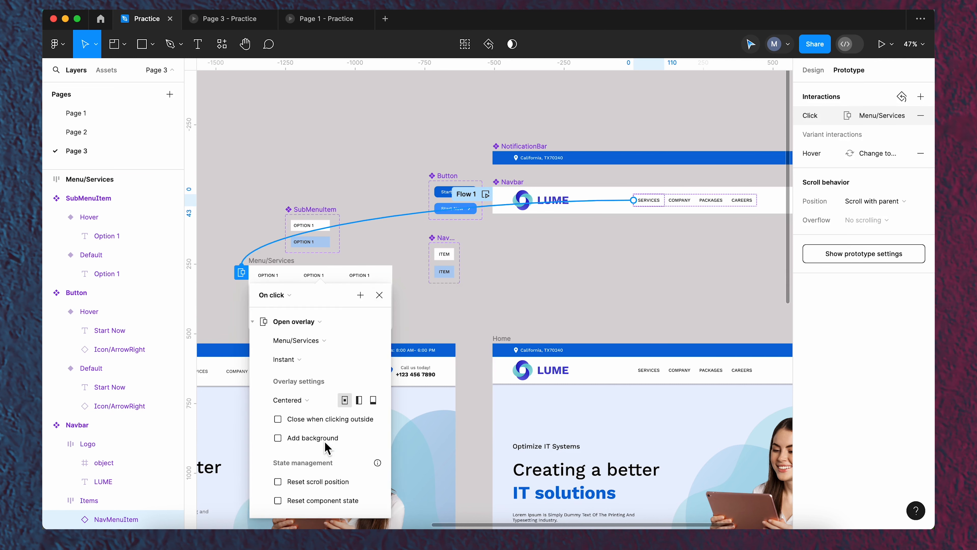
{"action": "scroll", "coordinate": [311, 401], "scroll_direction": "down", "scroll_amount": 5}
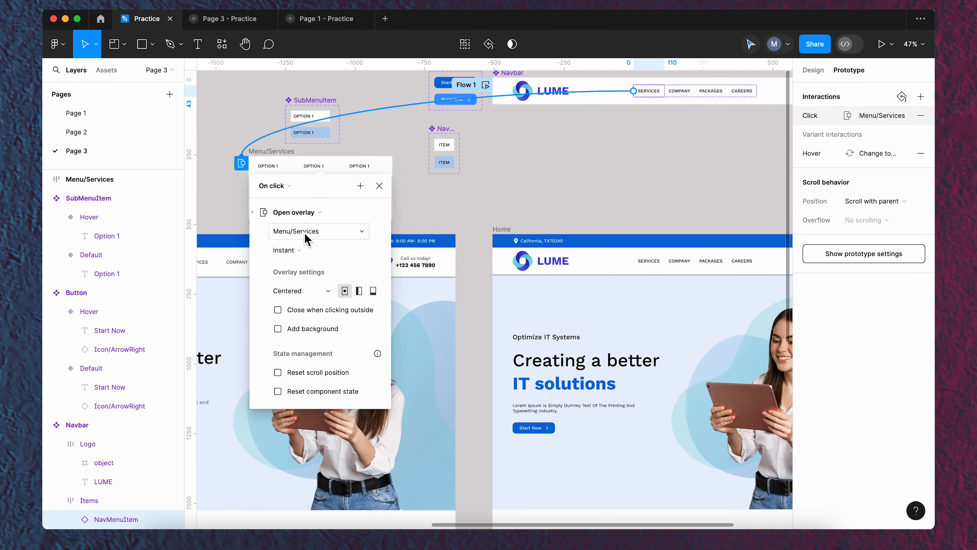
{"action": "left_click", "coordinate": [309, 292]}
{"action": "left_click", "coordinate": [325, 401]}
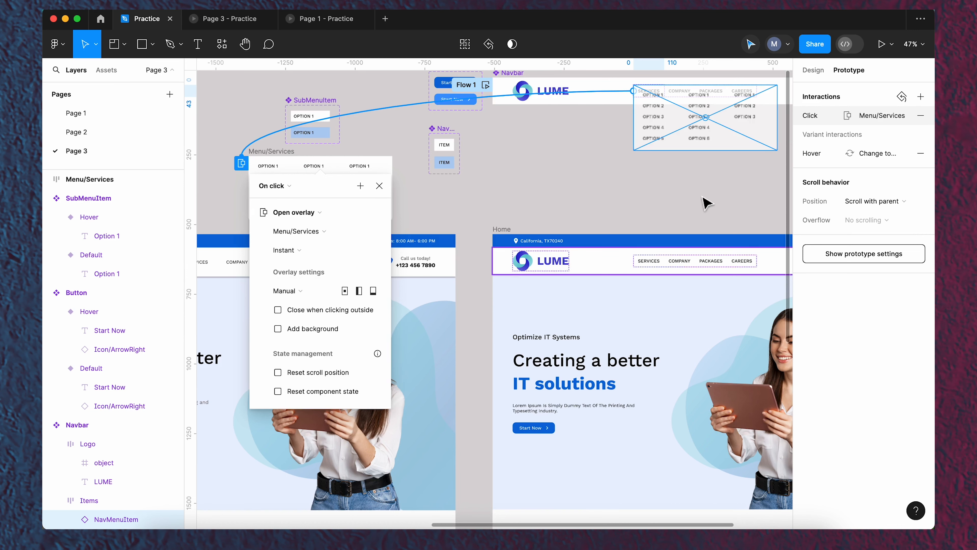
Position the Menu/Services overlay directly below the navbar, aligned with the left edge of the Services item.
{"action": "scroll", "coordinate": [711, 199], "scroll_direction": "up", "scroll_amount": 2}
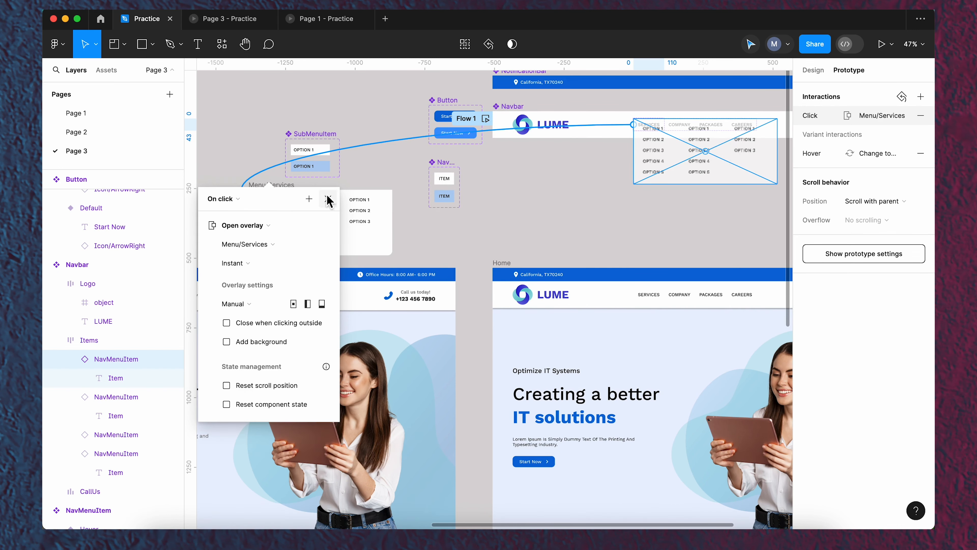
{"action": "left_click_drag", "start_coordinate": [288, 203], "coordinate": [374, 302]}
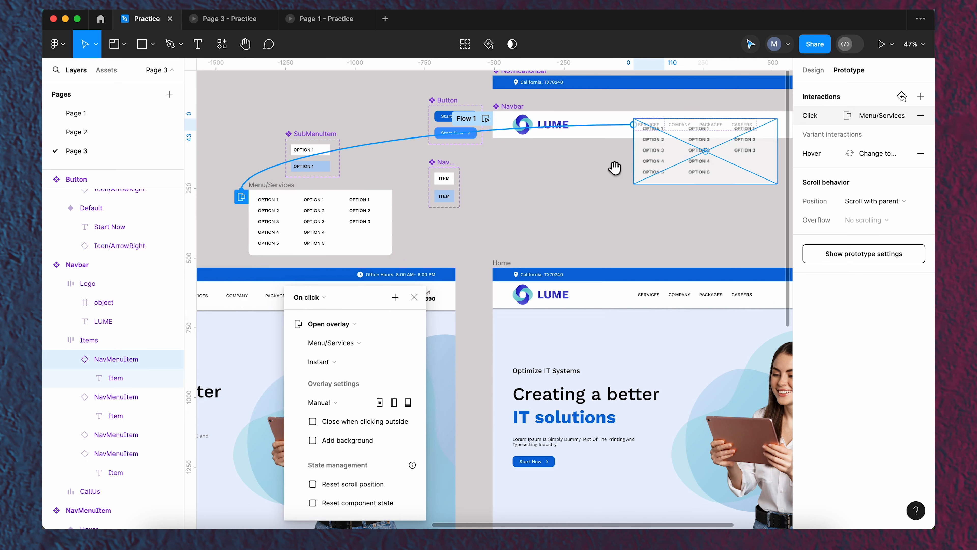
{"action": "scroll", "coordinate": [618, 164], "scroll_direction": "up", "scroll_amount": 5}
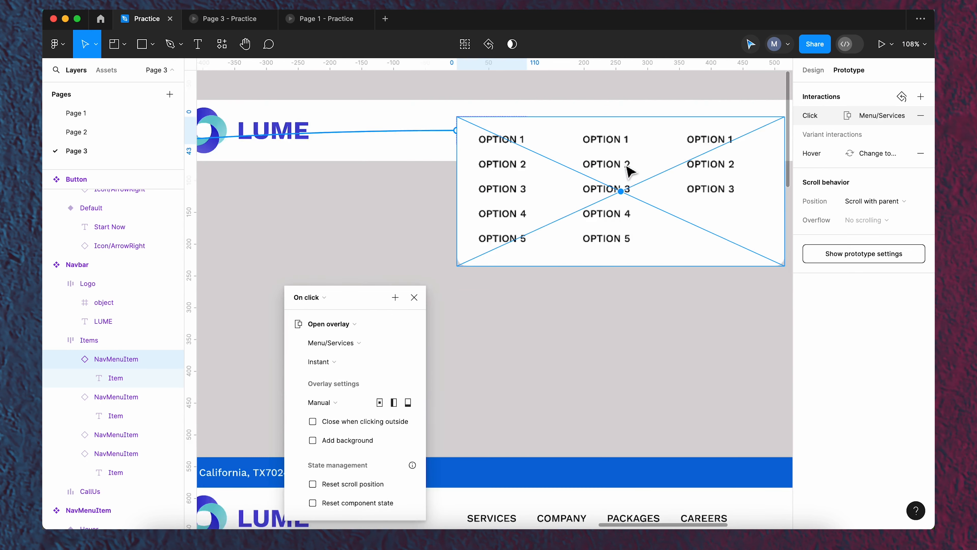
{"action": "scroll", "coordinate": [630, 171], "scroll_direction": "up", "scroll_amount": 2}
{"action": "left_click_drag", "start_coordinate": [550, 131], "coordinate": [550, 193]}
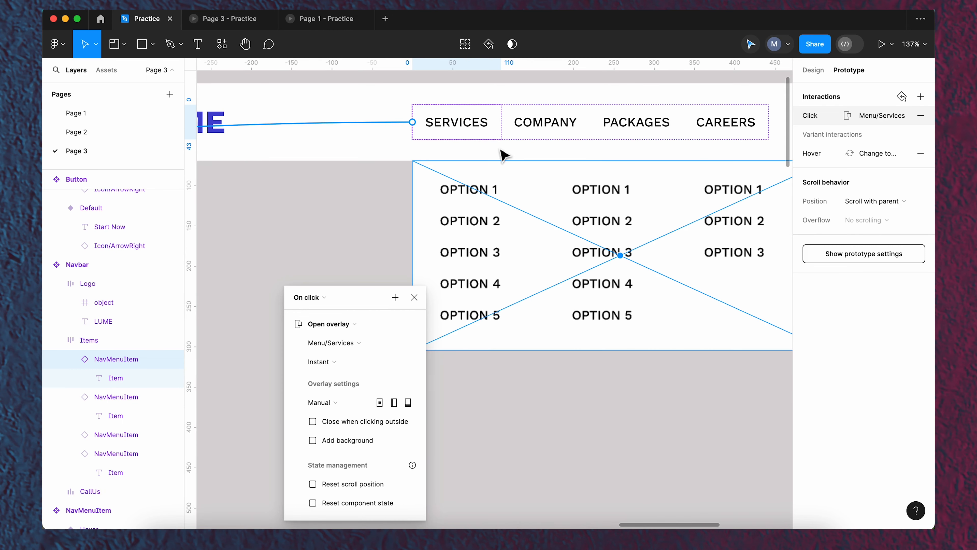
Enable Close when clicking outside for the overlay and return to the design settings.
{"action": "scroll", "coordinate": [315, 381], "scroll_direction": "down", "scroll_amount": 3}
{"action": "scroll", "coordinate": [341, 348], "scroll_direction": "up", "scroll_amount": 1}
{"action": "left_click_drag", "start_coordinate": [350, 307], "coordinate": [327, 177]}
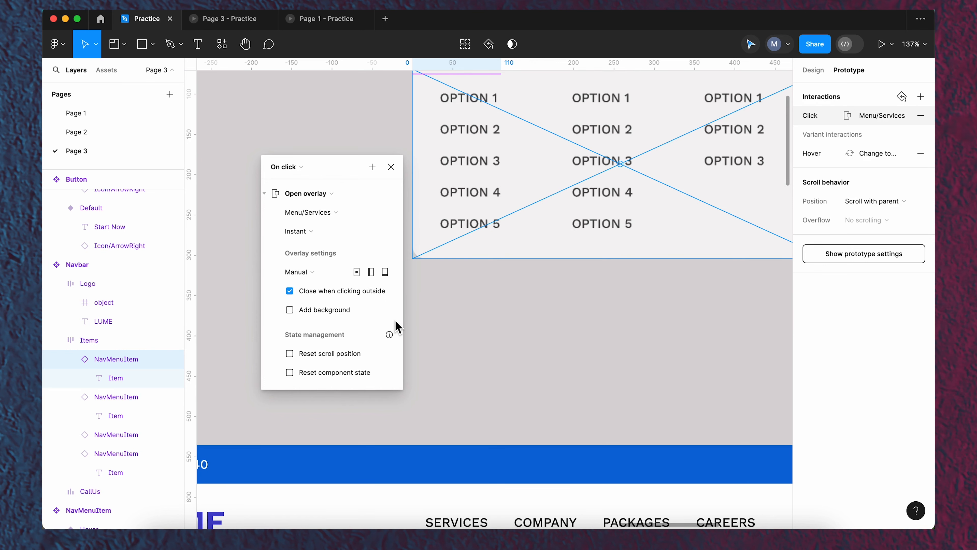
{"action": "key", "text": "Escape"}
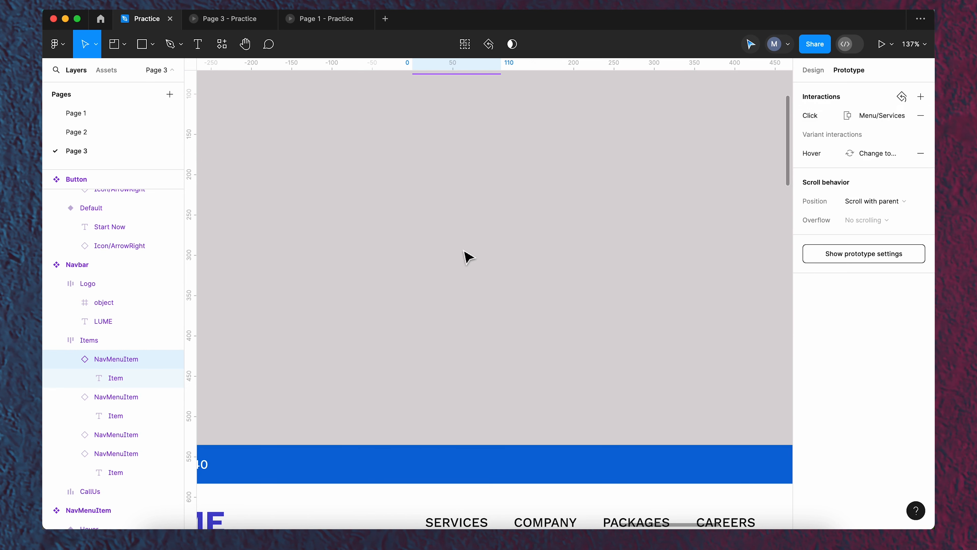
{"action": "left_click", "coordinate": [467, 257]}
{"action": "scroll", "coordinate": [469, 260], "scroll_direction": "down", "scroll_amount": 10}
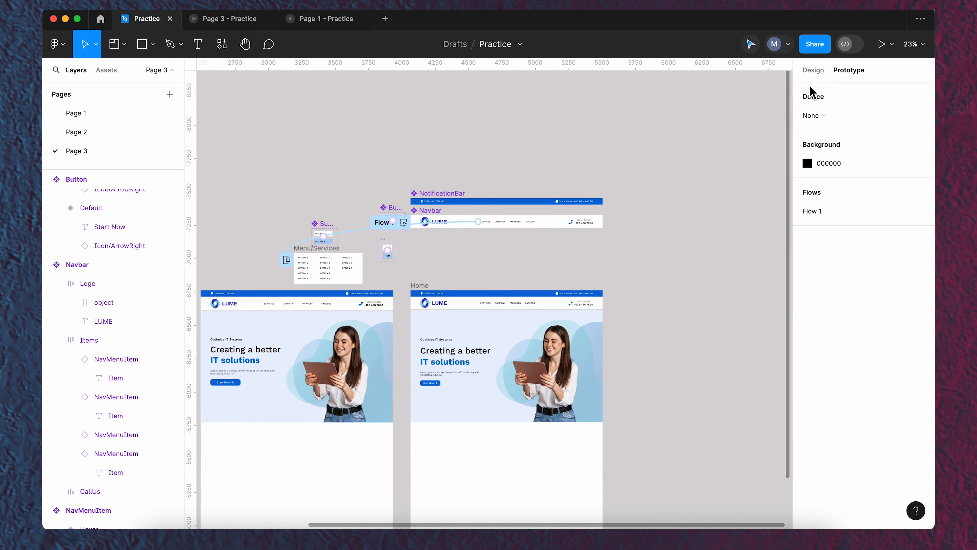
{"action": "left_click", "coordinate": [811, 72]}
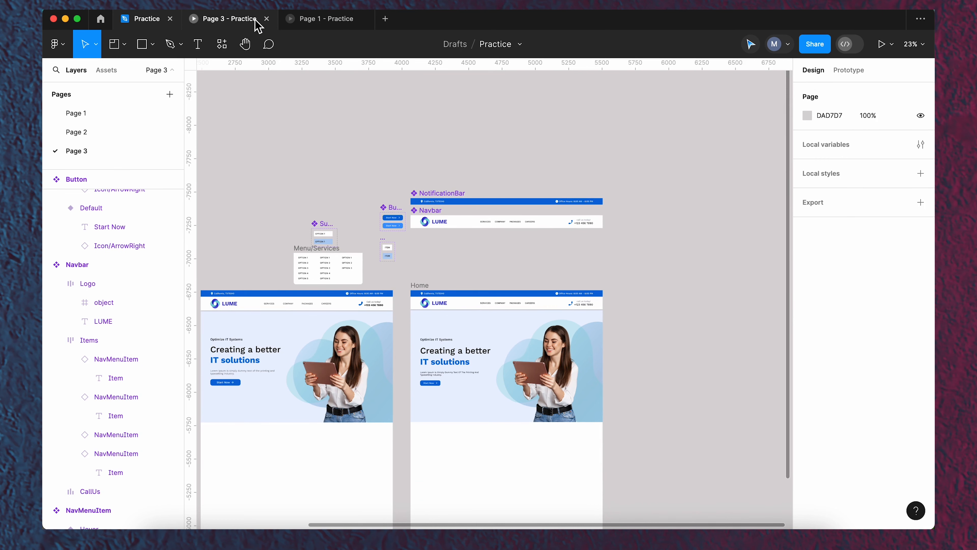
Preview the Services dropdown in the Page 3 prototype and compare it with the Page 1 reference prototype.
{"action": "left_click", "coordinate": [235, 20]}
{"action": "left_click", "coordinate": [405, 94]}
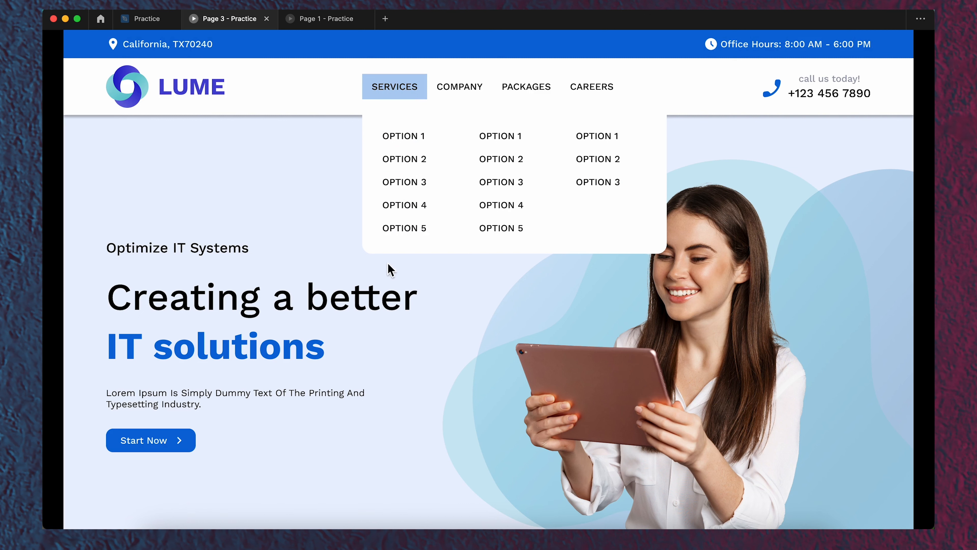
{"action": "left_click", "coordinate": [321, 21]}
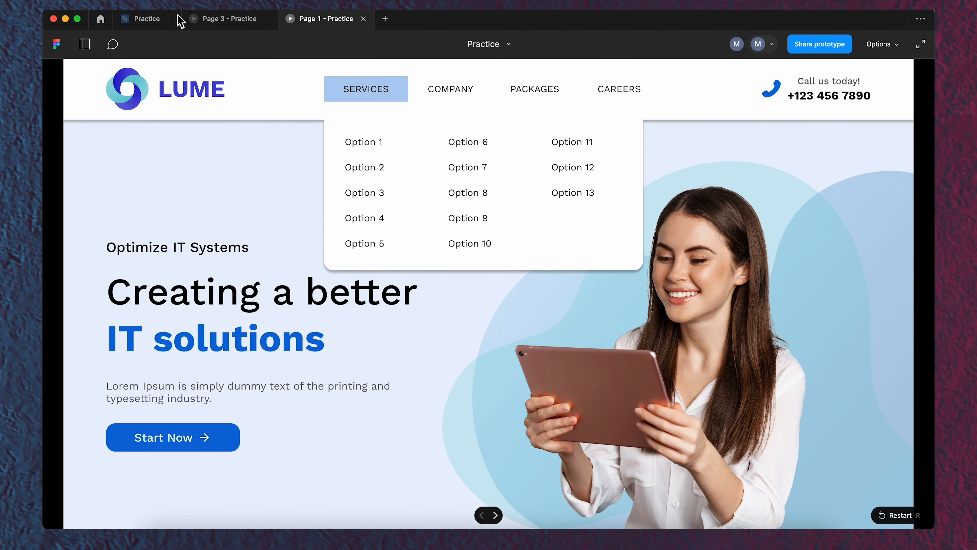
Add a drop shadow effect to the Menu/Services frame.
{"action": "left_click", "coordinate": [221, 21]}
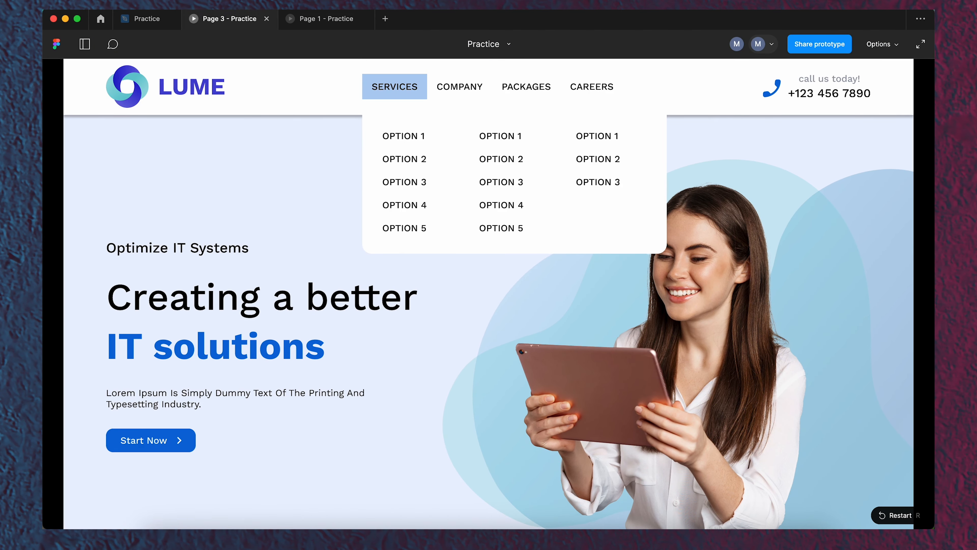
{"action": "left_click", "coordinate": [154, 21]}
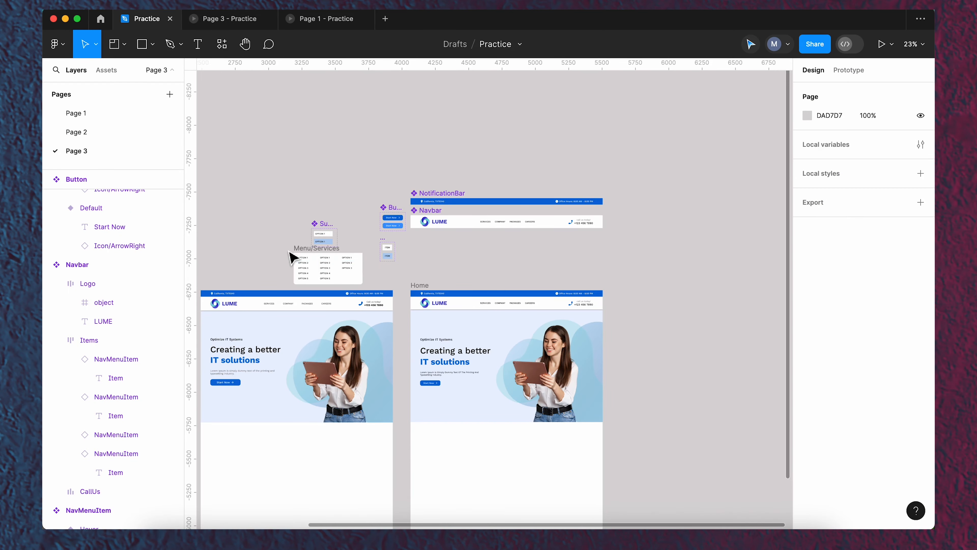
{"action": "left_click", "coordinate": [302, 249]}
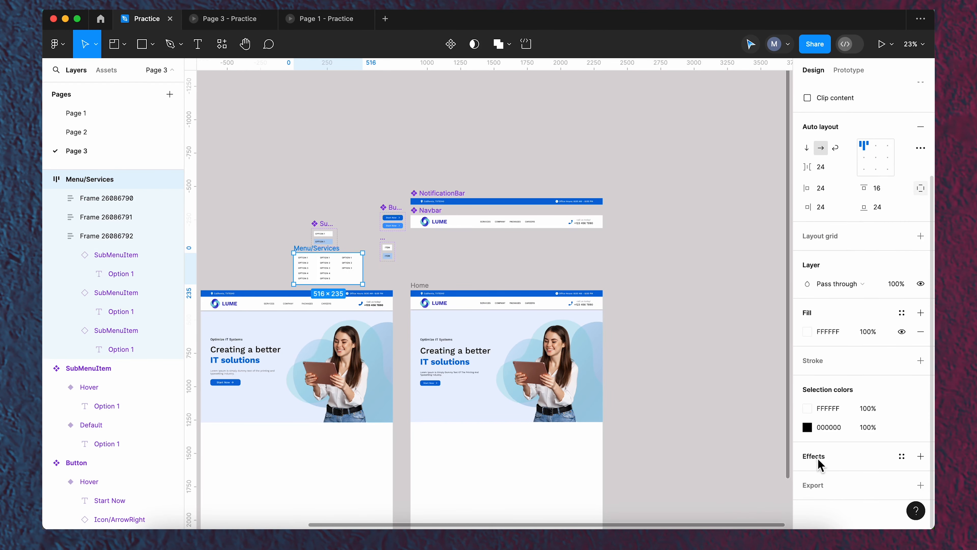
{"action": "left_click", "coordinate": [921, 456]}
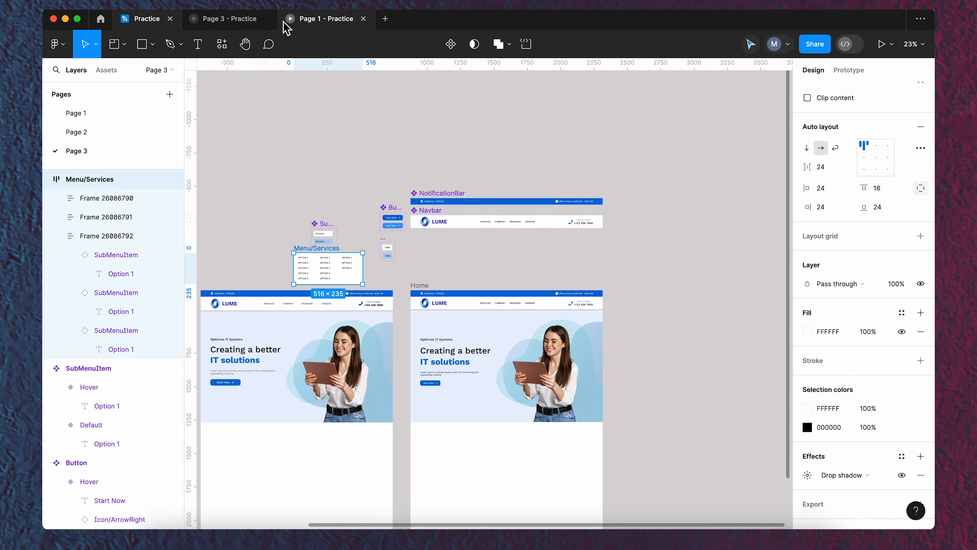
Preview the Services dropdown's shadow and option hover states in the Page 3 prototype and compare them with the Page 1 prototype.
{"action": "left_click", "coordinate": [261, 22]}
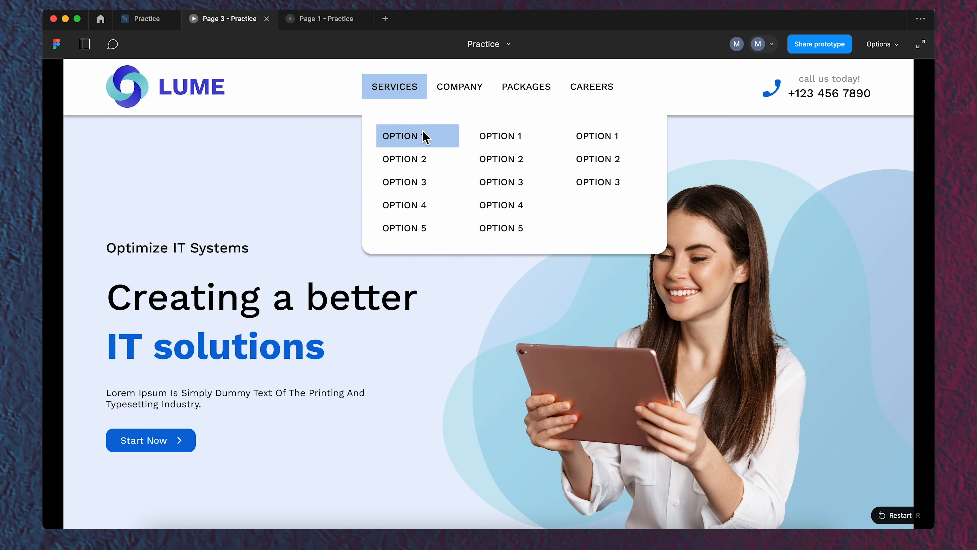
{"action": "left_click", "coordinate": [352, 163]}
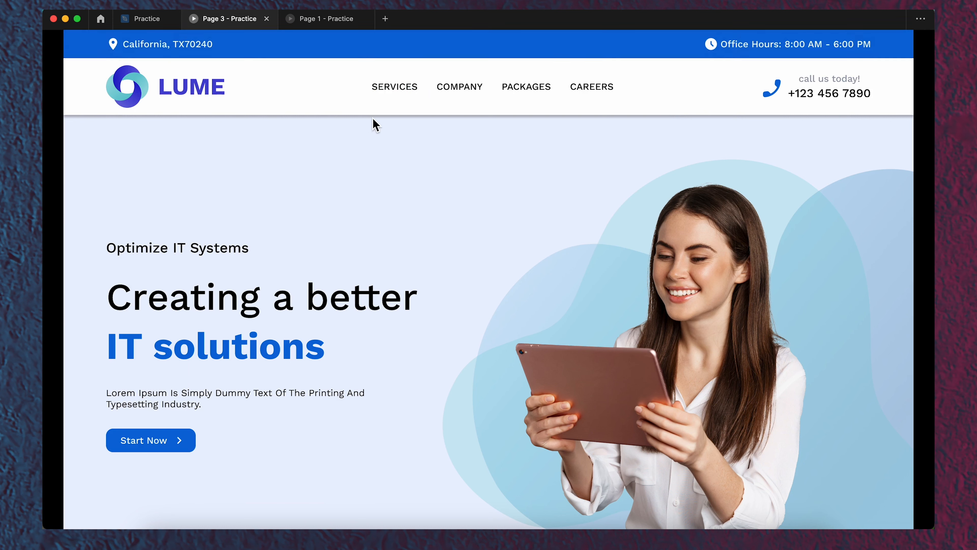
{"action": "left_click", "coordinate": [389, 100]}
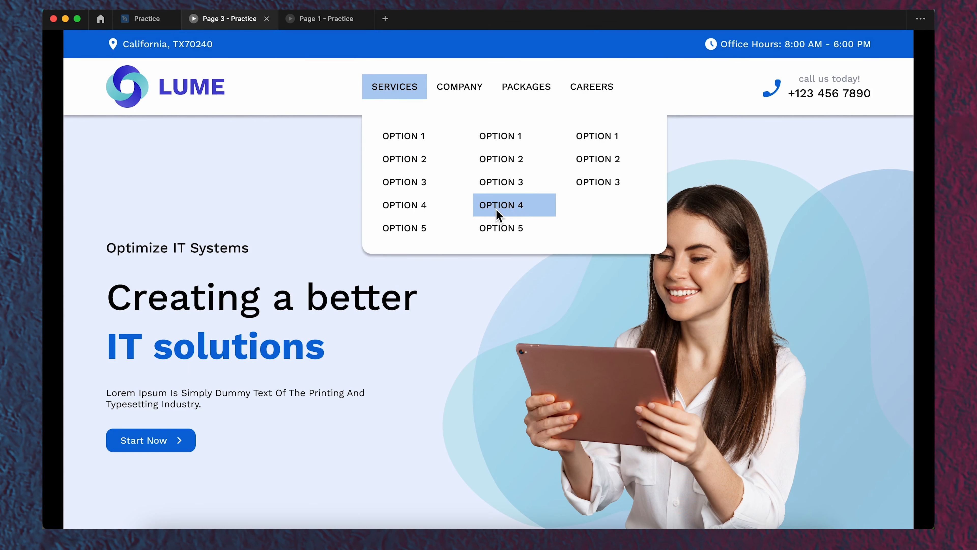
{"action": "left_click", "coordinate": [324, 21]}
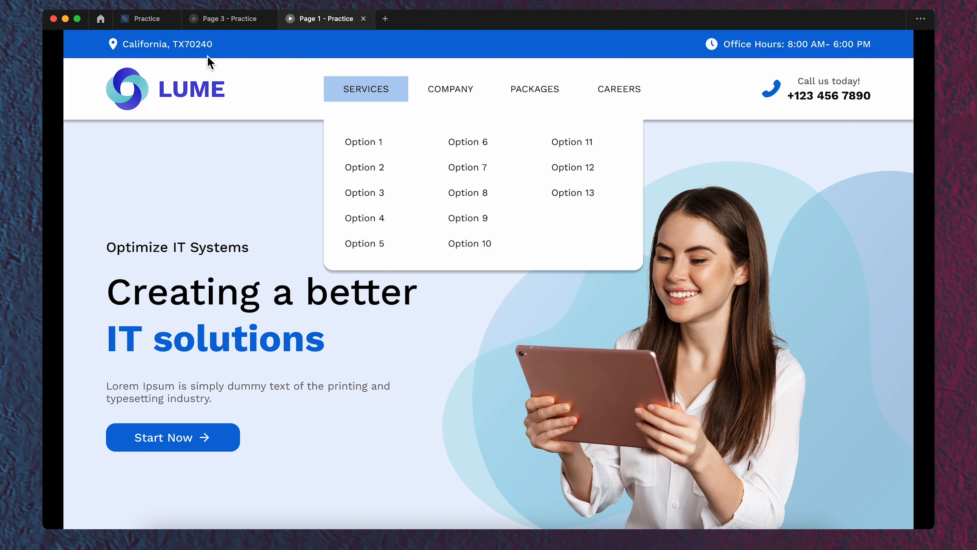
Set the Option 1 text in both SubMenuItem variants to Regular weight.
{"action": "left_click", "coordinate": [147, 19]}
{"action": "scroll", "coordinate": [309, 242], "scroll_direction": "up", "scroll_amount": 6}
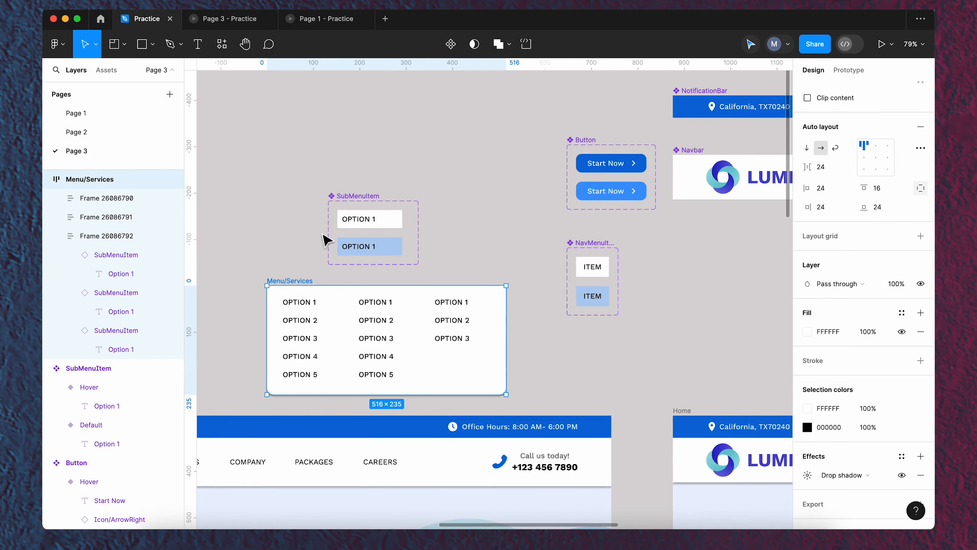
{"action": "scroll", "coordinate": [359, 220], "scroll_direction": "up", "scroll_amount": 4}
{"action": "double_click", "coordinate": [362, 220]}
{"action": "double_click", "coordinate": [362, 222]}
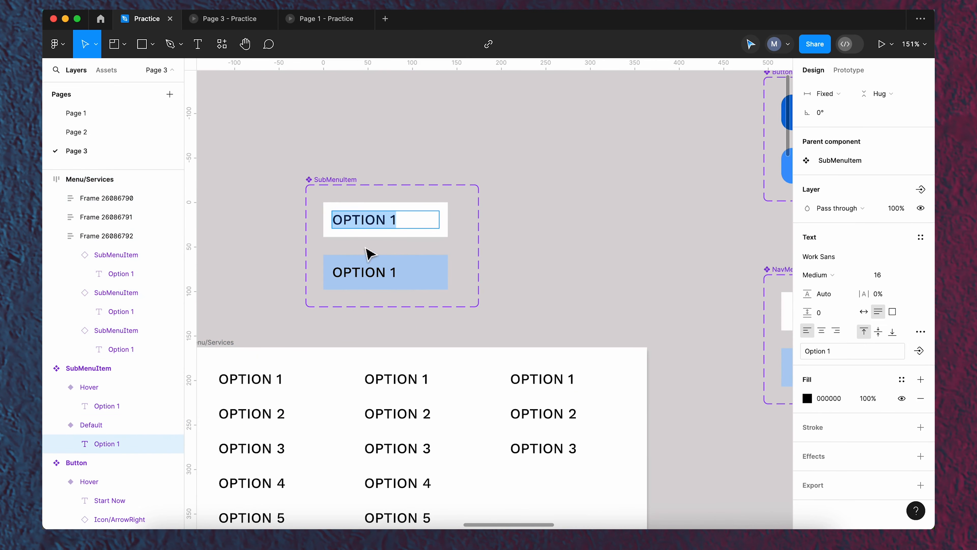
{"action": "double_click", "coordinate": [364, 271]}
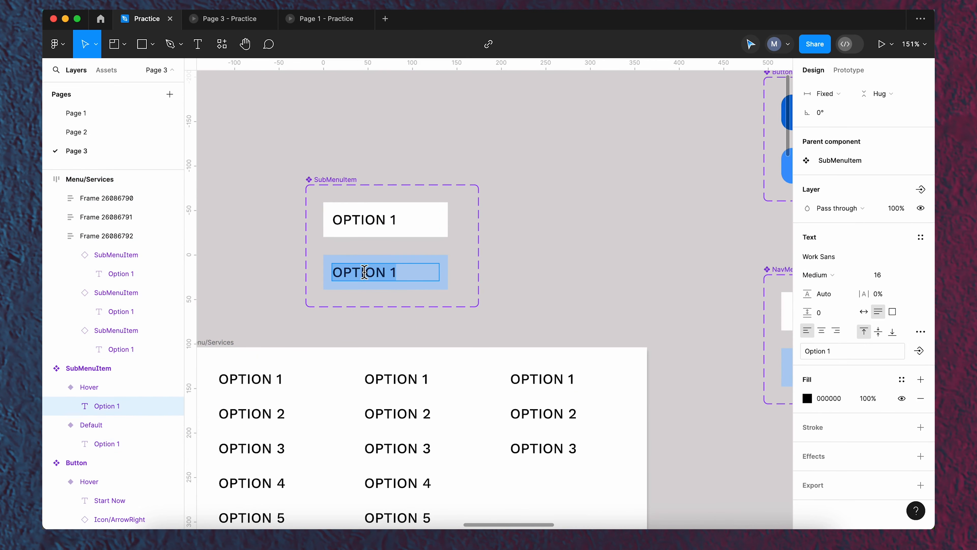
{"action": "left_click", "coordinate": [399, 222]}
{"action": "left_click", "coordinate": [397, 277], "text": "shift"}
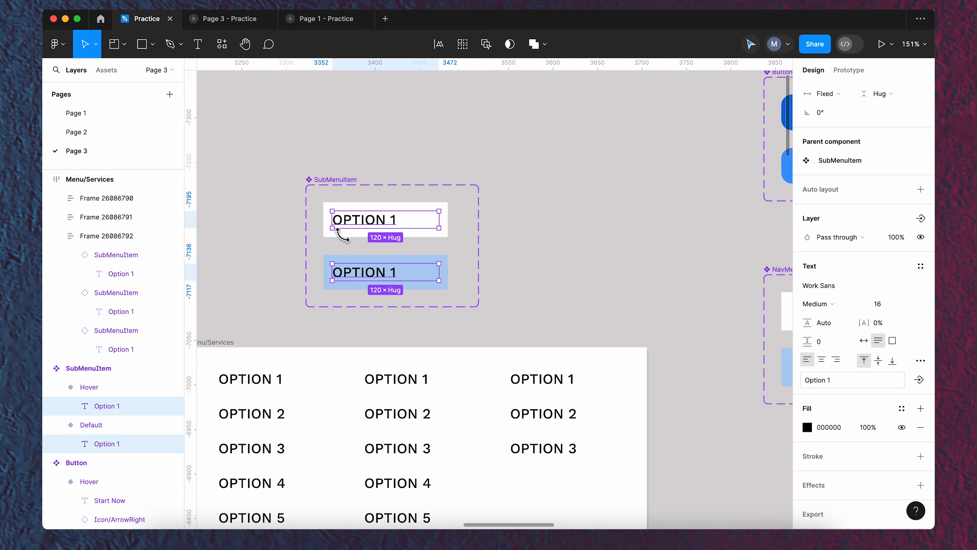
{"action": "left_click", "coordinate": [841, 305]}
{"action": "left_click", "coordinate": [837, 289]}
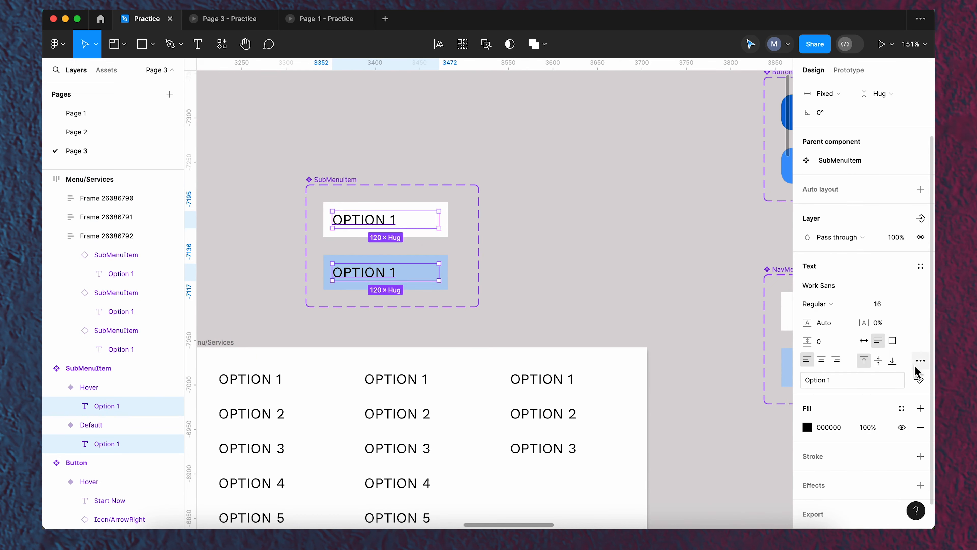
Change the case of both SubMenuItem variants' text to title case and check the Page 3 dropdown against the Page 1 prototype.
{"action": "left_click", "coordinate": [922, 362]}
{"action": "left_click", "coordinate": [750, 401]}
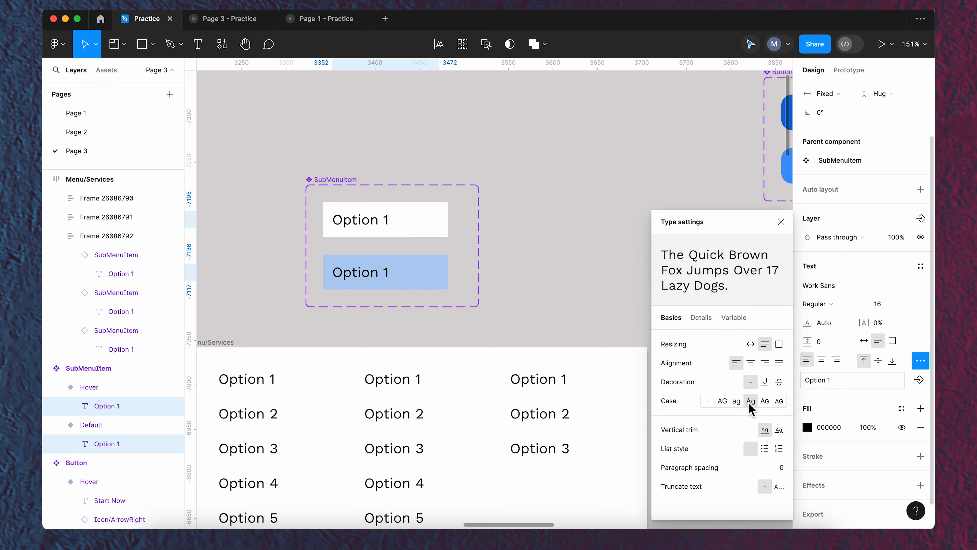
{"action": "left_click", "coordinate": [532, 194]}
{"action": "left_click", "coordinate": [325, 19]}
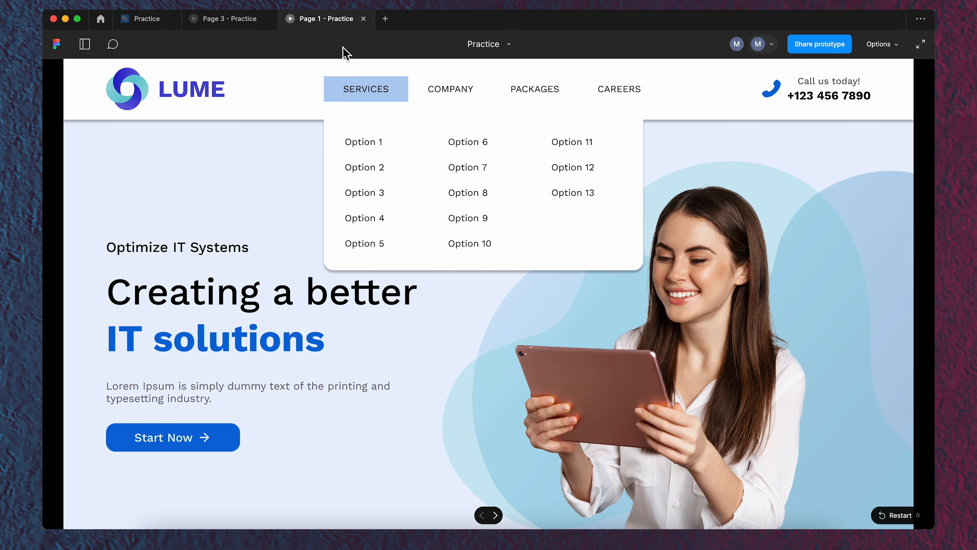
{"action": "left_click", "coordinate": [247, 18]}
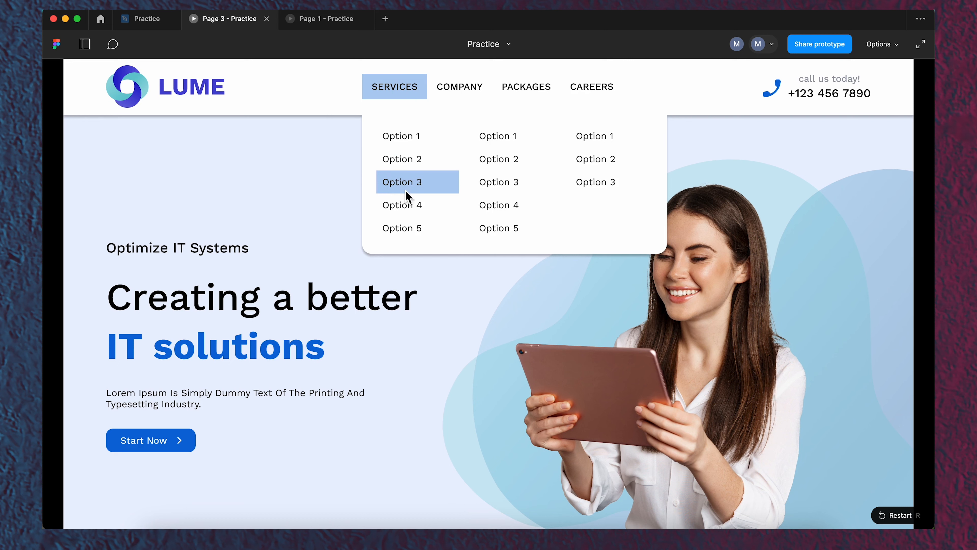
Set the Item text in both NavMenuItem variants to size 18 and Regular weight.
{"action": "left_click", "coordinate": [146, 19]}
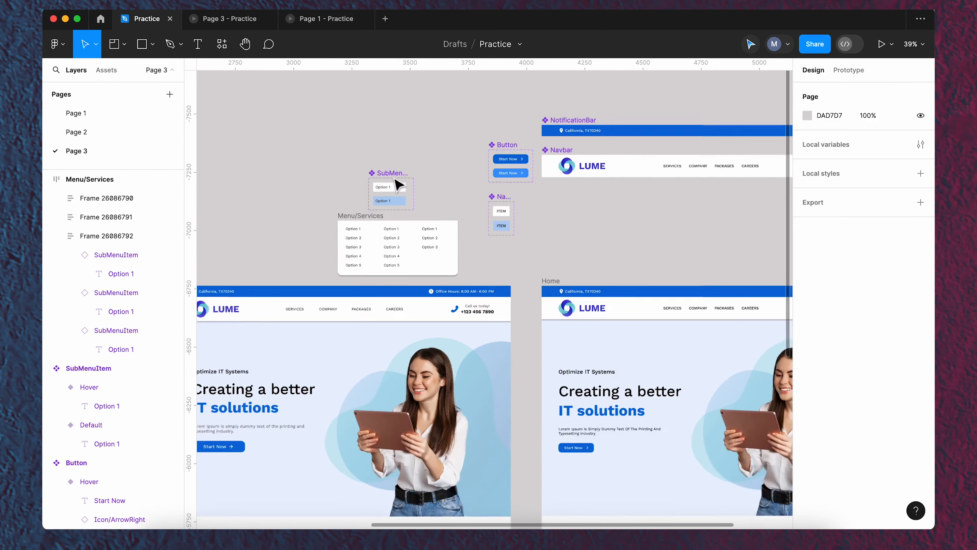
{"action": "scroll", "coordinate": [616, 208], "scroll_direction": "up", "scroll_amount": 10}
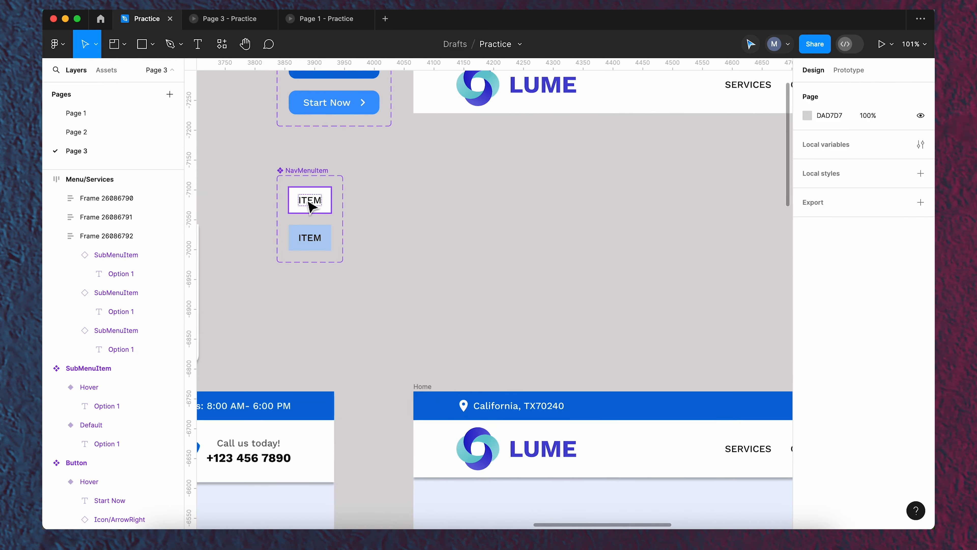
{"action": "left_click", "coordinate": [314, 210]}
{"action": "left_click", "coordinate": [313, 239], "text": "shift"}
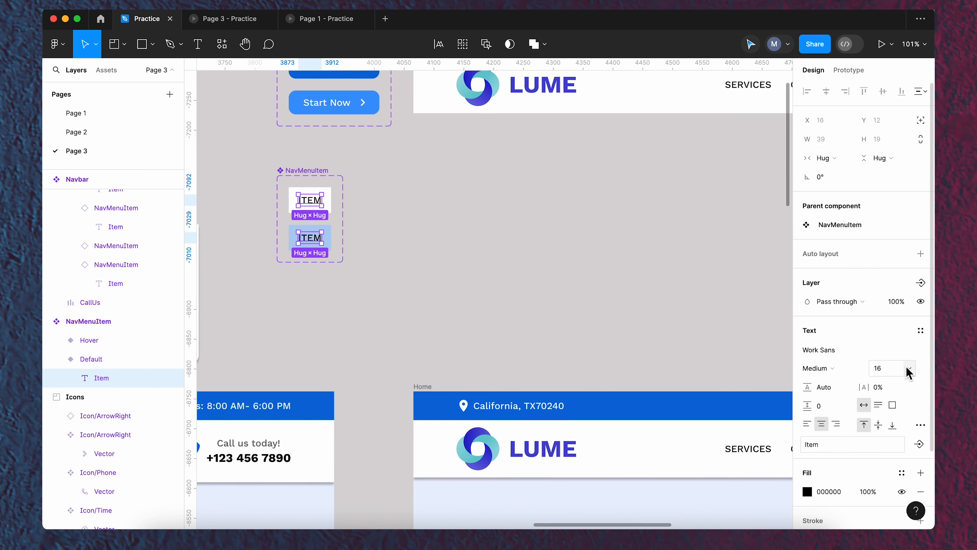
{"action": "left_click", "coordinate": [846, 368]}
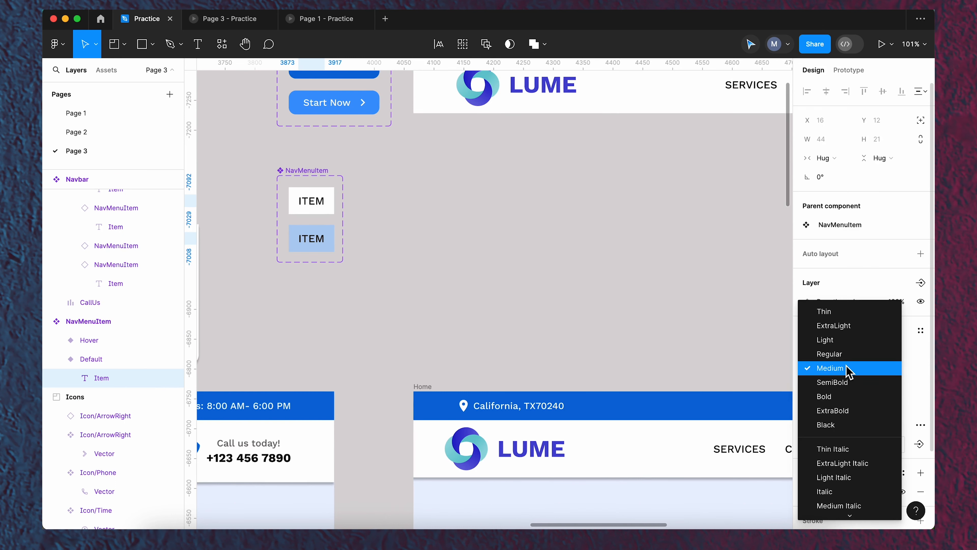
{"action": "left_click", "coordinate": [847, 355]}
{"action": "left_click", "coordinate": [554, 277]}
Compare the navigation item text between the Page 1 and Page 3 prototypes.
{"action": "left_click", "coordinate": [305, 21]}
{"action": "left_click", "coordinate": [246, 22]}
{"action": "left_click", "coordinate": [297, 21]}
{"action": "left_click", "coordinate": [225, 22]}
{"action": "left_click", "coordinate": [164, 27]}
Set the font size of the Item text in both NavMenuItem variants to 16.
{"action": "left_click", "coordinate": [308, 200]}
{"action": "left_click", "coordinate": [313, 237], "text": "shift"}
{"action": "left_click", "coordinate": [906, 368]}
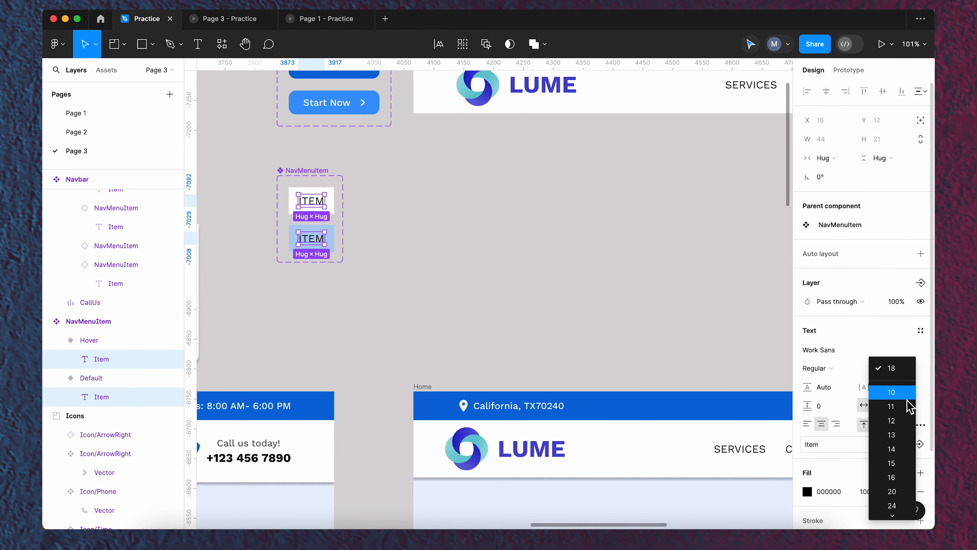
{"action": "left_click", "coordinate": [898, 477]}
{"action": "left_click", "coordinate": [323, 20]}
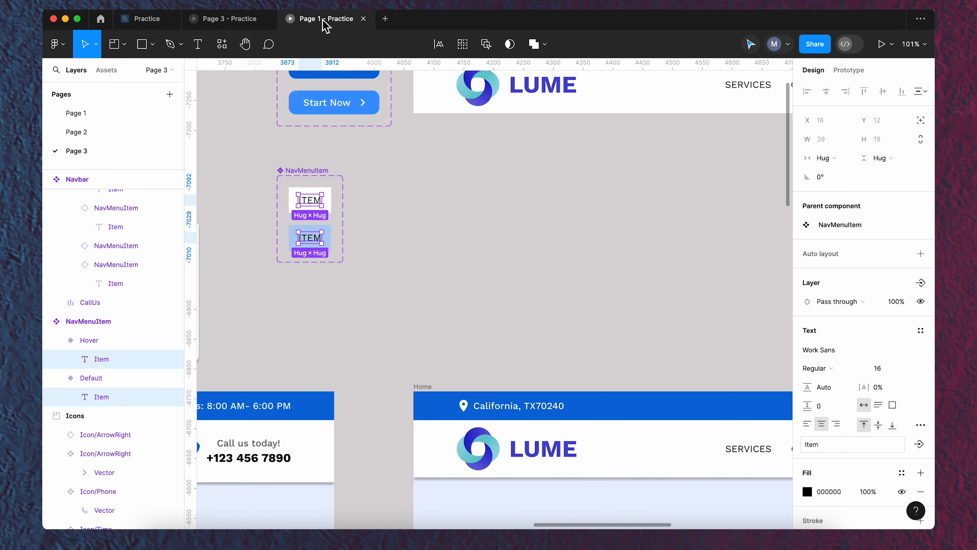
{"action": "left_click", "coordinate": [148, 24]}
Set the horizontal padding of both NavMenuItem variants to 24.
{"action": "left_click", "coordinate": [333, 209]}
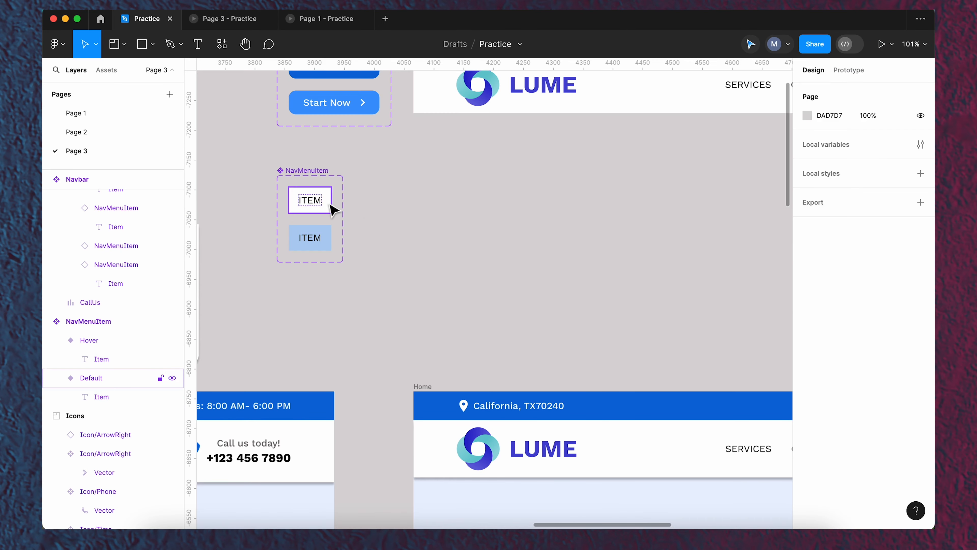
{"action": "left_click", "coordinate": [329, 198]}
{"action": "scroll", "coordinate": [284, 202], "scroll_direction": "up", "scroll_amount": 3}
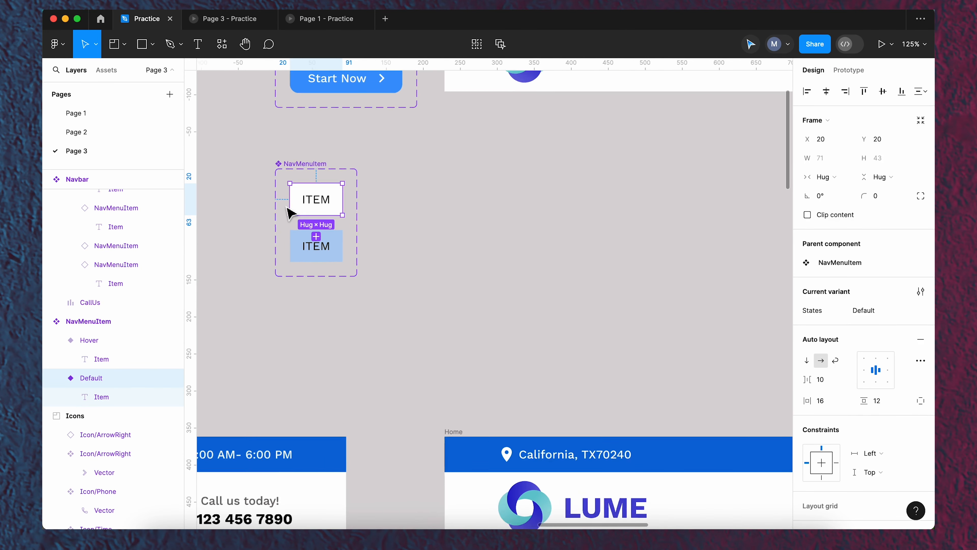
{"action": "left_click", "coordinate": [327, 258], "text": "shift"}
{"action": "type", "text": "24"}
{"action": "key", "text": "Return"}
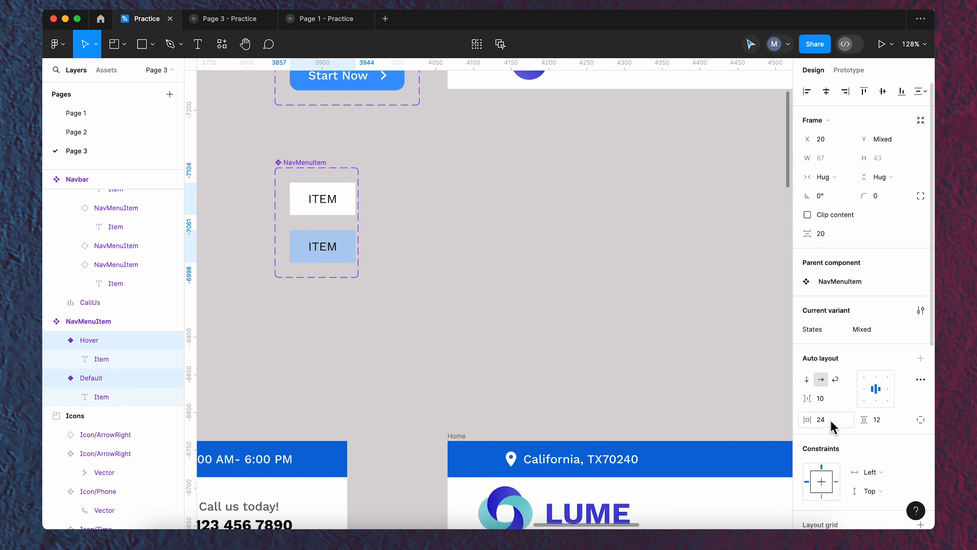
{"action": "left_click", "coordinate": [318, 166]}
Compare the navigation item spacing in the Page 3 prototype with the Page 1 prototype and return to the design file.
{"action": "left_click", "coordinate": [322, 25]}
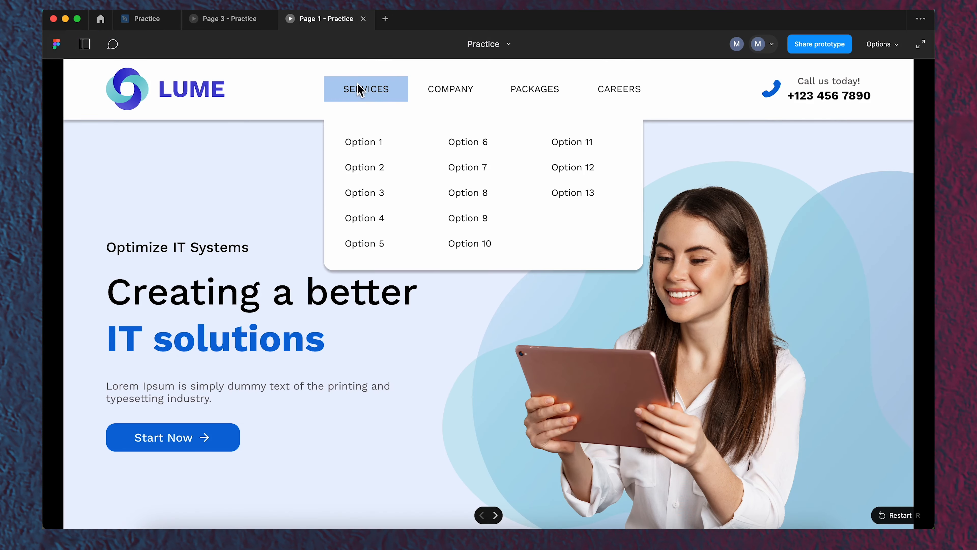
{"action": "left_click", "coordinate": [246, 22]}
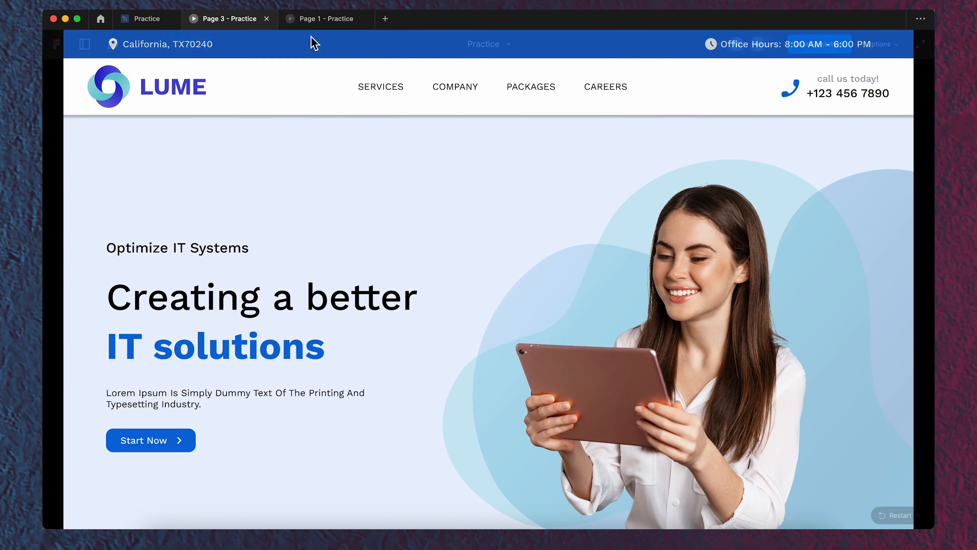
{"action": "left_click", "coordinate": [319, 20]}
{"action": "left_click", "coordinate": [255, 24]}
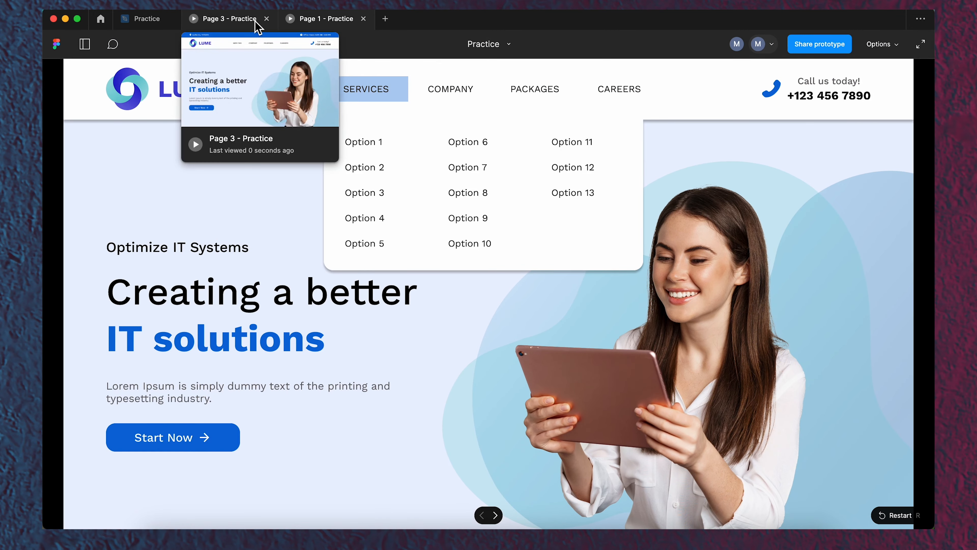
{"action": "left_click", "coordinate": [158, 24]}
Examine the Company dropdown and its entries in the Page 1 prototype, then return to the Page 3 design.
{"action": "scroll", "coordinate": [466, 227], "scroll_direction": "down", "scroll_amount": 10}
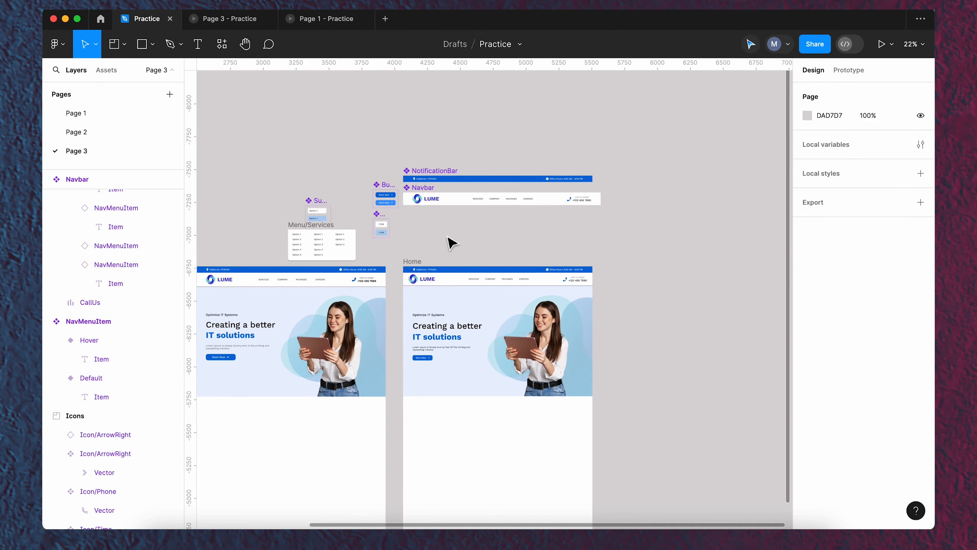
{"action": "scroll", "coordinate": [385, 233], "scroll_direction": "up", "scroll_amount": 5}
{"action": "left_click_drag", "start_coordinate": [447, 225], "coordinate": [552, 230]}
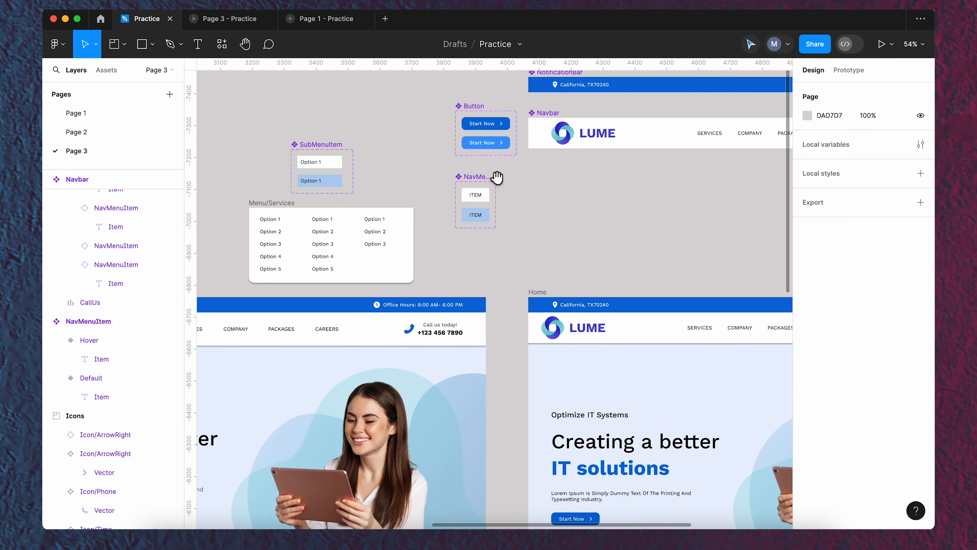
{"action": "left_click", "coordinate": [326, 22]}
{"action": "left_click", "coordinate": [467, 91]}
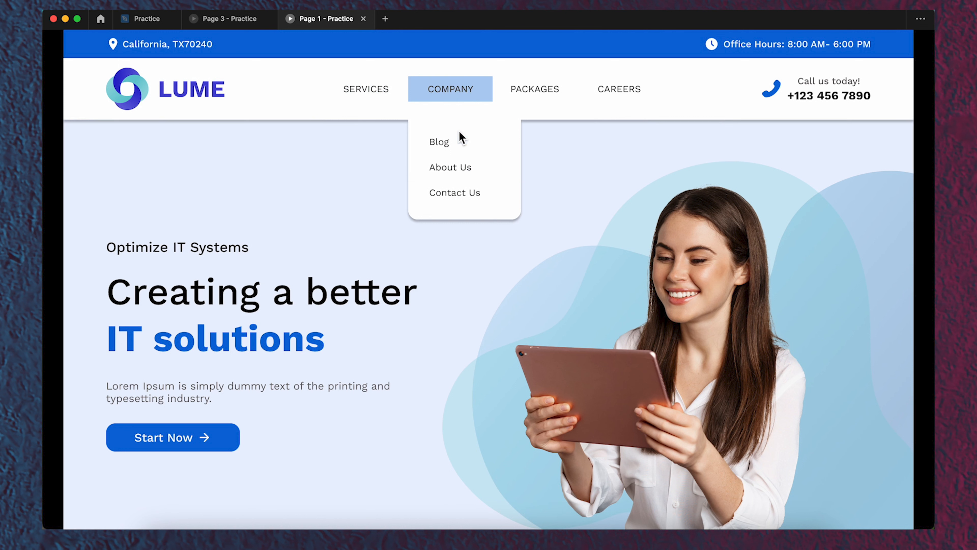
{"action": "left_click", "coordinate": [214, 20]}
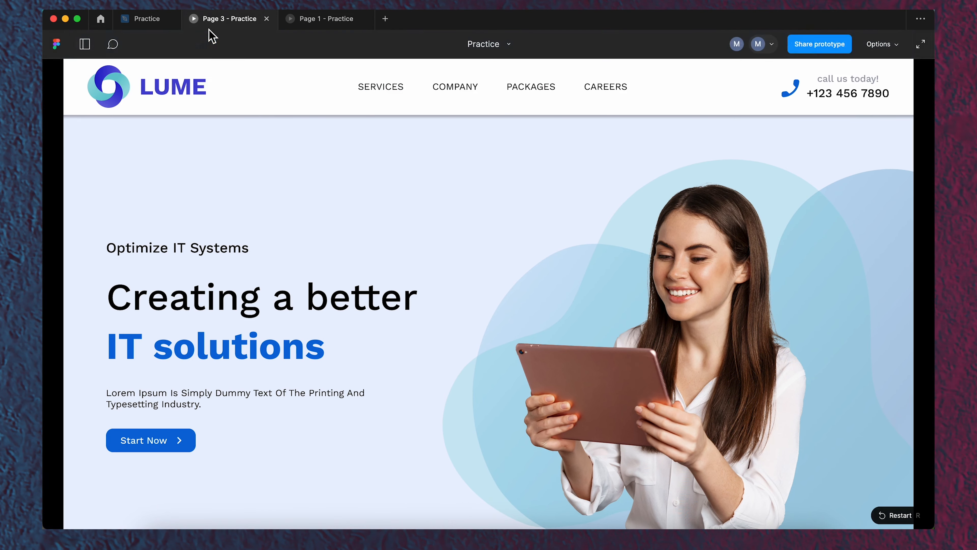
{"action": "left_click", "coordinate": [150, 21]}
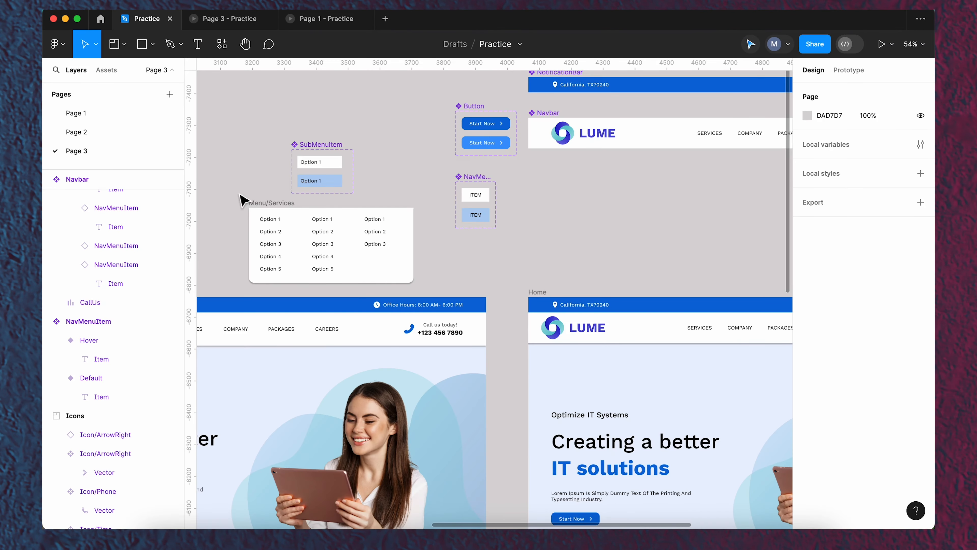
Duplicate the Menu/Services frame into the empty area above the Home frame and rename the copy Menu/Company.
{"action": "scroll", "coordinate": [248, 203], "scroll_direction": "down", "scroll_amount": 2}
{"action": "left_click_drag", "start_coordinate": [279, 208], "coordinate": [534, 206]}
{"action": "scroll", "coordinate": [639, 193], "scroll_direction": "up", "scroll_amount": 3}
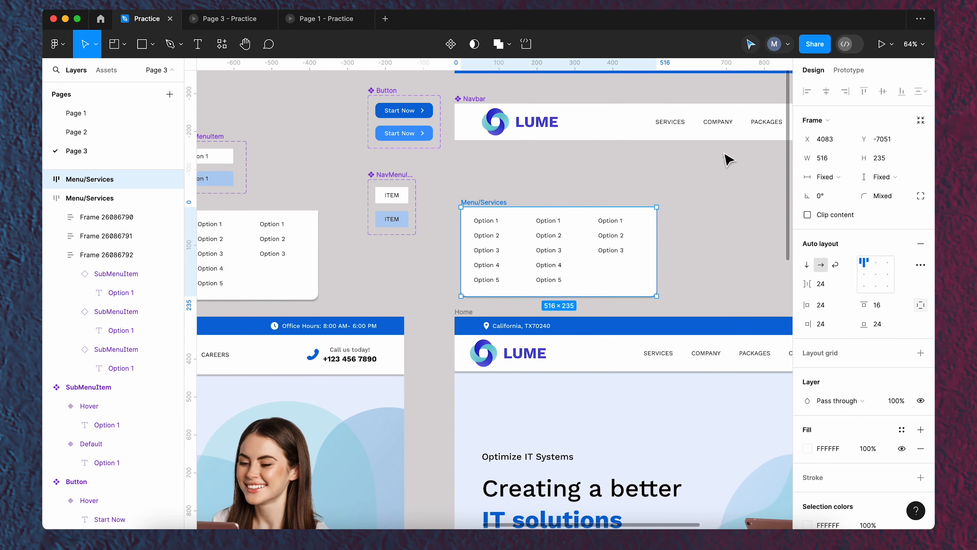
{"action": "scroll", "coordinate": [508, 207], "scroll_direction": "up", "scroll_amount": 3}
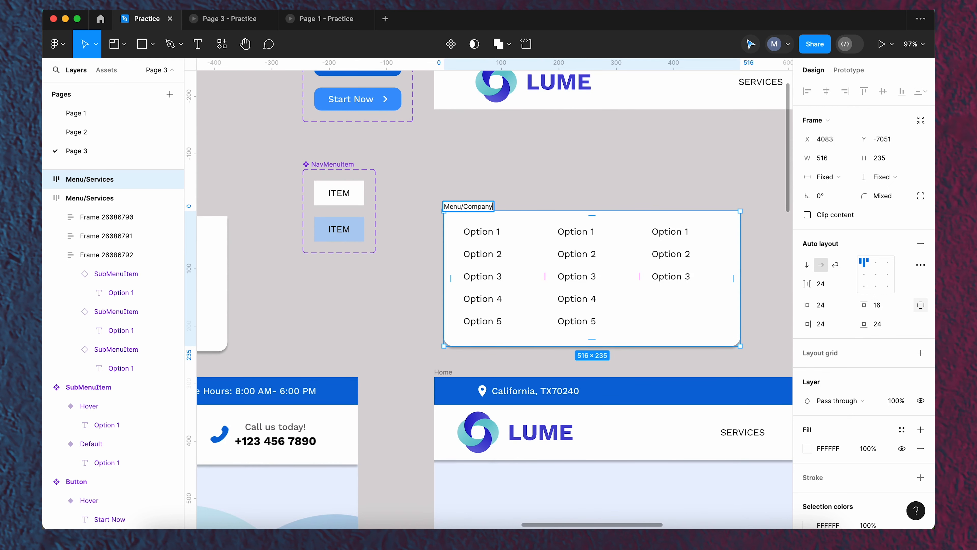
{"action": "scroll", "coordinate": [485, 208], "scroll_direction": "down", "scroll_amount": 3}
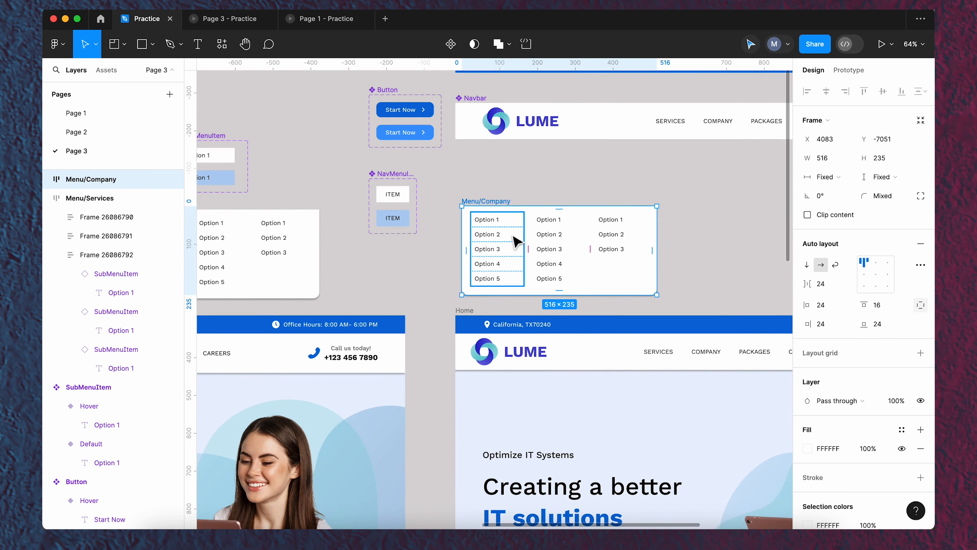
Delete Option 4 and Option 5 from the first column of Menu/Company, along with its second and third columns.
{"action": "double_click", "coordinate": [503, 284]}
{"action": "left_click", "coordinate": [500, 263], "text": "shift"}
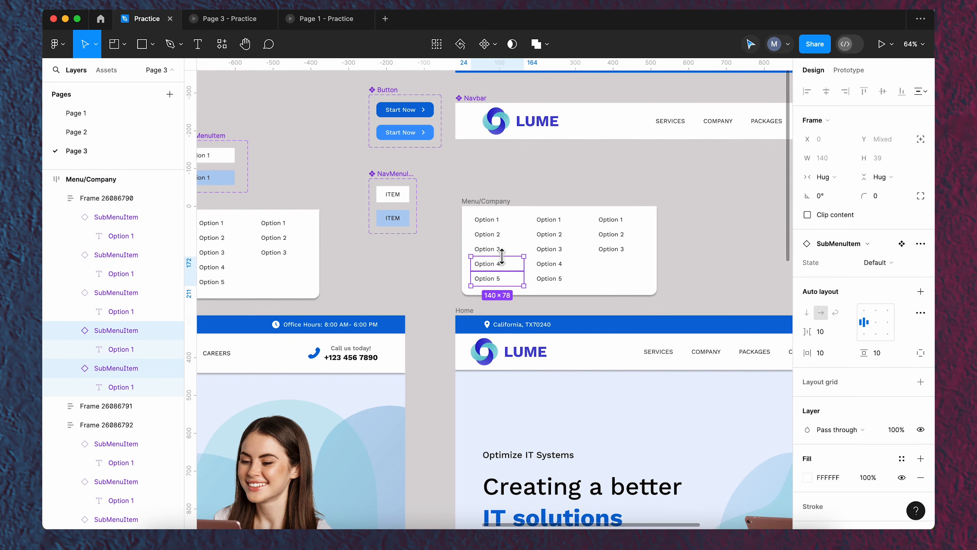
{"action": "key", "text": "Delete"}
{"action": "left_click", "coordinate": [545, 257]}
{"action": "key", "text": "Delete"}
{"action": "left_click", "coordinate": [556, 256]}
{"action": "key", "text": "Delete"}
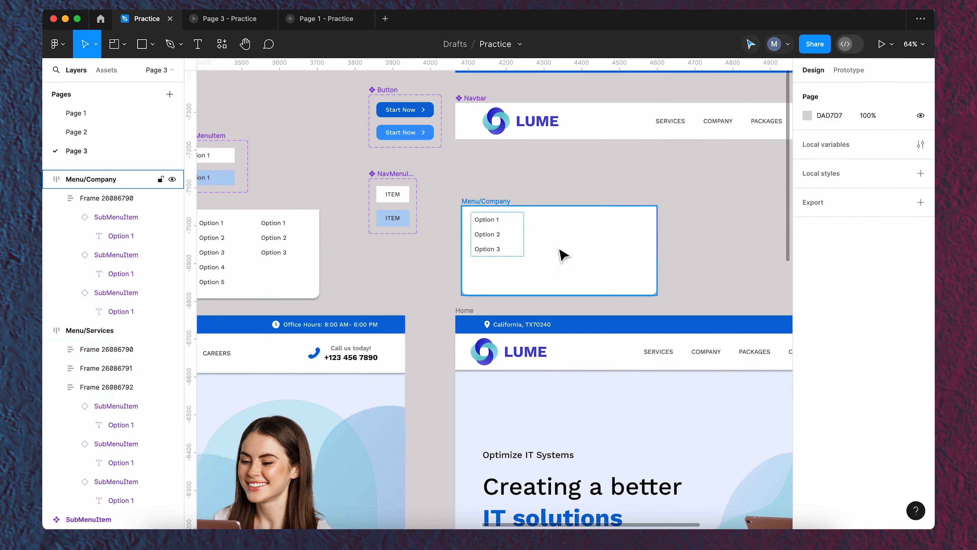
Set both the width and the height of the Menu/Company frame to Hug.
{"action": "left_click", "coordinate": [629, 249]}
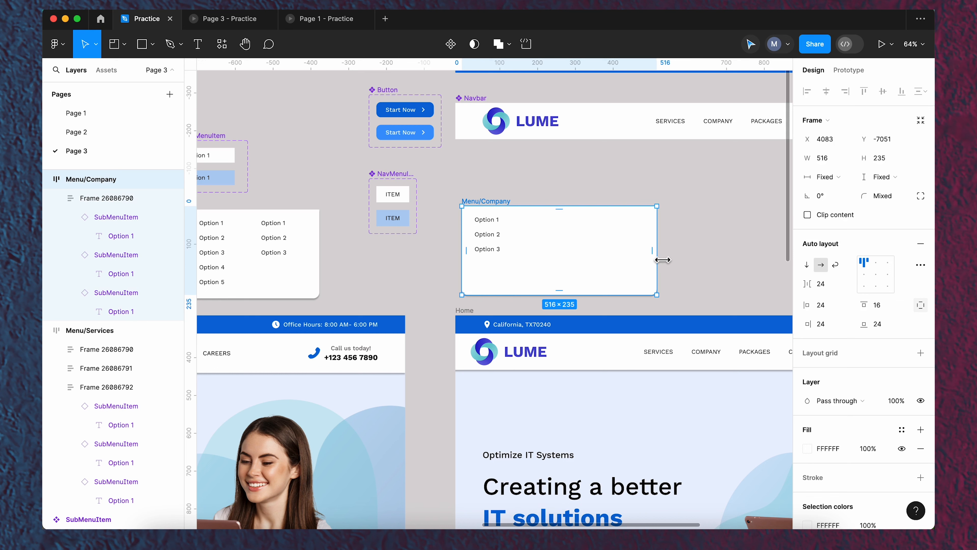
{"action": "left_click", "coordinate": [831, 177]}
{"action": "left_click", "coordinate": [835, 192]}
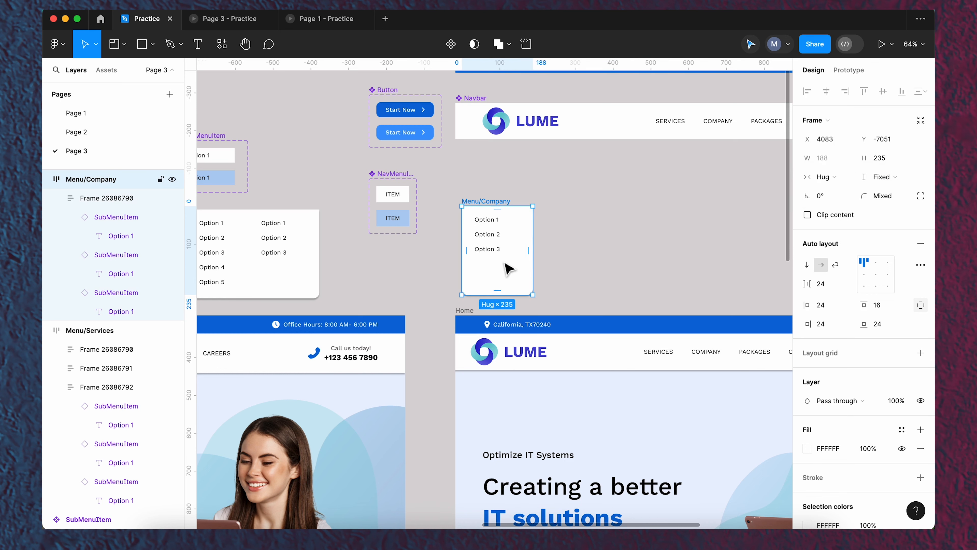
{"action": "left_click", "coordinate": [884, 177]}
{"action": "left_click", "coordinate": [890, 193]}
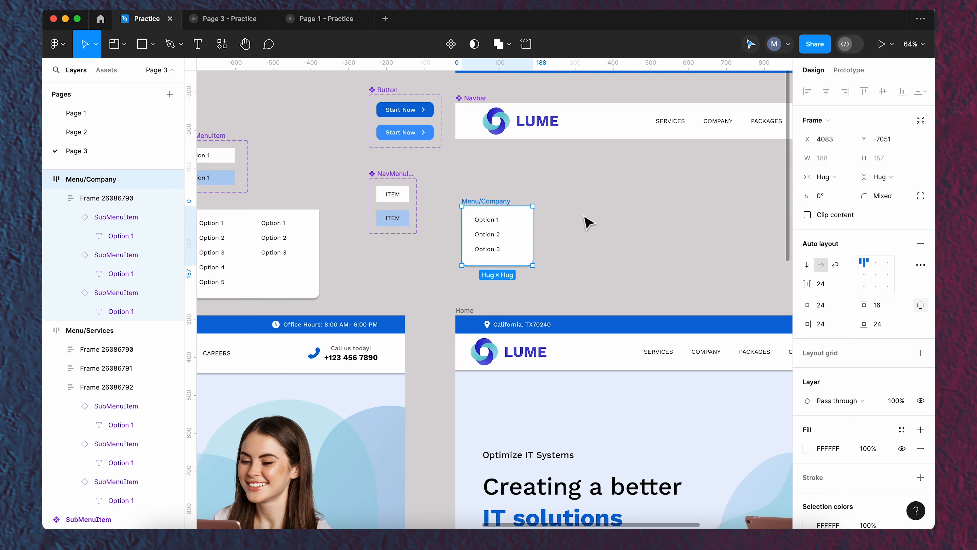
{"action": "left_click", "coordinate": [589, 222]}
Change the three Menu/Company entries to Blog, About Us and Contact Us, checking the Page 1 prototype for the wording.
{"action": "scroll", "coordinate": [602, 242], "scroll_direction": "down", "scroll_amount": 3}
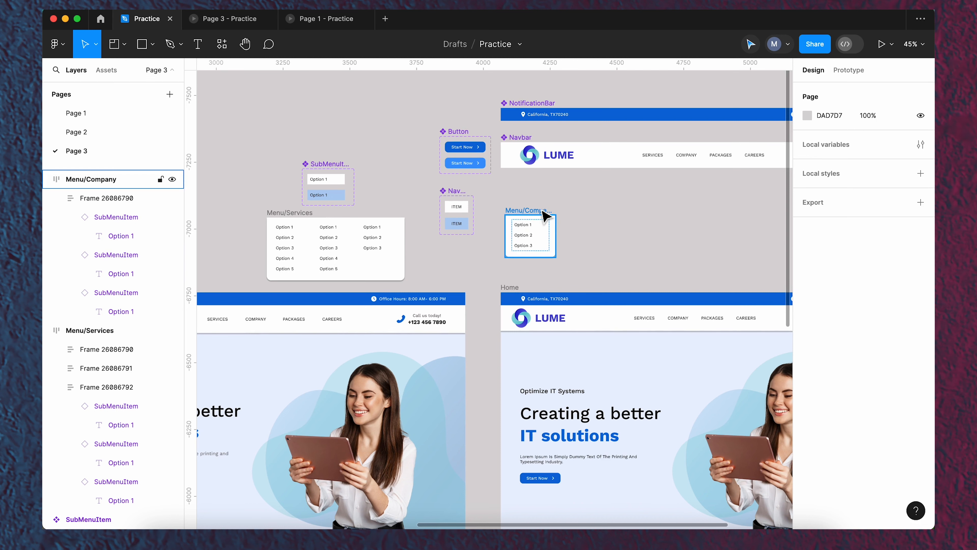
{"action": "scroll", "coordinate": [529, 236], "scroll_direction": "up", "scroll_amount": 1}
{"action": "scroll", "coordinate": [529, 235], "scroll_direction": "up", "scroll_amount": 3}
{"action": "double_click", "coordinate": [524, 227]}
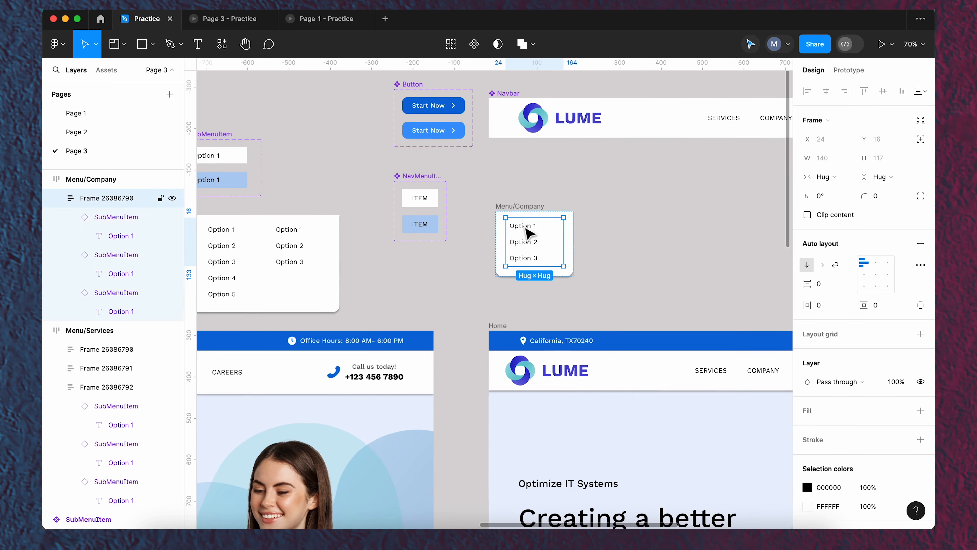
{"action": "double_click", "coordinate": [524, 227]}
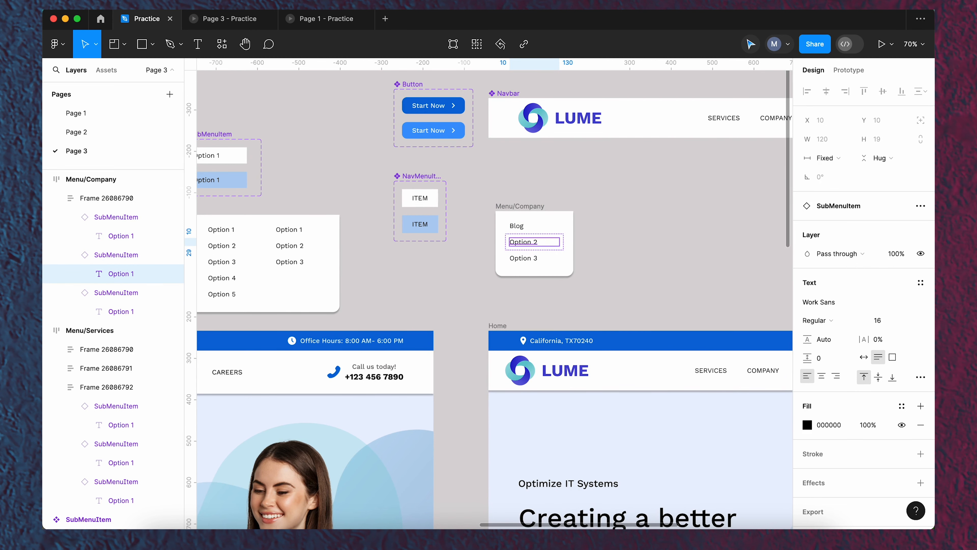
{"action": "left_click", "coordinate": [313, 18]}
{"action": "left_click", "coordinate": [146, 23]}
{"action": "double_click", "coordinate": [529, 243]}
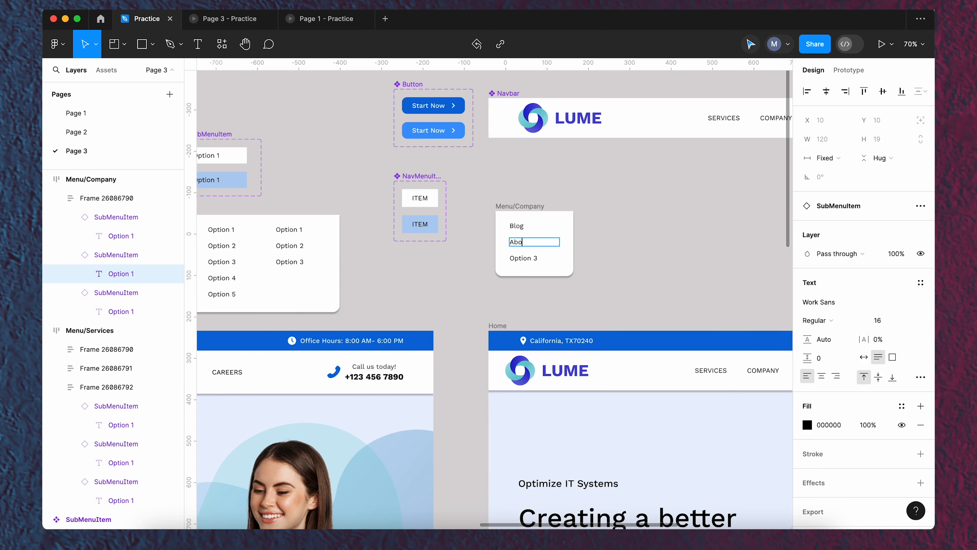
{"action": "double_click", "coordinate": [531, 258]}
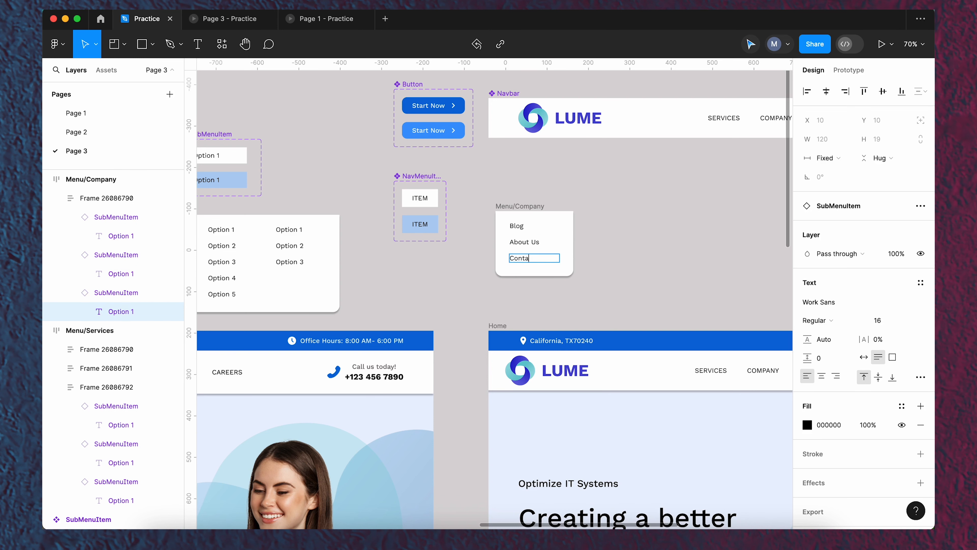
{"action": "left_click", "coordinate": [589, 184]}
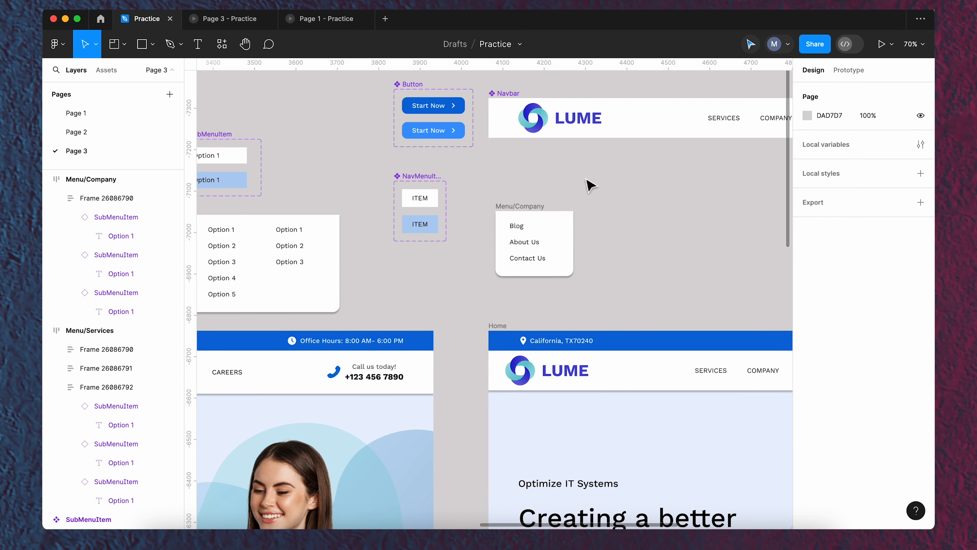
Connect the Company item in the Navbar component to Menu/Company with an on-click Open overlay interaction.
{"action": "scroll", "coordinate": [630, 162], "scroll_direction": "down", "scroll_amount": 3}
{"action": "left_click", "coordinate": [849, 70]}
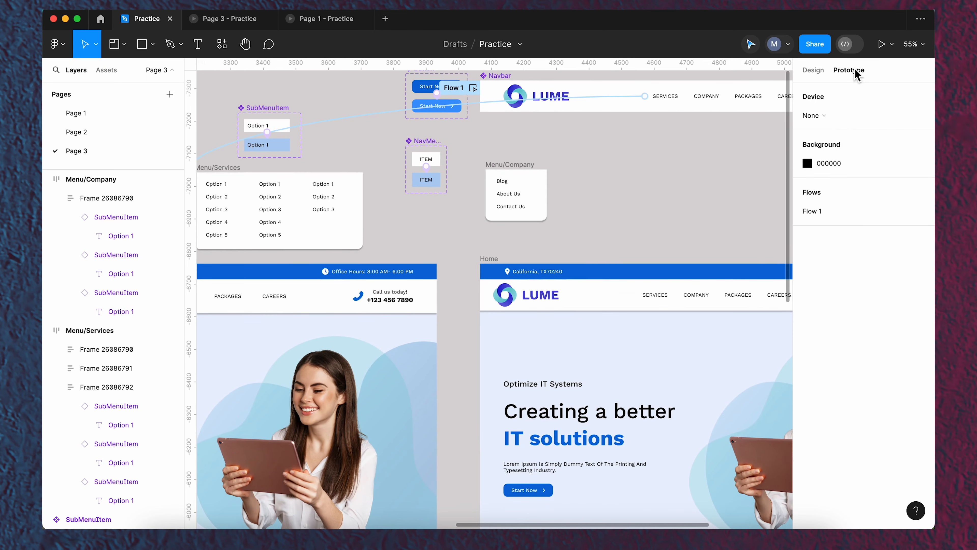
{"action": "left_click_drag", "start_coordinate": [709, 150], "coordinate": [637, 174]}
{"action": "double_click", "coordinate": [640, 129]}
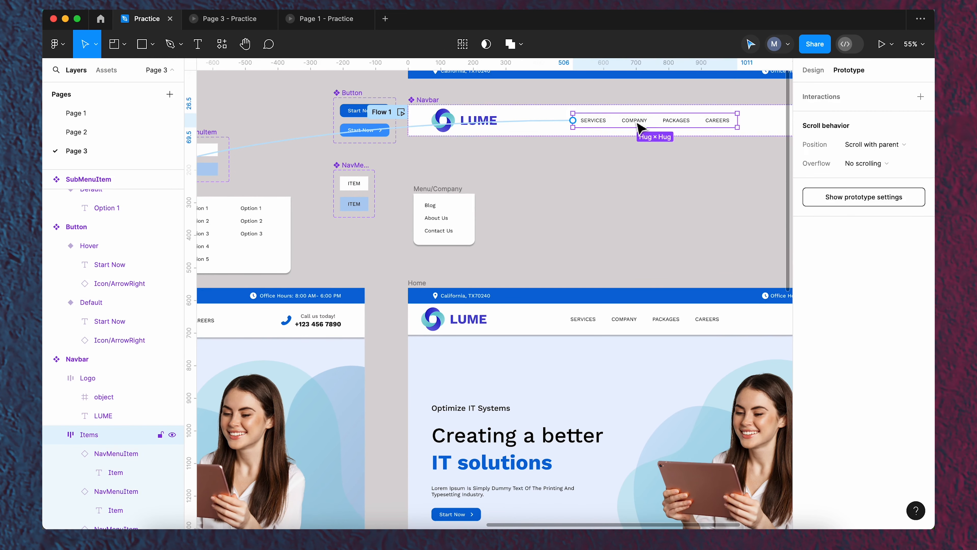
{"action": "left_click_drag", "start_coordinate": [634, 129], "coordinate": [463, 225]}
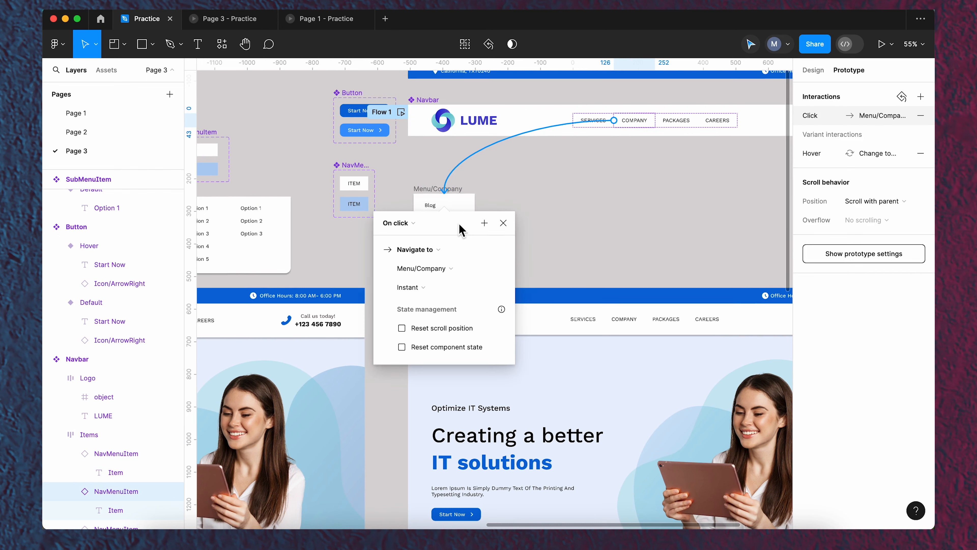
{"action": "left_click", "coordinate": [432, 257]}
{"action": "left_click", "coordinate": [429, 370]}
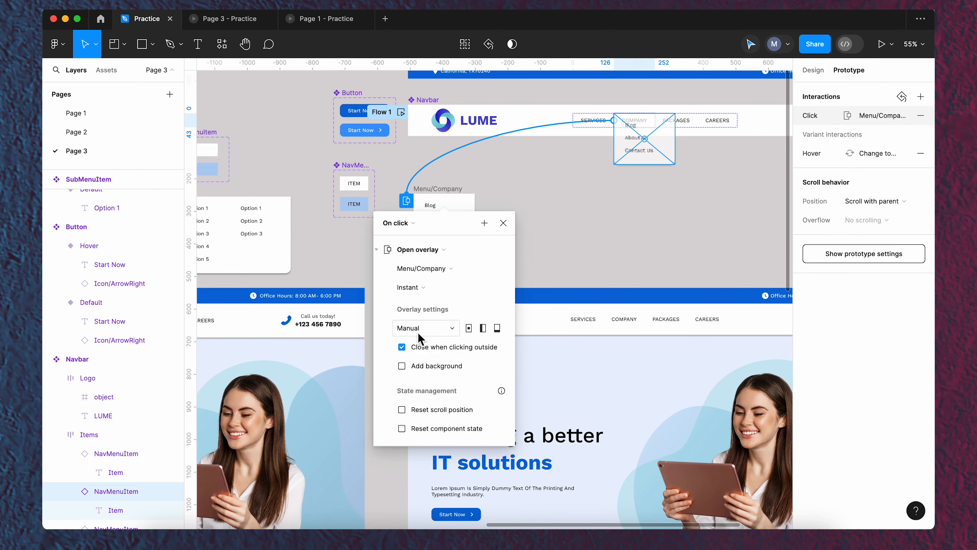
Position the Menu/Company overlay directly below the Navbar's Company item and return to the design properties.
{"action": "scroll", "coordinate": [648, 148], "scroll_direction": "up", "scroll_amount": 5}
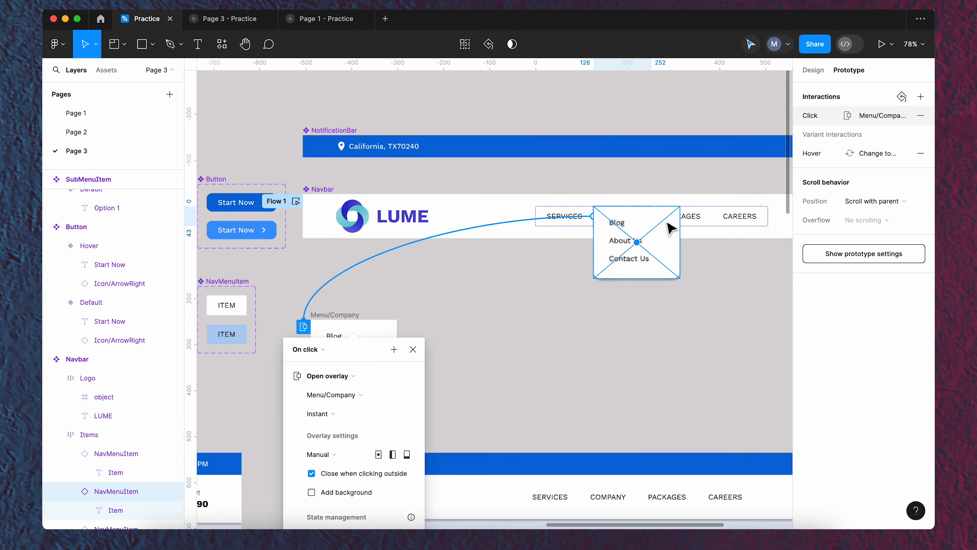
{"action": "left_click_drag", "start_coordinate": [631, 226], "coordinate": [654, 274]}
{"action": "scroll", "coordinate": [710, 286], "scroll_direction": "down", "scroll_amount": 5}
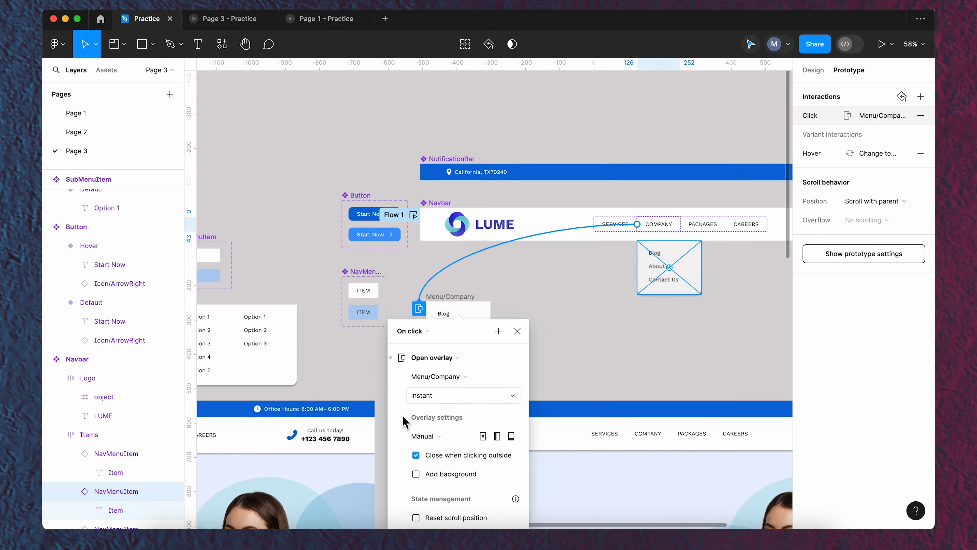
{"action": "scroll", "coordinate": [455, 464], "scroll_direction": "down", "scroll_amount": 2}
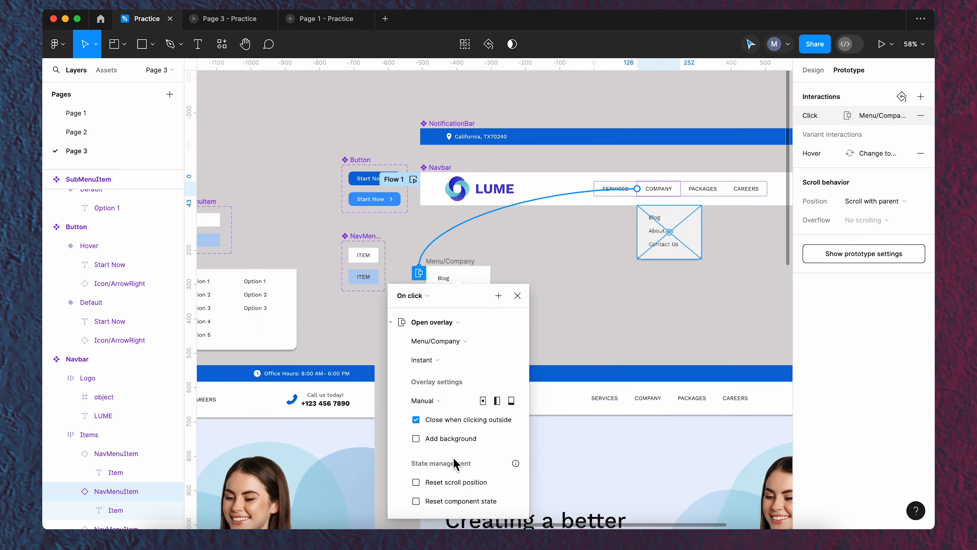
{"action": "left_click", "coordinate": [517, 295]}
{"action": "left_click", "coordinate": [813, 71]}
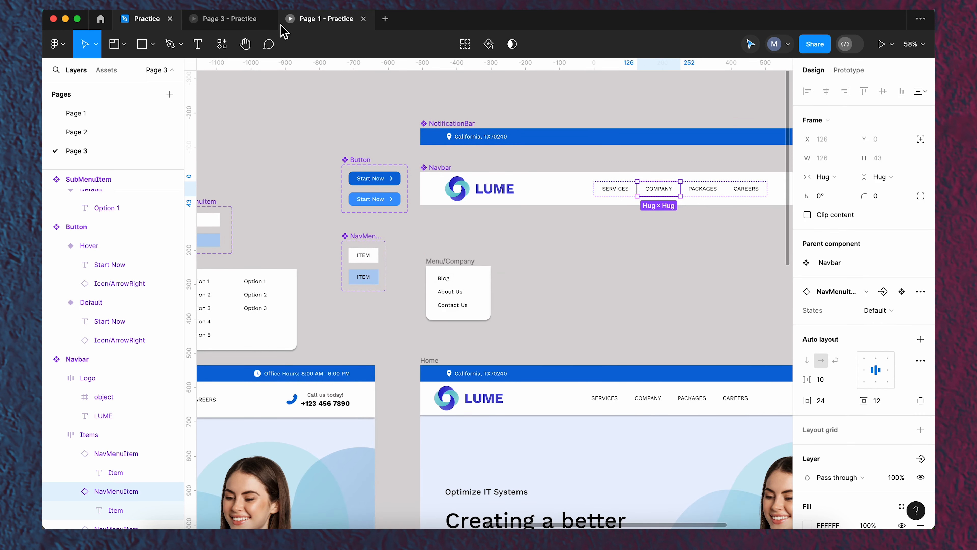
Test the Services and Company dropdowns in the Page 3 prototype, then return to the design file.
{"action": "left_click", "coordinate": [247, 20]}
{"action": "left_click", "coordinate": [395, 104]}
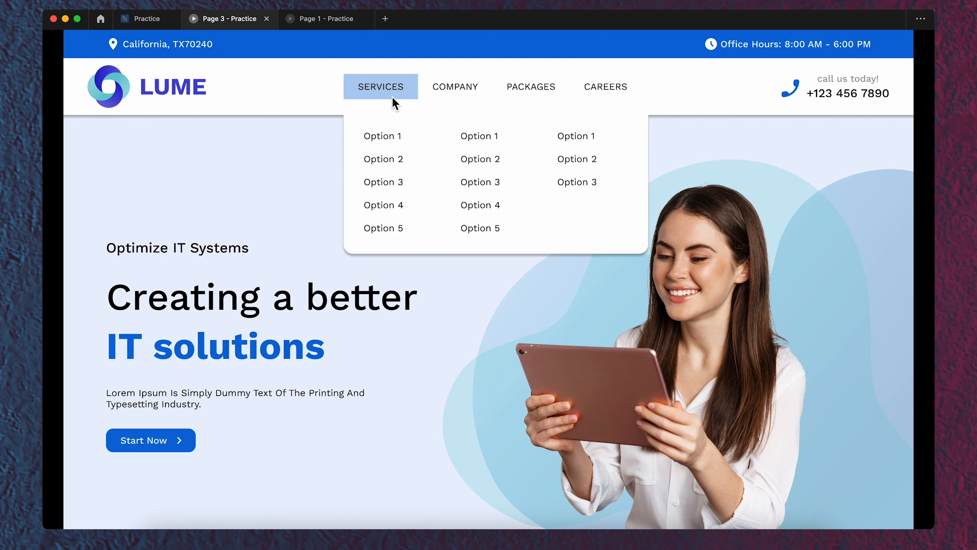
{"action": "left_click", "coordinate": [448, 92]}
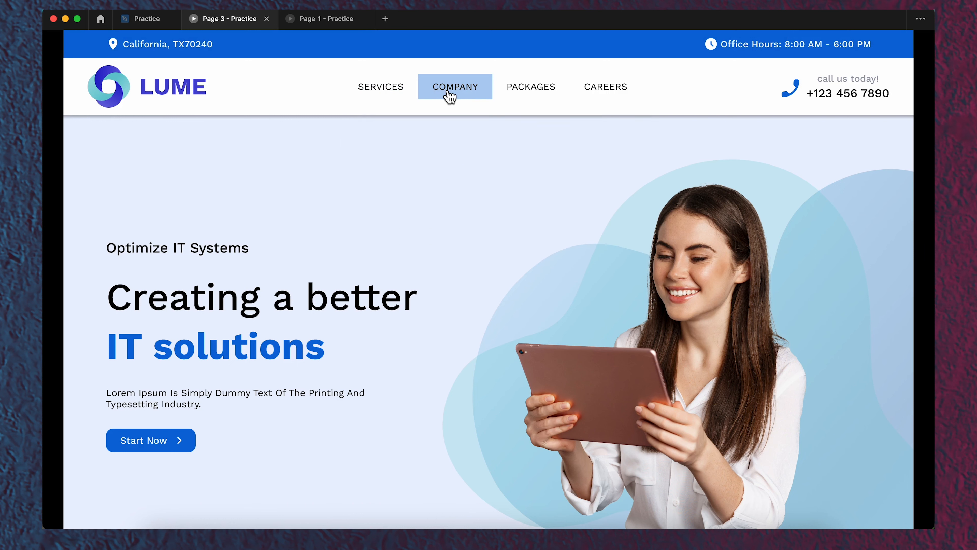
{"action": "left_click", "coordinate": [460, 98]}
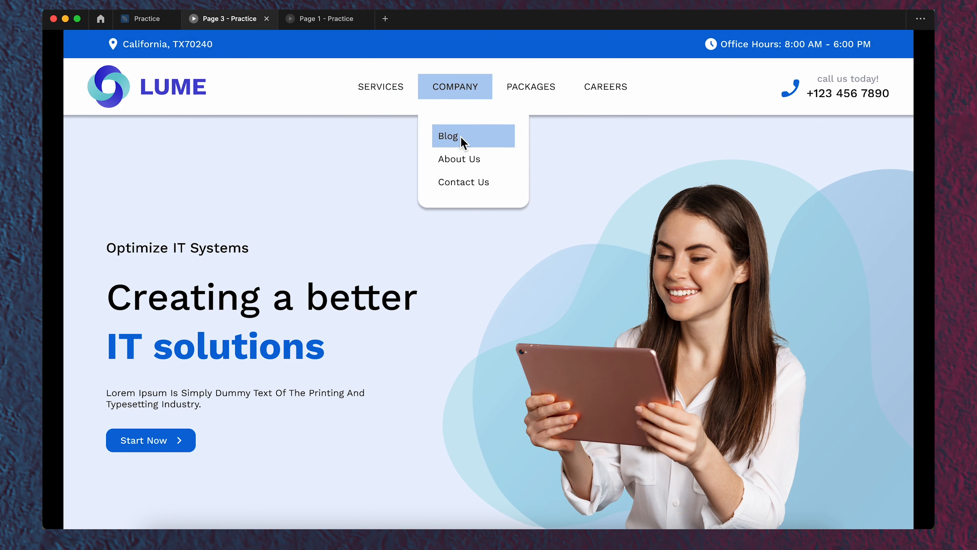
{"action": "left_click", "coordinate": [339, 170]}
{"action": "left_click", "coordinate": [451, 95]}
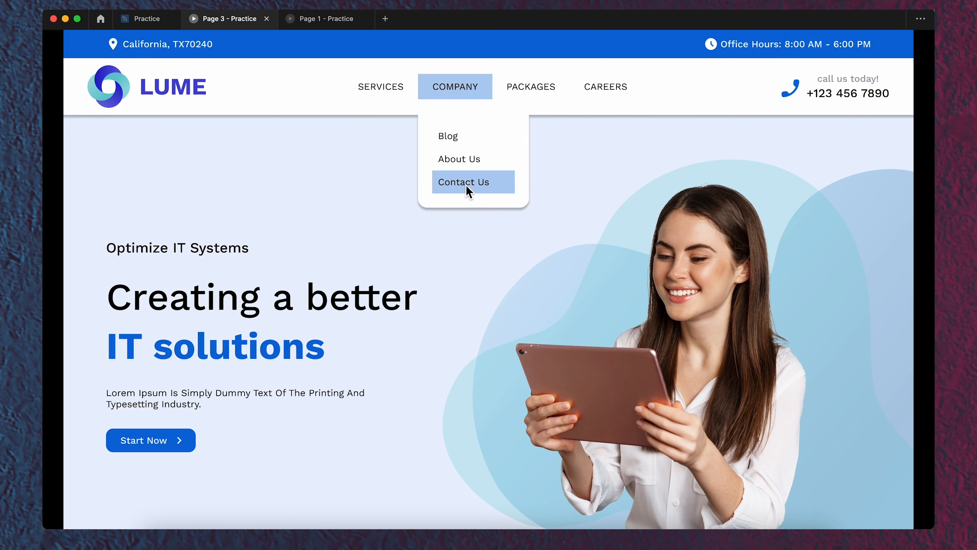
{"action": "left_click", "coordinate": [381, 92]}
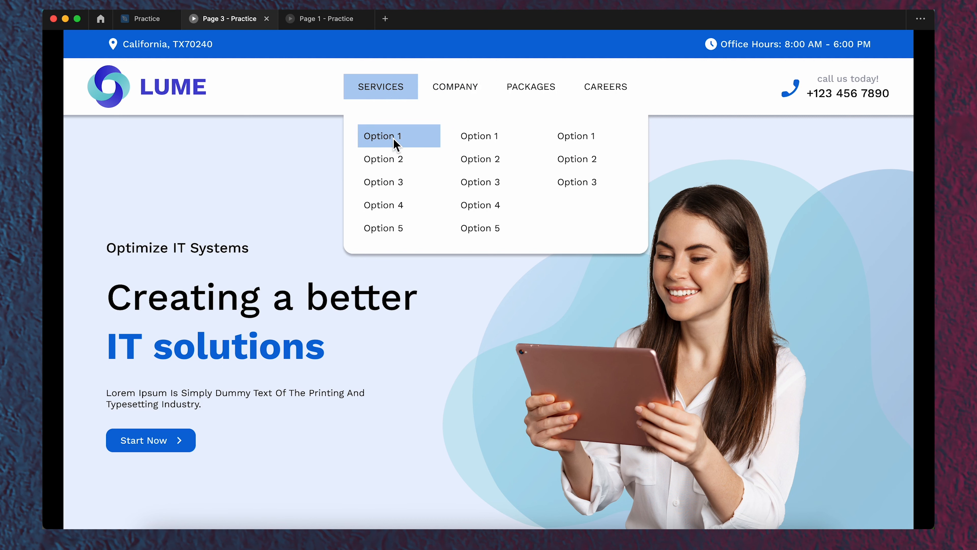
{"action": "left_click", "coordinate": [148, 20]}
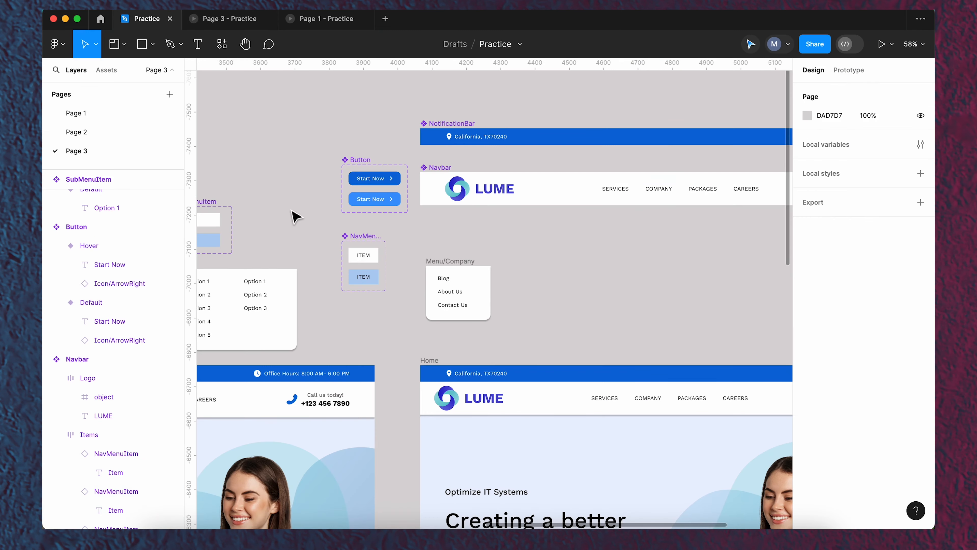
Duplicate the Home frame into the empty space beside it and name the copy Services/Option1.
{"action": "scroll", "coordinate": [295, 216], "scroll_direction": "down", "scroll_amount": 5}
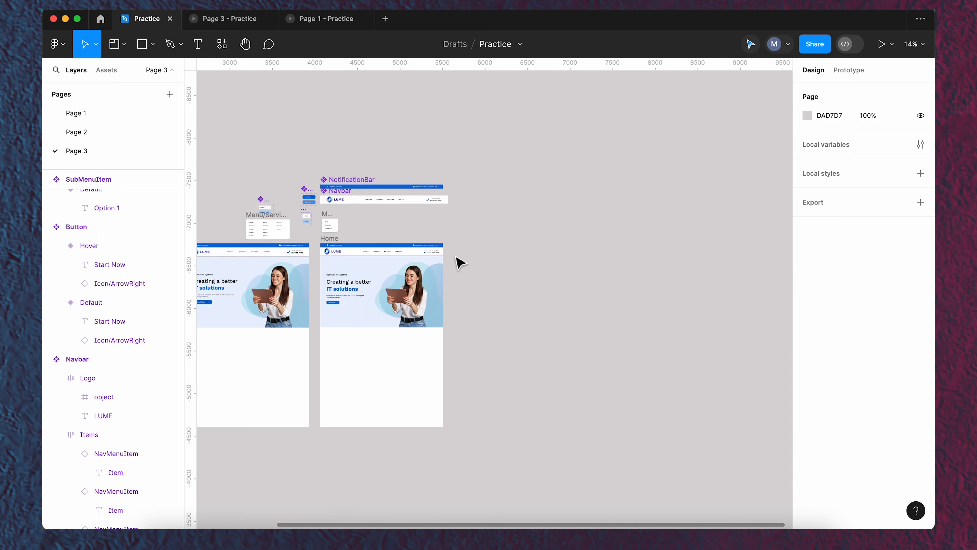
{"action": "scroll", "coordinate": [450, 252], "scroll_direction": "up", "scroll_amount": 3}
{"action": "left_click_drag", "start_coordinate": [279, 246], "coordinate": [478, 244]}
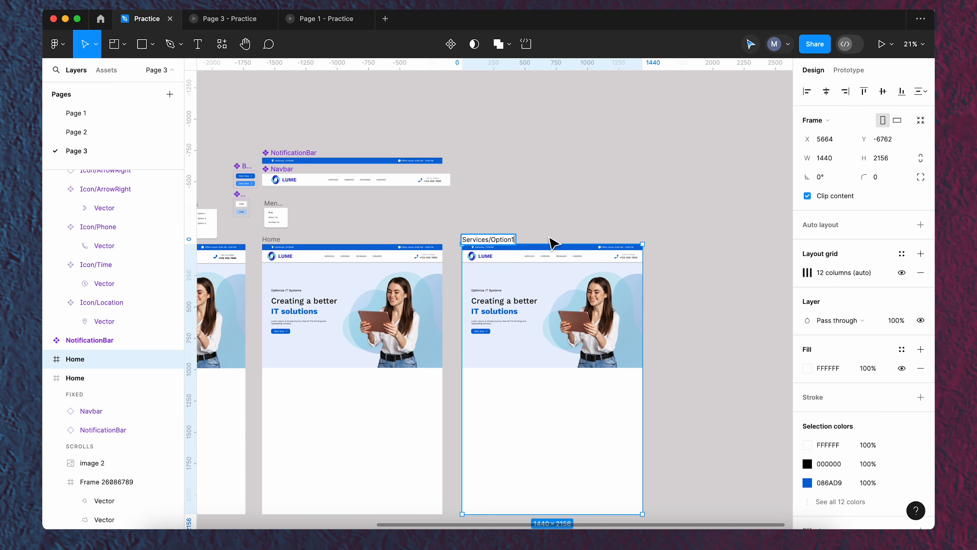
Delete the woman's photo and the blue background shapes from the Services/Option1 frame.
{"action": "left_click", "coordinate": [602, 308]}
{"action": "key", "text": "Delete"}
{"action": "left_click", "coordinate": [612, 311]}
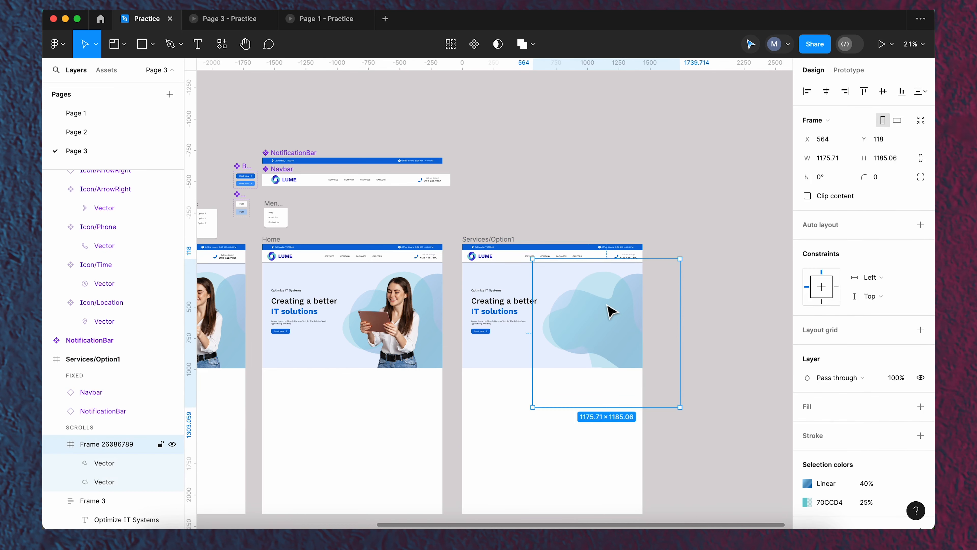
{"action": "key", "text": "Delete"}
Replace the "Creating a better" heading in Services/Option1 with "Option 1" and delete the "IT solutions" line.
{"action": "scroll", "coordinate": [508, 301], "scroll_direction": "up", "scroll_amount": 5}
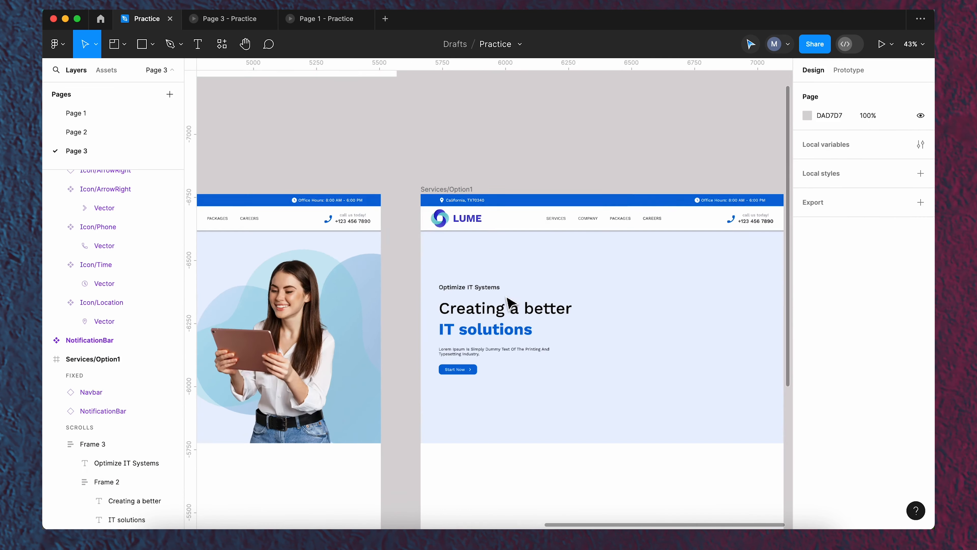
{"action": "scroll", "coordinate": [496, 302], "scroll_direction": "down", "scroll_amount": 1}
{"action": "double_click", "coordinate": [493, 310]}
{"action": "type", "text": "Option 1"}
{"action": "left_click", "coordinate": [517, 327]}
{"action": "key", "text": "Delete"}
Delete the "Optimize IT Systems" text, the Lorem Ipsum paragraph and the Start Now button from Services/Option1.
{"action": "left_click", "coordinate": [500, 322]}
{"action": "scroll", "coordinate": [495, 294], "scroll_direction": "up", "scroll_amount": 3}
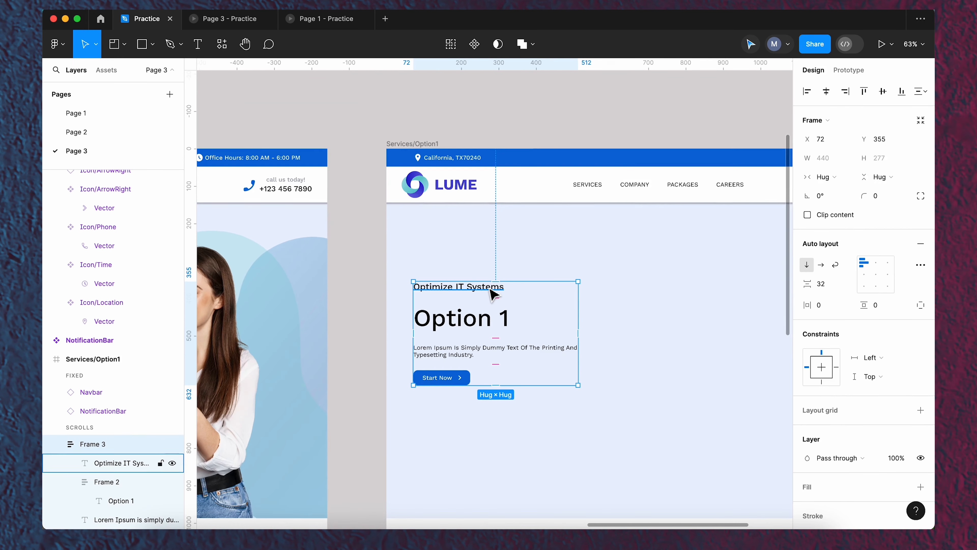
{"action": "double_click", "coordinate": [488, 289]}
{"action": "key", "text": "Delete"}
{"action": "double_click", "coordinate": [508, 326]}
{"action": "key", "text": "Delete"}
{"action": "double_click", "coordinate": [457, 330]}
{"action": "key", "text": "Delete"}
Move the Option 1 heading frame up to Y 205 below the navbar using the layout grids as a guide, leaving the grids hidden.
{"action": "left_click", "coordinate": [490, 308]}
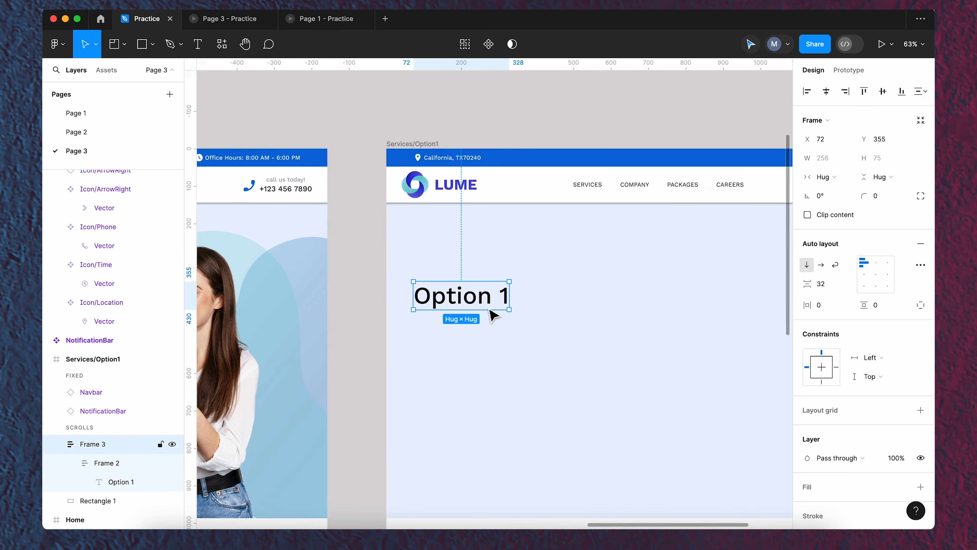
{"action": "key", "text": "ctrl+g"}
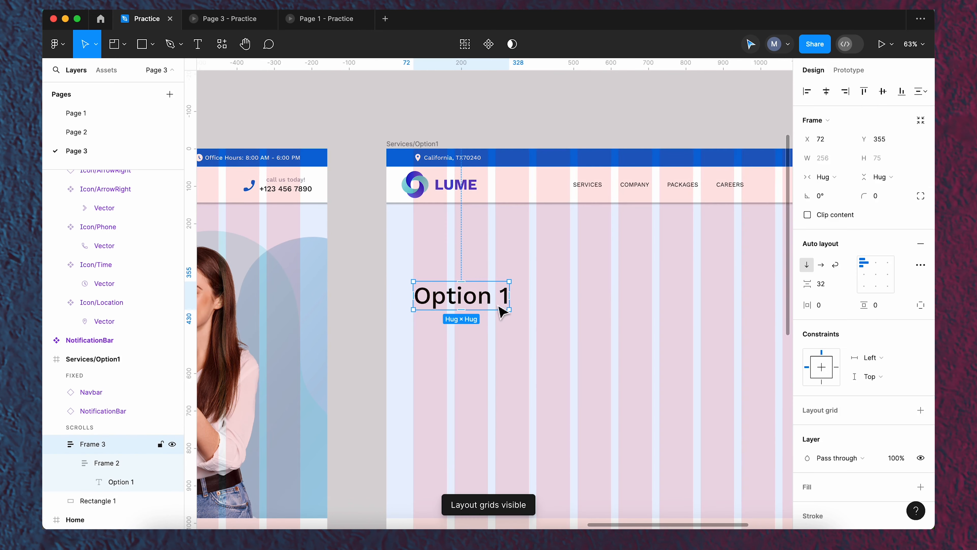
{"action": "left_click_drag", "start_coordinate": [496, 305], "coordinate": [493, 258]}
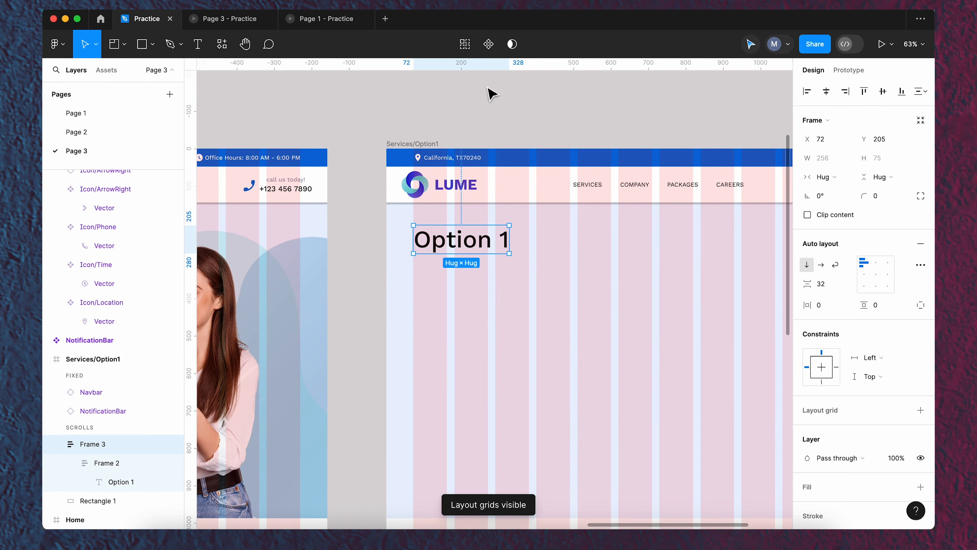
{"action": "left_click", "coordinate": [519, 128]}
{"action": "scroll", "coordinate": [607, 215], "scroll_direction": "down", "scroll_amount": 5}
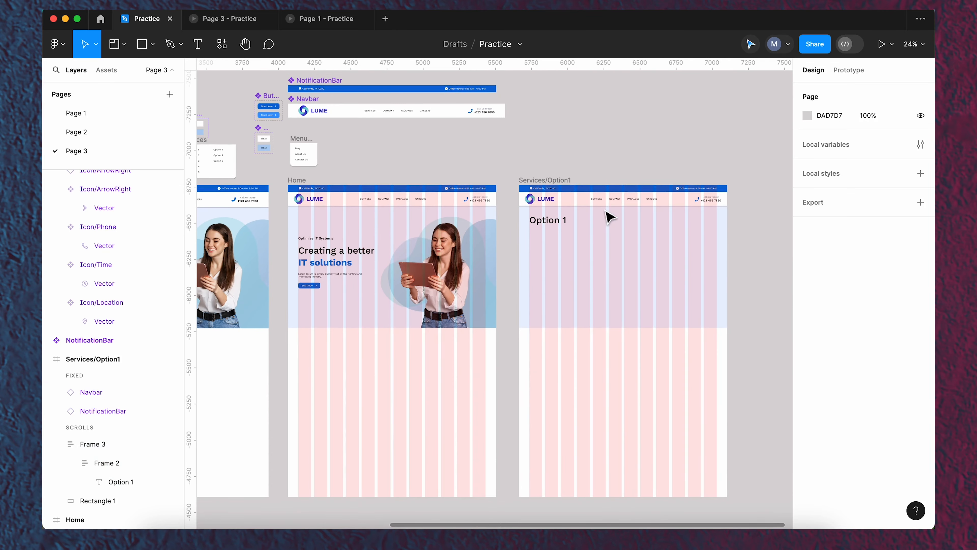
{"action": "key", "text": "ctrl+g"}
{"action": "scroll", "coordinate": [595, 204], "scroll_direction": "up", "scroll_amount": 1}
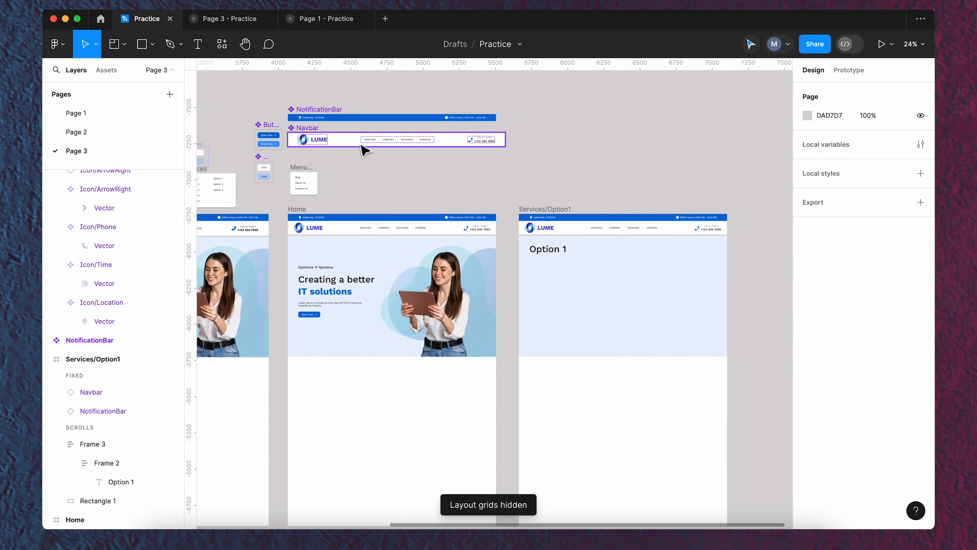
Link the first-column Option 1 item in Menu/Services to the Services/Option1 frame with an on-click, instant Navigate to interaction.
{"action": "scroll", "coordinate": [261, 188], "scroll_direction": "up", "scroll_amount": 5}
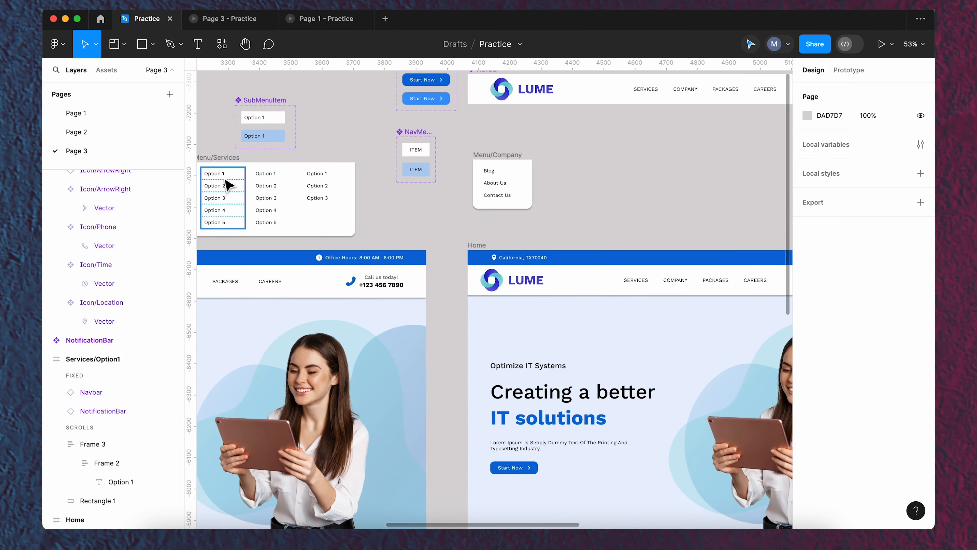
{"action": "scroll", "coordinate": [327, 181], "scroll_direction": "up", "scroll_amount": 8}
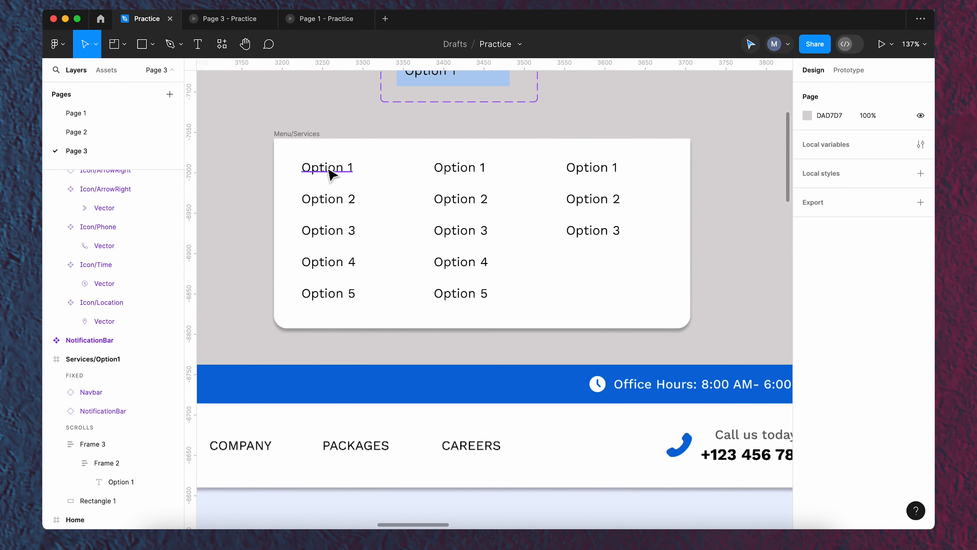
{"action": "double_click", "coordinate": [329, 176]}
{"action": "left_click", "coordinate": [851, 73]}
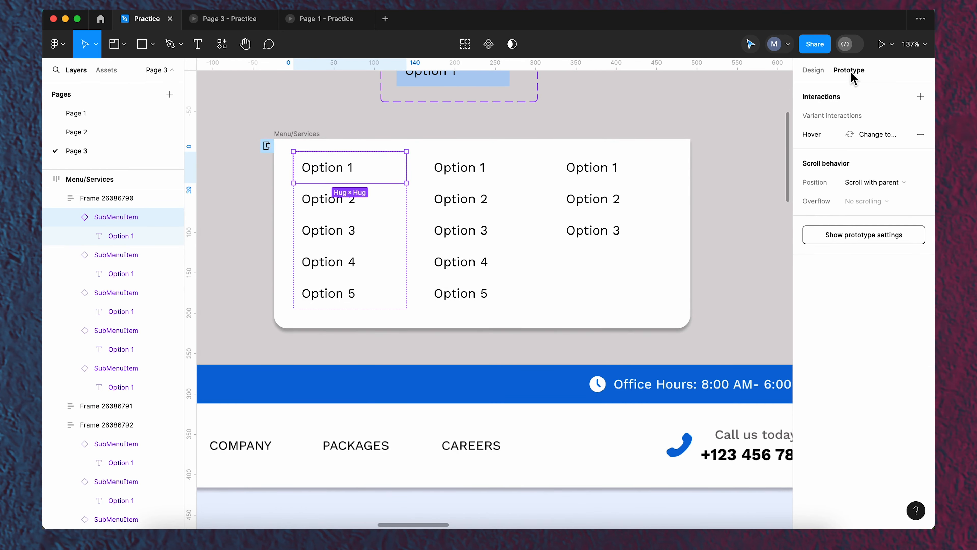
{"action": "scroll", "coordinate": [532, 303], "scroll_direction": "down", "scroll_amount": 5}
{"action": "left_click_drag", "start_coordinate": [408, 167], "coordinate": [701, 332]}
{"action": "scroll", "coordinate": [533, 303], "scroll_direction": "down", "scroll_amount": 5}
{"action": "scroll", "coordinate": [678, 316], "scroll_direction": "down", "scroll_amount": 5}
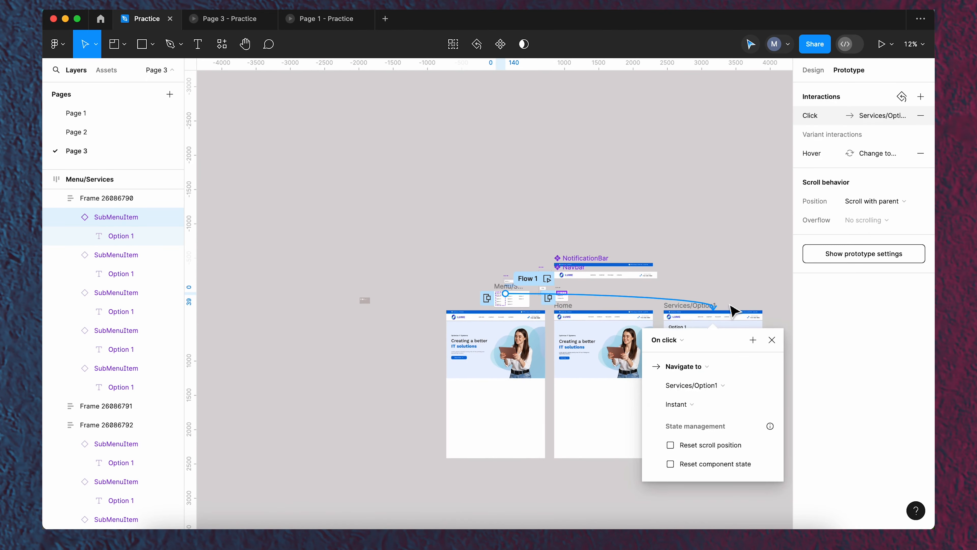
{"action": "scroll", "coordinate": [733, 300], "scroll_direction": "up", "scroll_amount": 5}
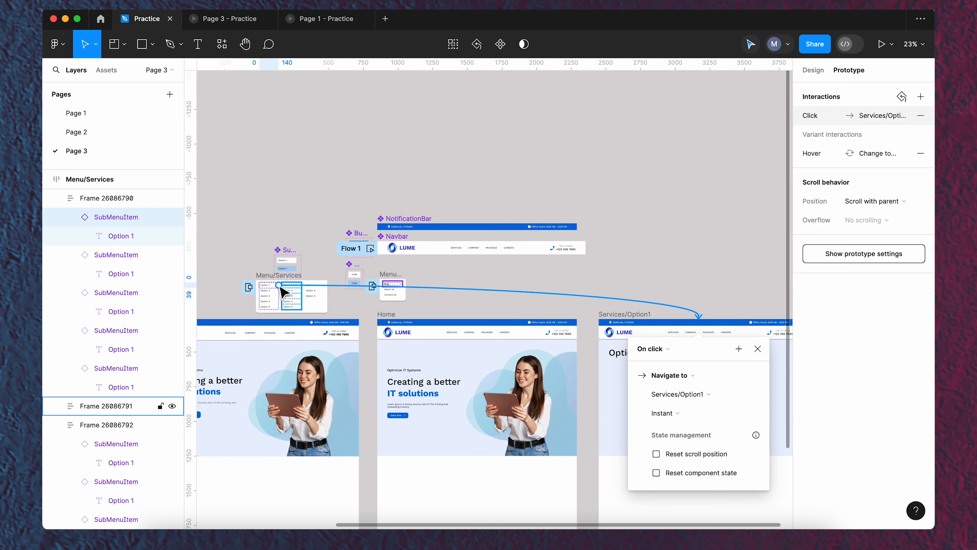
{"action": "scroll", "coordinate": [284, 290], "scroll_direction": "up", "scroll_amount": 5}
{"action": "scroll", "coordinate": [280, 299], "scroll_direction": "down", "scroll_amount": 3}
{"action": "scroll", "coordinate": [321, 295], "scroll_direction": "down", "scroll_amount": 2}
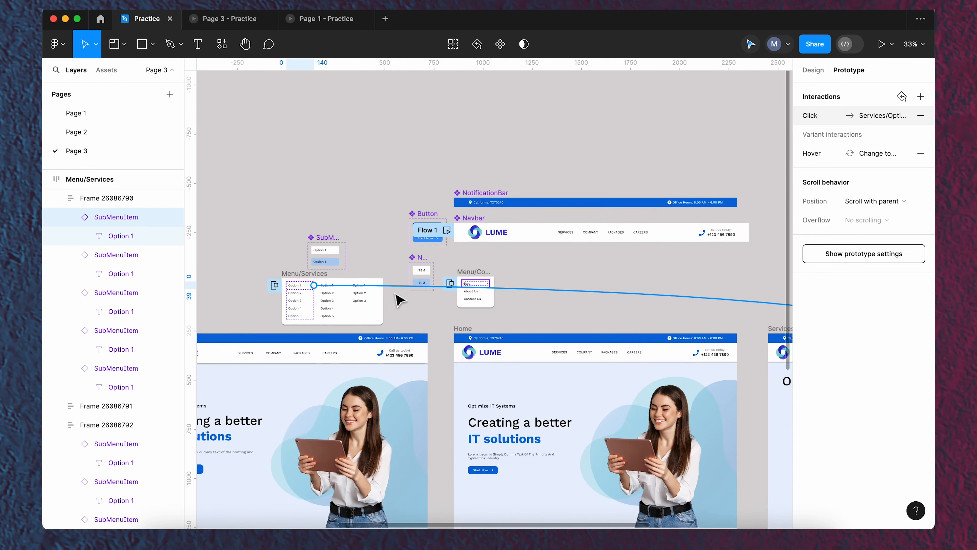
{"action": "scroll", "coordinate": [399, 299], "scroll_direction": "down", "scroll_amount": 4}
{"action": "scroll", "coordinate": [611, 323], "scroll_direction": "up", "scroll_amount": 5}
{"action": "scroll", "coordinate": [586, 313], "scroll_direction": "down", "scroll_amount": 3}
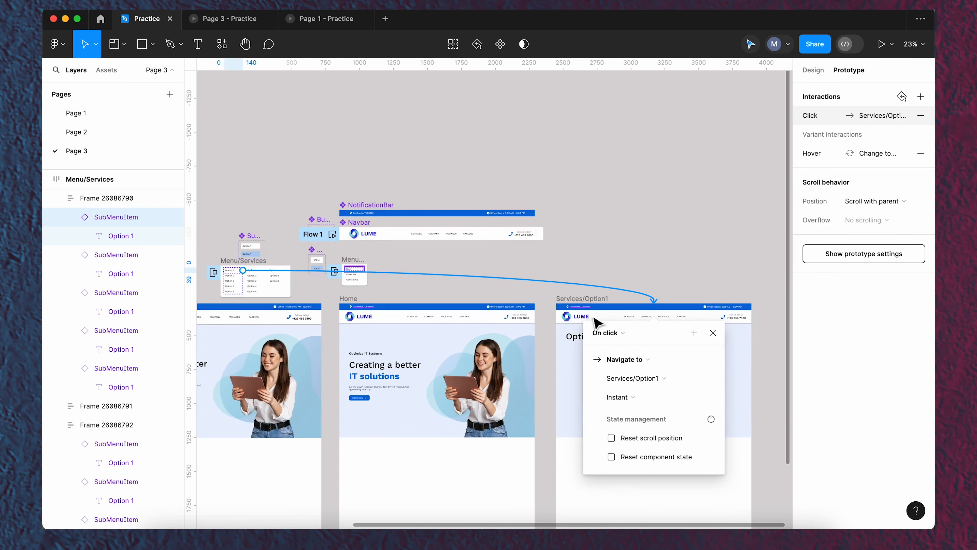
{"action": "left_click", "coordinate": [713, 333]}
{"action": "left_click", "coordinate": [813, 70]}
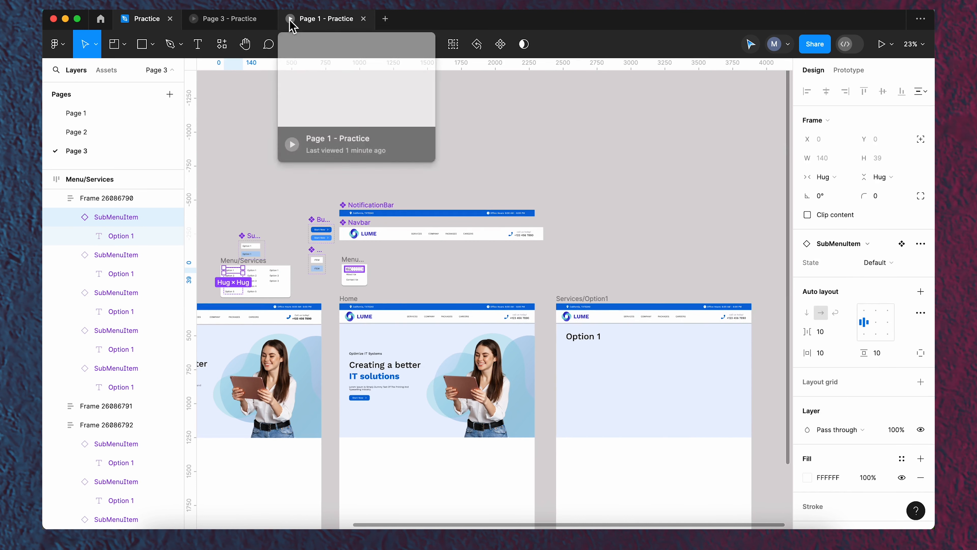
Test the Page 3 prototype by opening the Services dropdown and following its Option 1 item.
{"action": "left_click", "coordinate": [228, 19]}
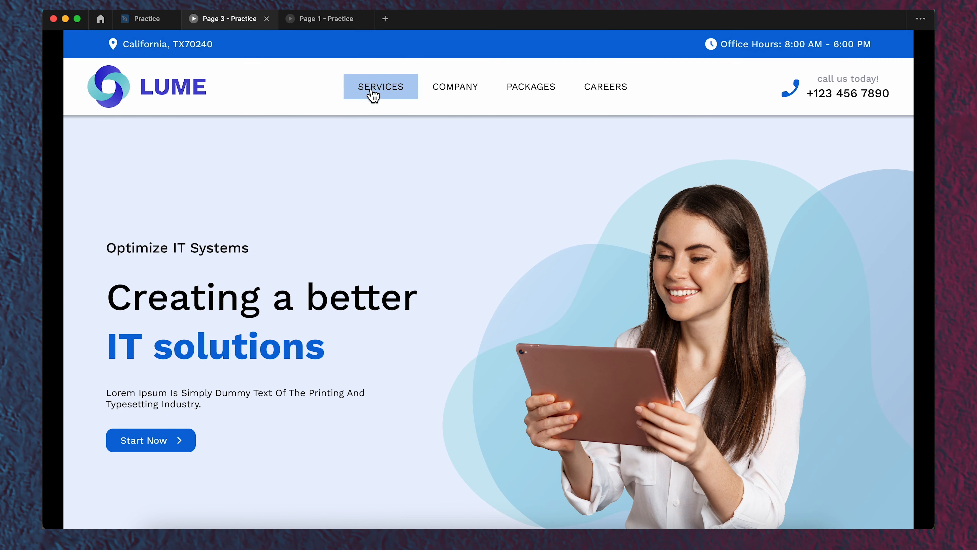
{"action": "left_click", "coordinate": [377, 92]}
{"action": "left_click", "coordinate": [393, 144]}
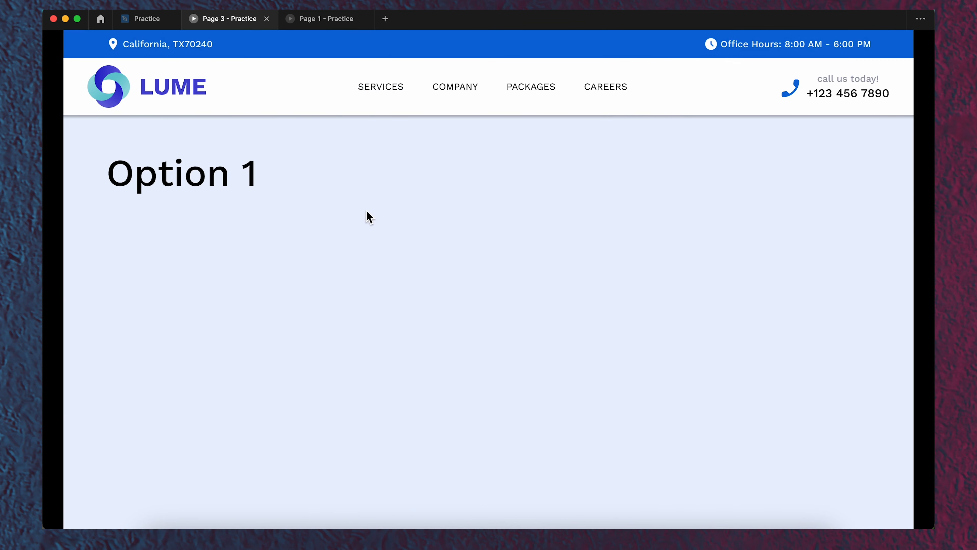
Link the Logo in the main Navbar component to the Home frame with an on-click, instant Navigate to interaction.
{"action": "left_click", "coordinate": [146, 19]}
{"action": "scroll", "coordinate": [288, 231], "scroll_direction": "up", "scroll_amount": 5}
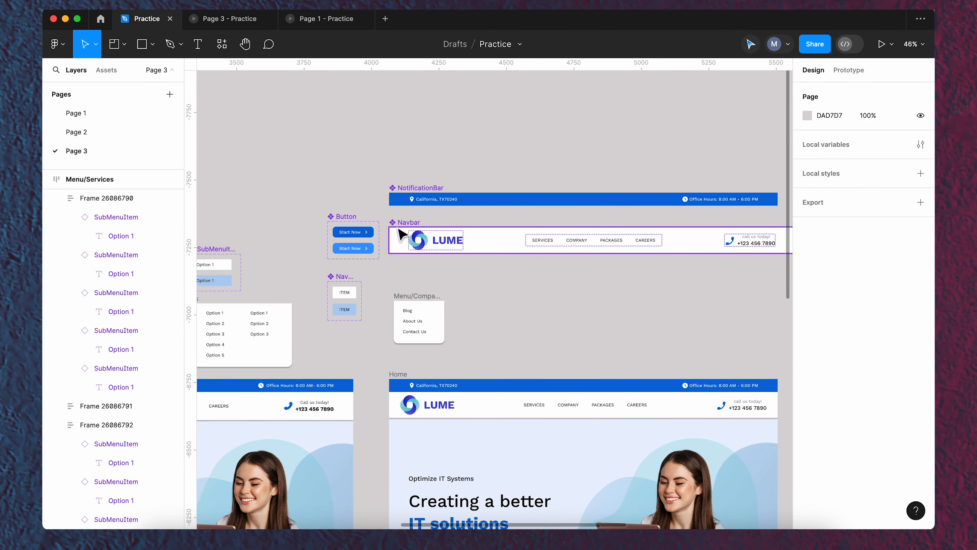
{"action": "left_click", "coordinate": [434, 245]}
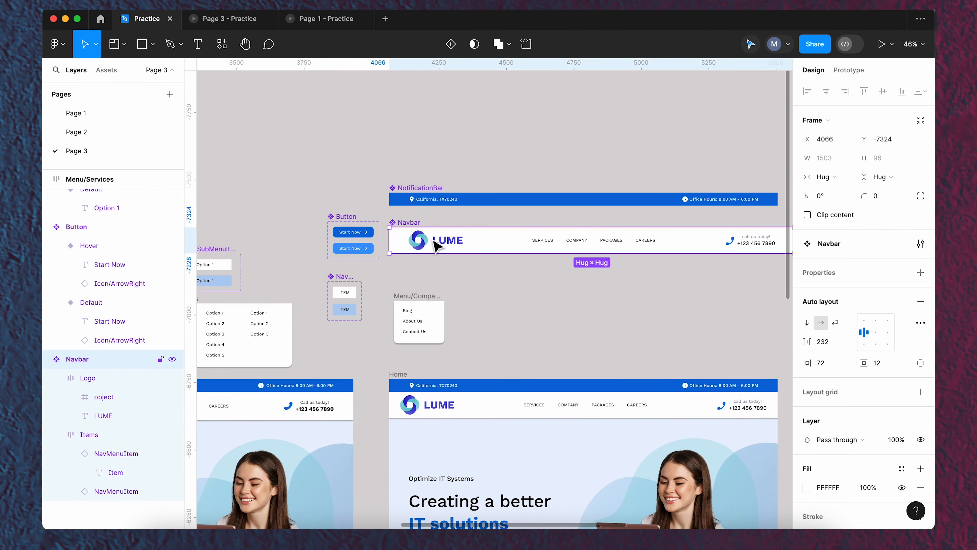
{"action": "double_click", "coordinate": [438, 244]}
{"action": "left_click", "coordinate": [849, 70]}
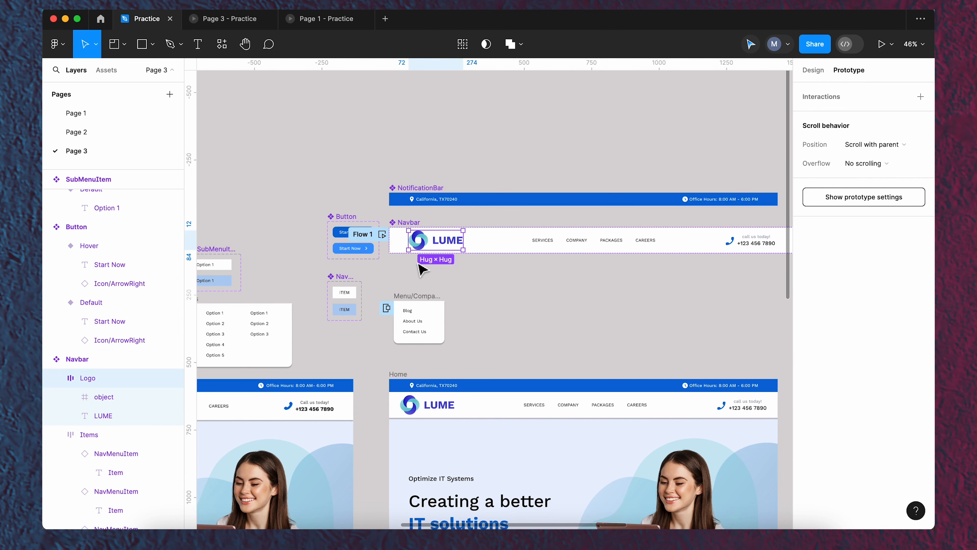
{"action": "left_click_drag", "start_coordinate": [377, 294], "coordinate": [480, 389]}
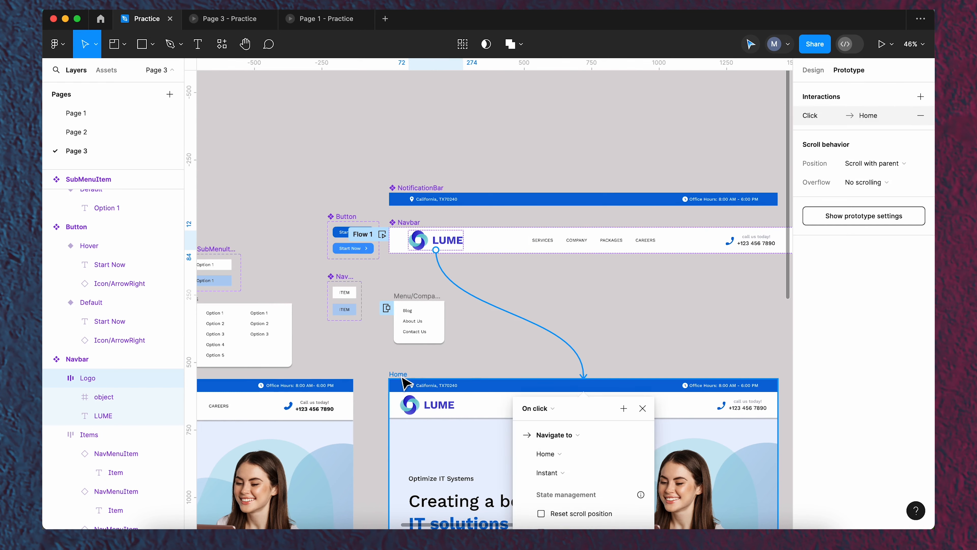
{"action": "left_click", "coordinate": [644, 409]}
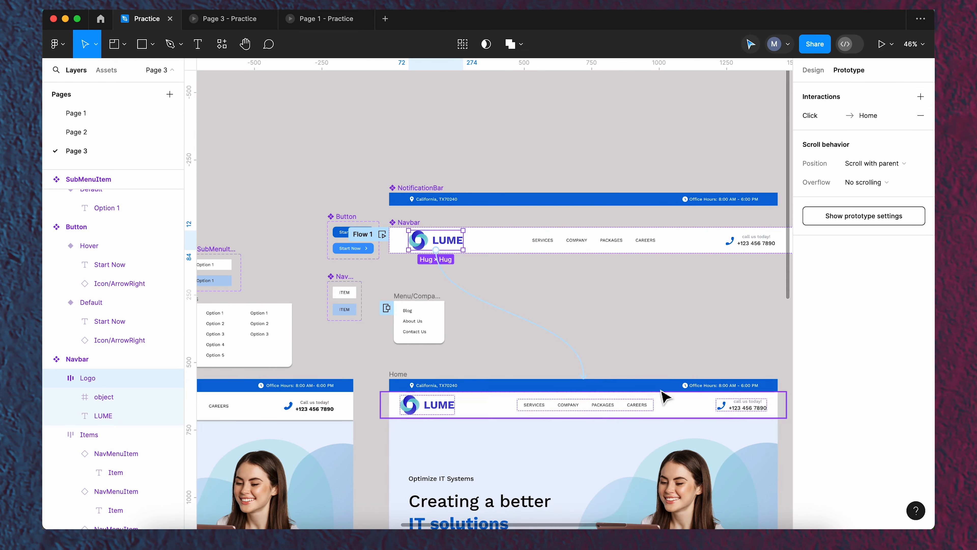
{"action": "left_click", "coordinate": [813, 69]}
Test the LUME logo link from the Option 1 page in the Page 3 prototype.
{"action": "left_click", "coordinate": [322, 20]}
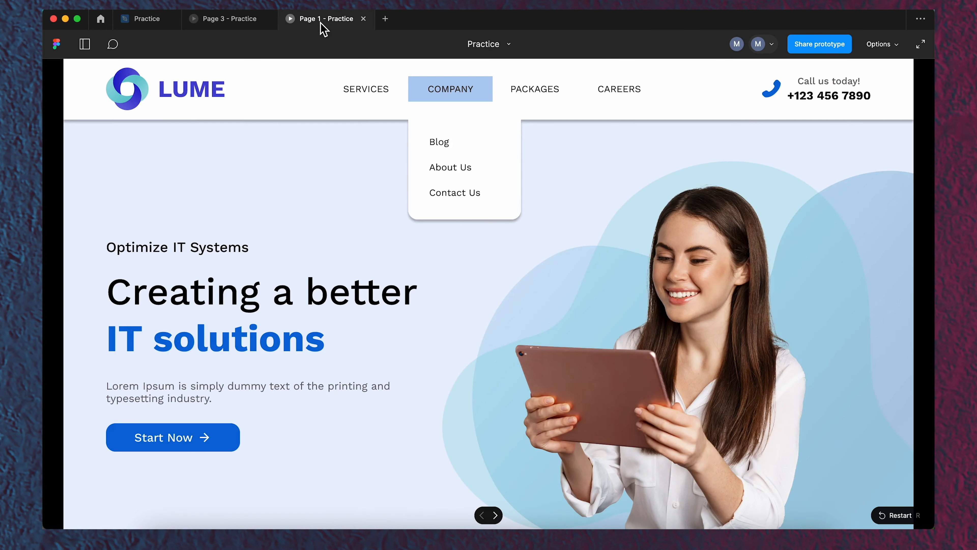
{"action": "left_click", "coordinate": [237, 21]}
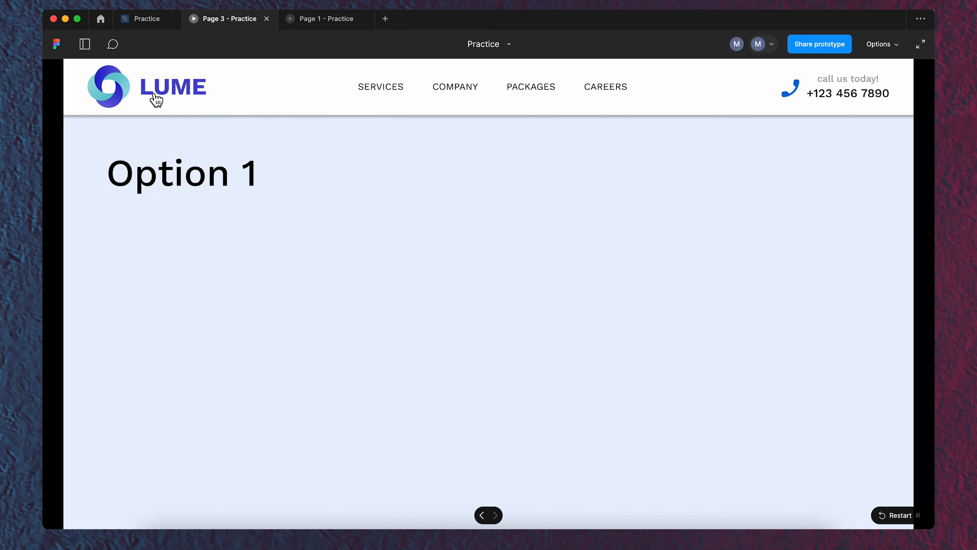
{"action": "left_click", "coordinate": [155, 102]}
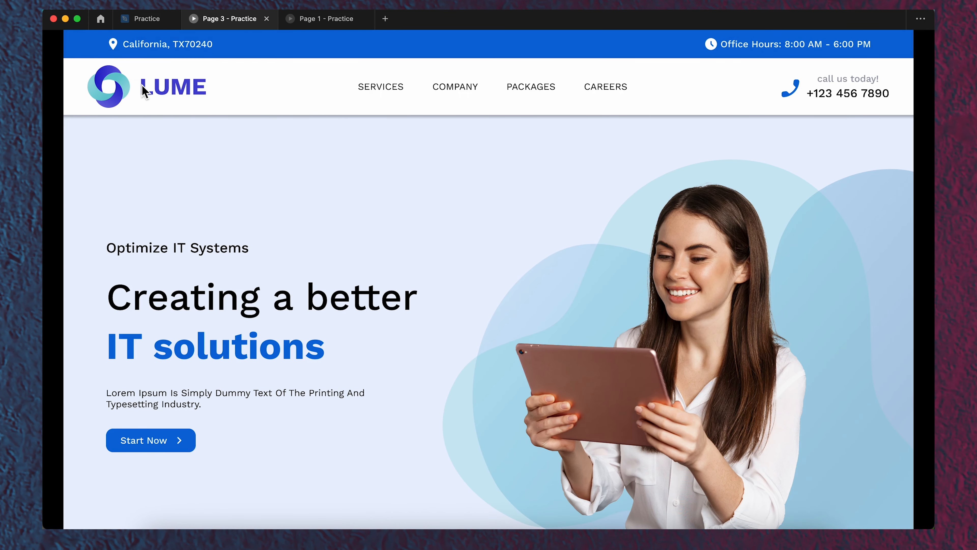
Examine the Home page prototype's fixed header while scrolling, and check the interactive states of Services and Start Now.
{"action": "scroll", "coordinate": [305, 251], "scroll_direction": "down", "scroll_amount": 1}
{"action": "scroll", "coordinate": [305, 251], "scroll_direction": "up", "scroll_amount": 1}
{"action": "scroll", "coordinate": [293, 192], "scroll_direction": "down", "scroll_amount": 3}
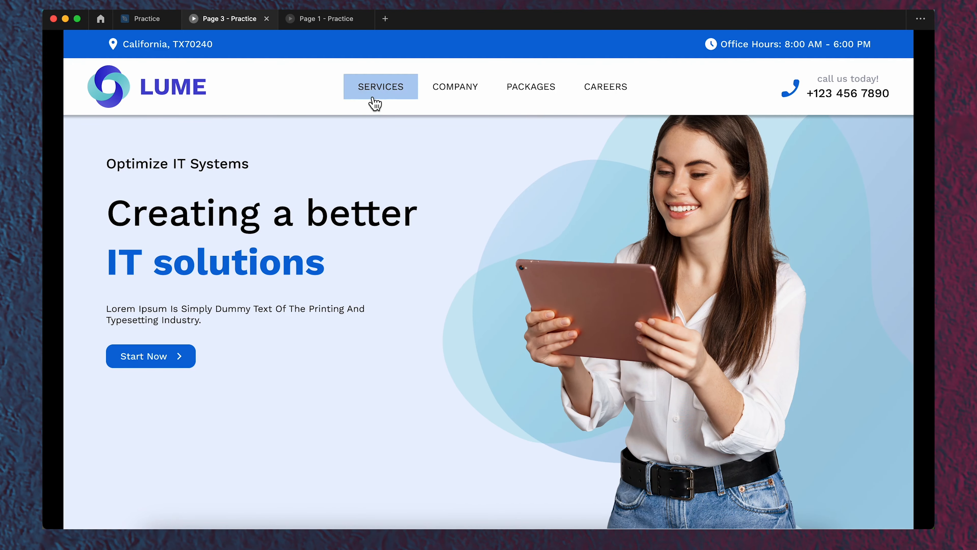
{"action": "scroll", "coordinate": [443, 135], "scroll_direction": "up", "scroll_amount": 3}
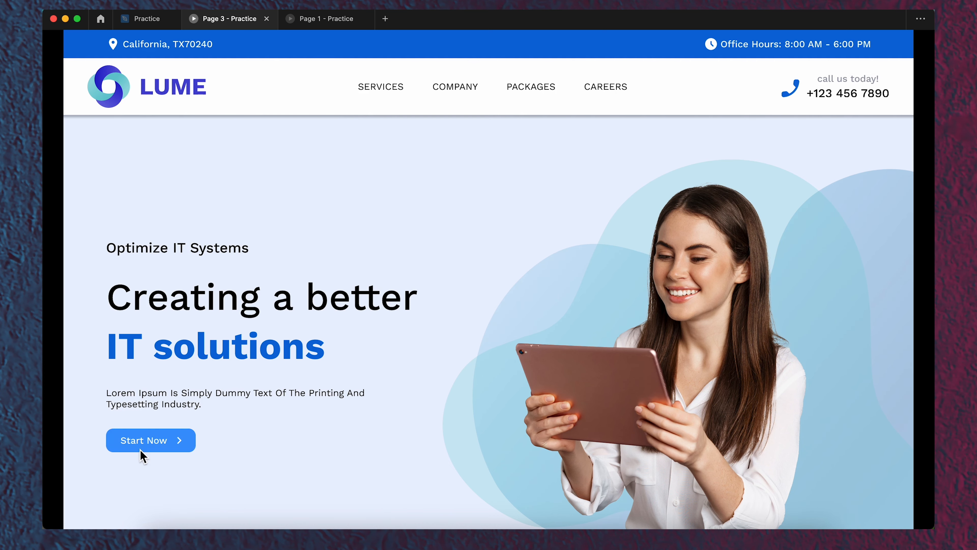
{"action": "scroll", "coordinate": [370, 330], "scroll_direction": "down", "scroll_amount": 5}
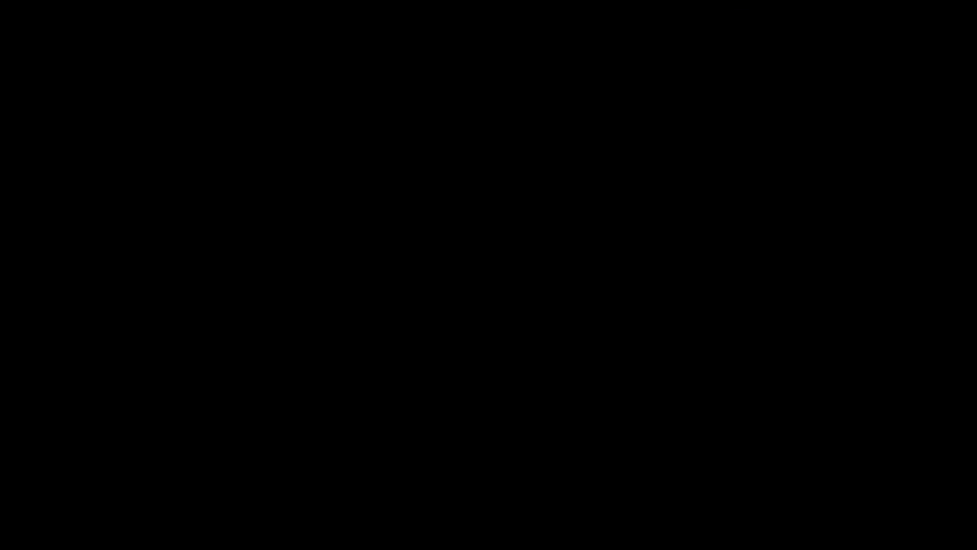